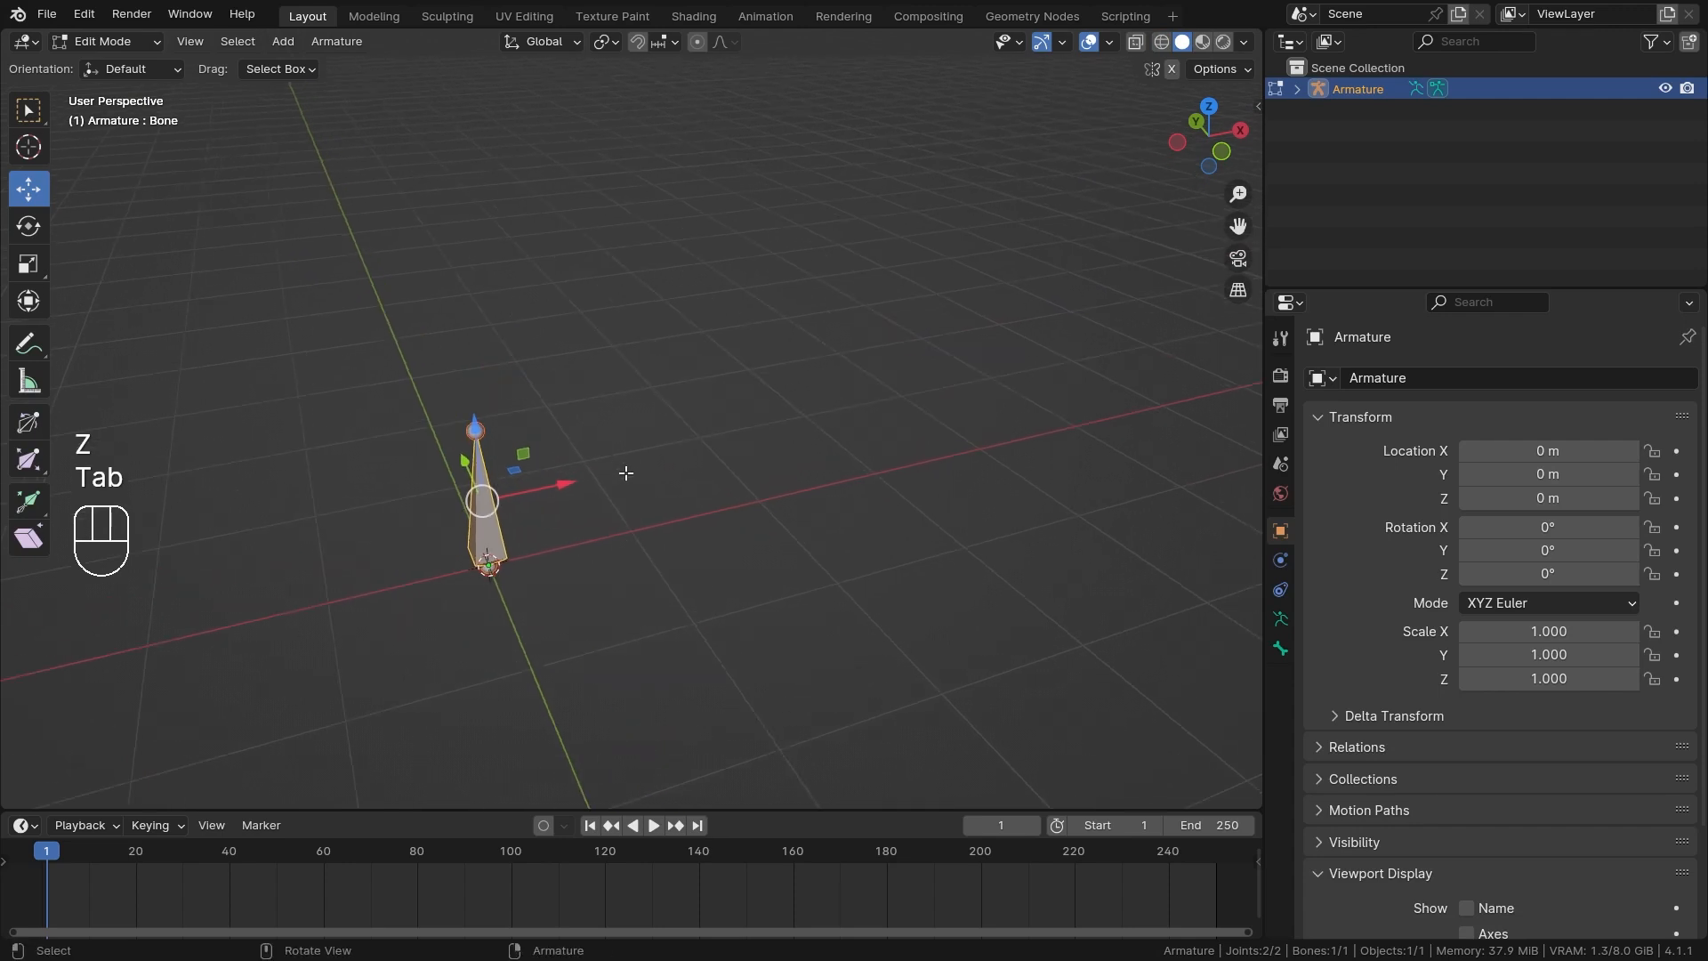
# Duplicate the upright bone and move the copy away from the original along the X axis.
pyautogui.hotkey('shift', 'd')
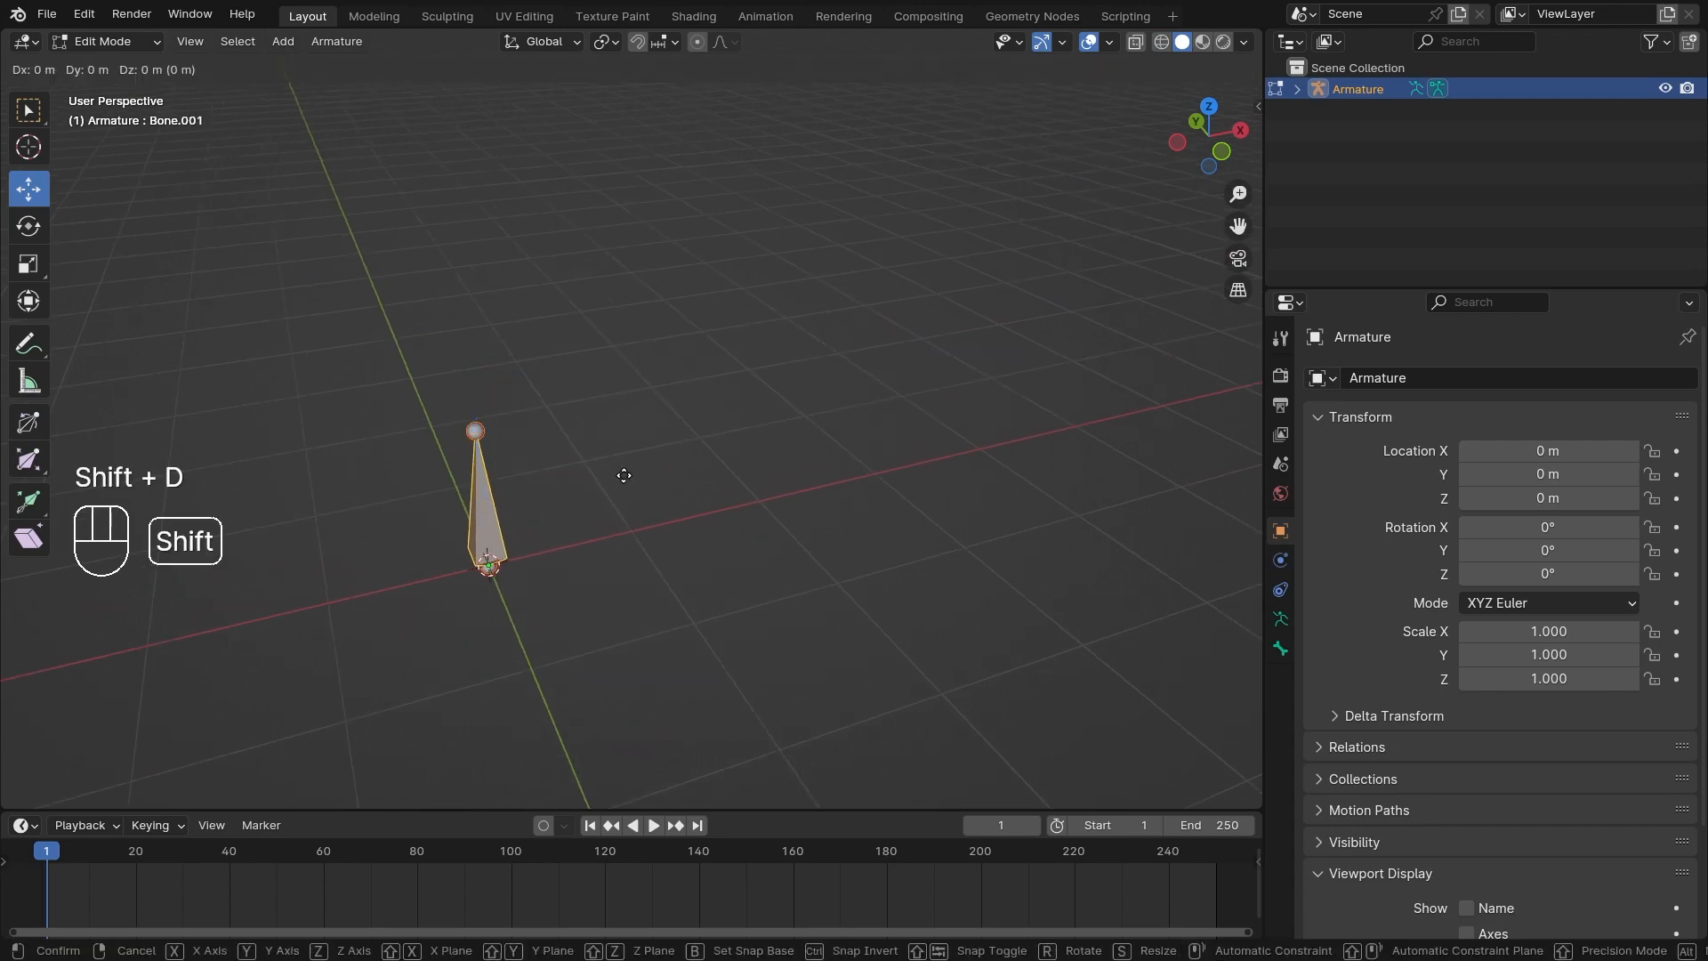
pyautogui.rightClick(668, 496)
pyautogui.keyDown('ctrl'); pyautogui.moveTo(558, 490); pyautogui.dragTo(815, 456); pyautogui.keyUp('ctrl')
pyautogui.moveTo(815, 455); pyautogui.dragTo(769, 582, button='middle')
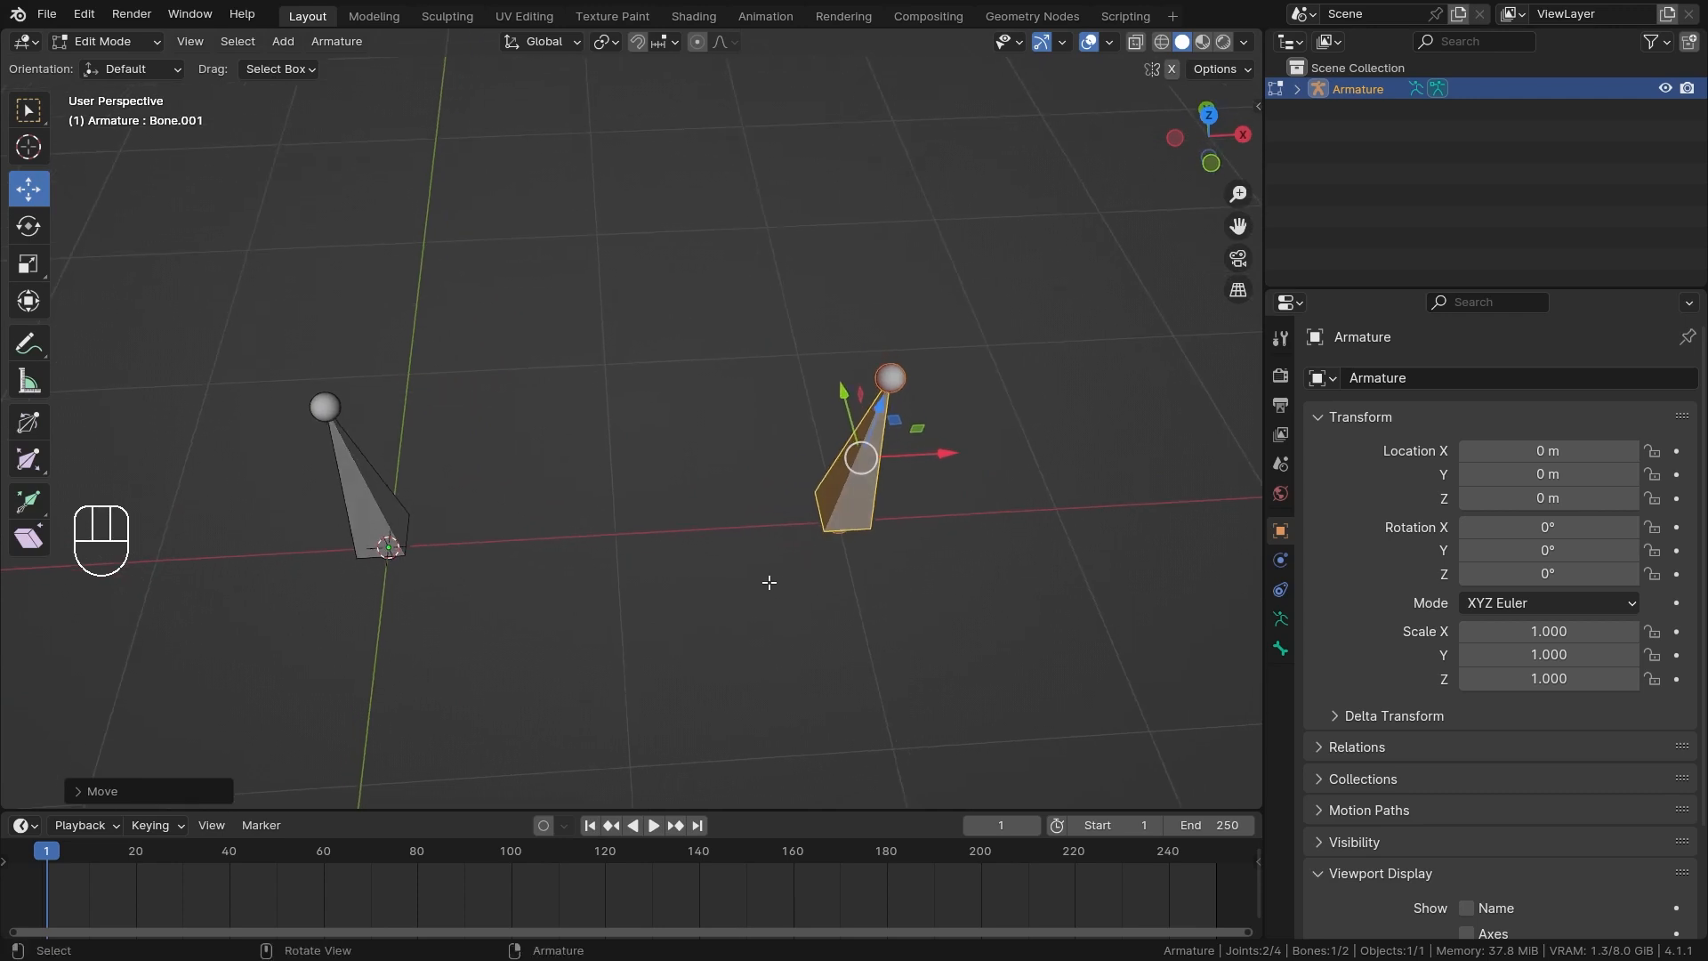
pyautogui.scroll(-2, 967, 590)
pyautogui.moveTo(776, 476); pyautogui.dragTo(791, 448, button='middle')
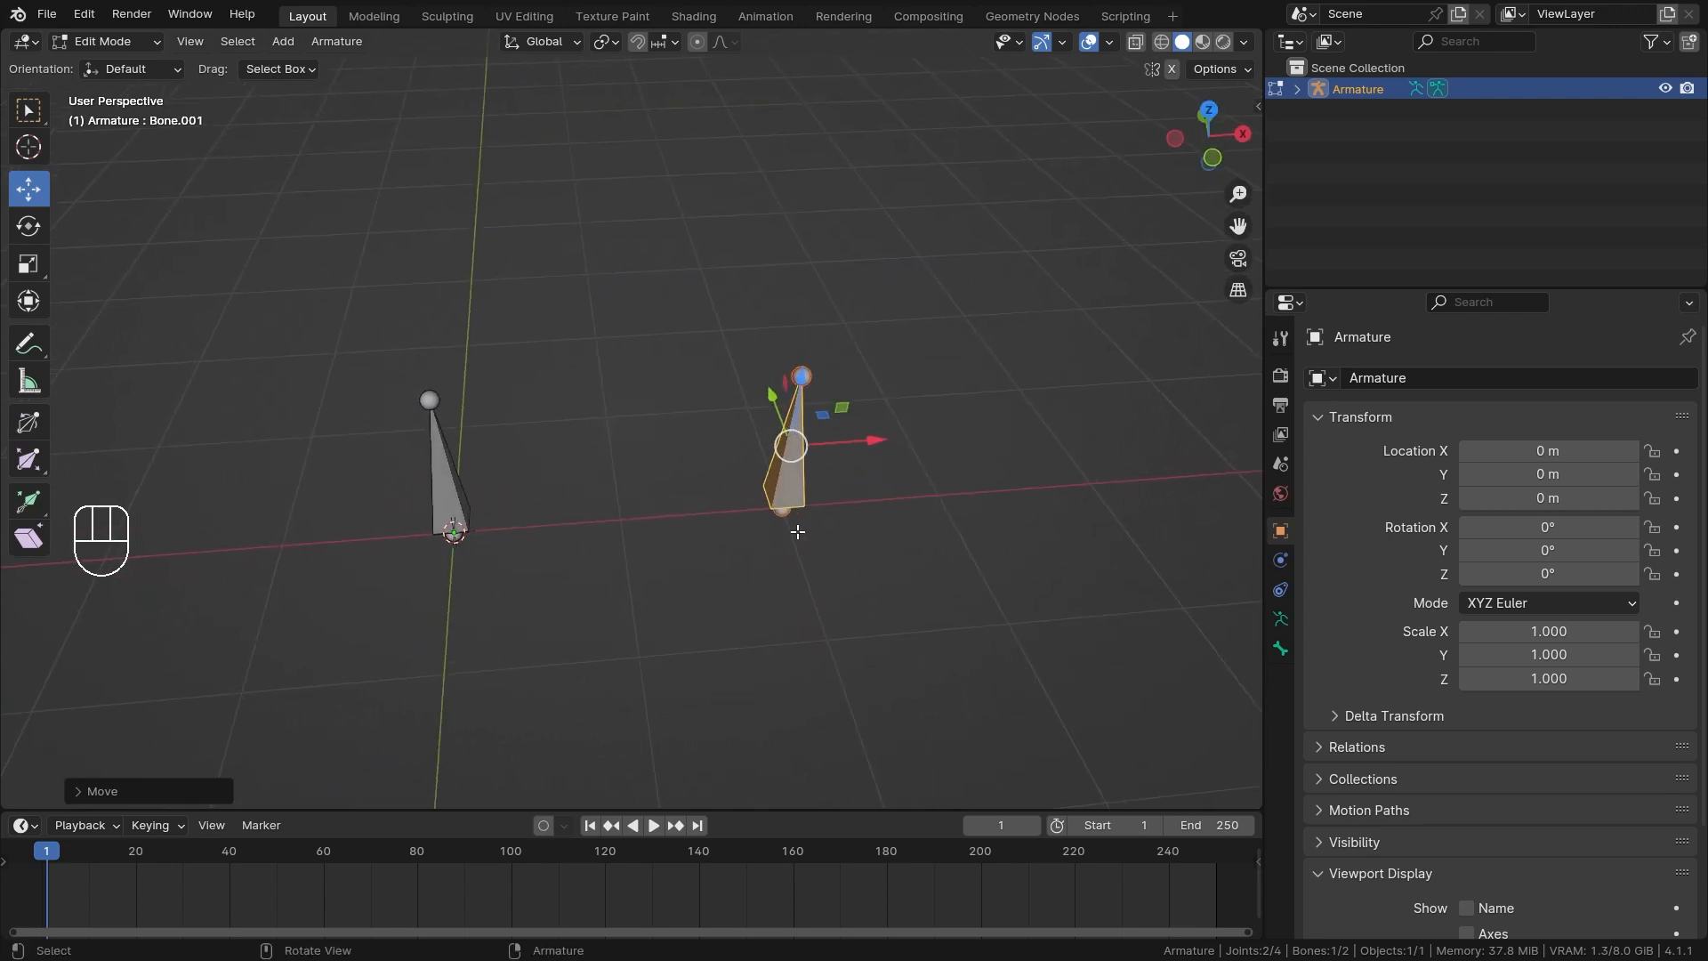
# In Object Mode, display the armature's bone names and axes, with the axes position set to 0.5.
pyautogui.hotkey('ctrl', 'Tab')
pyautogui.hotkey('ctrl', 'Tab')
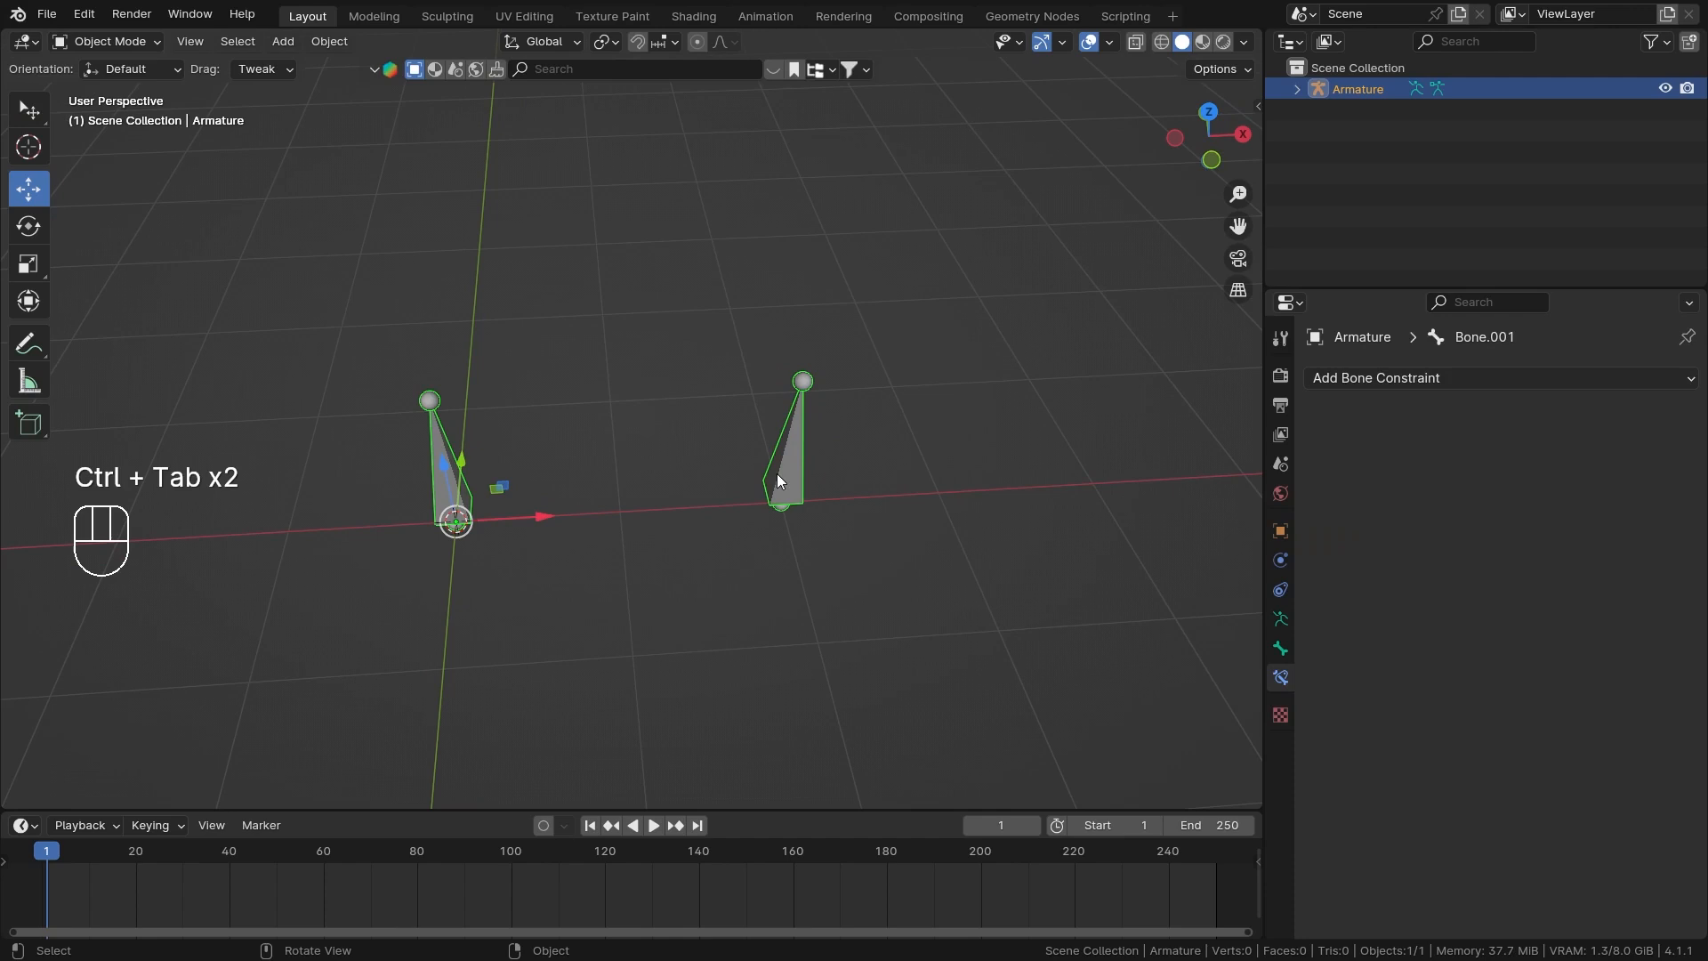
pyautogui.click(1280, 619)
pyautogui.scroll(-4, 1412, 739)
pyautogui.click(1466, 650)
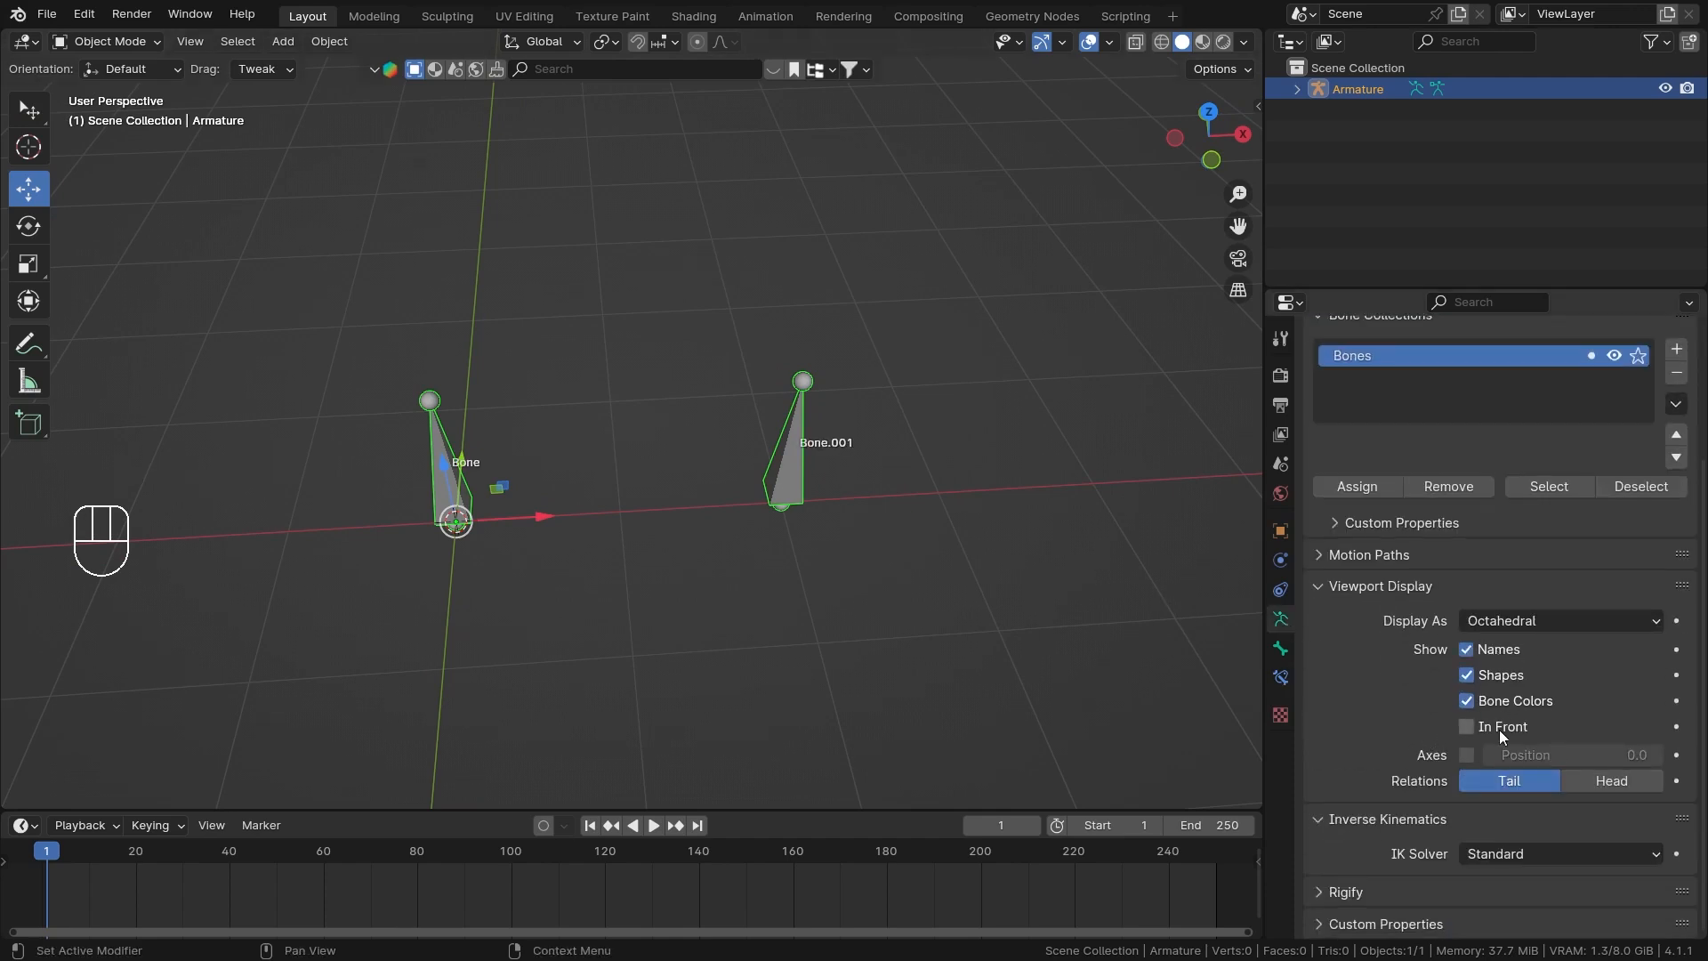
pyautogui.click(1466, 755)
pyautogui.keyDown('ctrl'); pyautogui.moveTo(1512, 754); pyautogui.dragTo(1572, 754); pyautogui.keyUp('ctrl')
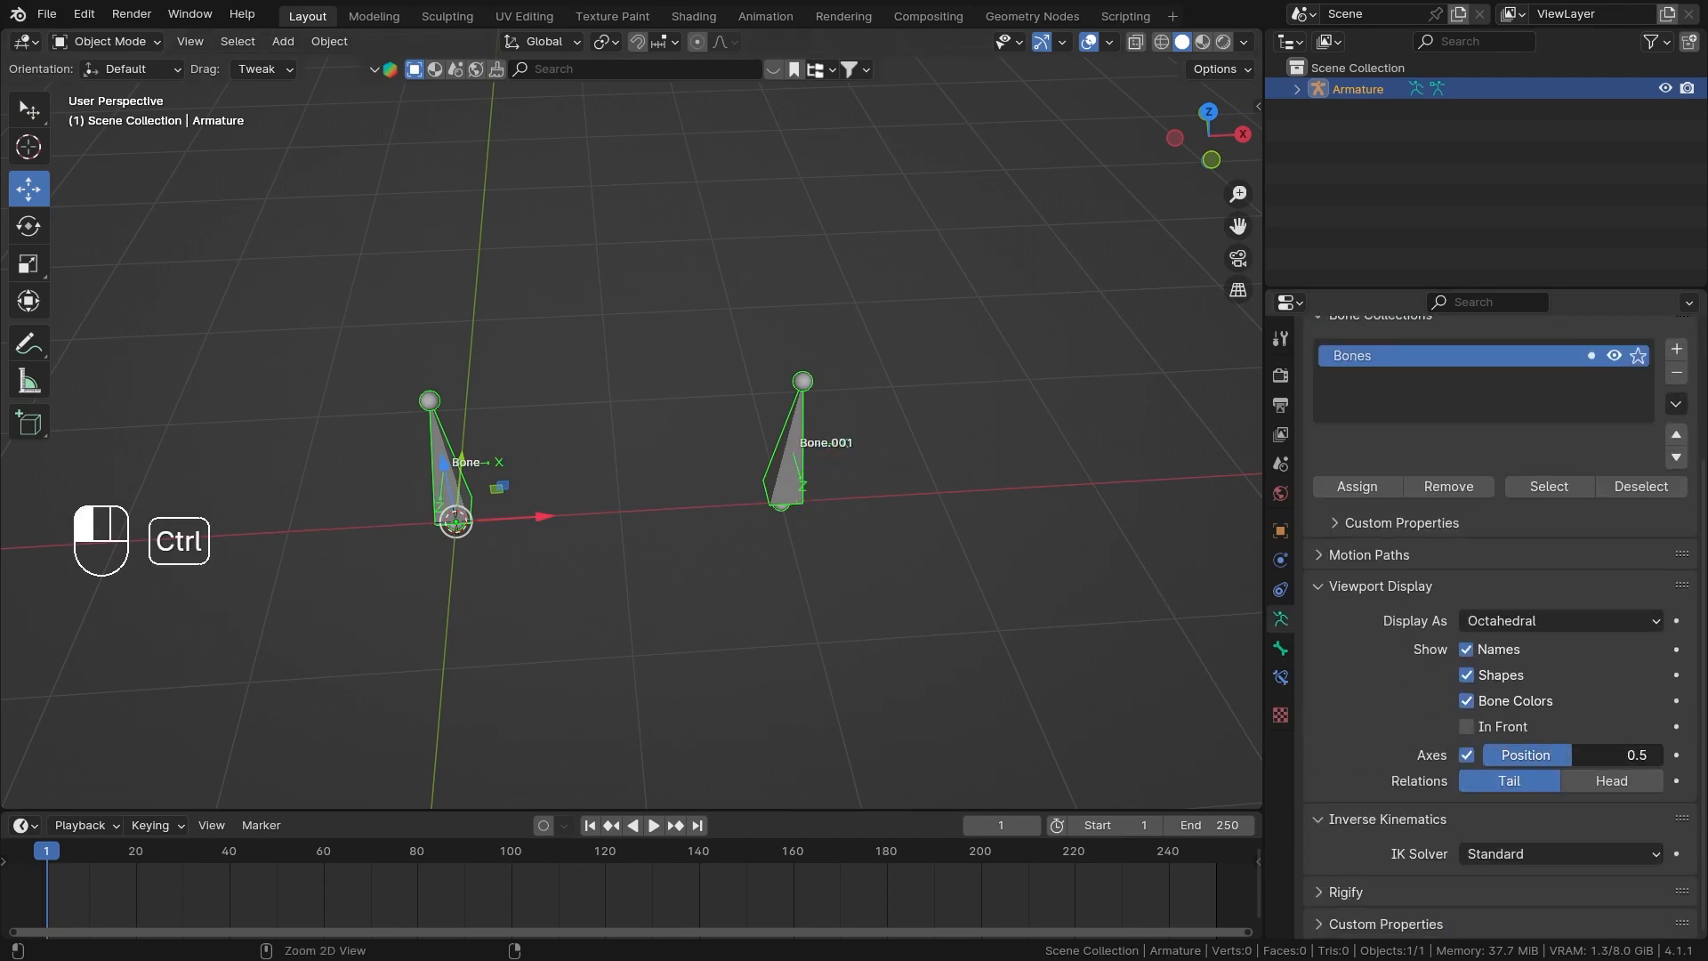
# Switch to Pose Mode and add a Follow Path bone constraint to Bone.001.
pyautogui.scroll(2, 969, 498)
pyautogui.moveTo(922, 475); pyautogui.dragTo(905, 422, button='middle')
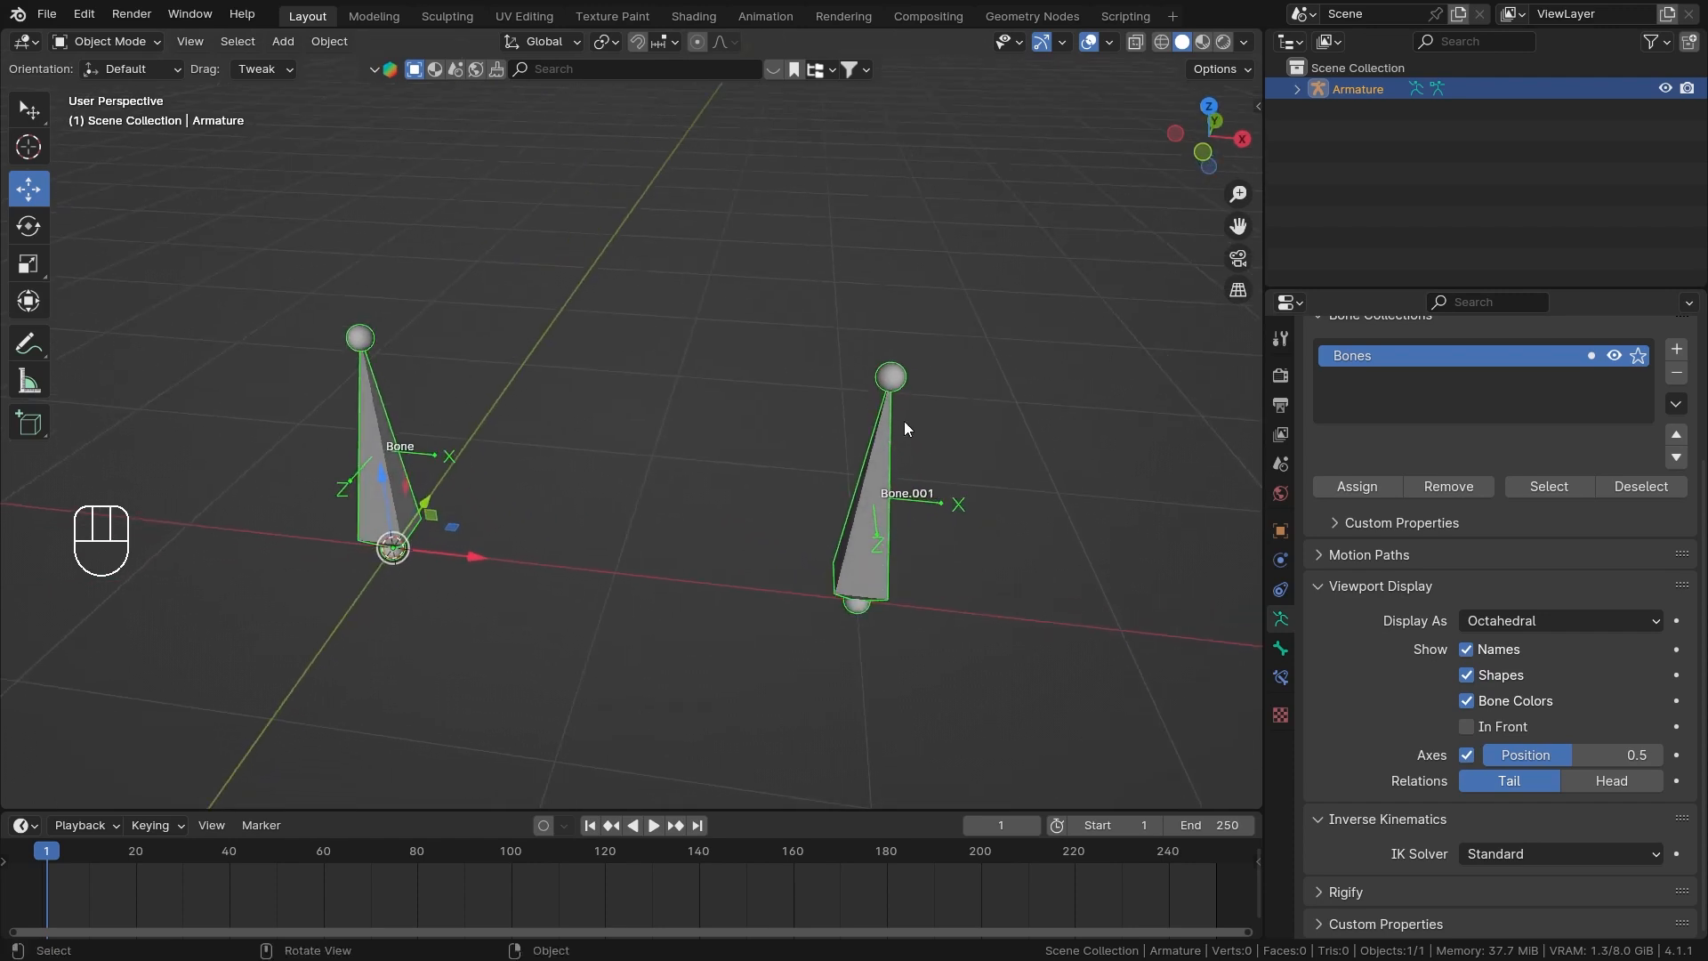
pyautogui.hotkey('ctrl', 'Tab')
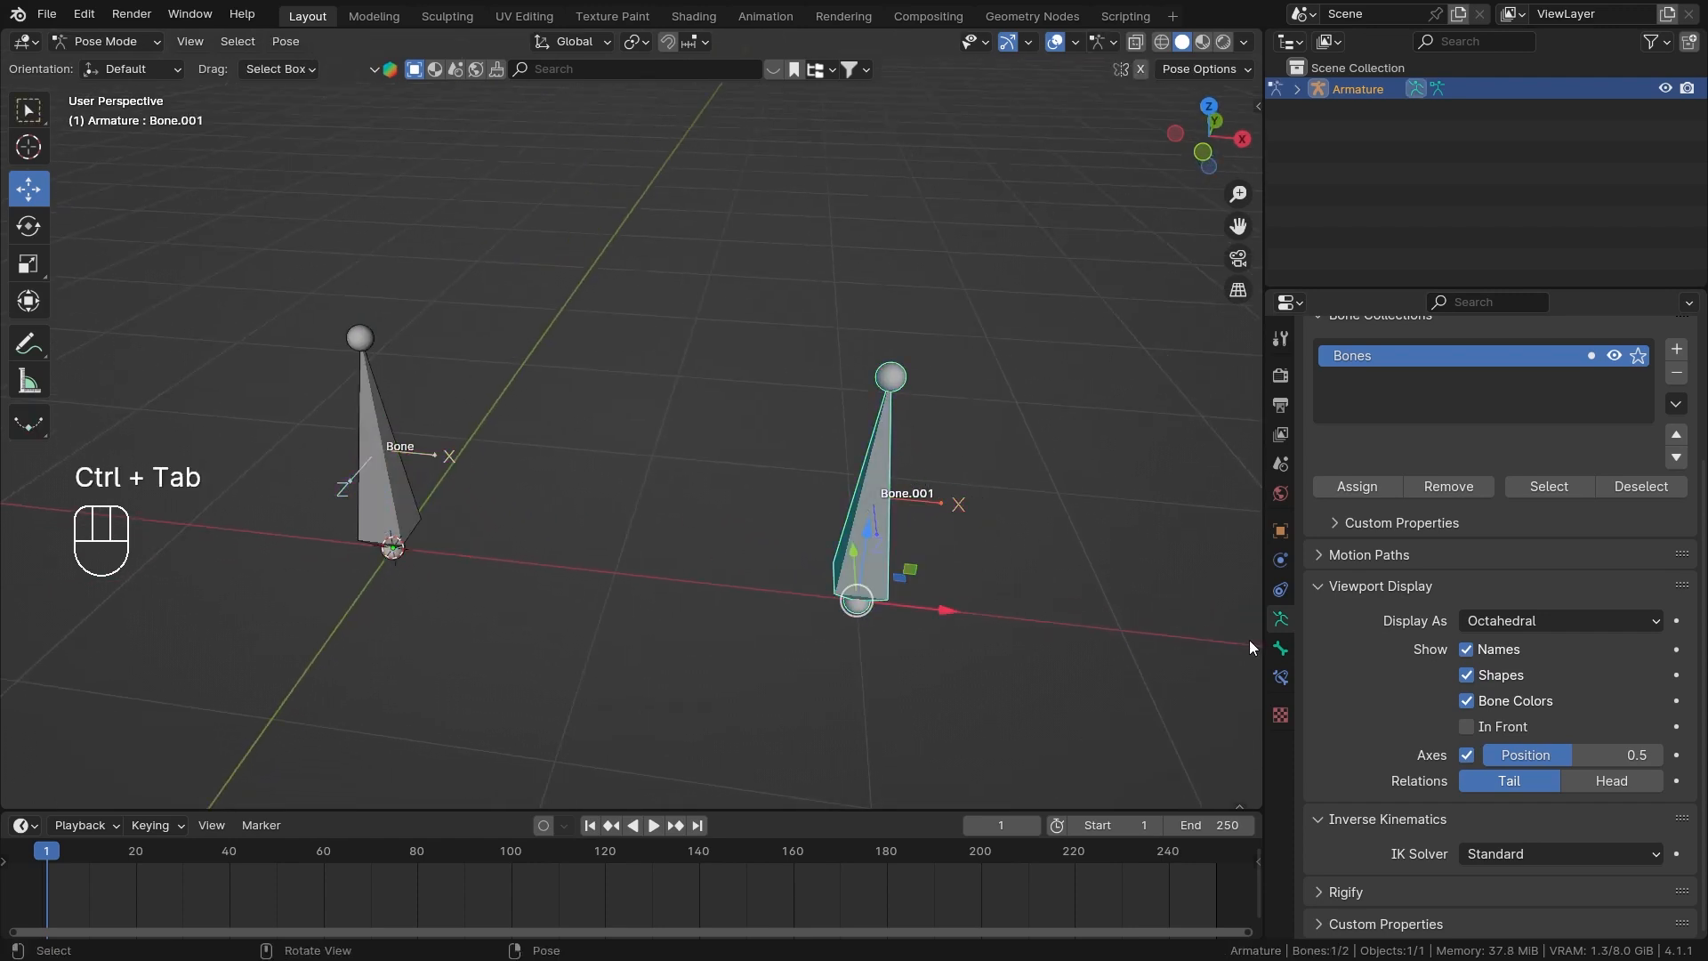
pyautogui.click(1280, 678)
pyautogui.click(1471, 375)
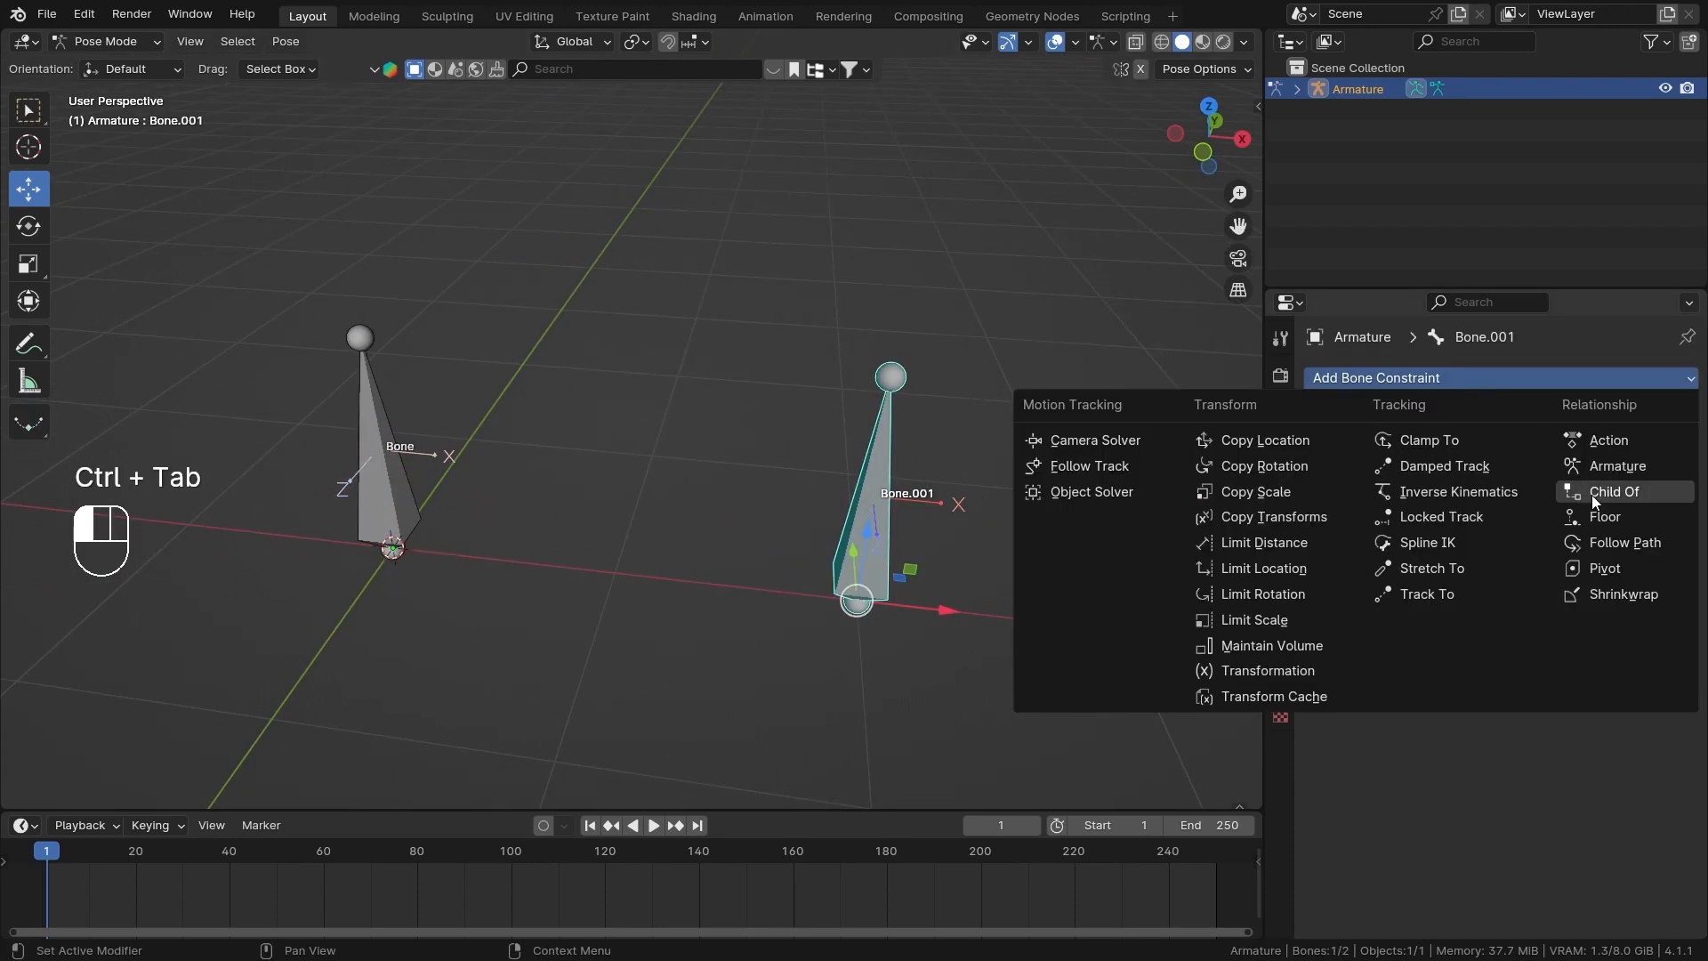
pyautogui.click(1624, 543)
# Return to Object Mode and add a Bézier circle curve at the world origin.
pyautogui.moveTo(857, 435); pyautogui.dragTo(929, 449, button='middle')
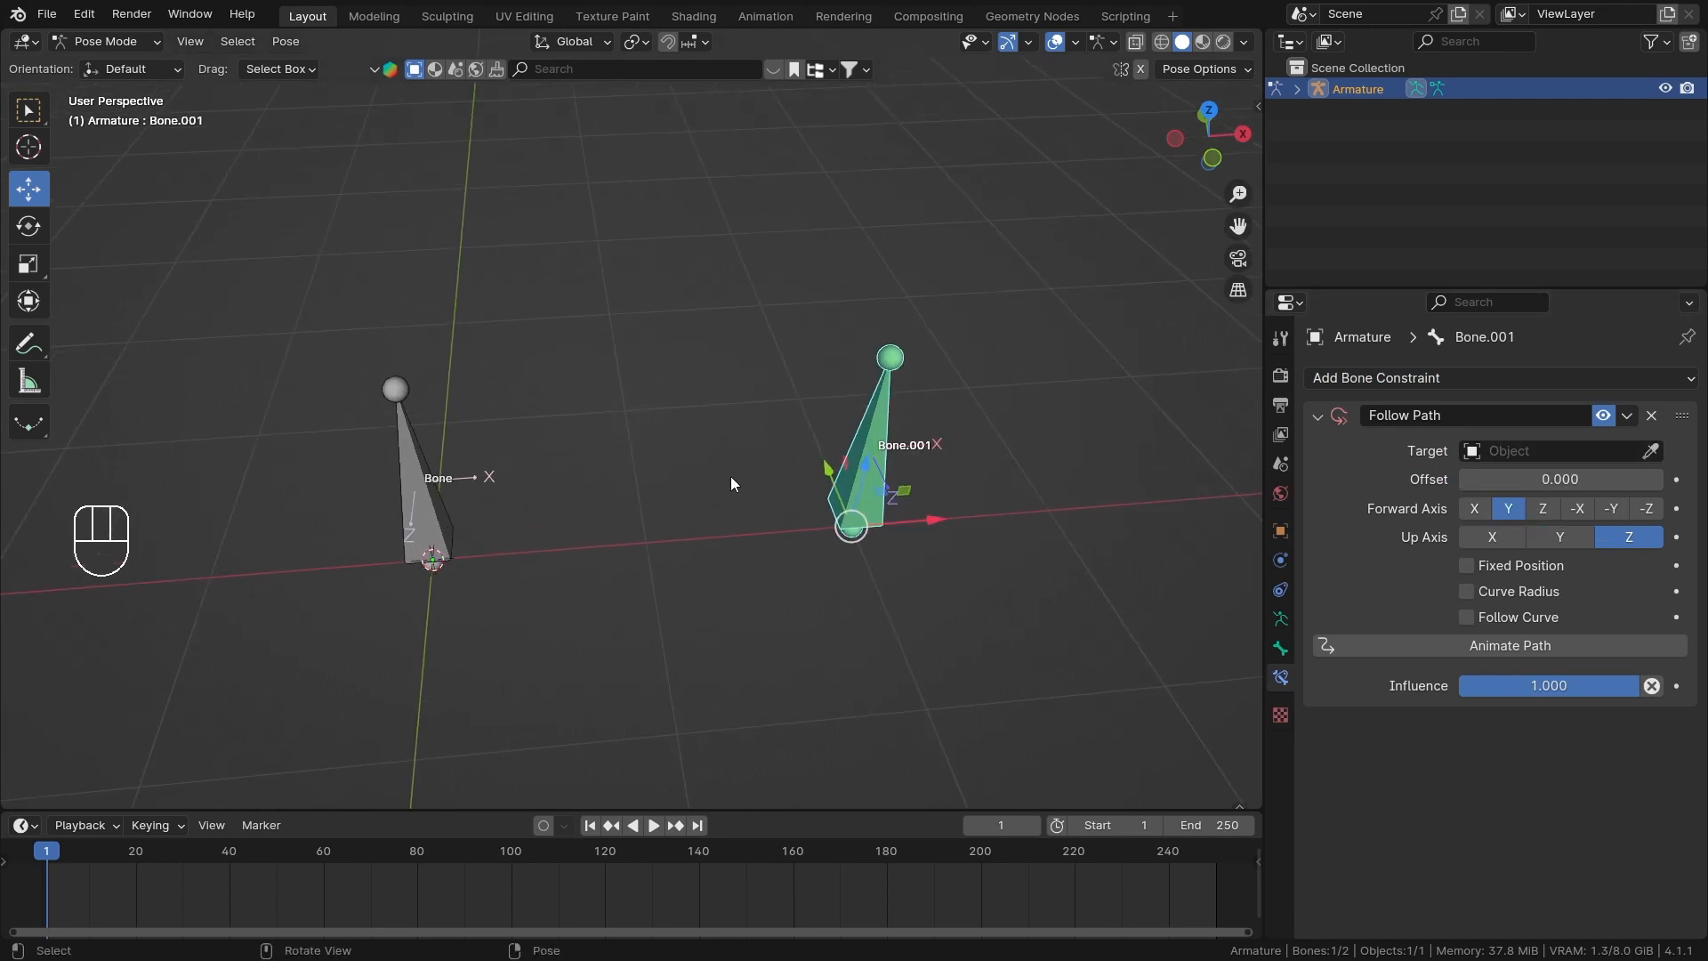
pyautogui.moveTo(729, 476); pyautogui.dragTo(605, 458, button='middle')
pyautogui.hotkey('ctrl', 'Tab')
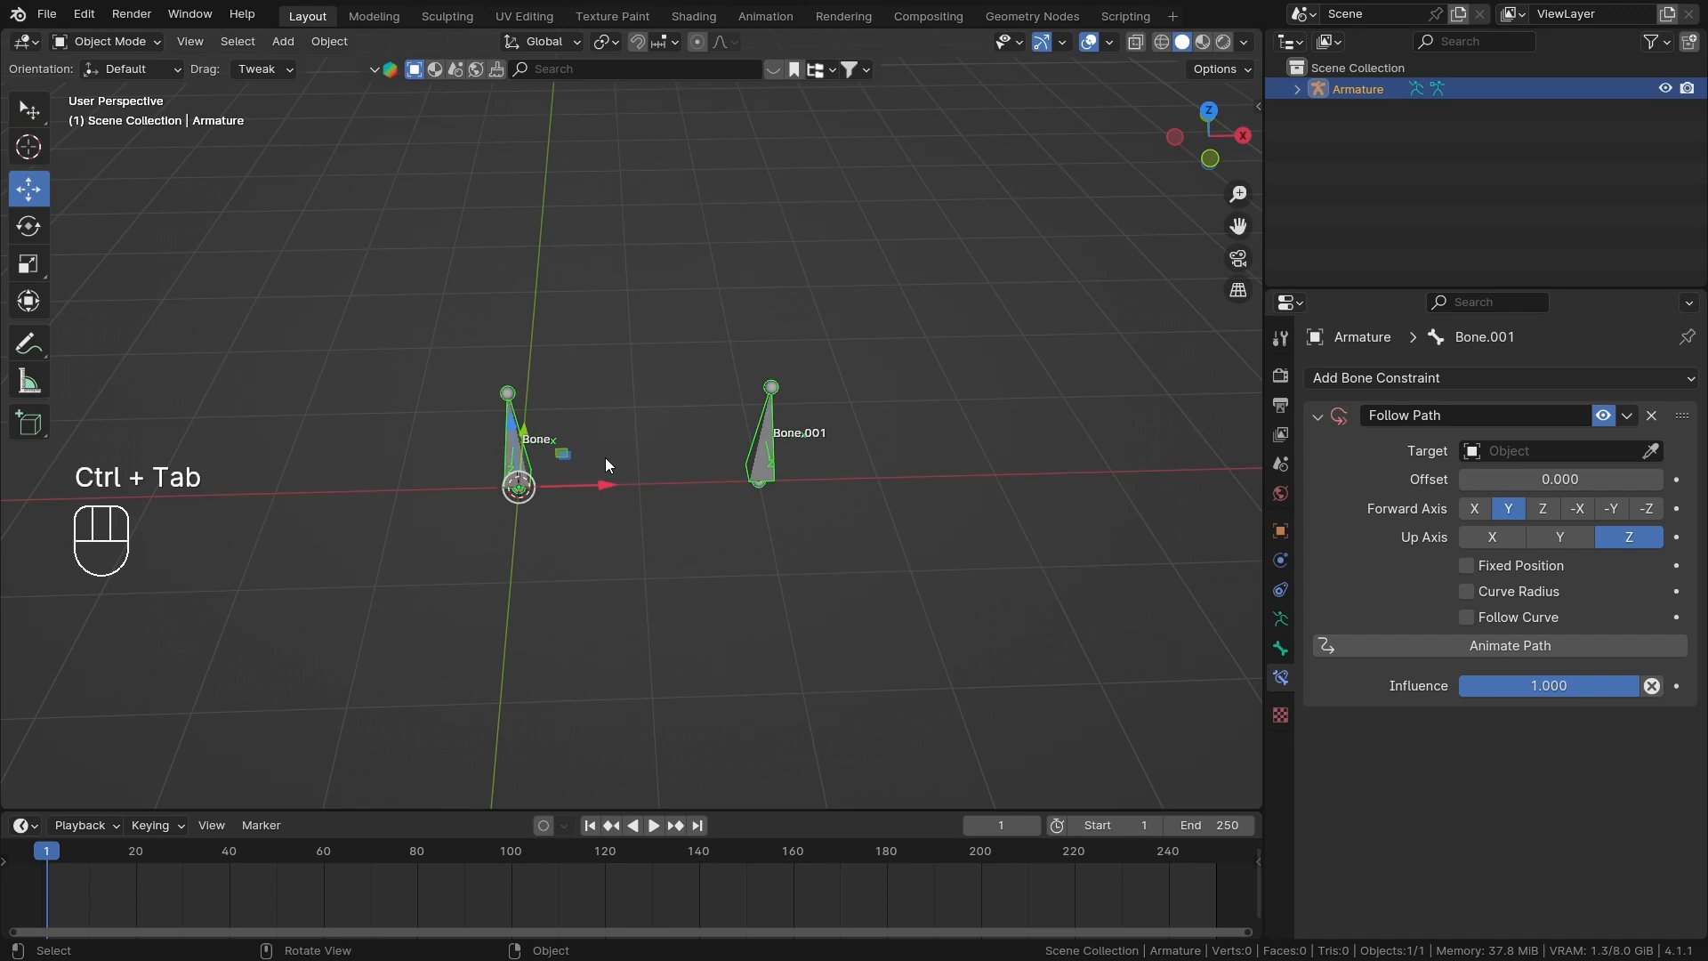
pyautogui.hotkey('shift', 'a')
pyautogui.moveTo(601, 318)
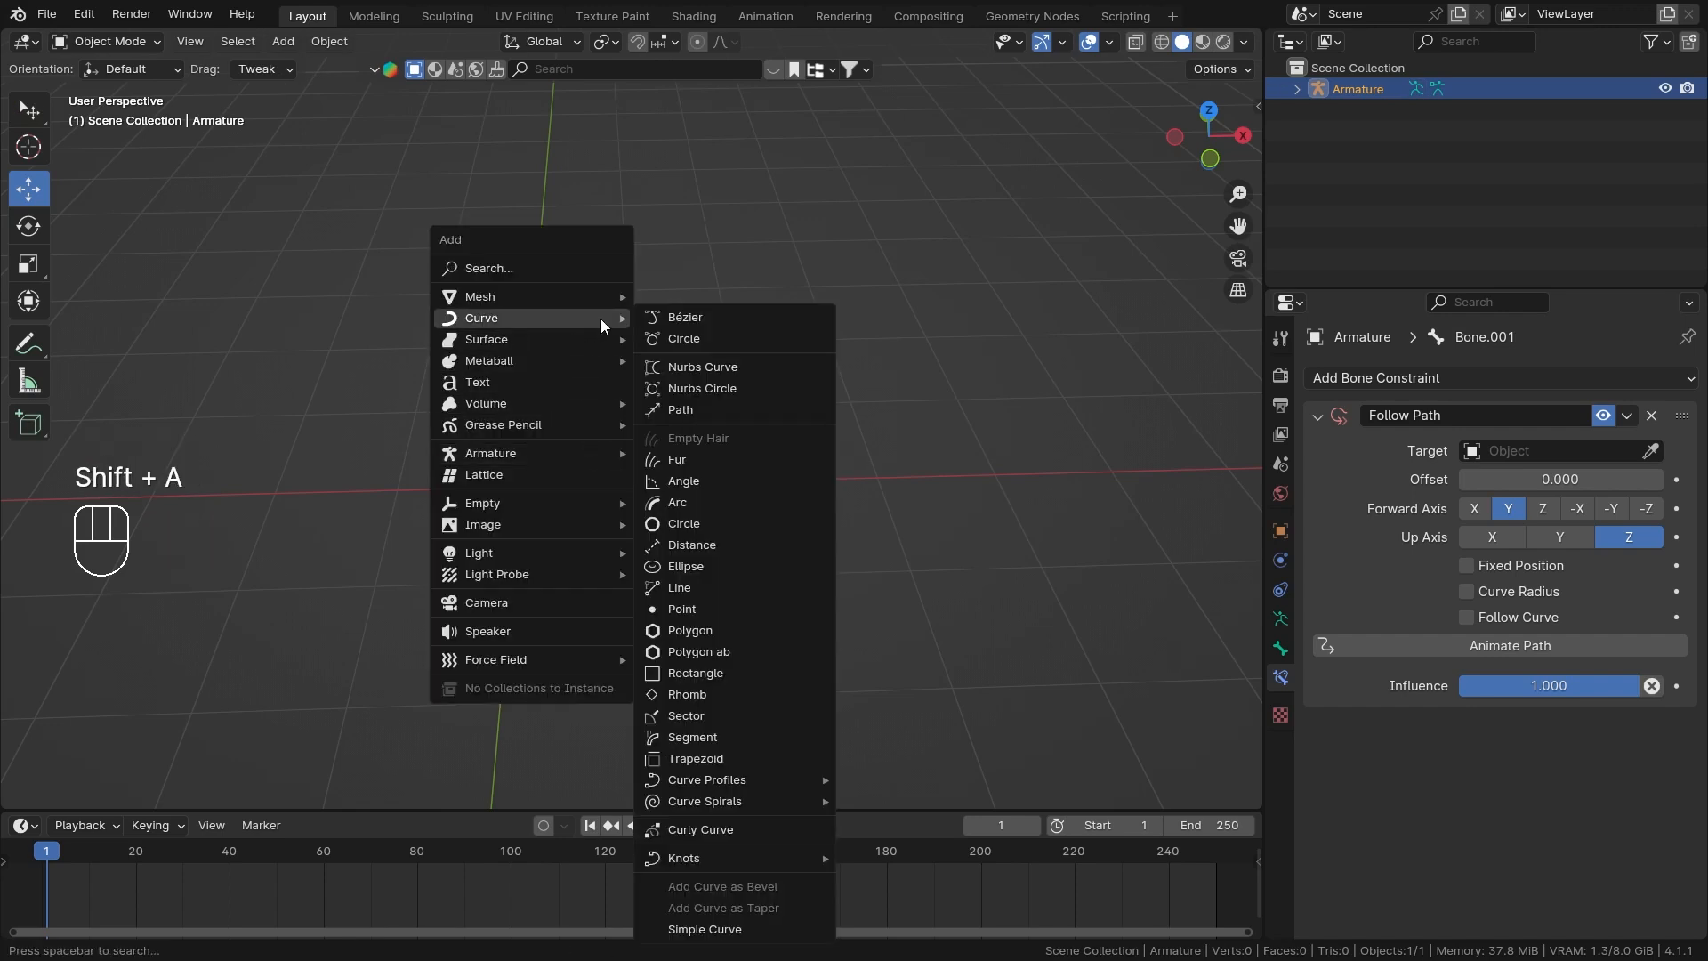
pyautogui.click(719, 334)
pyautogui.moveTo(718, 334); pyautogui.dragTo(664, 466, button='middle')
# Select the armature, enter Pose Mode and set BézierCircle as the target of Bone.001's Follow Path constraint.
pyautogui.click(938, 471)
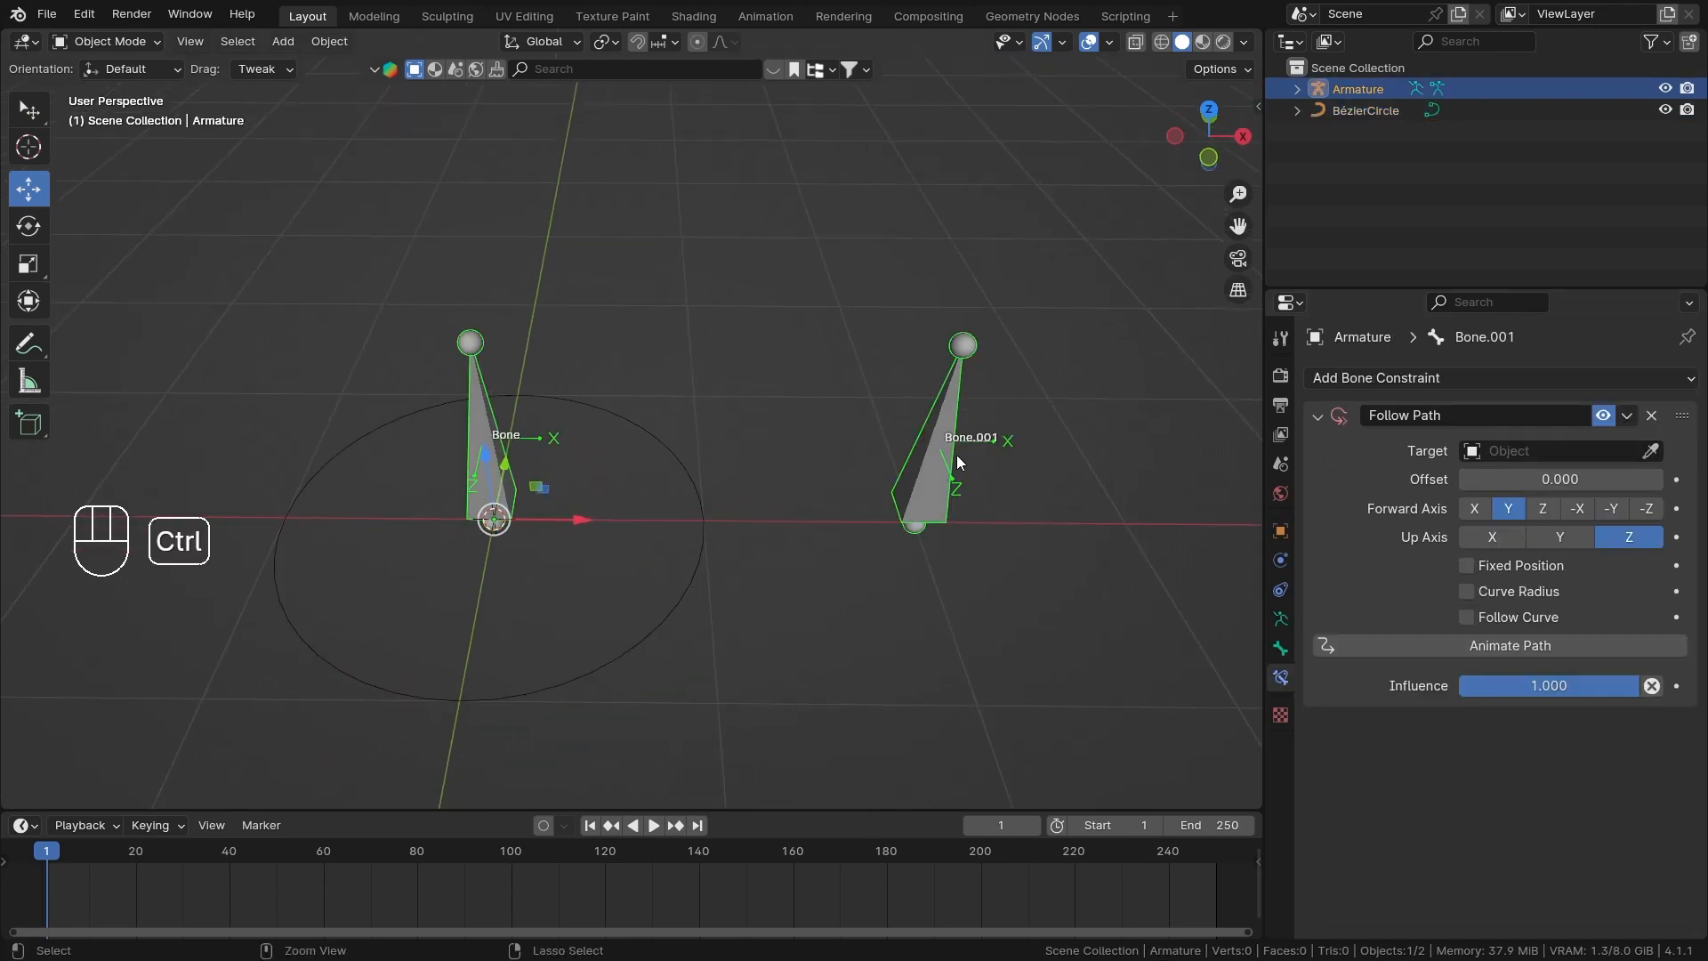
pyautogui.hotkey('ctrl', 'Tab')
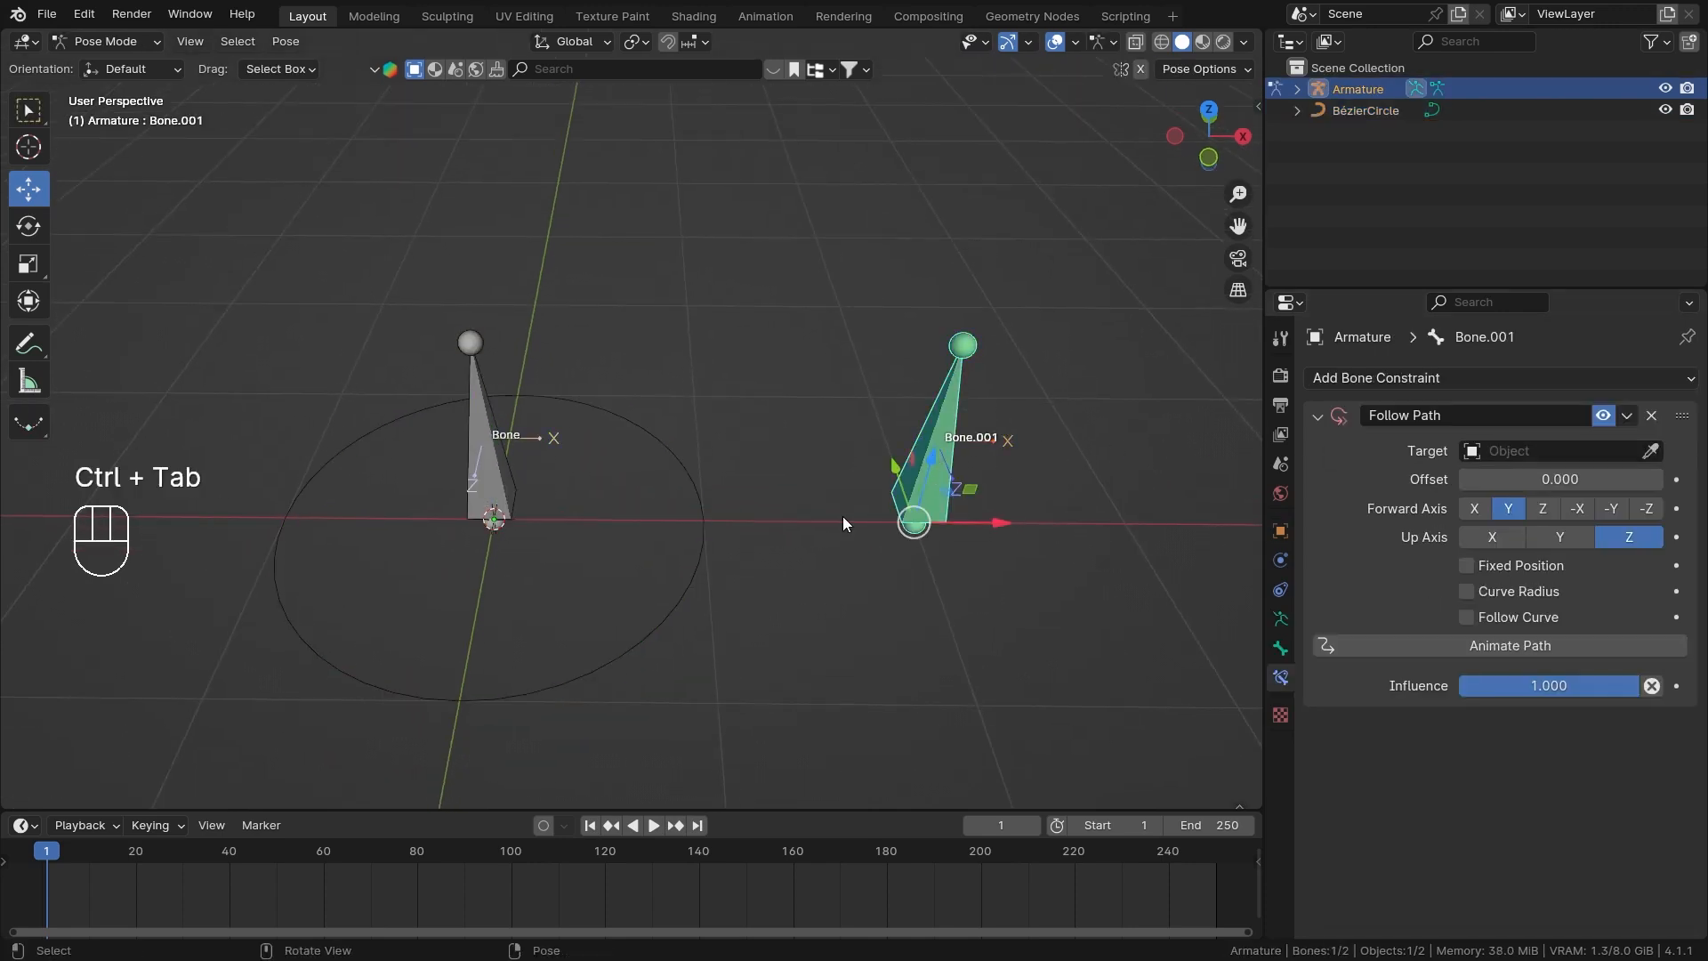
pyautogui.click(1650, 450)
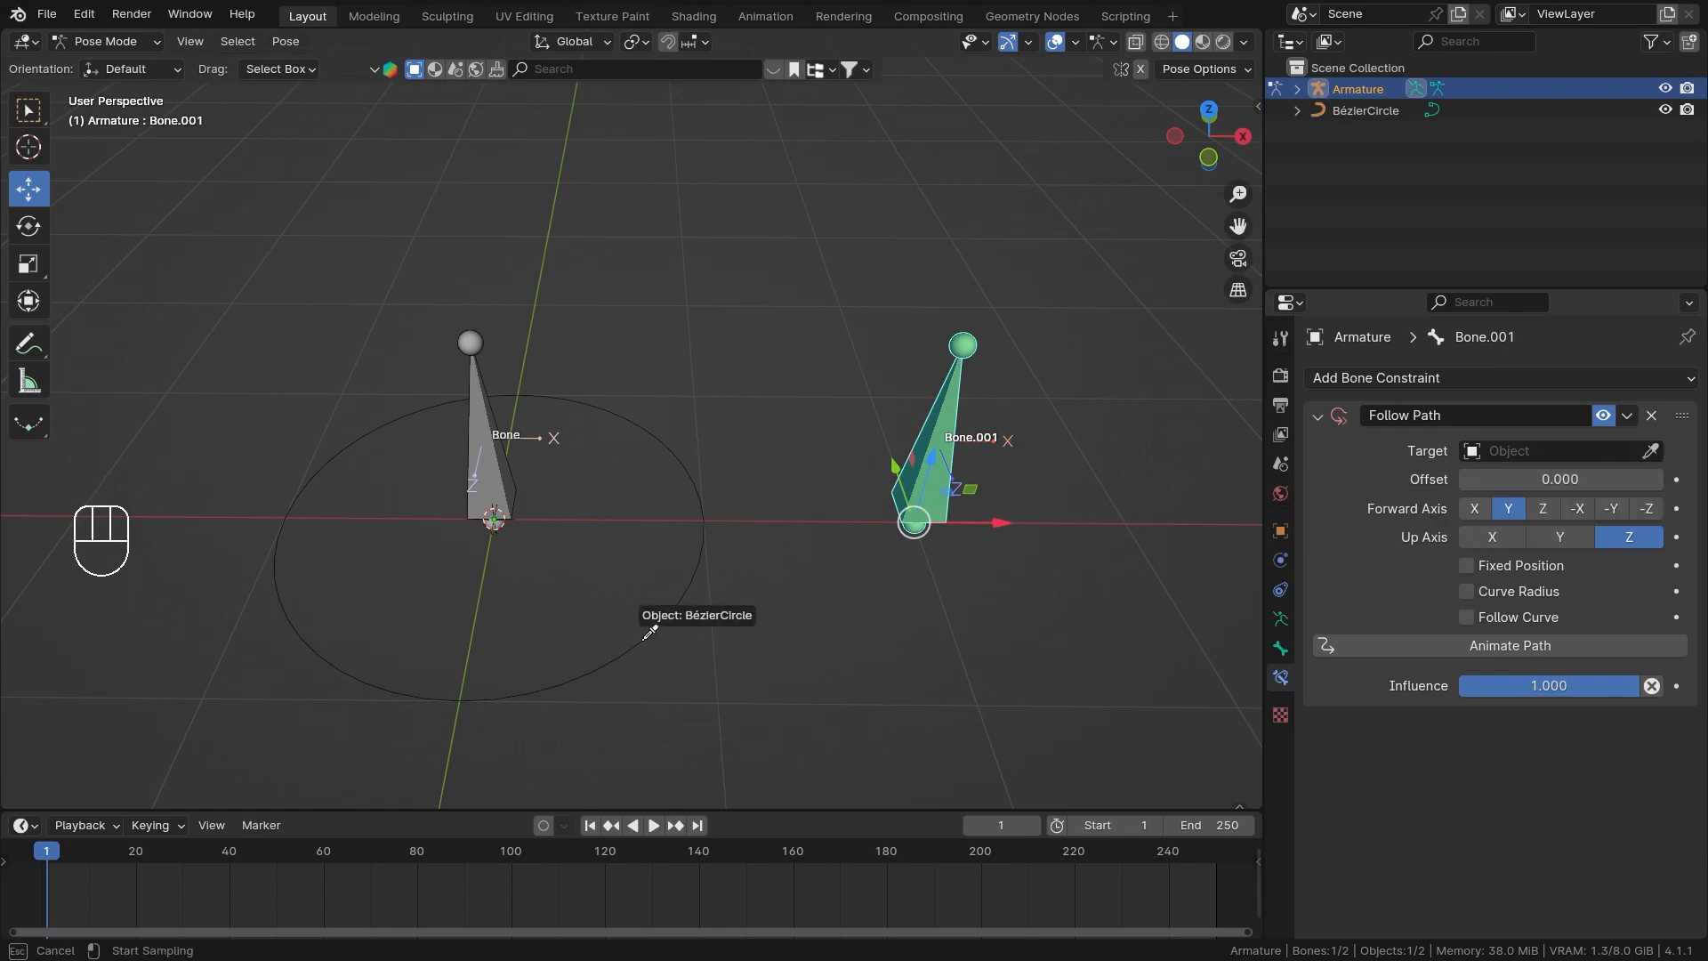
pyautogui.click(623, 605)
# Toggle the Follow Path constraint off and on to compare Bone.001's position, and return to Object Mode.
pyautogui.moveTo(794, 564); pyautogui.dragTo(819, 467, button='middle')
pyautogui.click(1608, 414)
pyautogui.click(1609, 414)
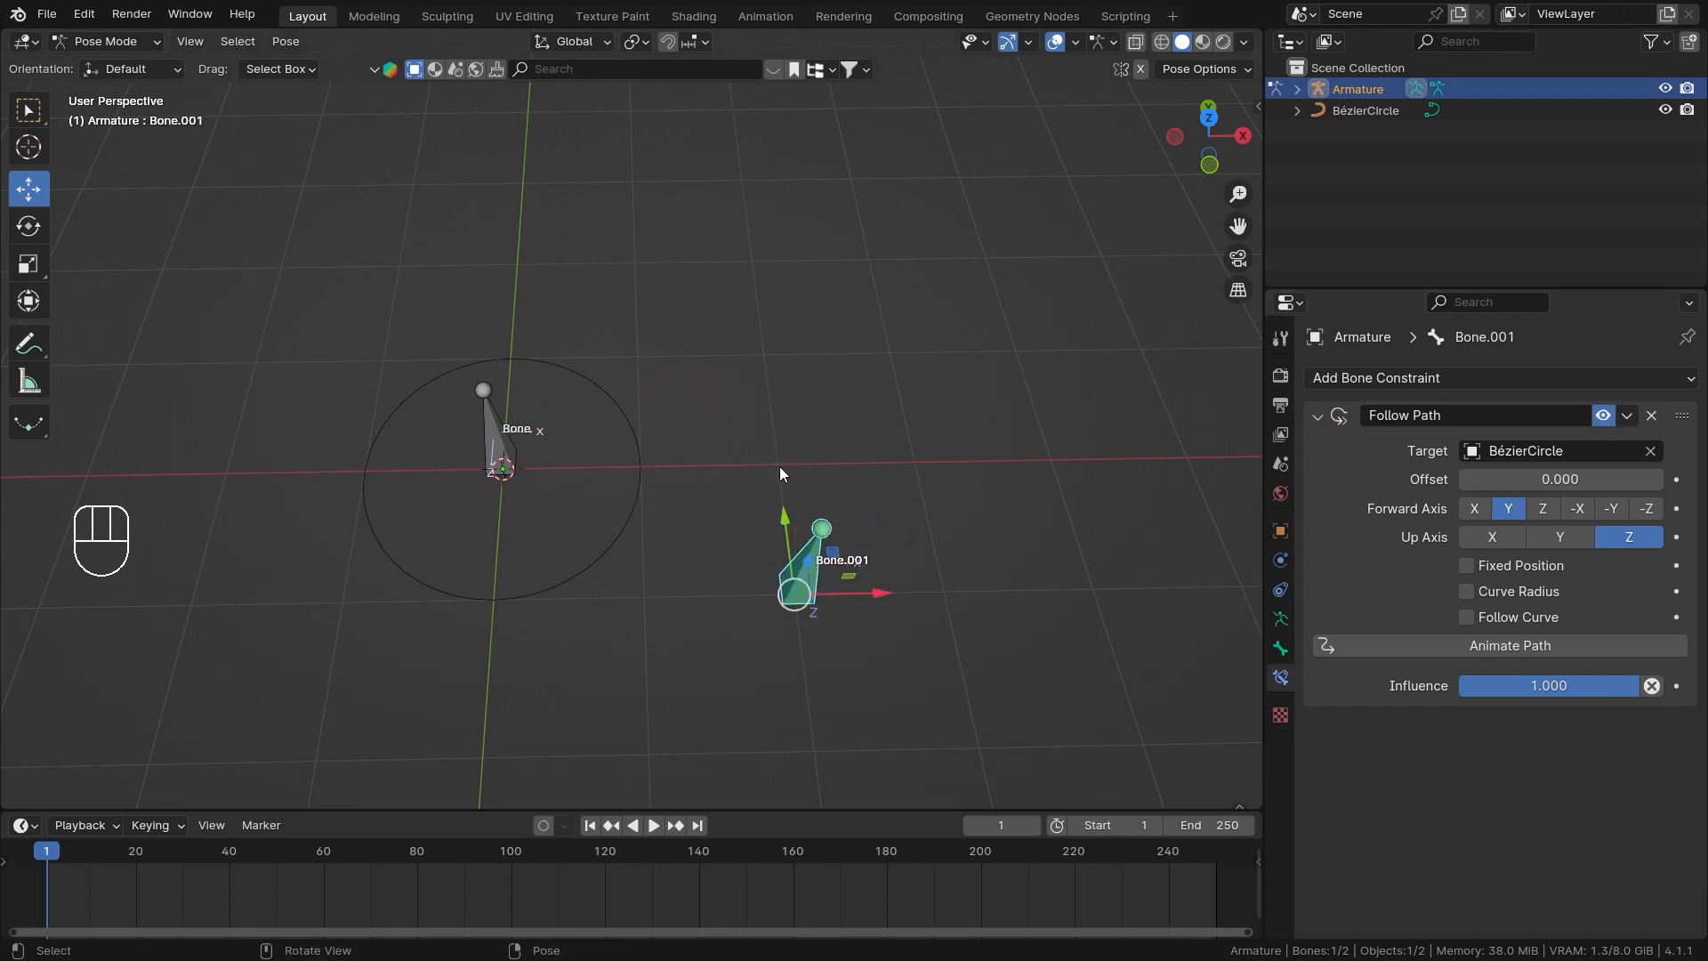
pyautogui.moveTo(790, 602); pyautogui.dragTo(877, 522, button='middle')
pyautogui.hotkey('ctrl', 'Tab')
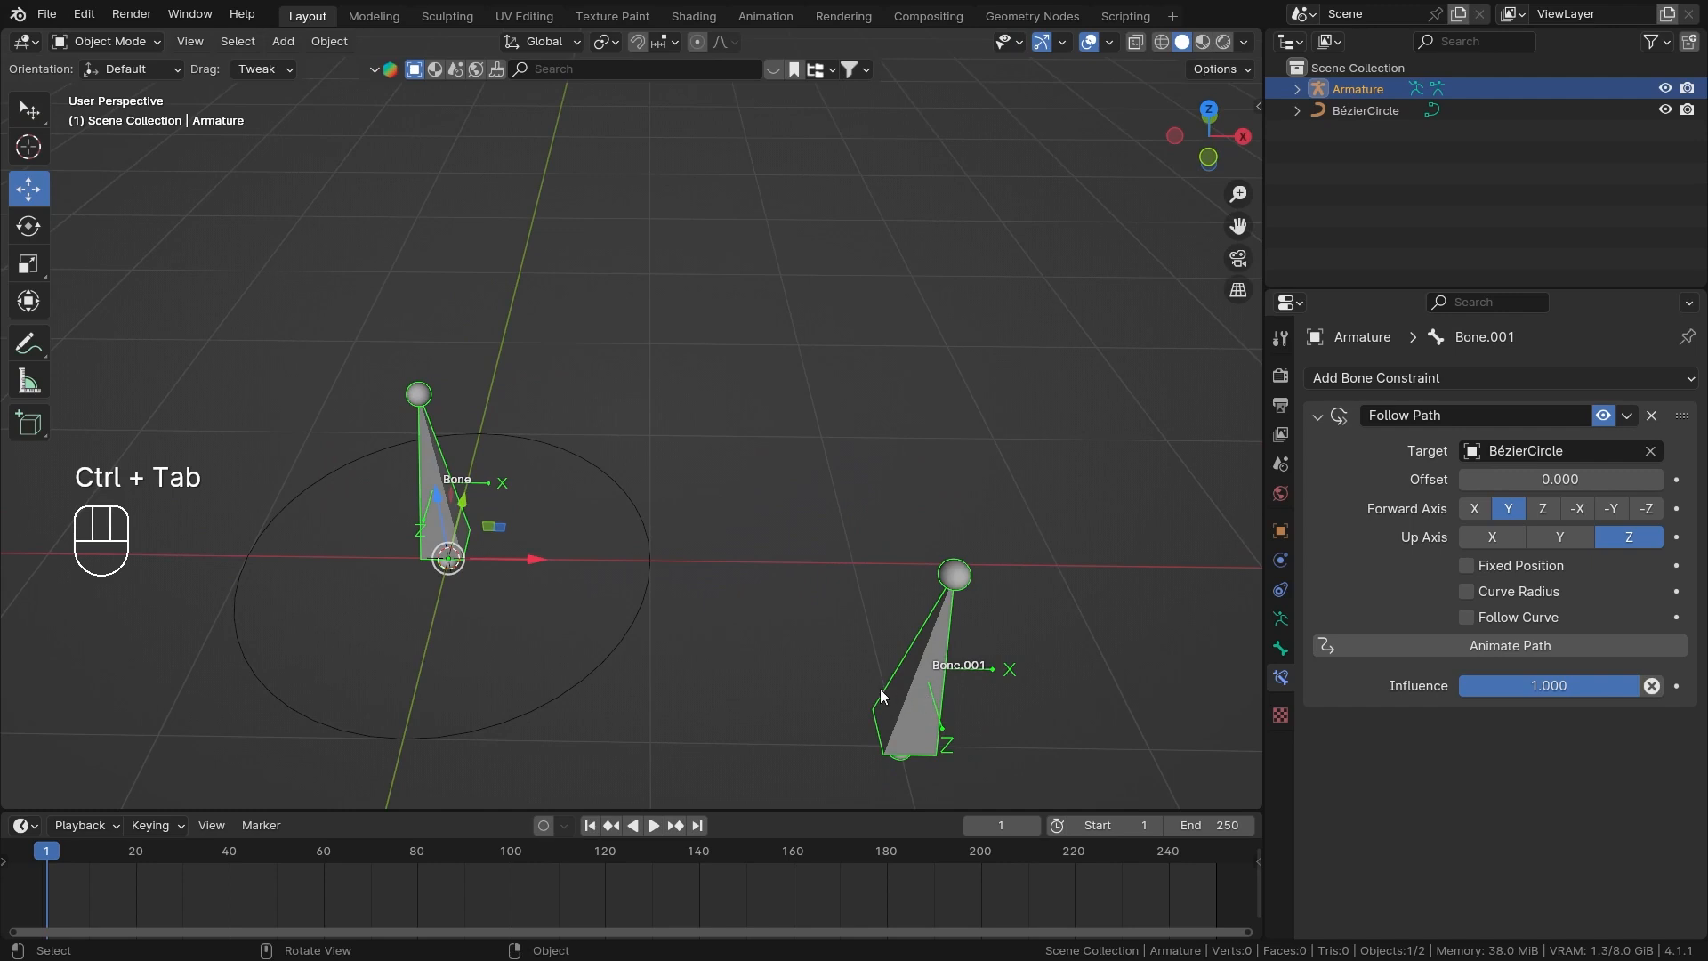
# Try sliding the Follow Path constraint's Offset to check how Bone.001 travels relative to the circle.
pyautogui.moveTo(515, 717); pyautogui.dragTo(686, 590, button='middle')
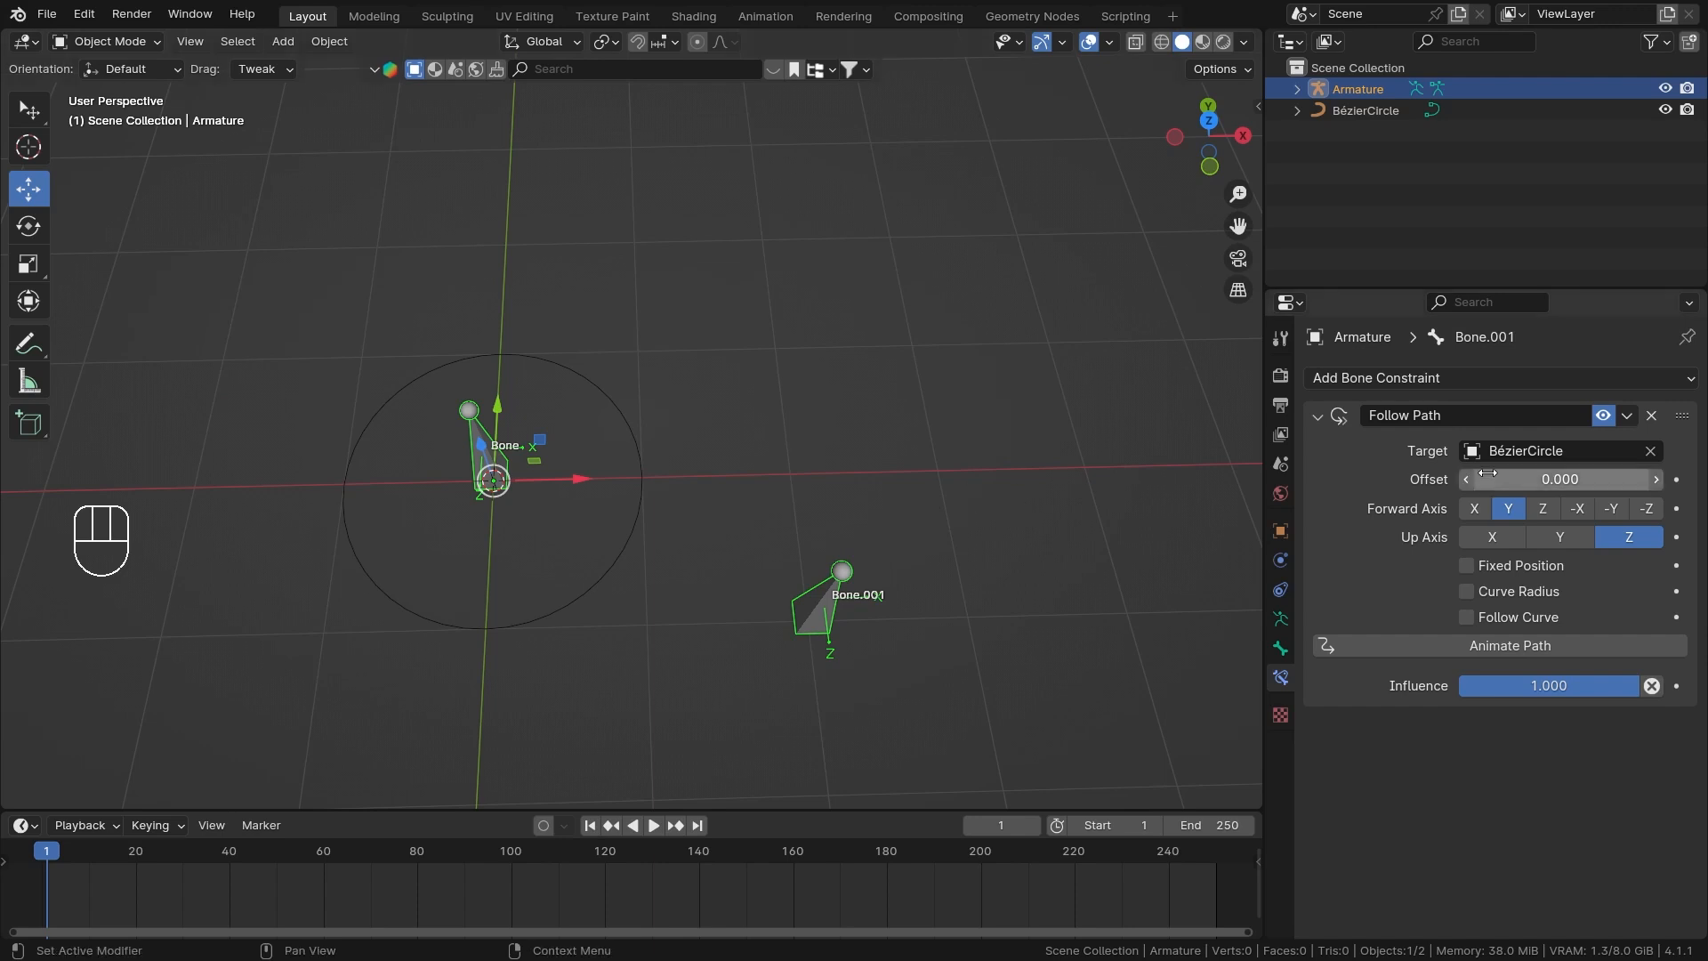
pyautogui.moveTo(1560, 479); pyautogui.dragTo(1707, 478)
pyautogui.moveTo(1705, 479); pyautogui.dragTo(1707, 479)
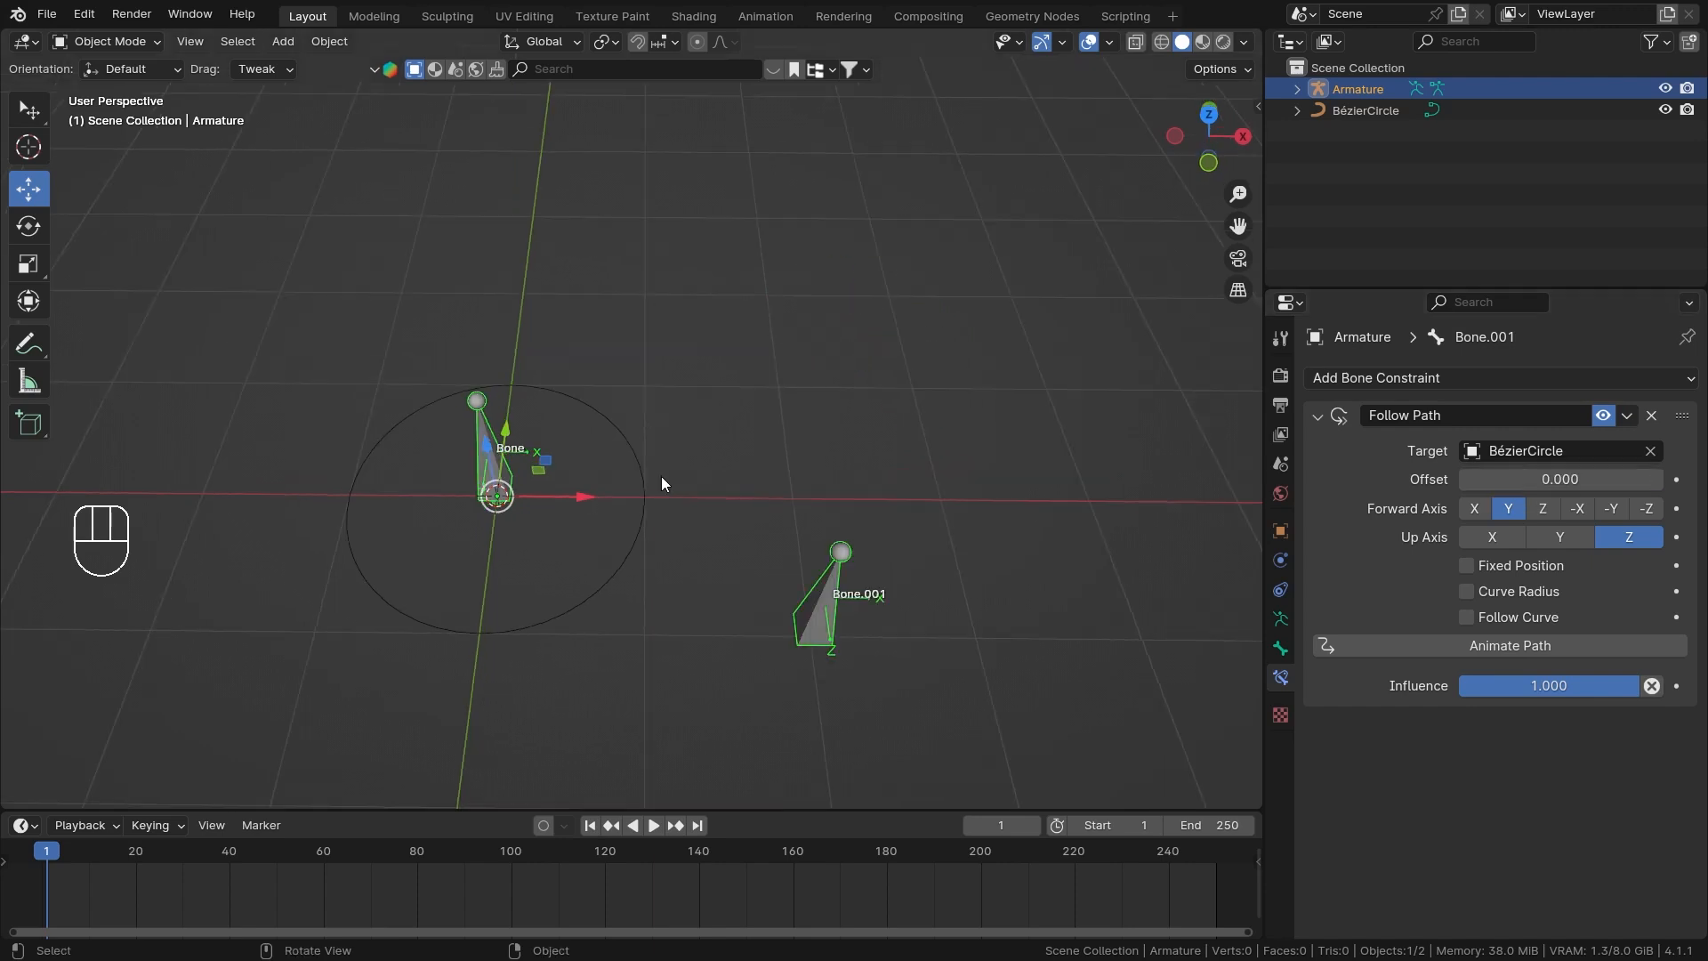
# Move the Bézier circle along the X axis to a location of 1 m.
pyautogui.click(639, 498)
pyautogui.moveTo(582, 497); pyautogui.dragTo(744, 502)
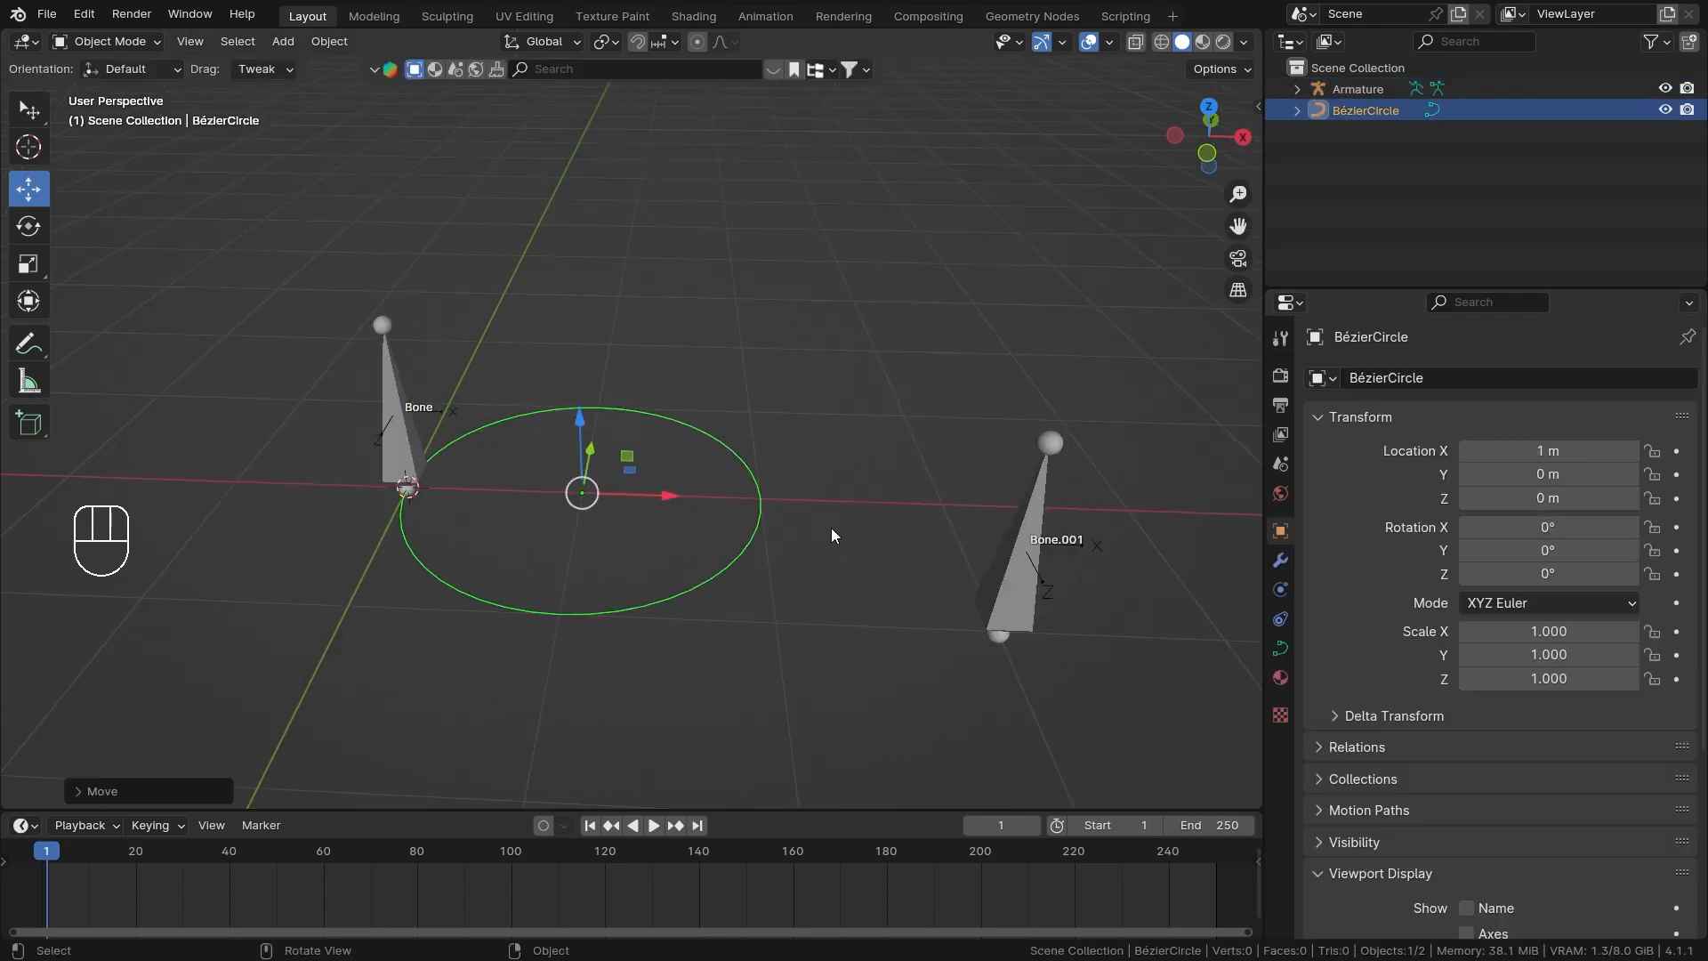
pyautogui.moveTo(835, 528); pyautogui.dragTo(637, 549, button='middle')
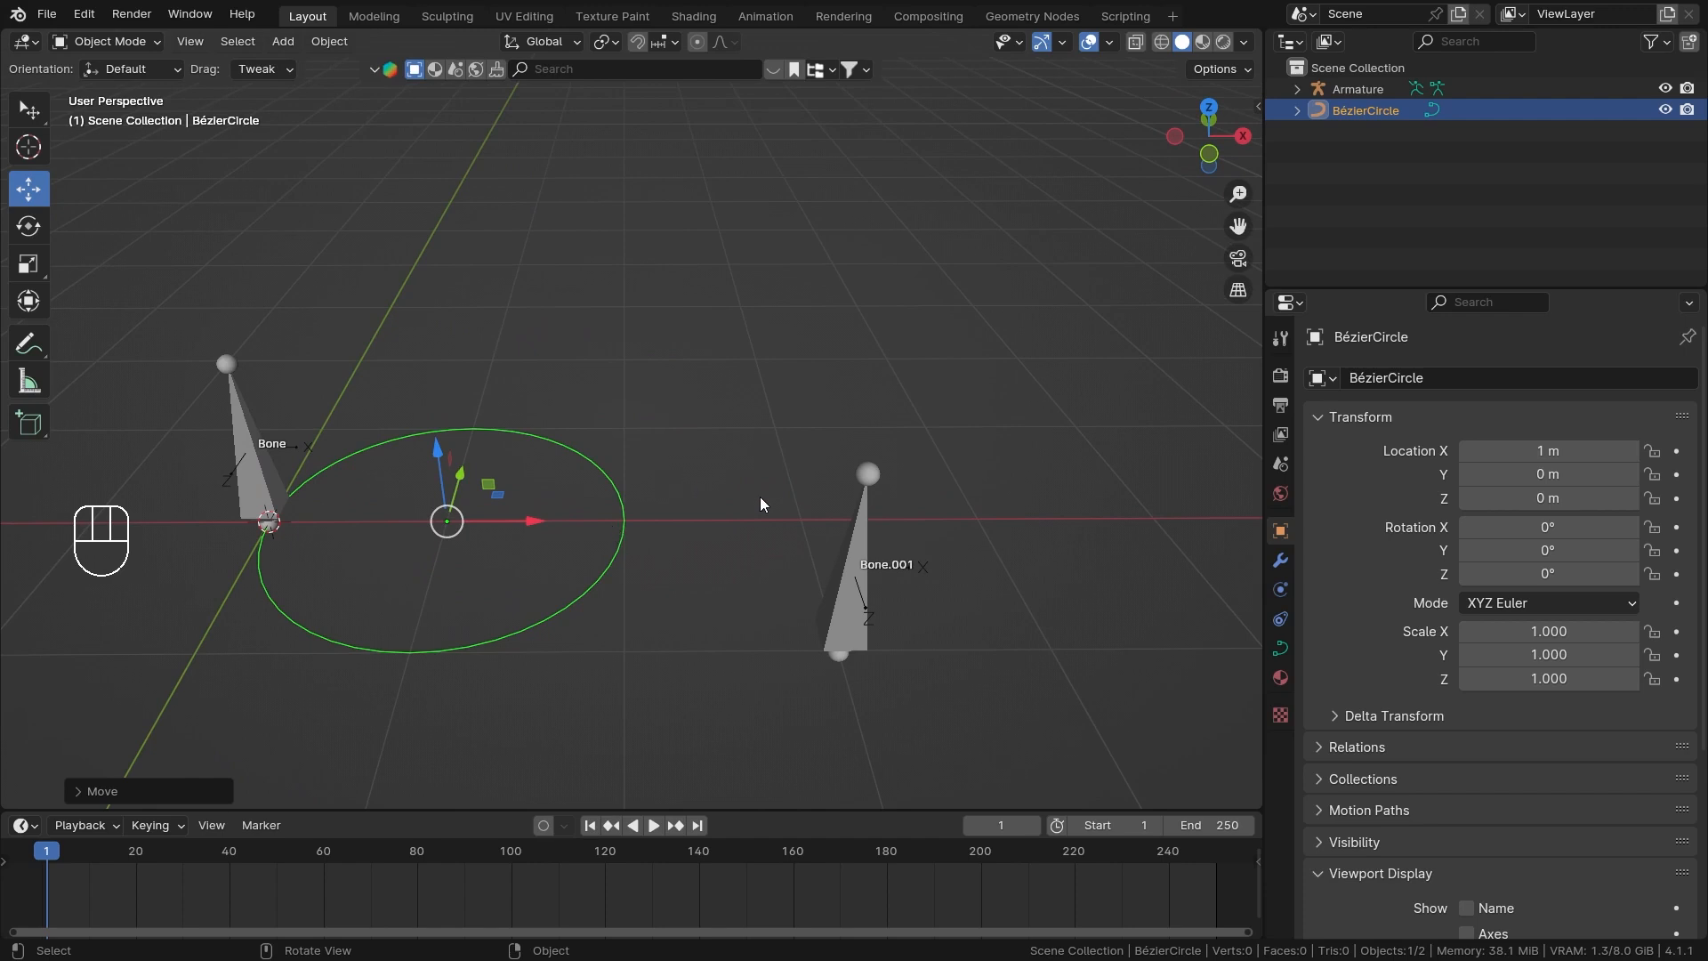
# Select the armature and test the Follow Path Offset with the circle in its shifted position.
pyautogui.moveTo(835, 424); pyautogui.dragTo(802, 514, button='middle')
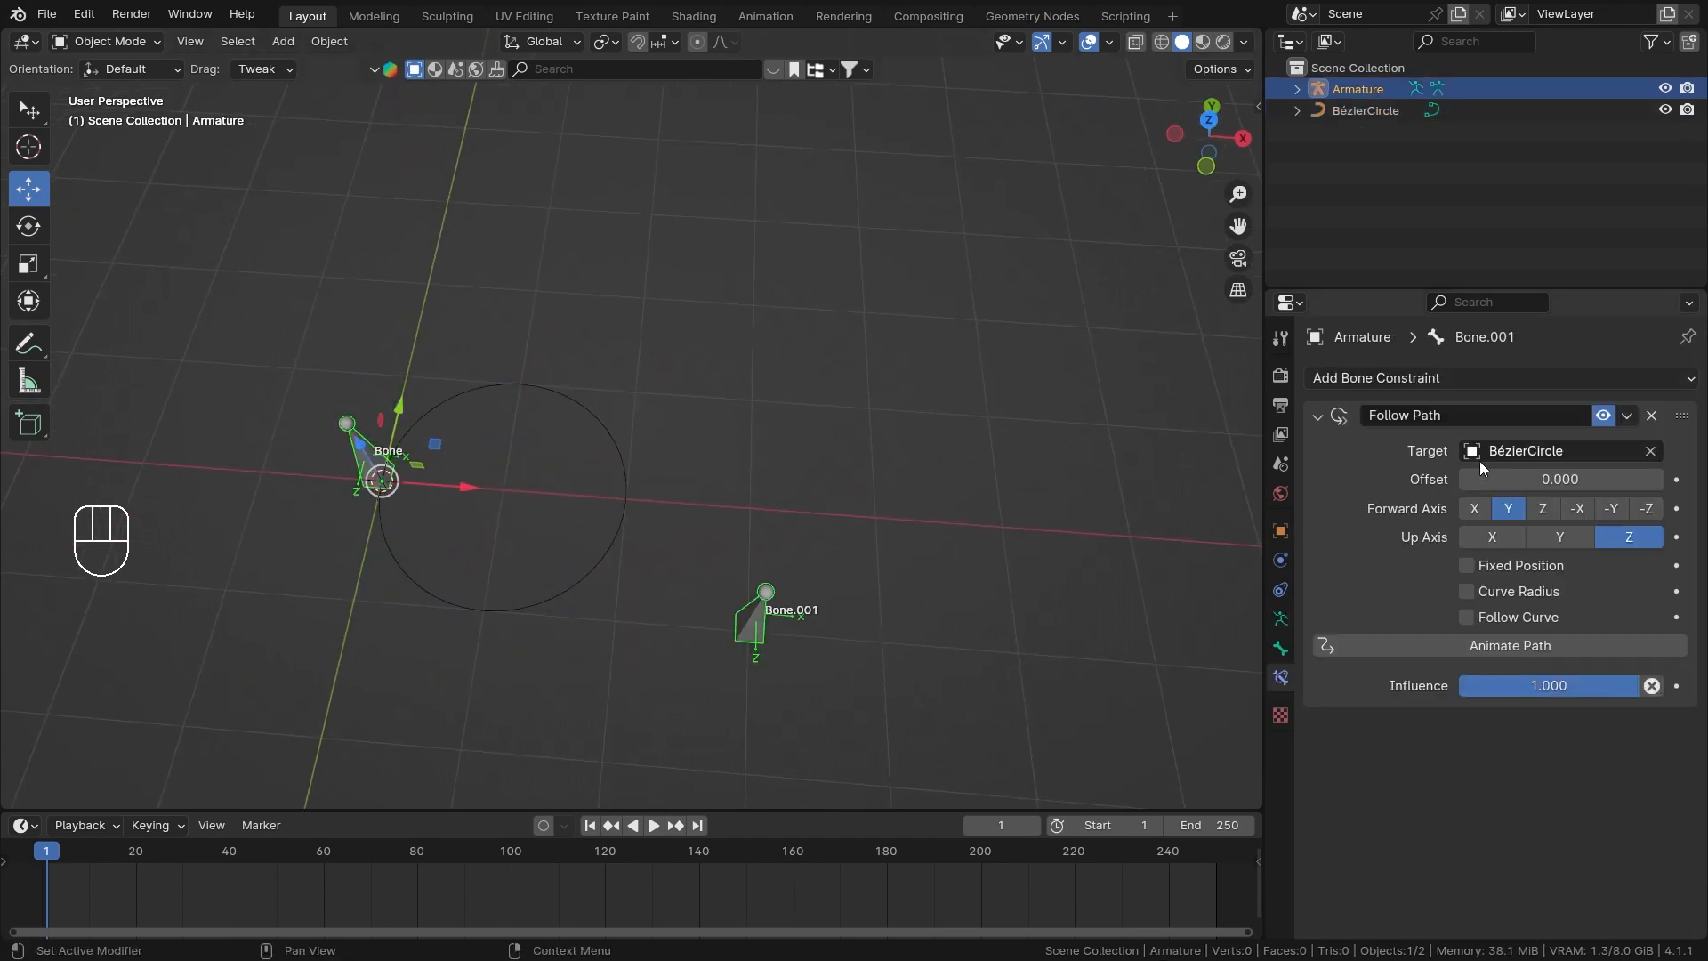
pyautogui.moveTo(1561, 479); pyautogui.dragTo(1697, 478)
pyautogui.rightClick(1697, 479)
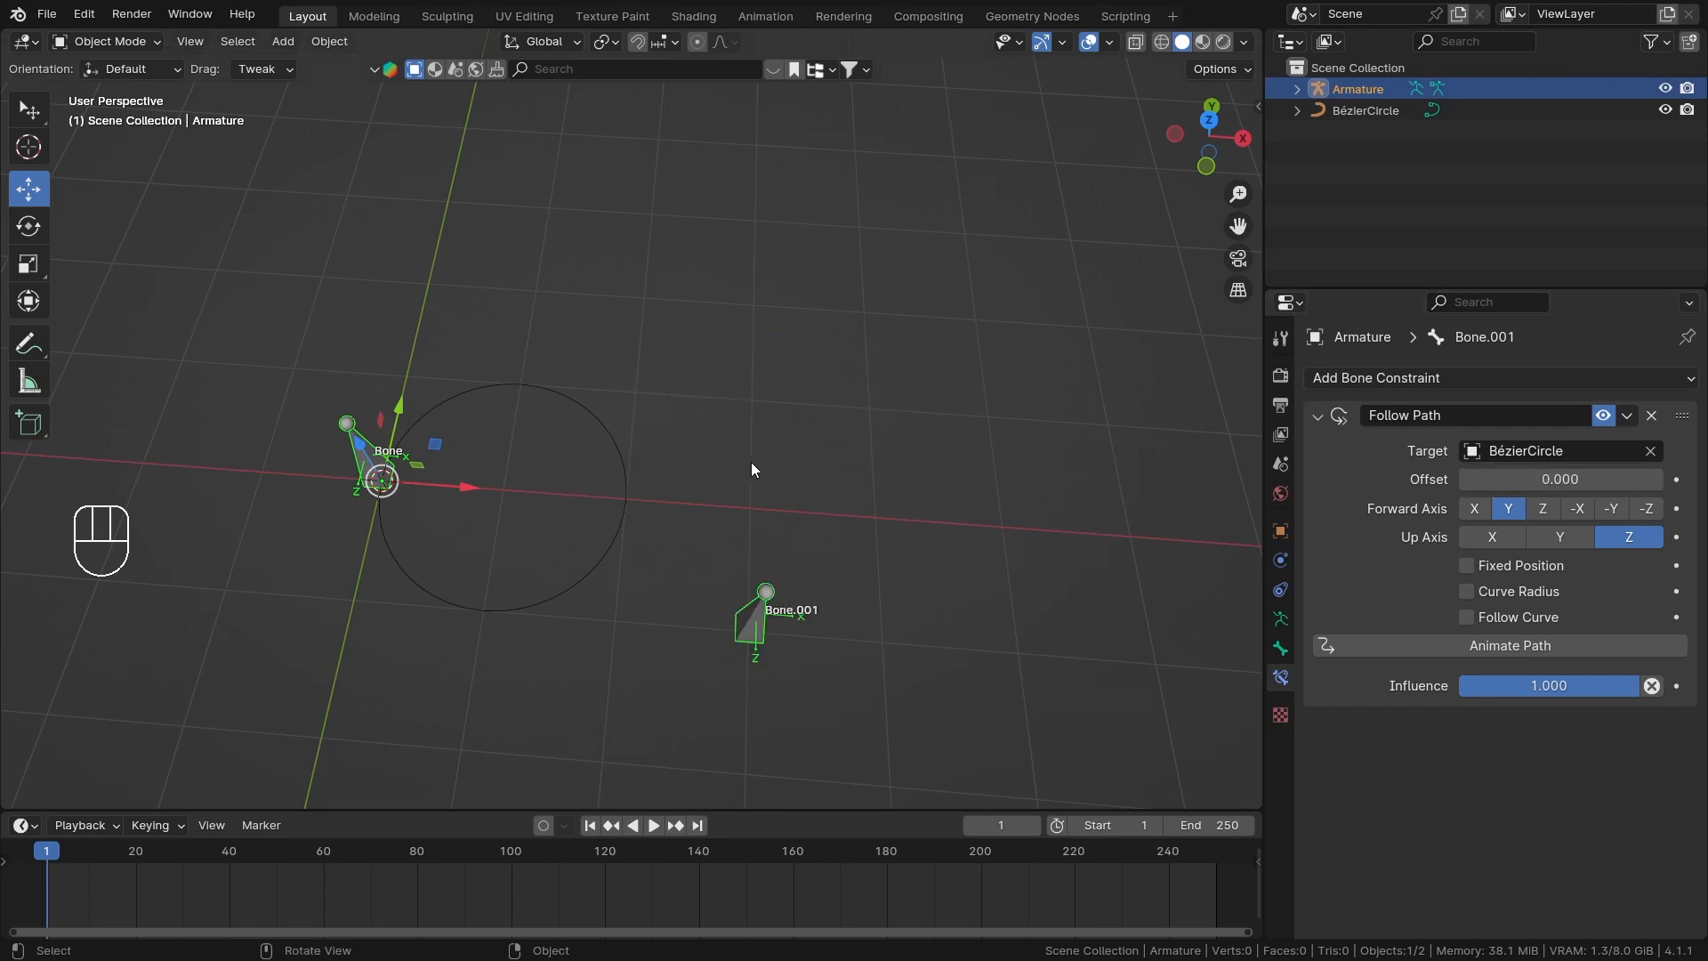
pyautogui.moveTo(1560, 479); pyautogui.dragTo(1690, 479)
pyautogui.rightClick(1561, 479)
# Move the Bézier circle back along the X axis to the armature's origin and reselect the armature.
pyautogui.keyDown('shift'); pyautogui.moveTo(655, 468); pyautogui.dragTo(743, 425, button='middle'); pyautogui.keyUp('shift')
pyautogui.scroll(2, 745, 462)
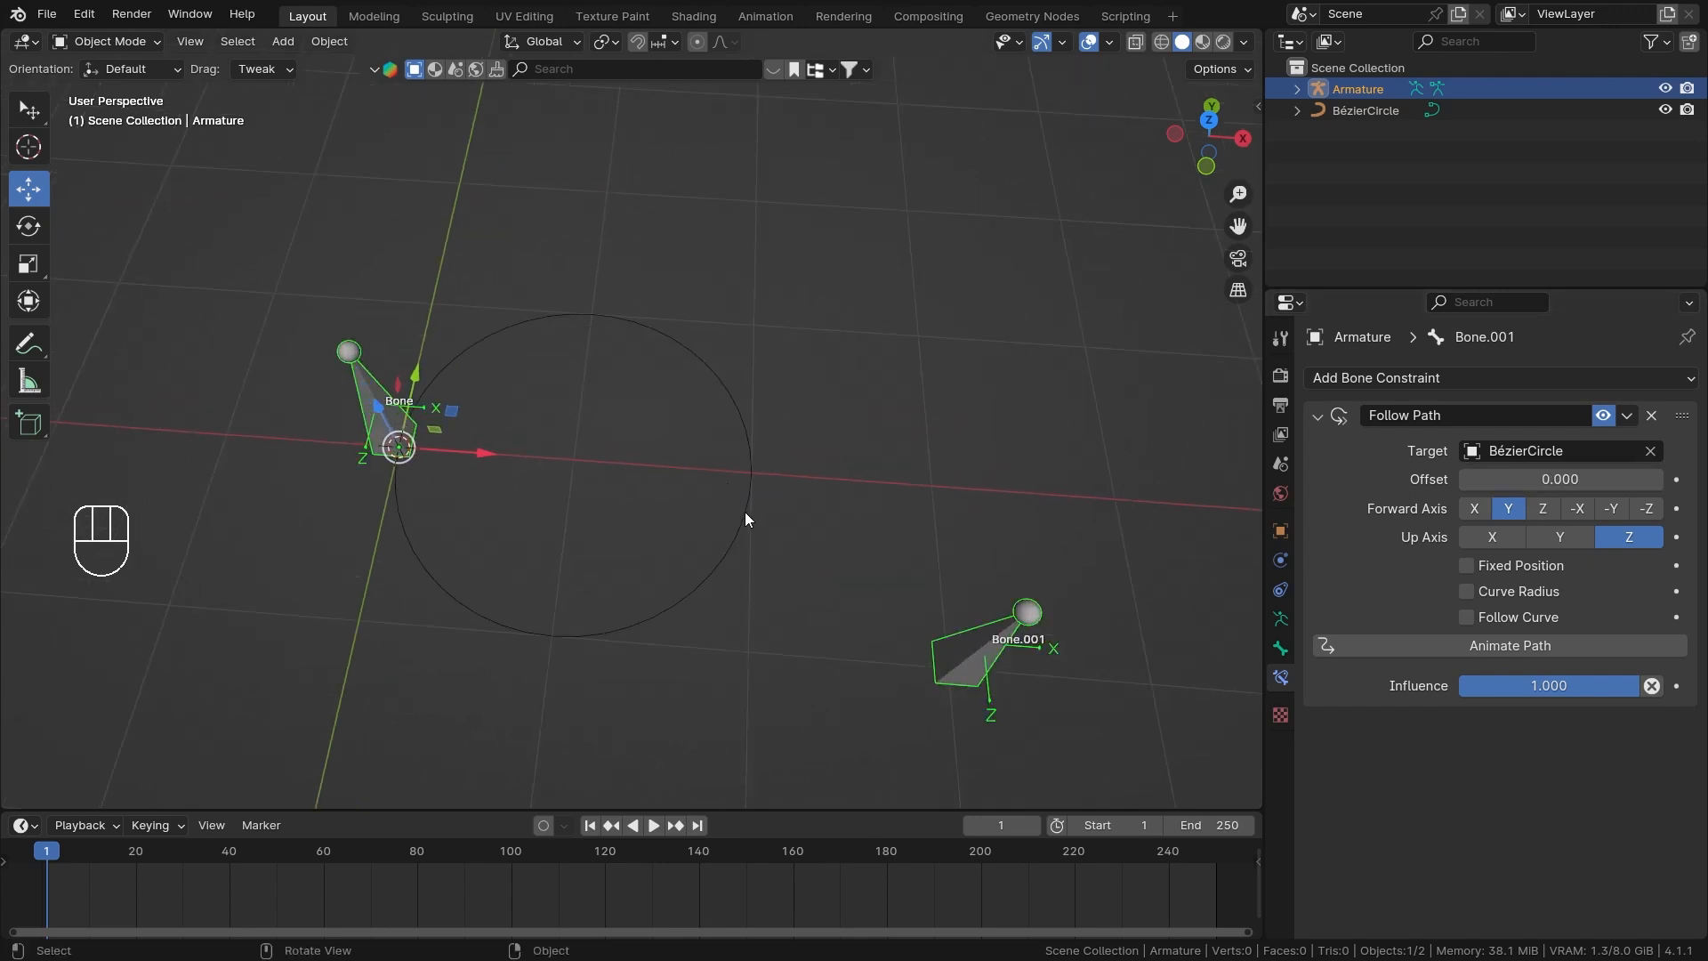
pyautogui.click(749, 513)
pyautogui.moveTo(669, 538); pyautogui.dragTo(775, 473, button='middle')
pyautogui.scroll(3, 777, 471)
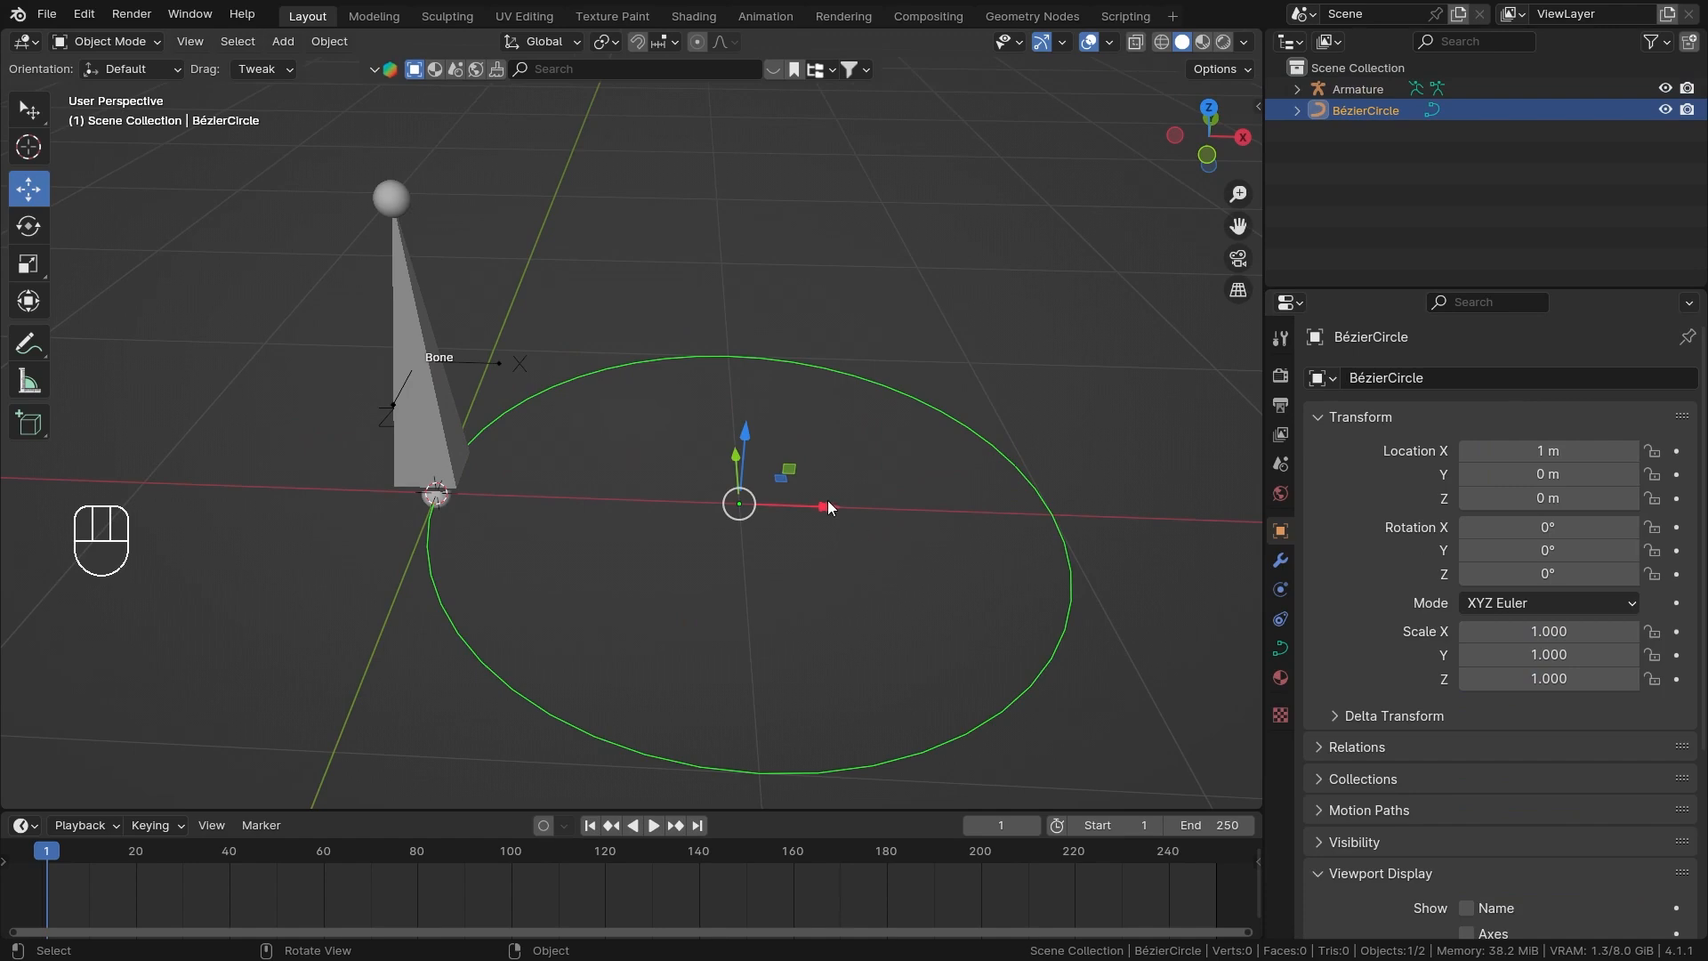
pyautogui.moveTo(828, 507); pyautogui.dragTo(495, 483)
pyautogui.click(411, 350)
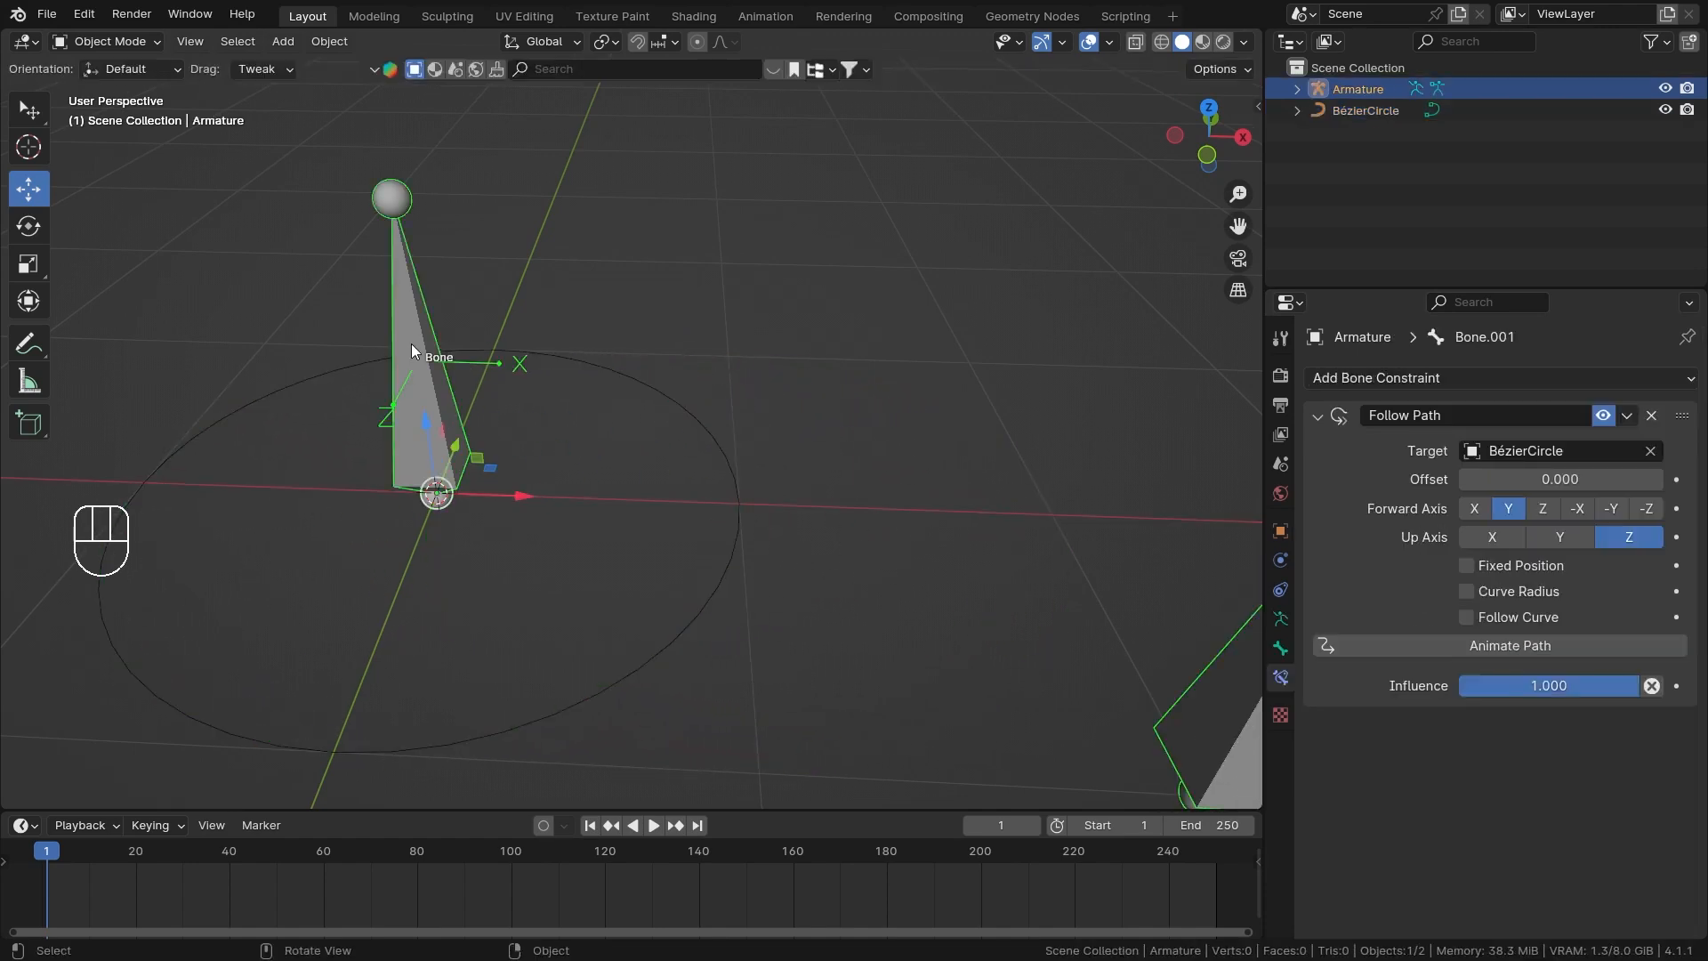
# Shift the Bézier circle 1 m along the X axis again, away from the armature's origin.
pyautogui.moveTo(594, 419); pyautogui.dragTo(726, 316, button='middle')
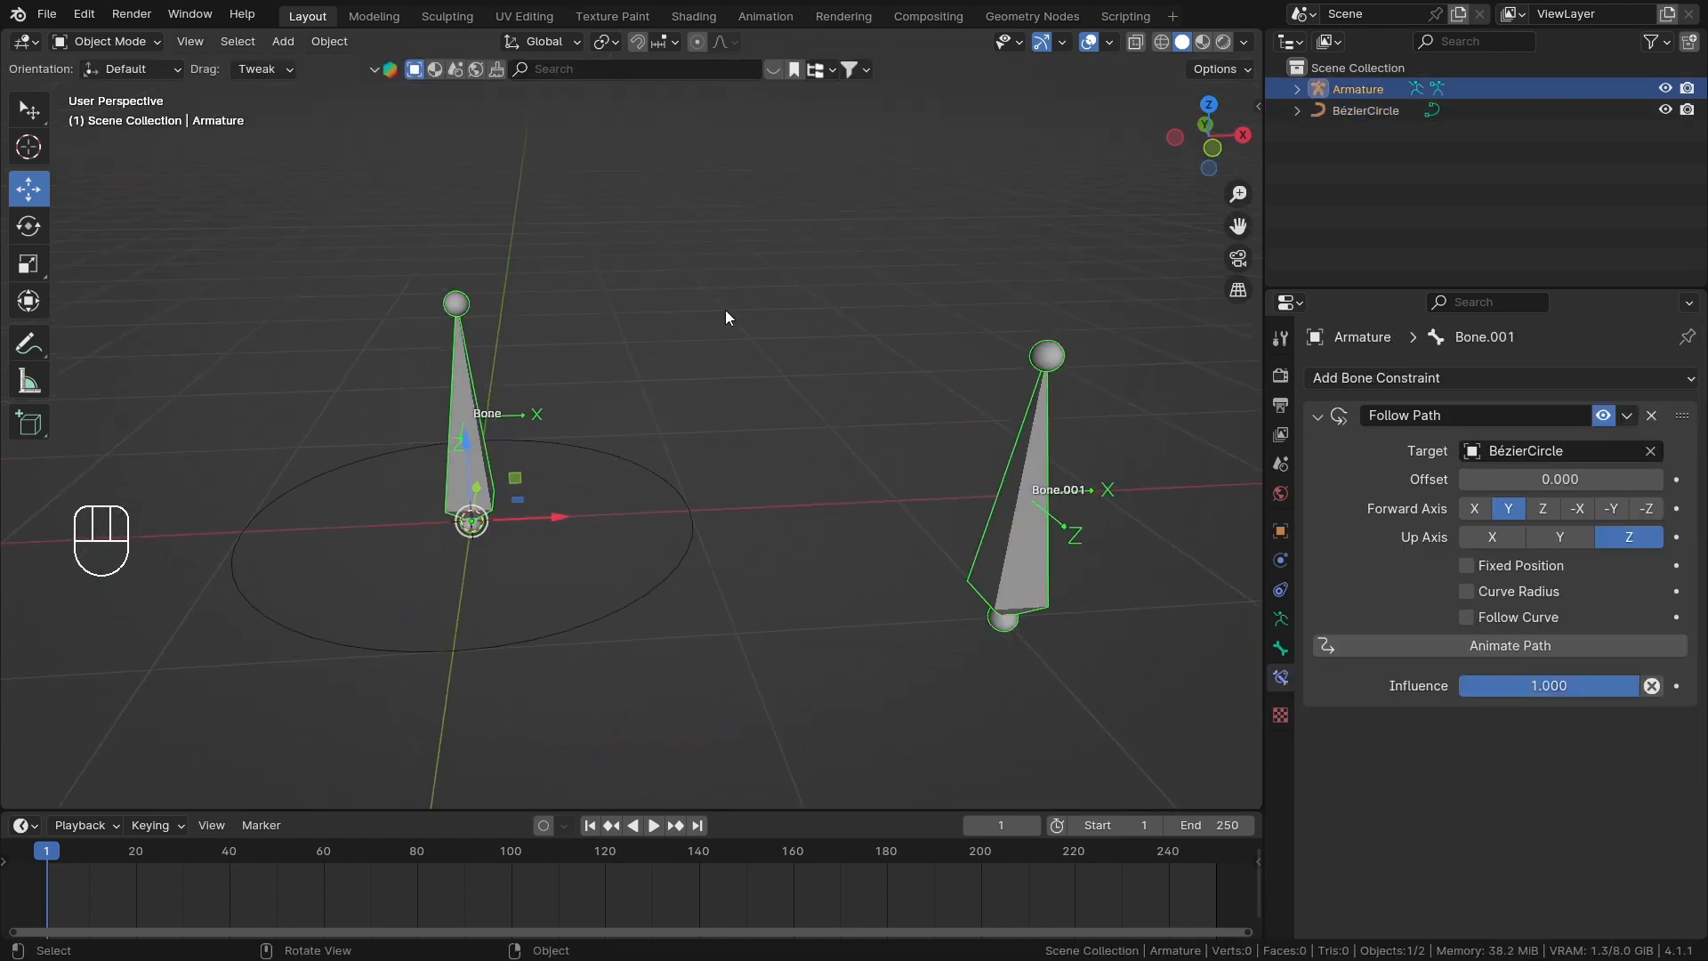
pyautogui.click(683, 513)
pyautogui.keyDown('ctrl'); pyautogui.moveTo(558, 516); pyautogui.dragTo(822, 495); pyautogui.keyUp('ctrl')
# Select the armature and snap the 3D cursor to its origin.
pyautogui.click(463, 461)
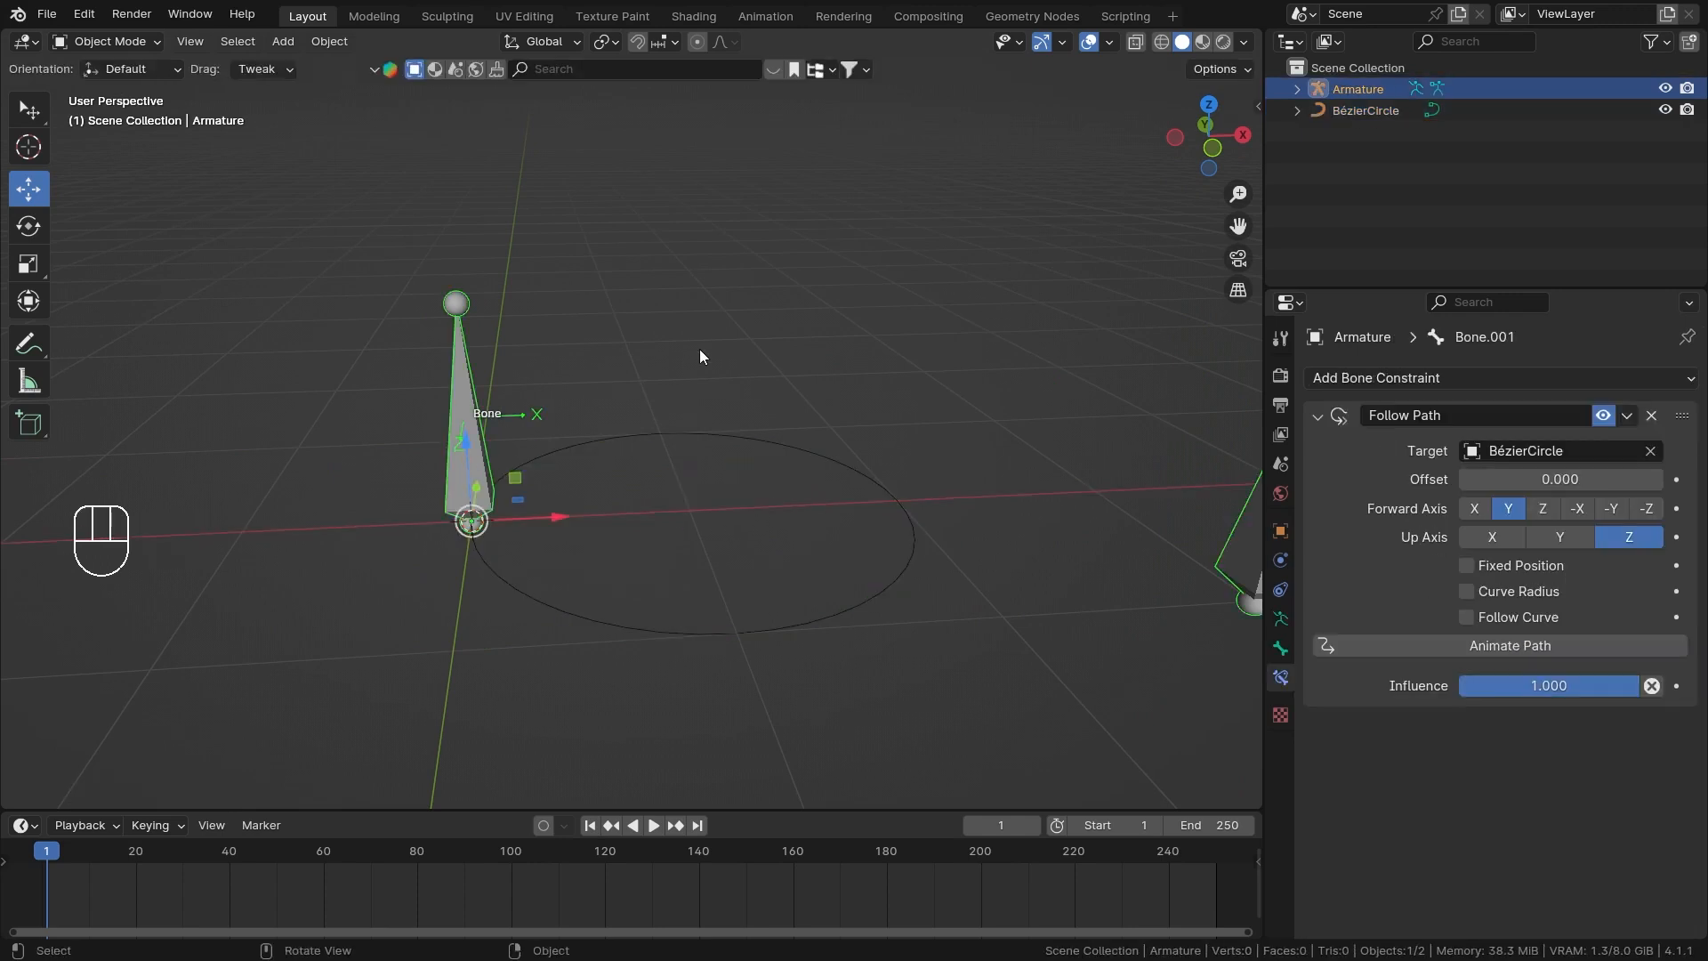
pyautogui.hotkey('shift', 's')
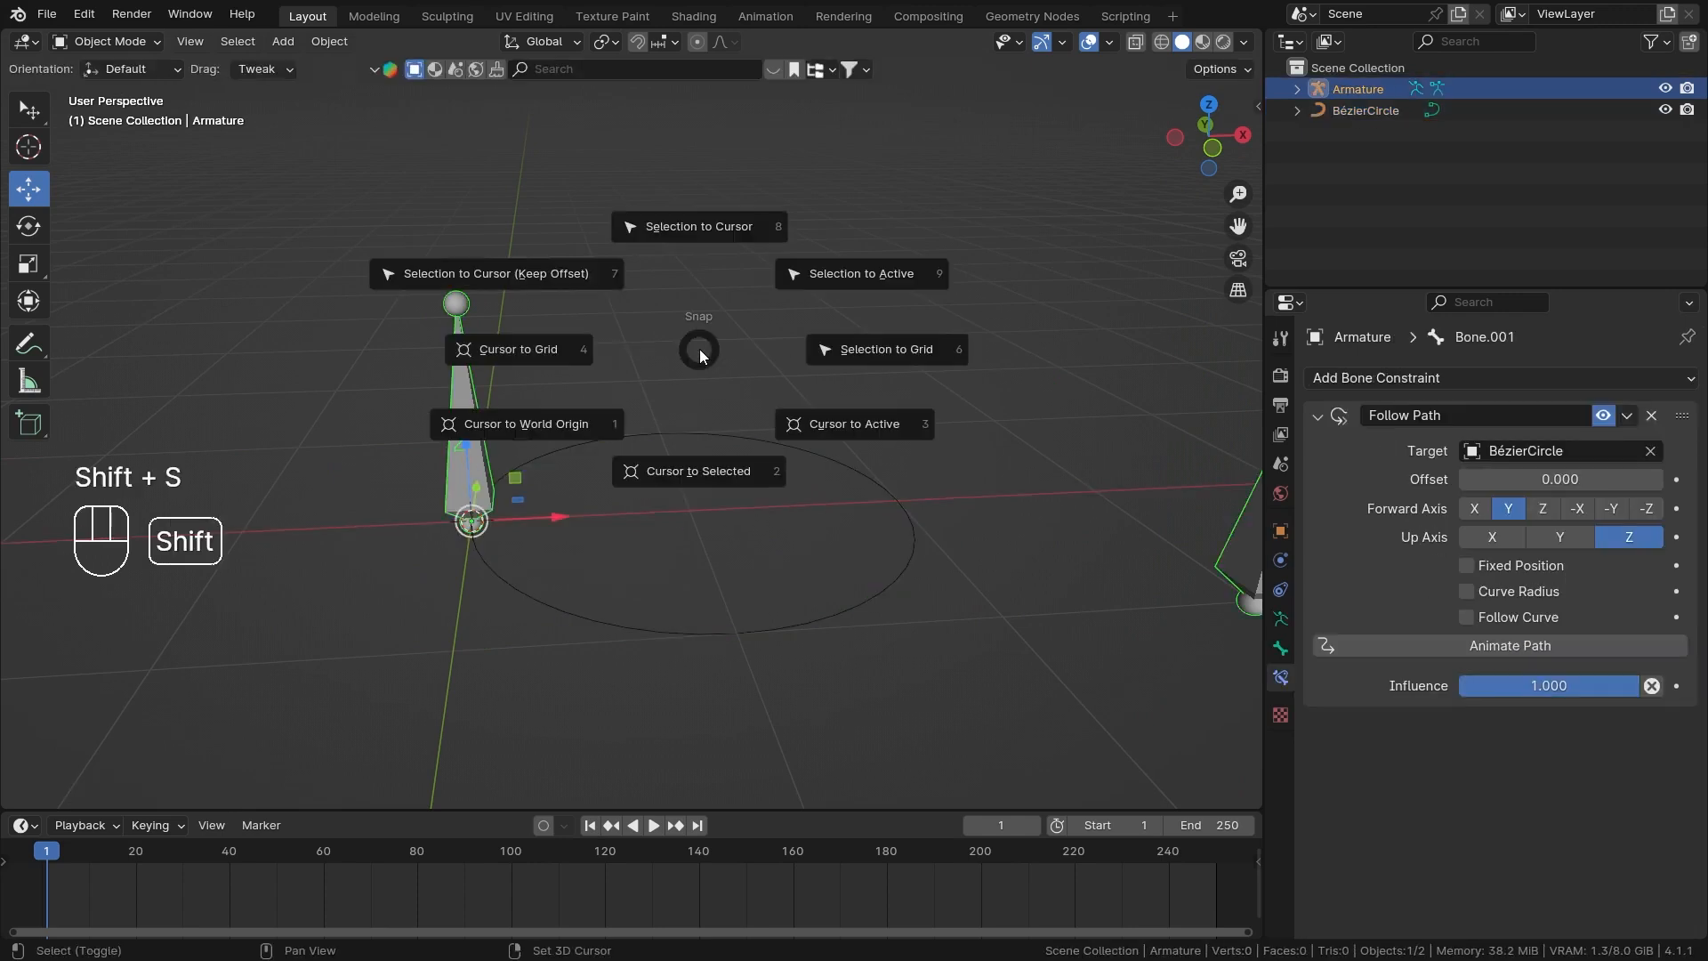
pyautogui.click(740, 482)
pyautogui.moveTo(639, 461); pyautogui.dragTo(555, 366, button='middle')
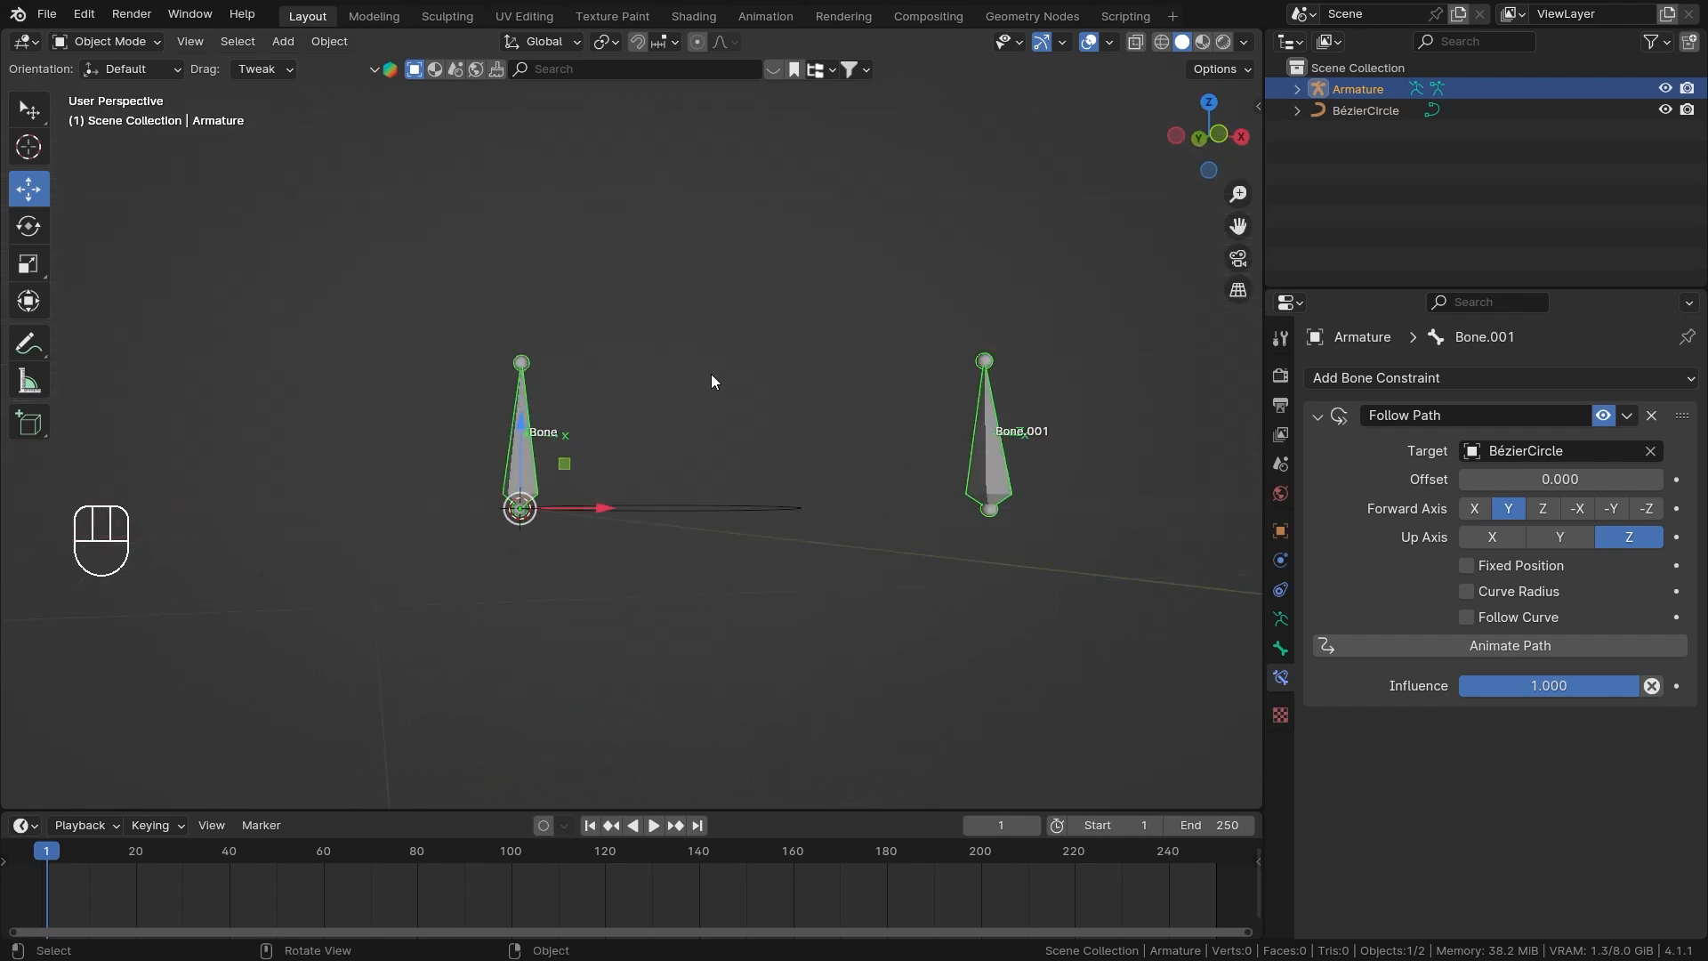
pyautogui.moveTo(712, 381); pyautogui.dragTo(691, 527, button='middle')
# Select the Bézier circle and snap it to the 3D cursor at the armature's origin.
pyautogui.click(701, 552)
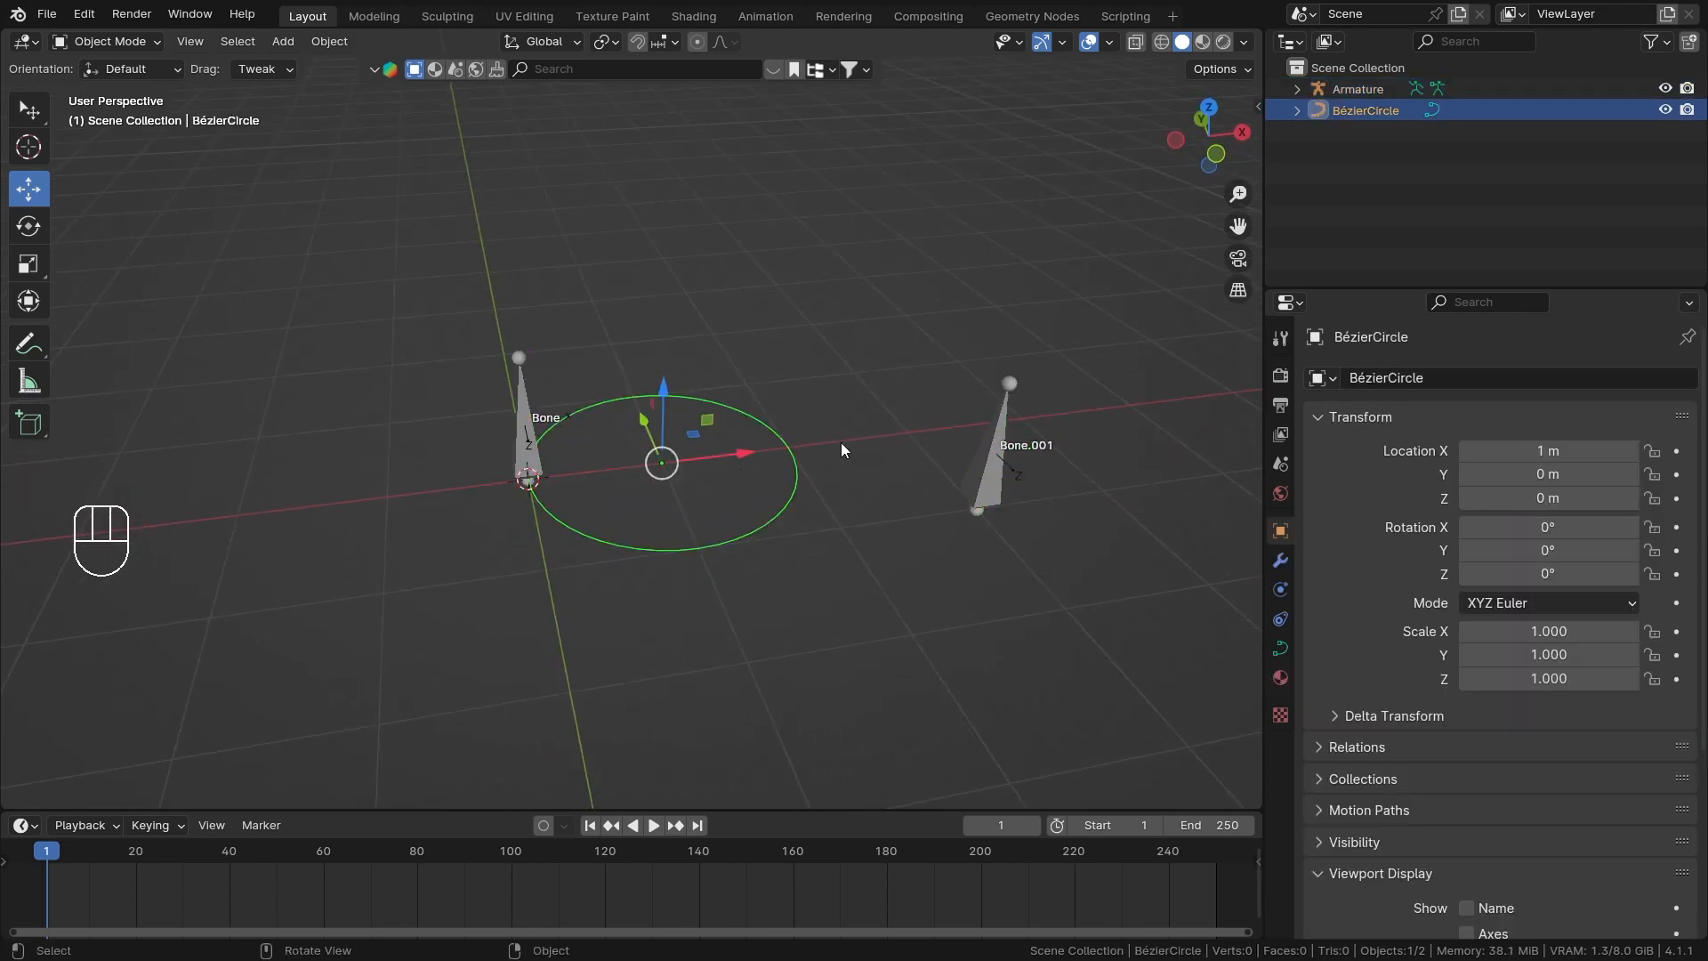
pyautogui.hotkey('shift', 's')
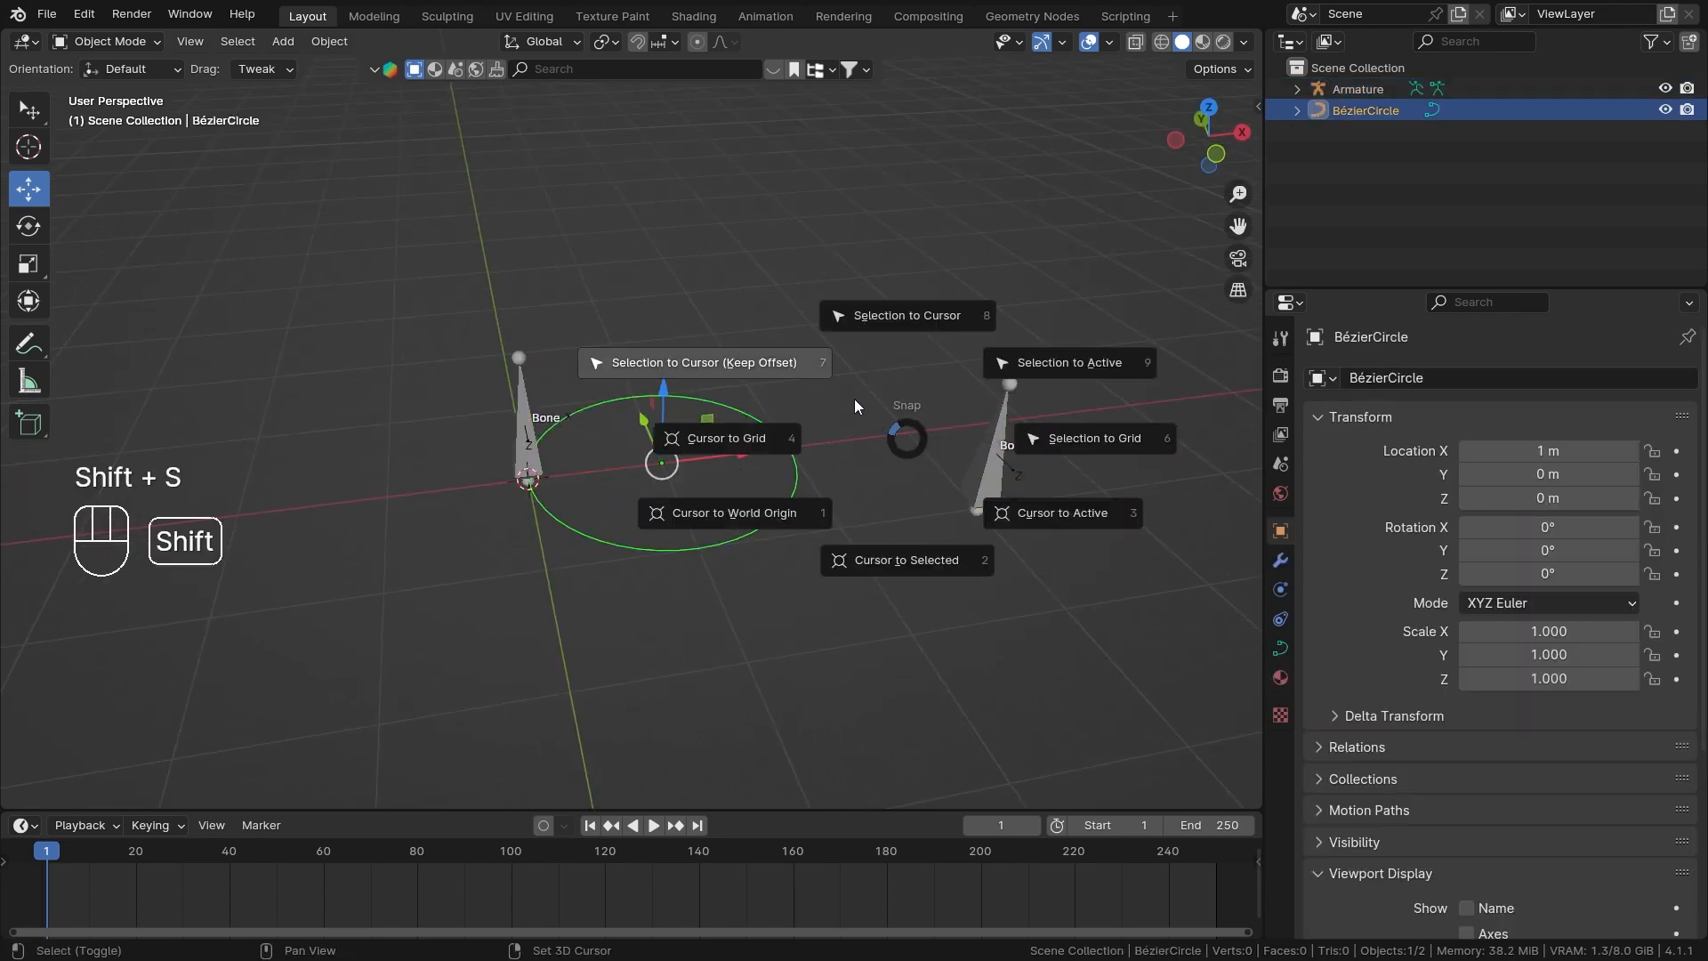
pyautogui.click(692, 309)
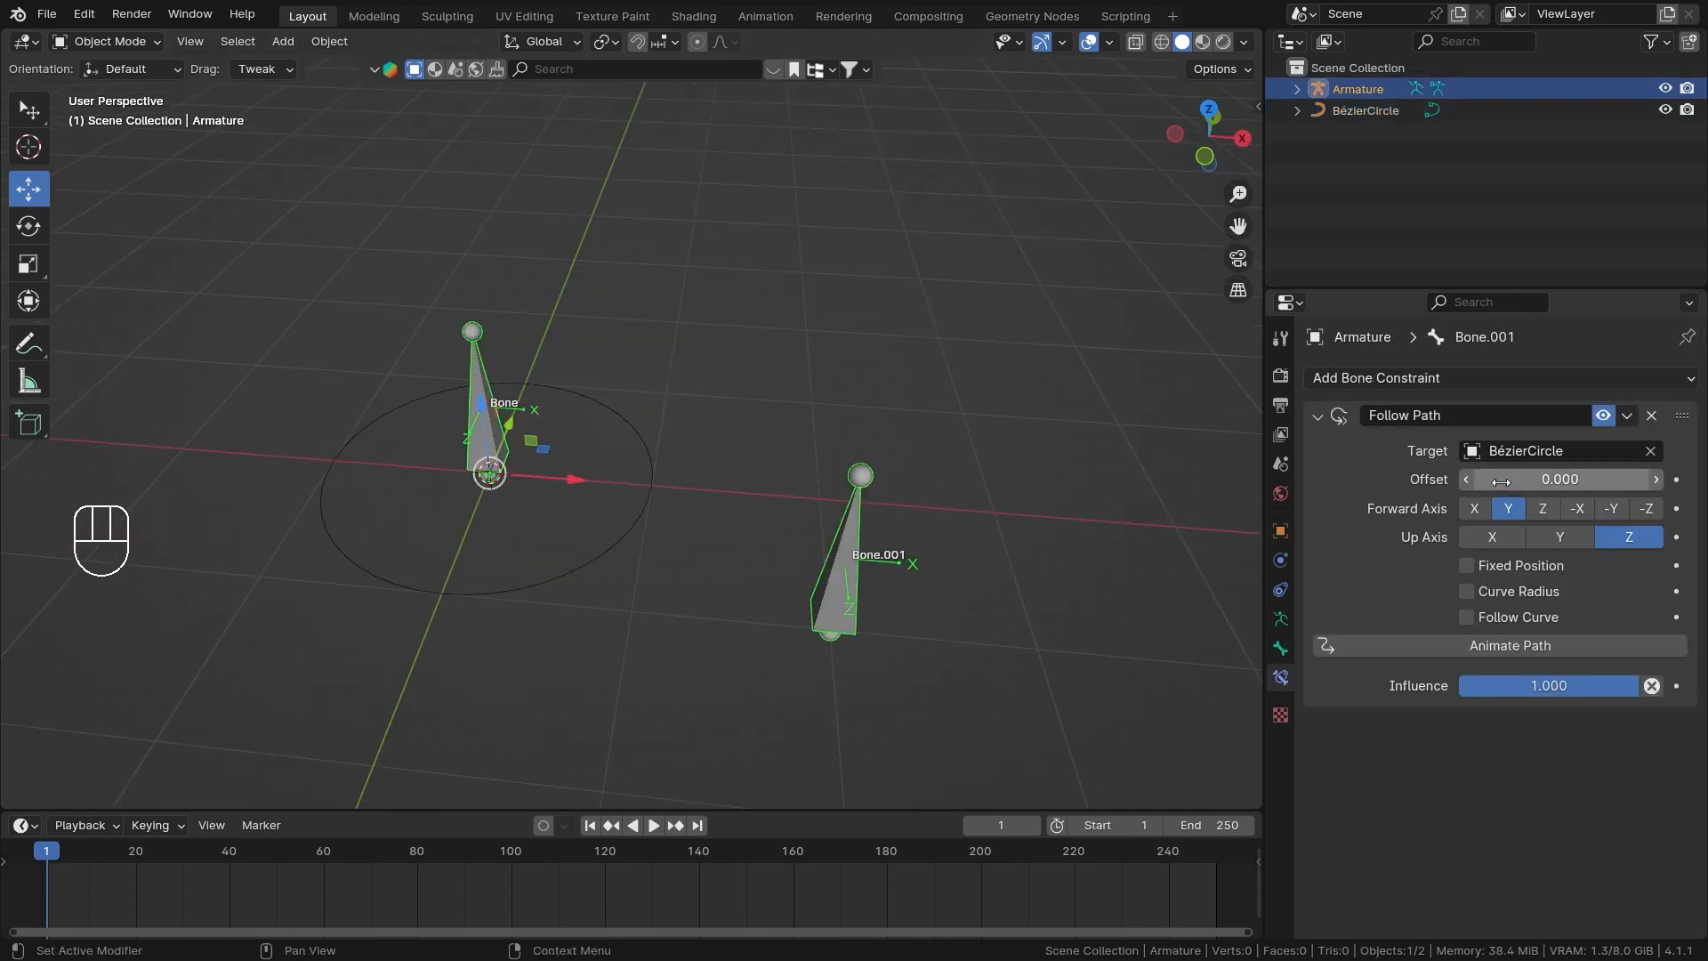
# Try sliding Bone.001's Follow Path Offset with the circle centred on the armature's origin.
pyautogui.moveTo(1501, 482); pyautogui.dragTo(1552, 481)
pyautogui.rightClick(1552, 482)
pyautogui.moveTo(667, 346)
pyautogui.mouseDown(button='middle')
pyautogui.moveTo(686, 387)
pyautogui.moveTo(682, 349)
pyautogui.mouseUp(button='middle')
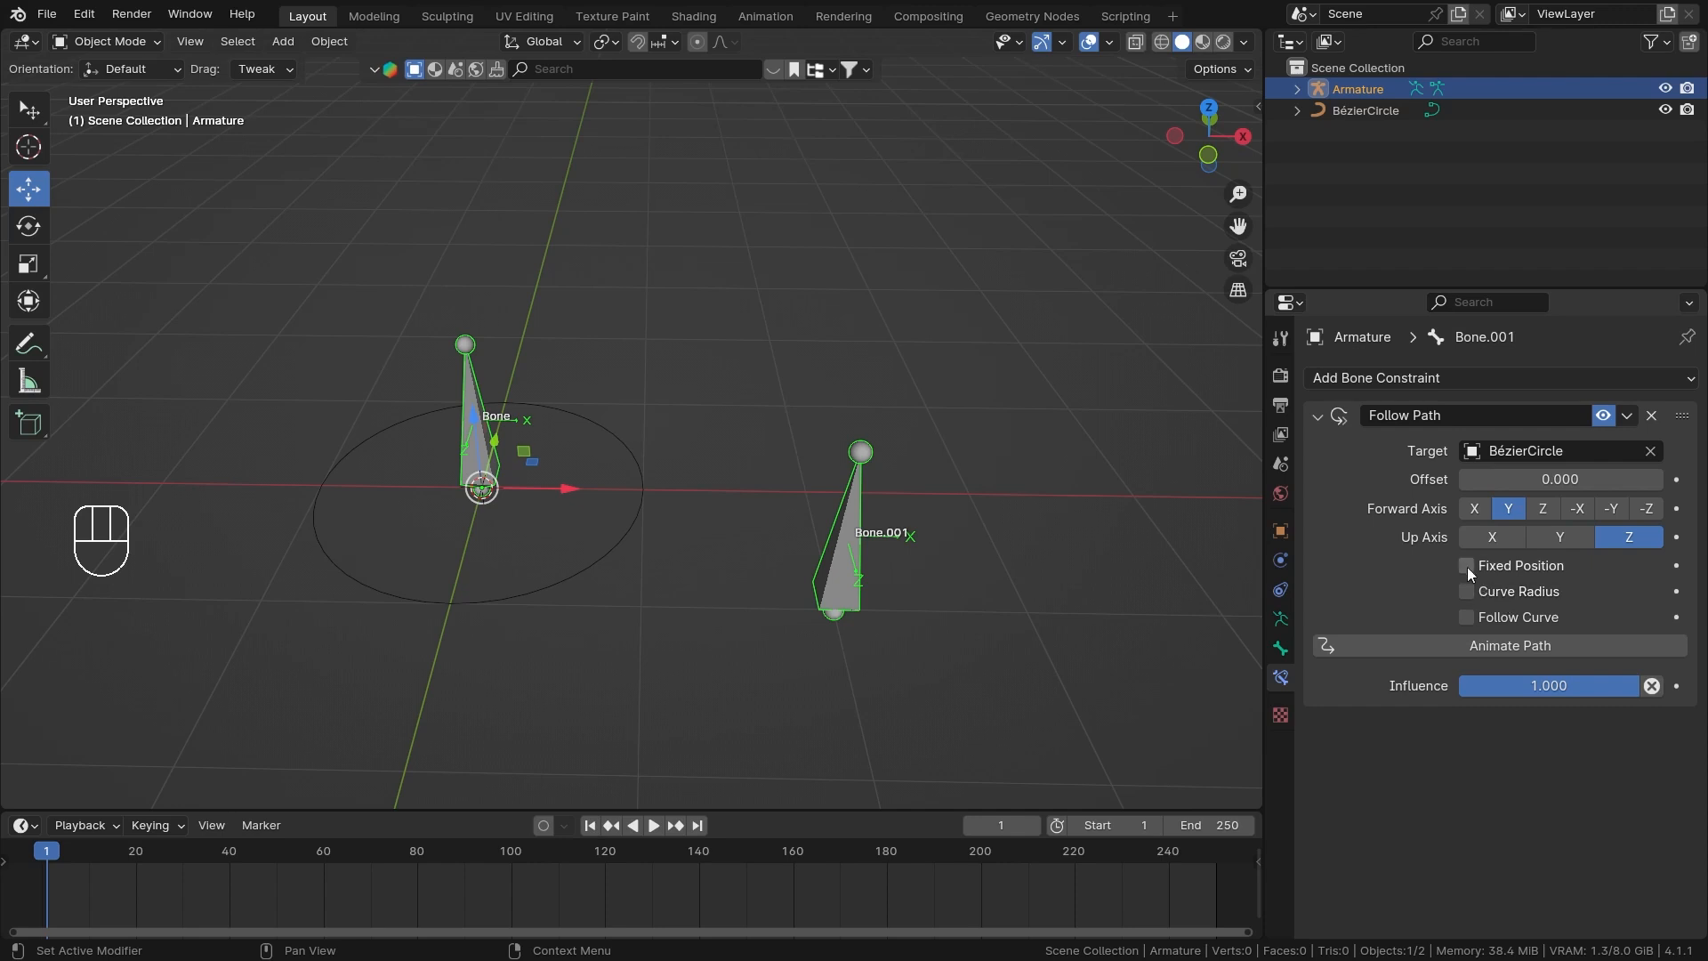
pyautogui.moveTo(792, 393); pyautogui.dragTo(794, 420, button='middle')
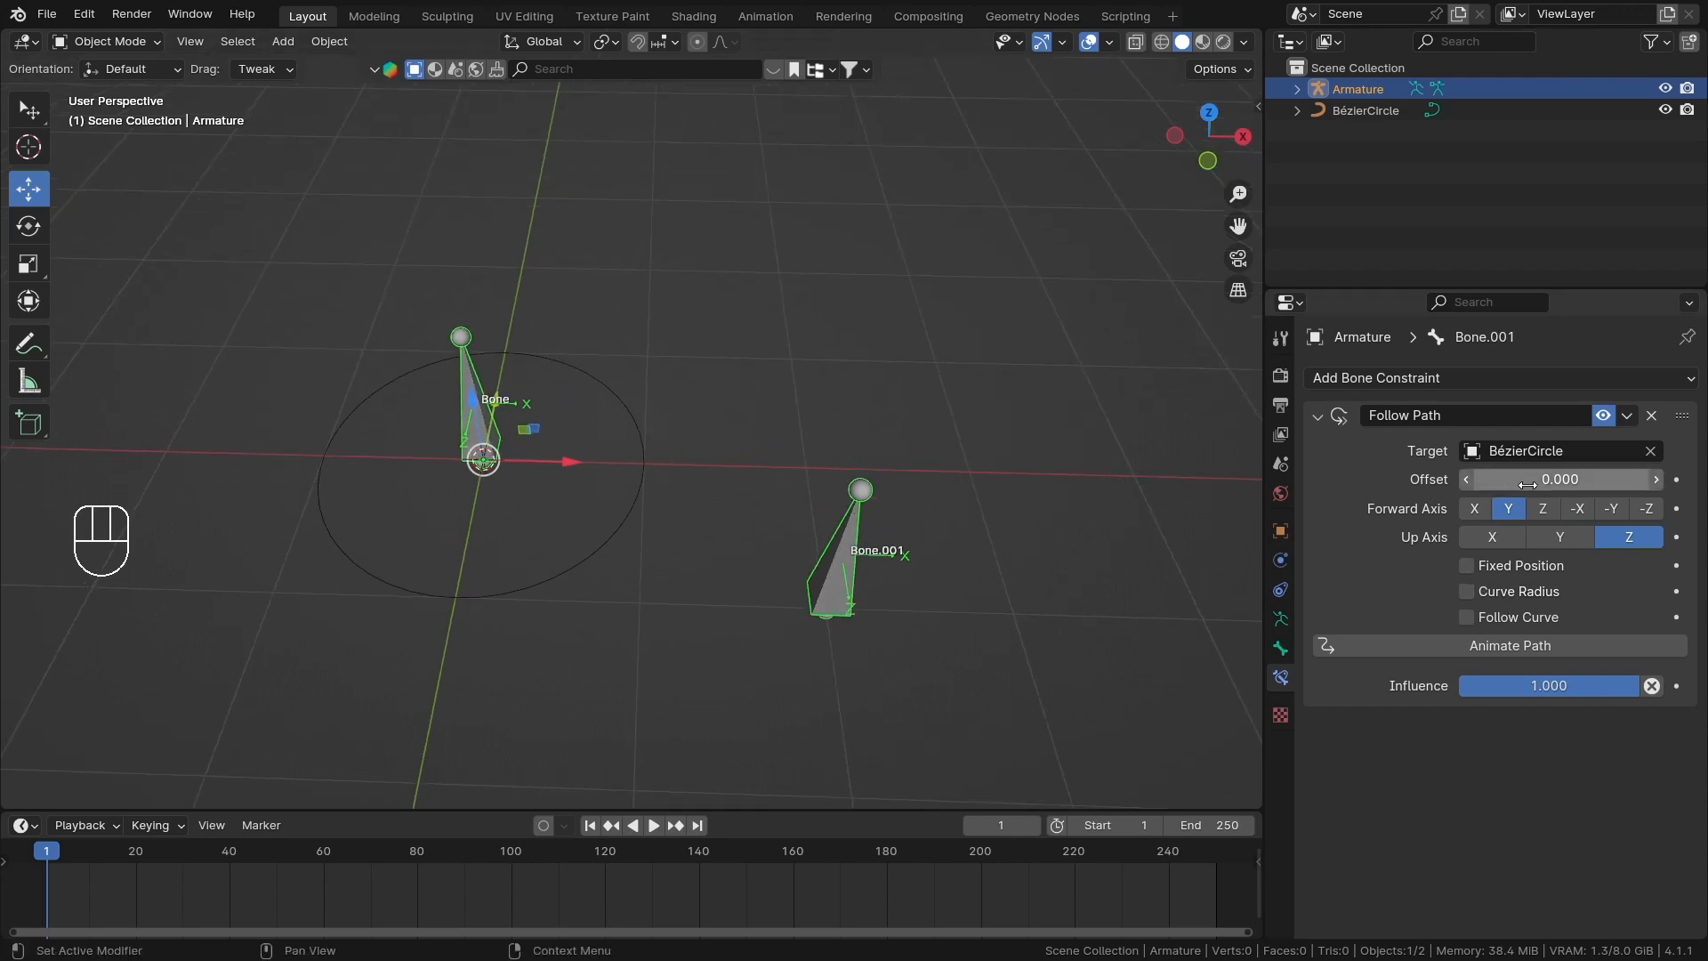
# Enable Fixed Position on Bone.001's Follow Path constraint and try sliding its Offset Factor.
pyautogui.moveTo(1548, 481)
pyautogui.mouseDown()
pyautogui.moveTo(1579, 480)
pyautogui.moveTo(175, 481)
pyautogui.moveTo(1704, 481)
pyautogui.moveTo(803, 480)
pyautogui.moveTo(1548, 480)
pyautogui.mouseUp()
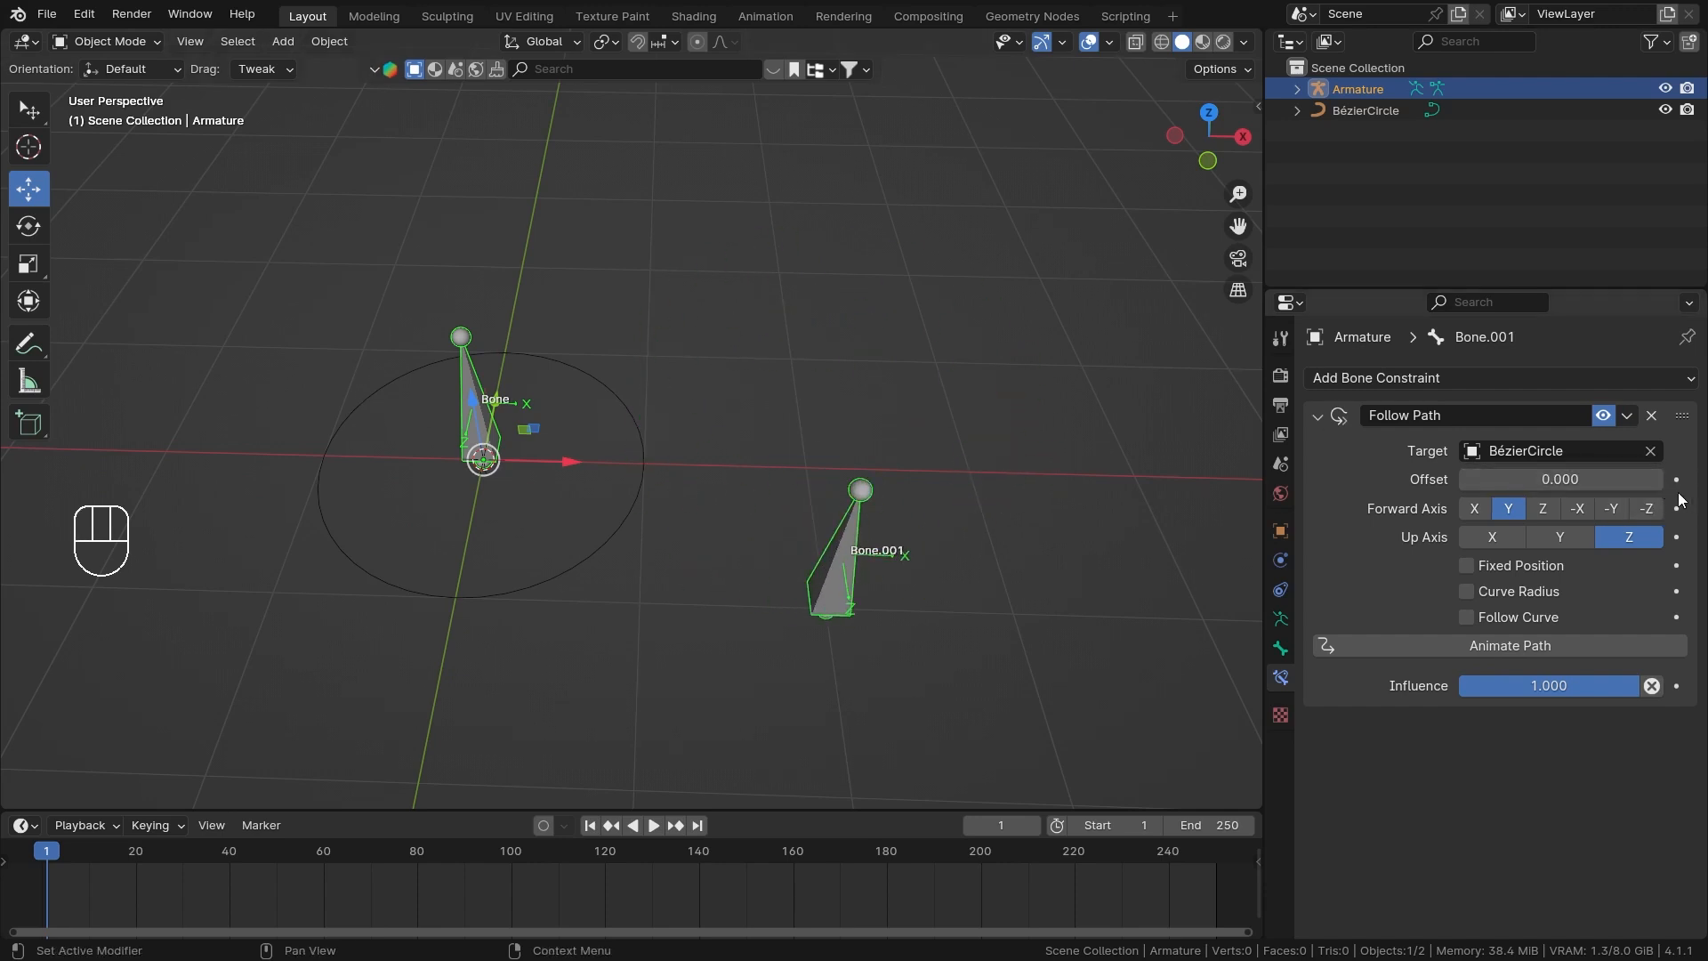
pyautogui.click(1468, 567)
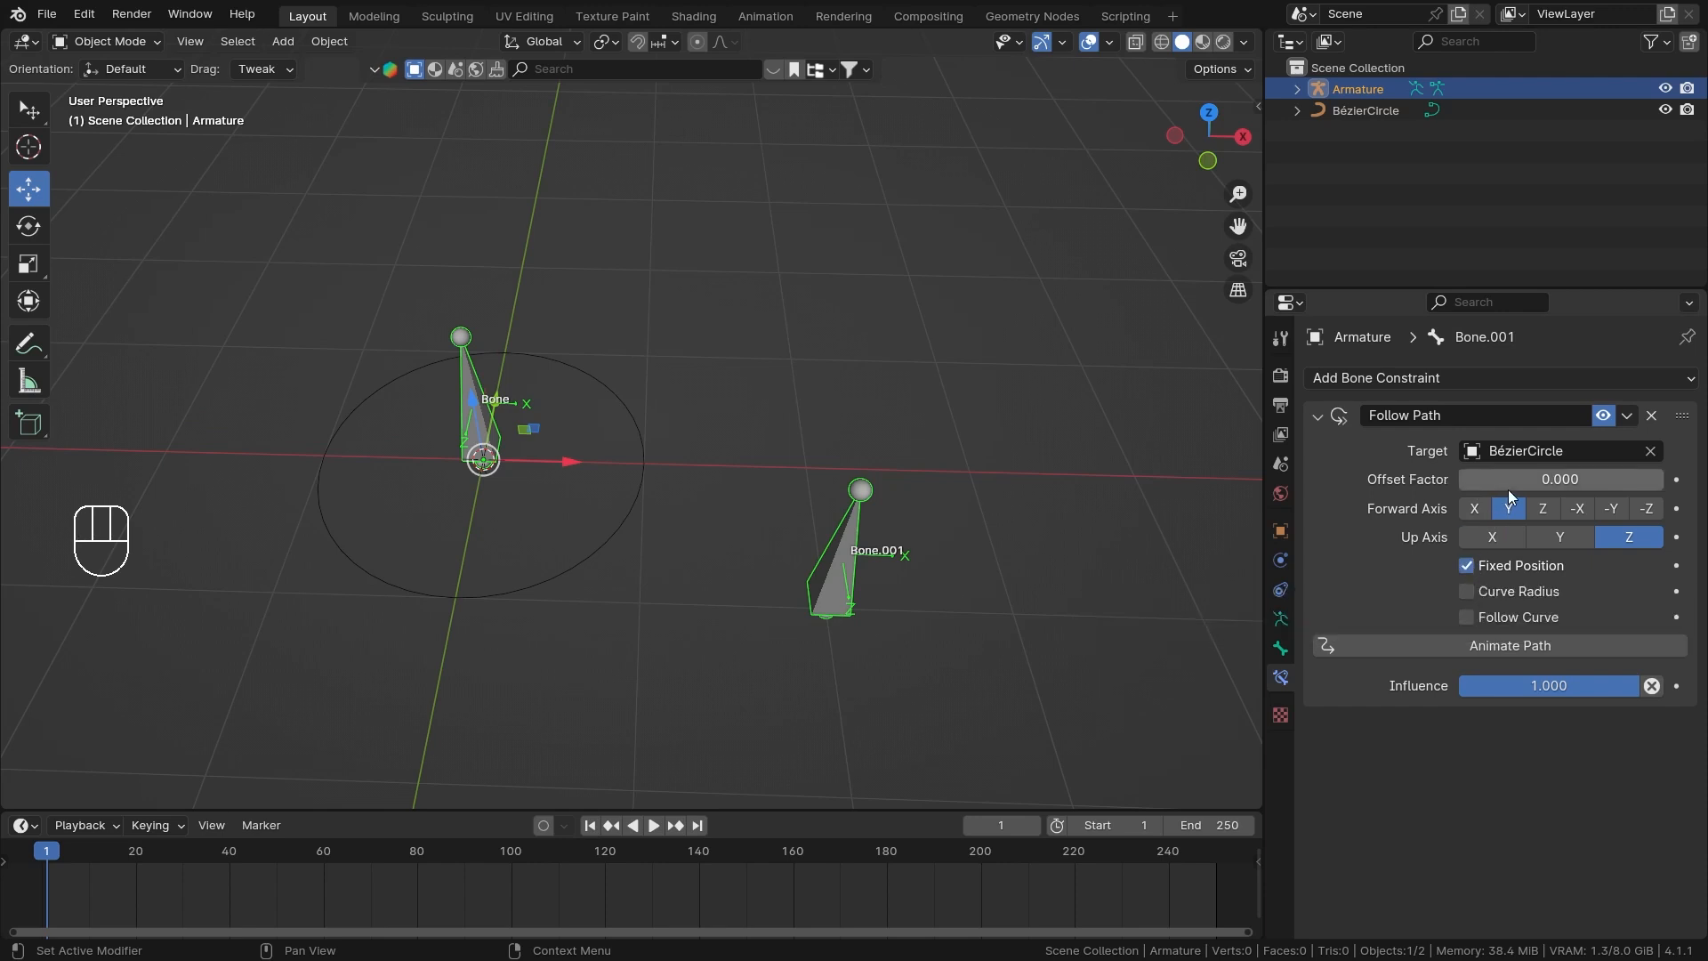
pyautogui.click(1492, 568)
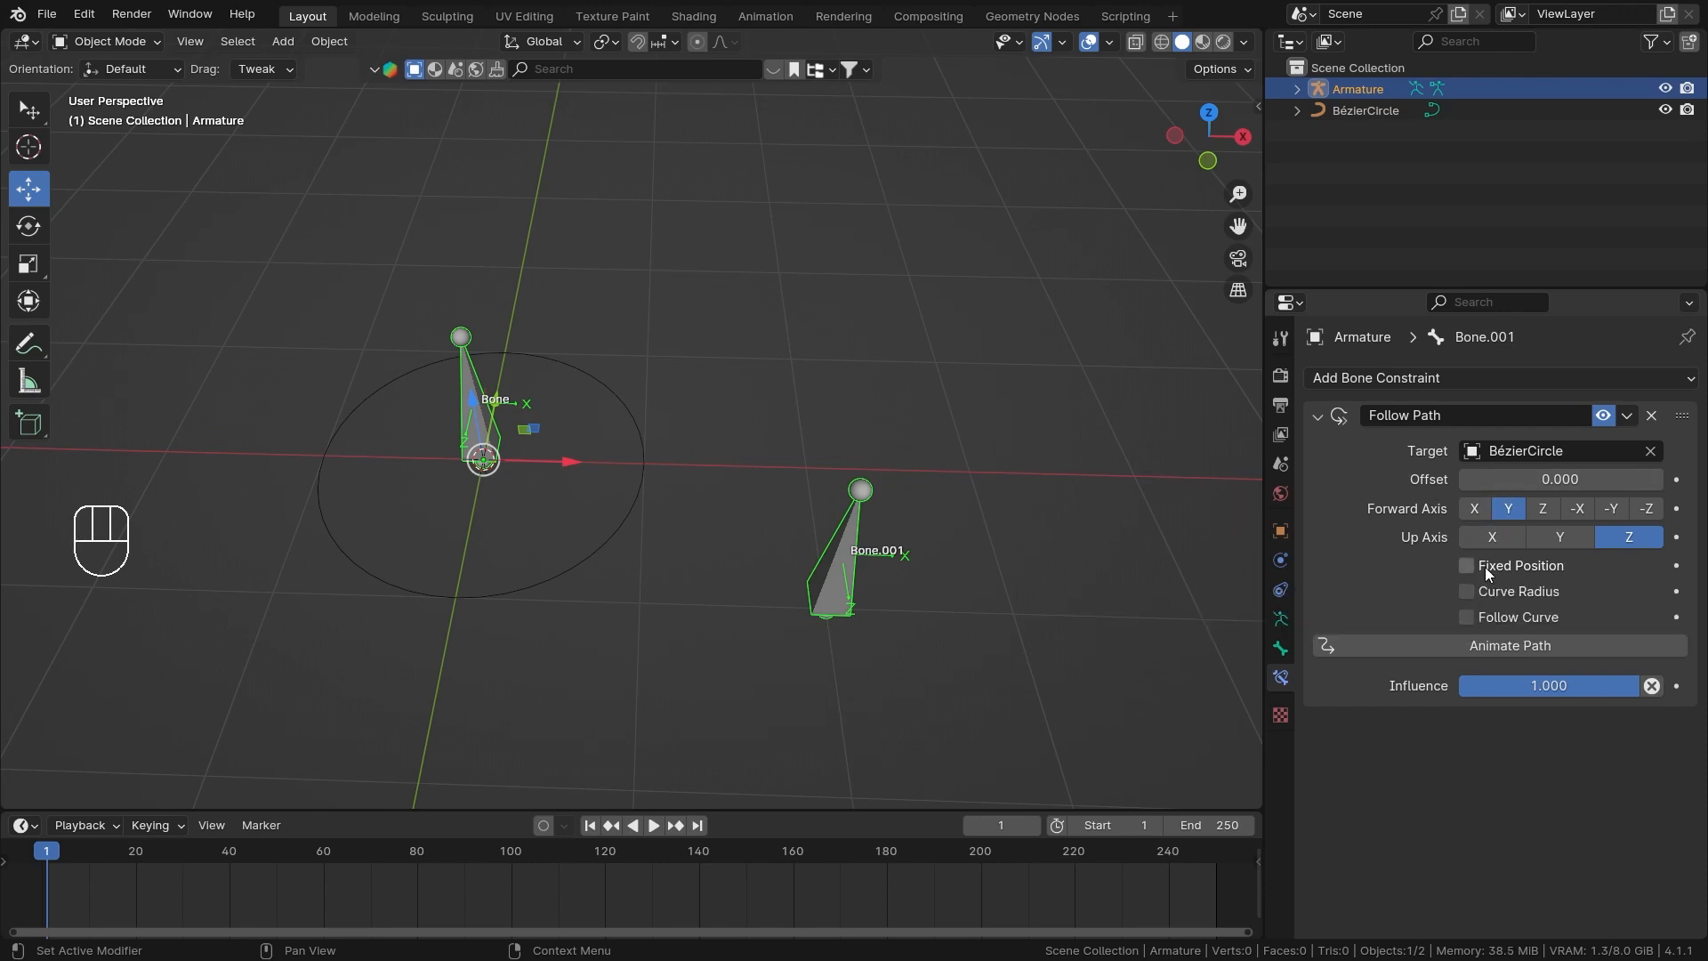
pyautogui.click(1486, 568)
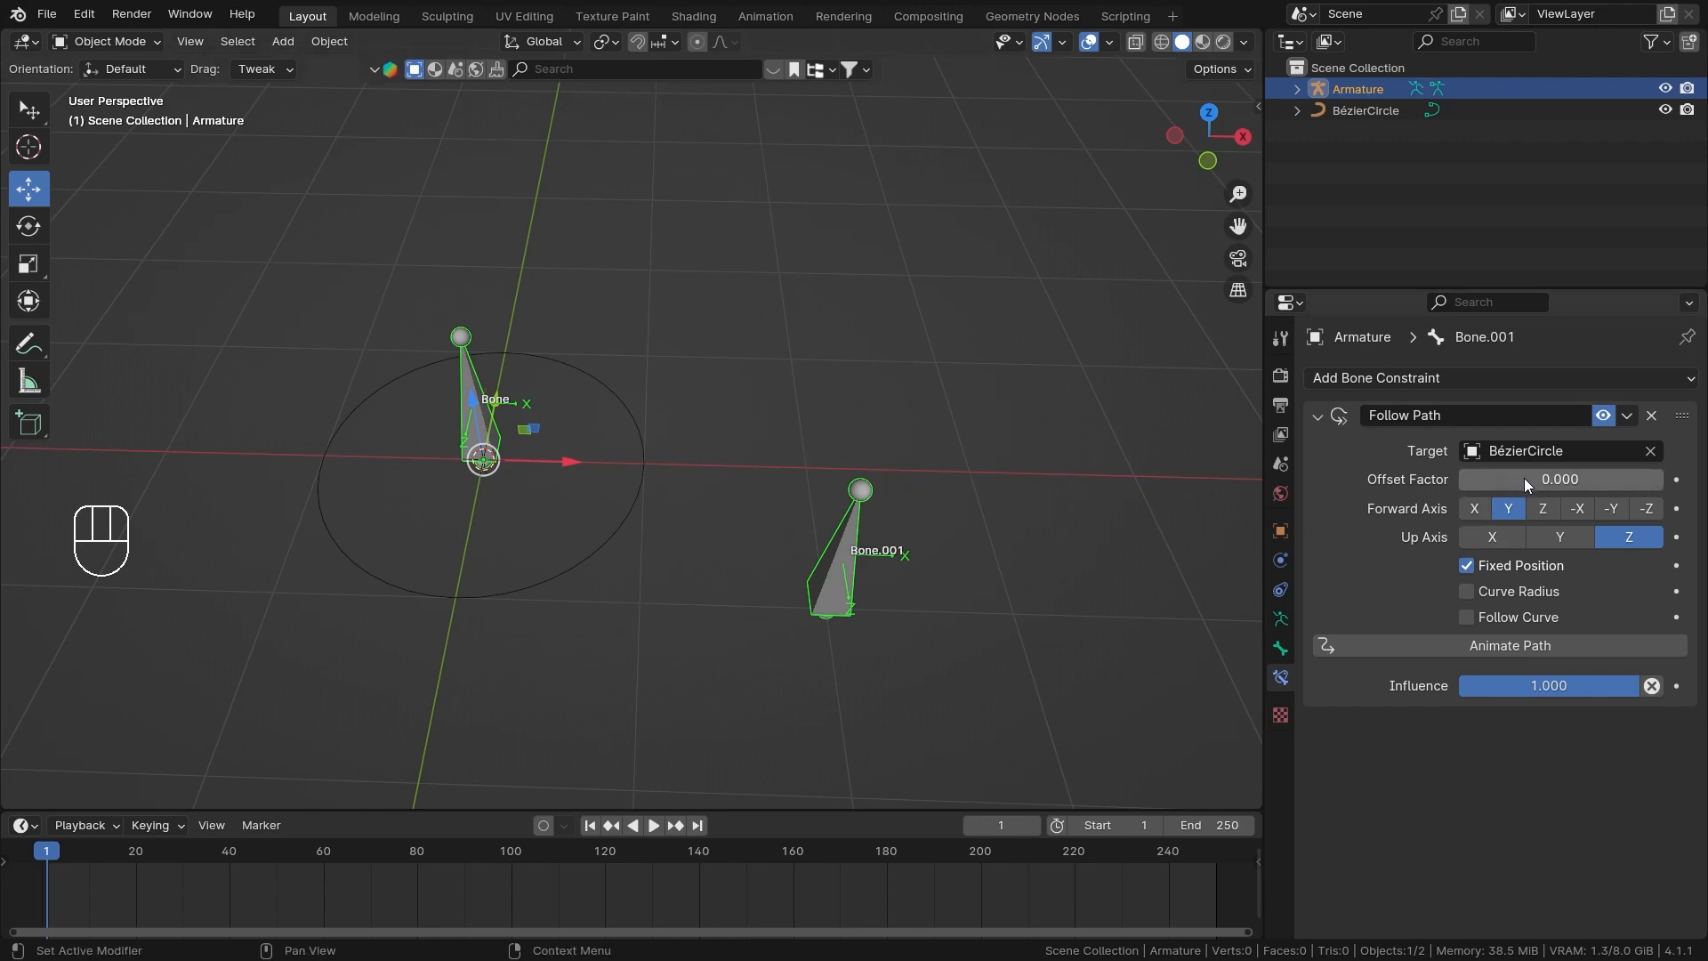
pyautogui.moveTo(1526, 485); pyautogui.dragTo(1662, 484)
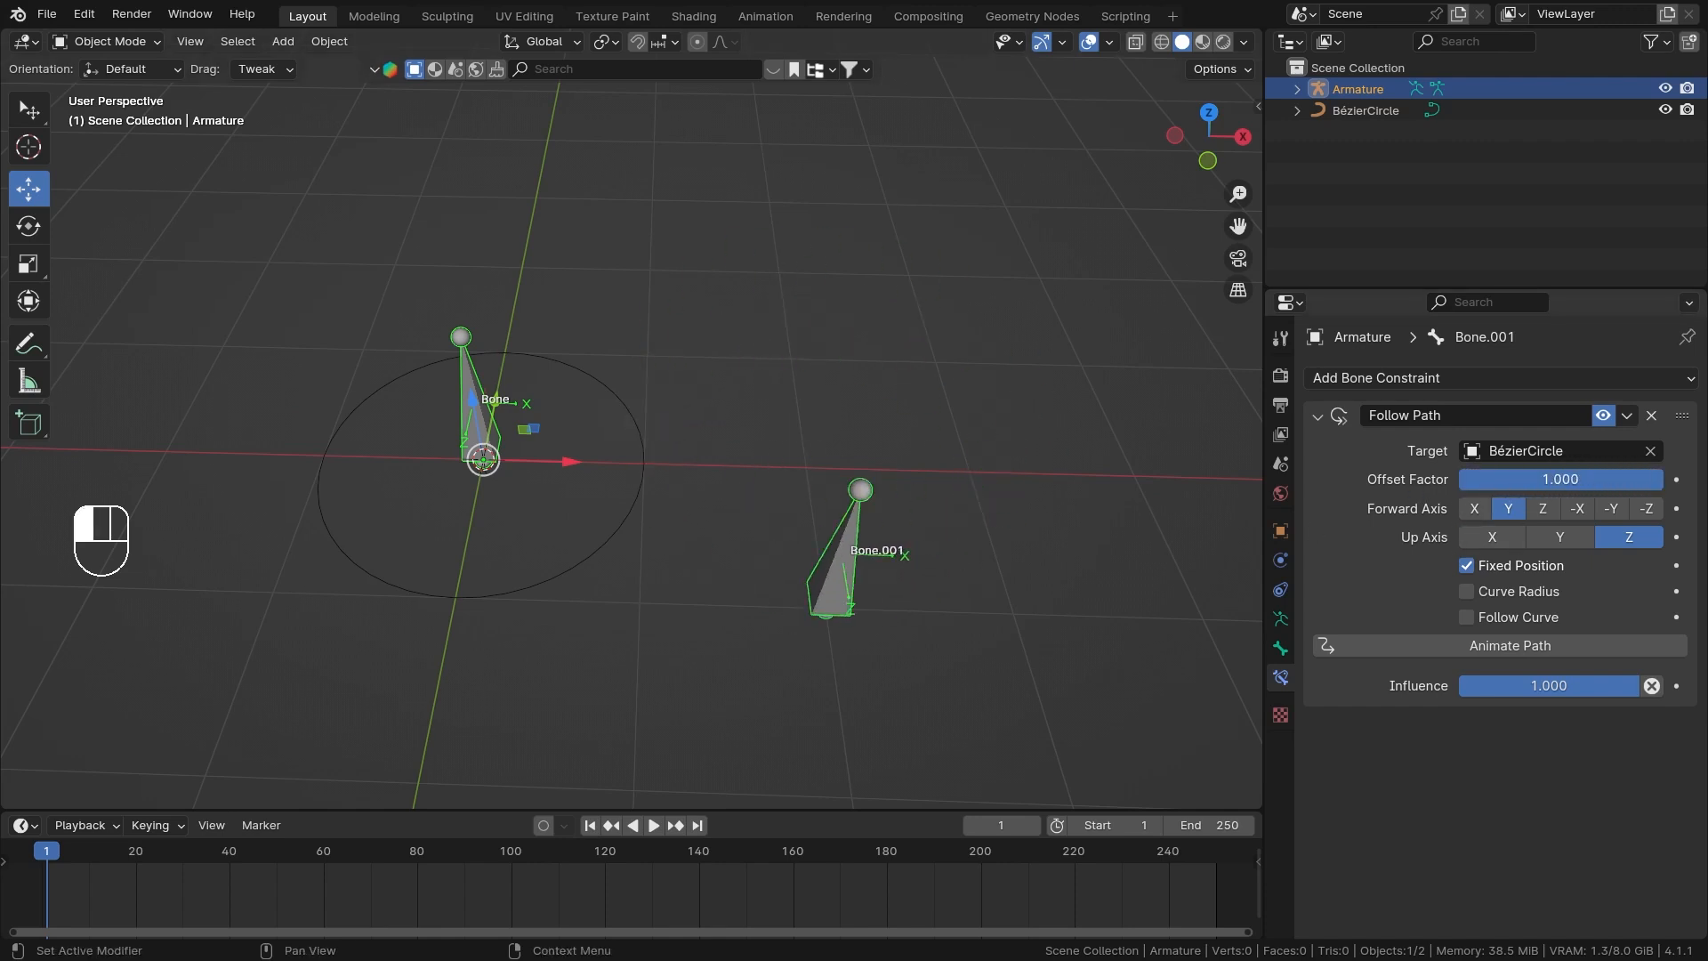
pyautogui.rightClick(1664, 484)
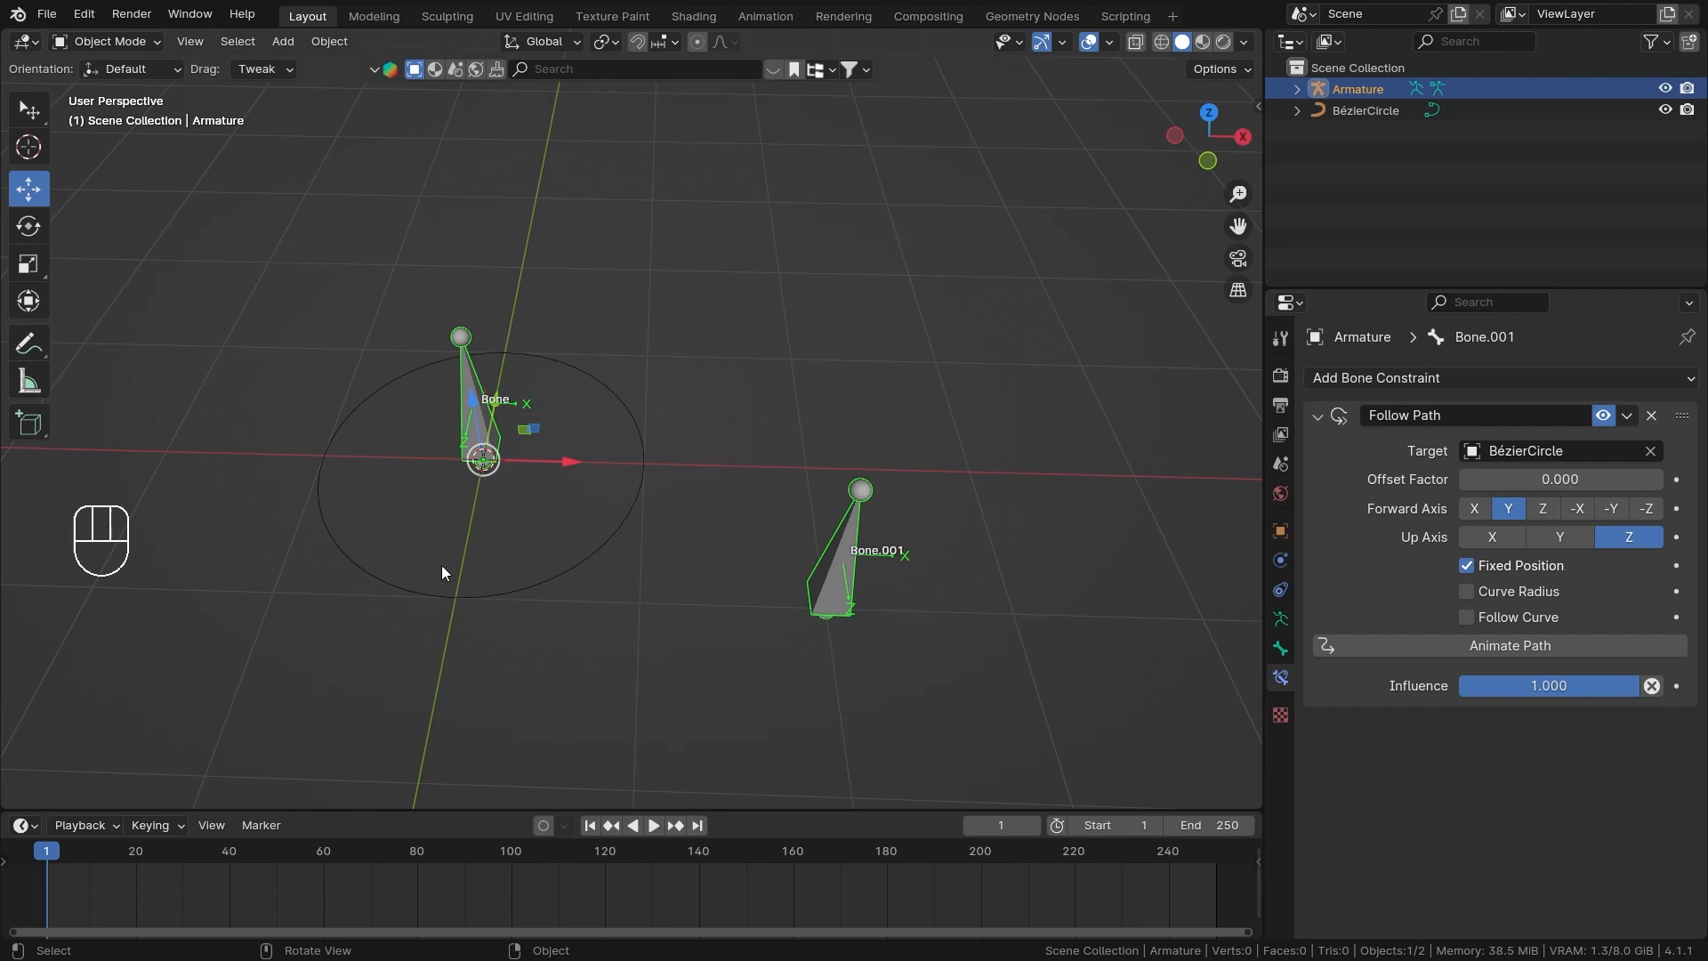
pyautogui.moveTo(1508, 480); pyautogui.dragTo(1460, 481)
# Try Offset Factor values of 2 and 10 on the Follow Path constraint and return it to 0.
pyautogui.click(1522, 489)
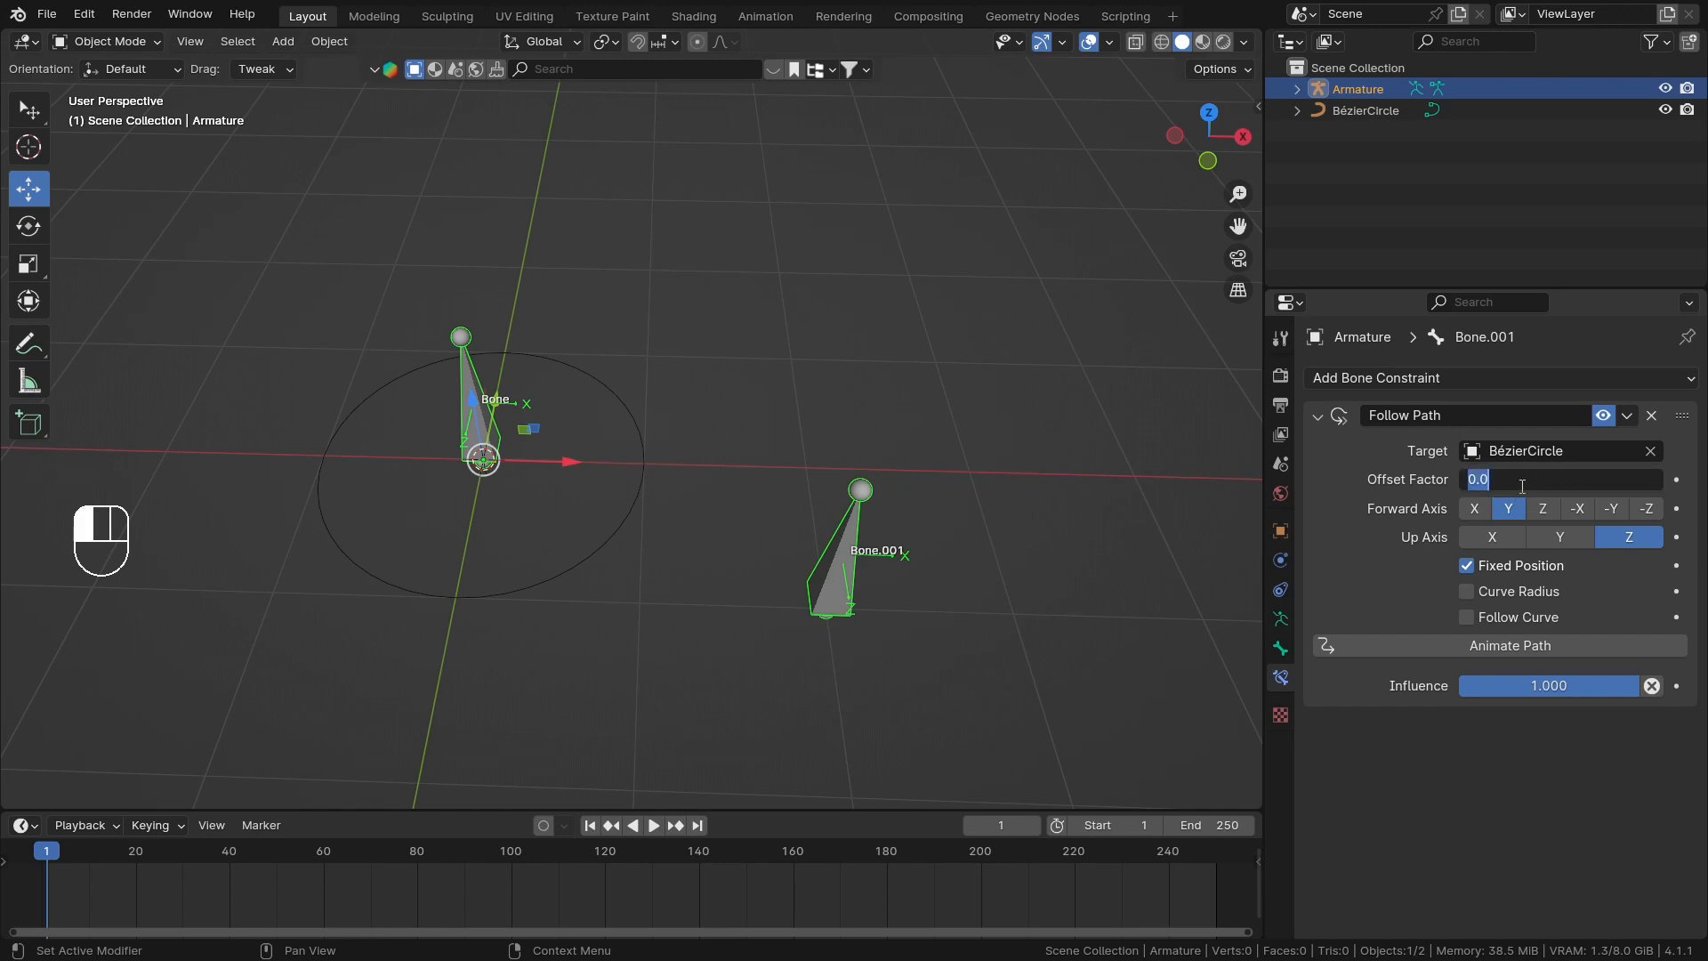
pyautogui.write('2')
pyautogui.press('Return')
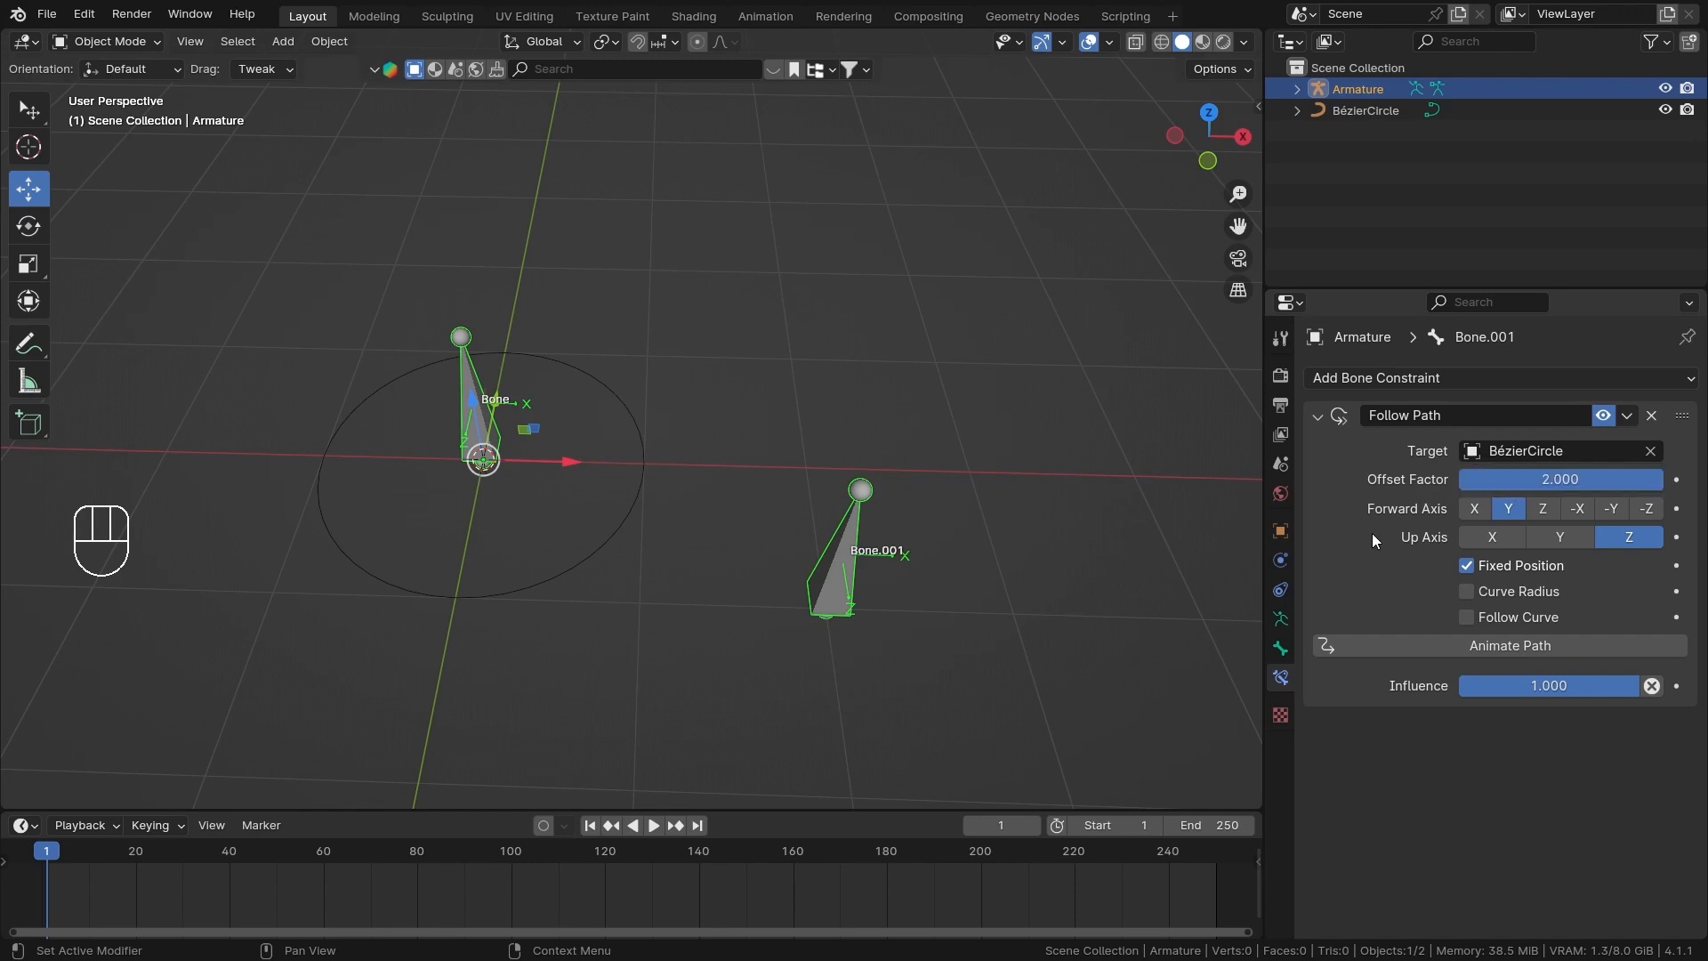
pyautogui.moveTo(1540, 483); pyautogui.dragTo(1462, 486)
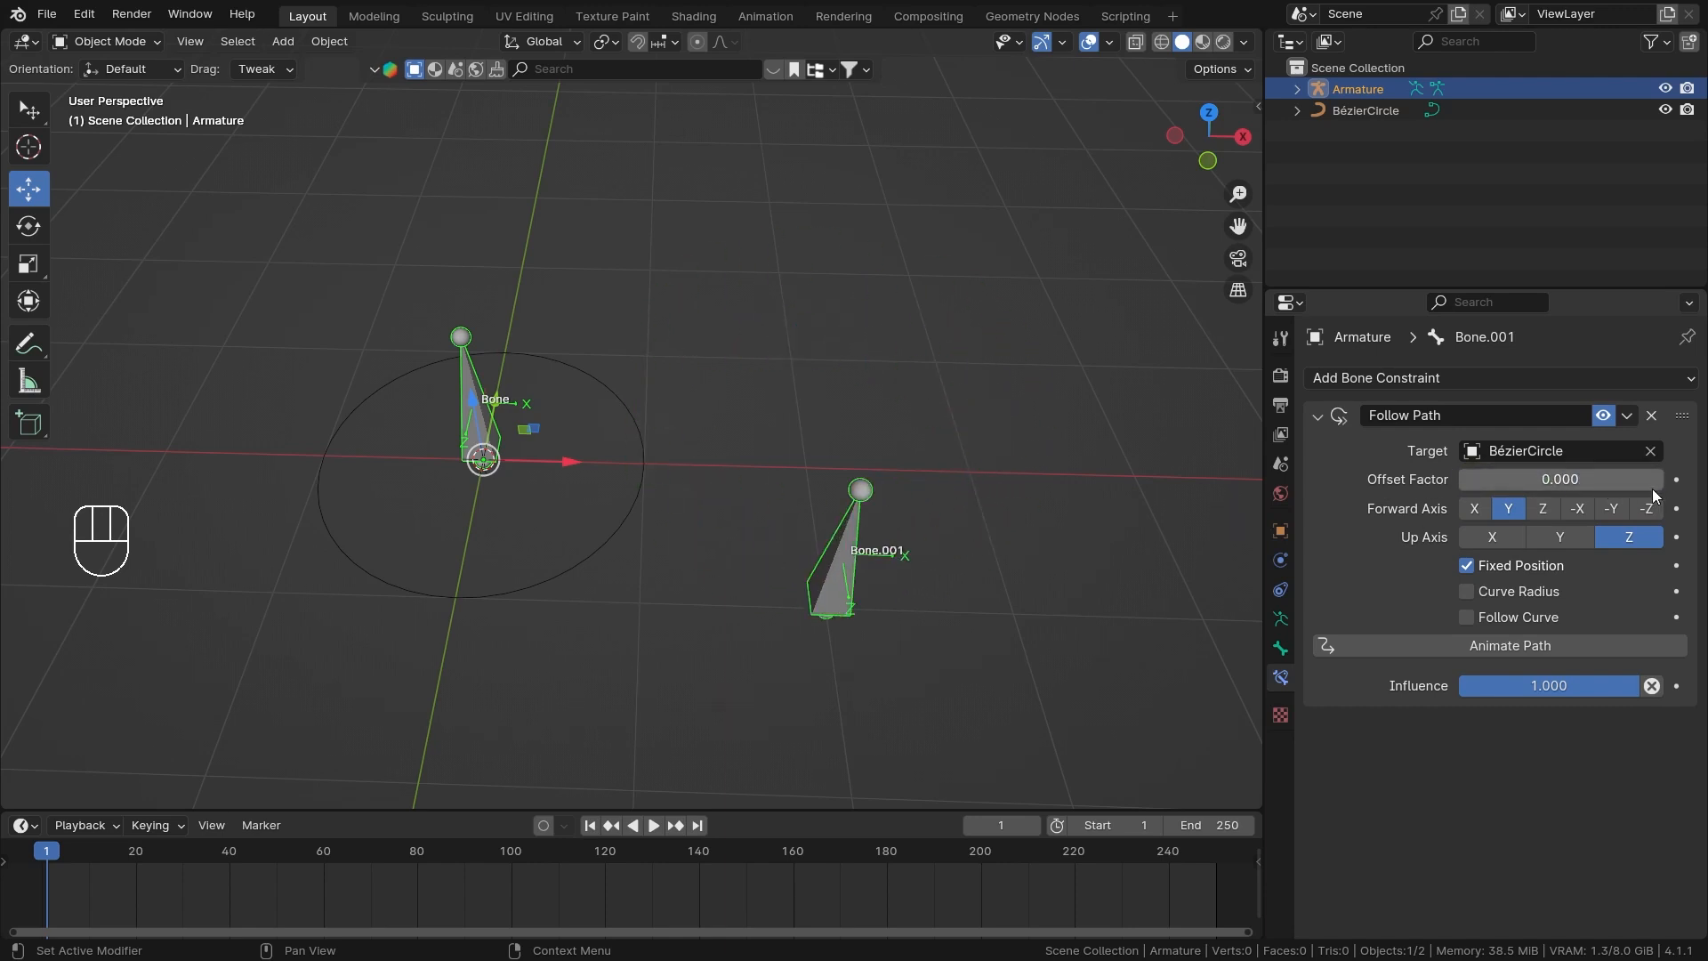
pyautogui.moveTo(1660, 481); pyautogui.dragTo(1707, 481)
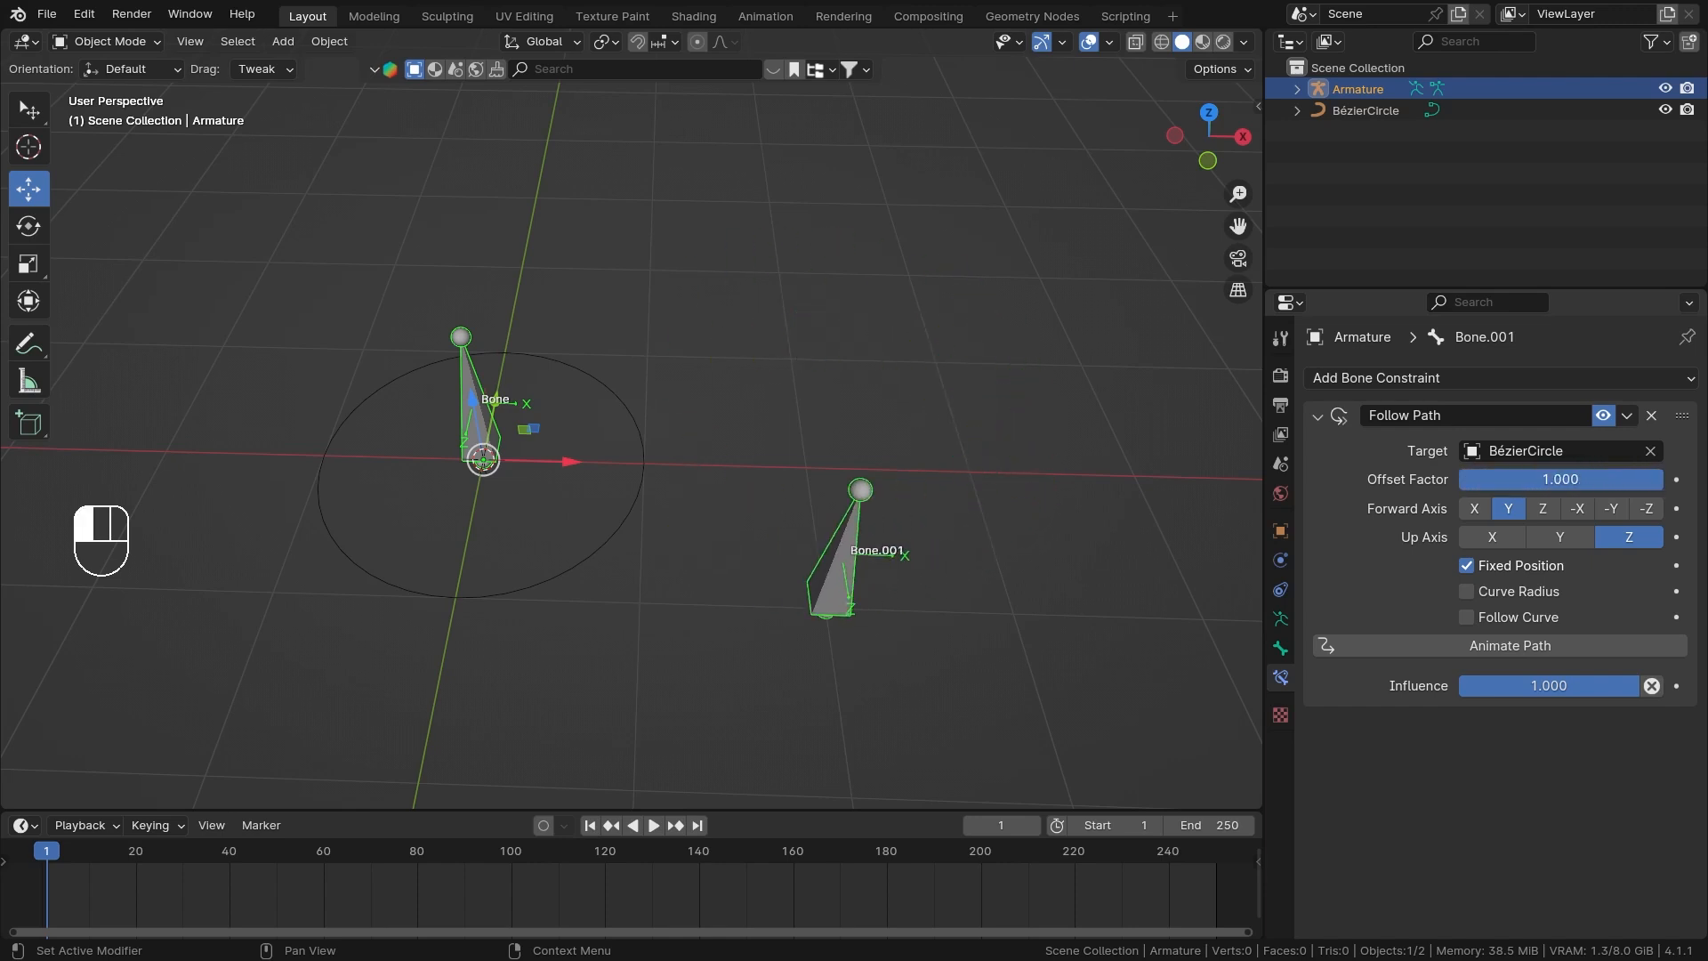
pyautogui.click(1574, 483)
pyautogui.write('10')
pyautogui.click(1409, 524)
pyautogui.moveTo(1579, 489); pyautogui.dragTo(1321, 554)
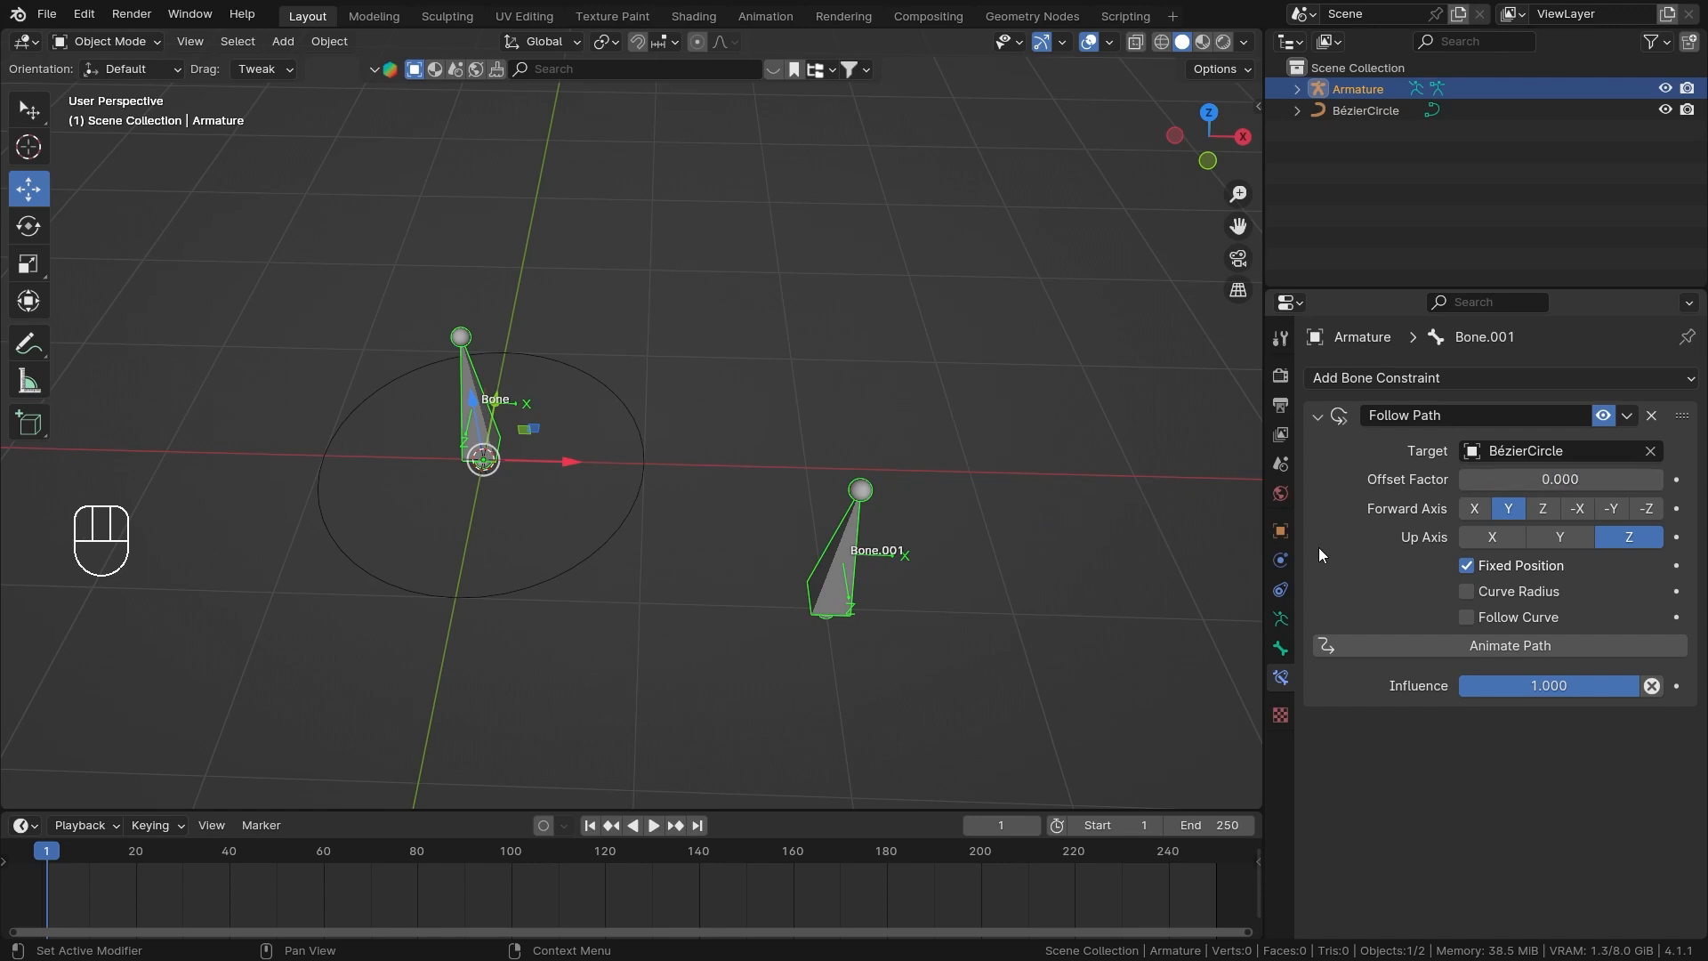
# Select the Bézier circle, enter Edit Mode and show the transform values of its control points.
pyautogui.scroll(2, 766, 449)
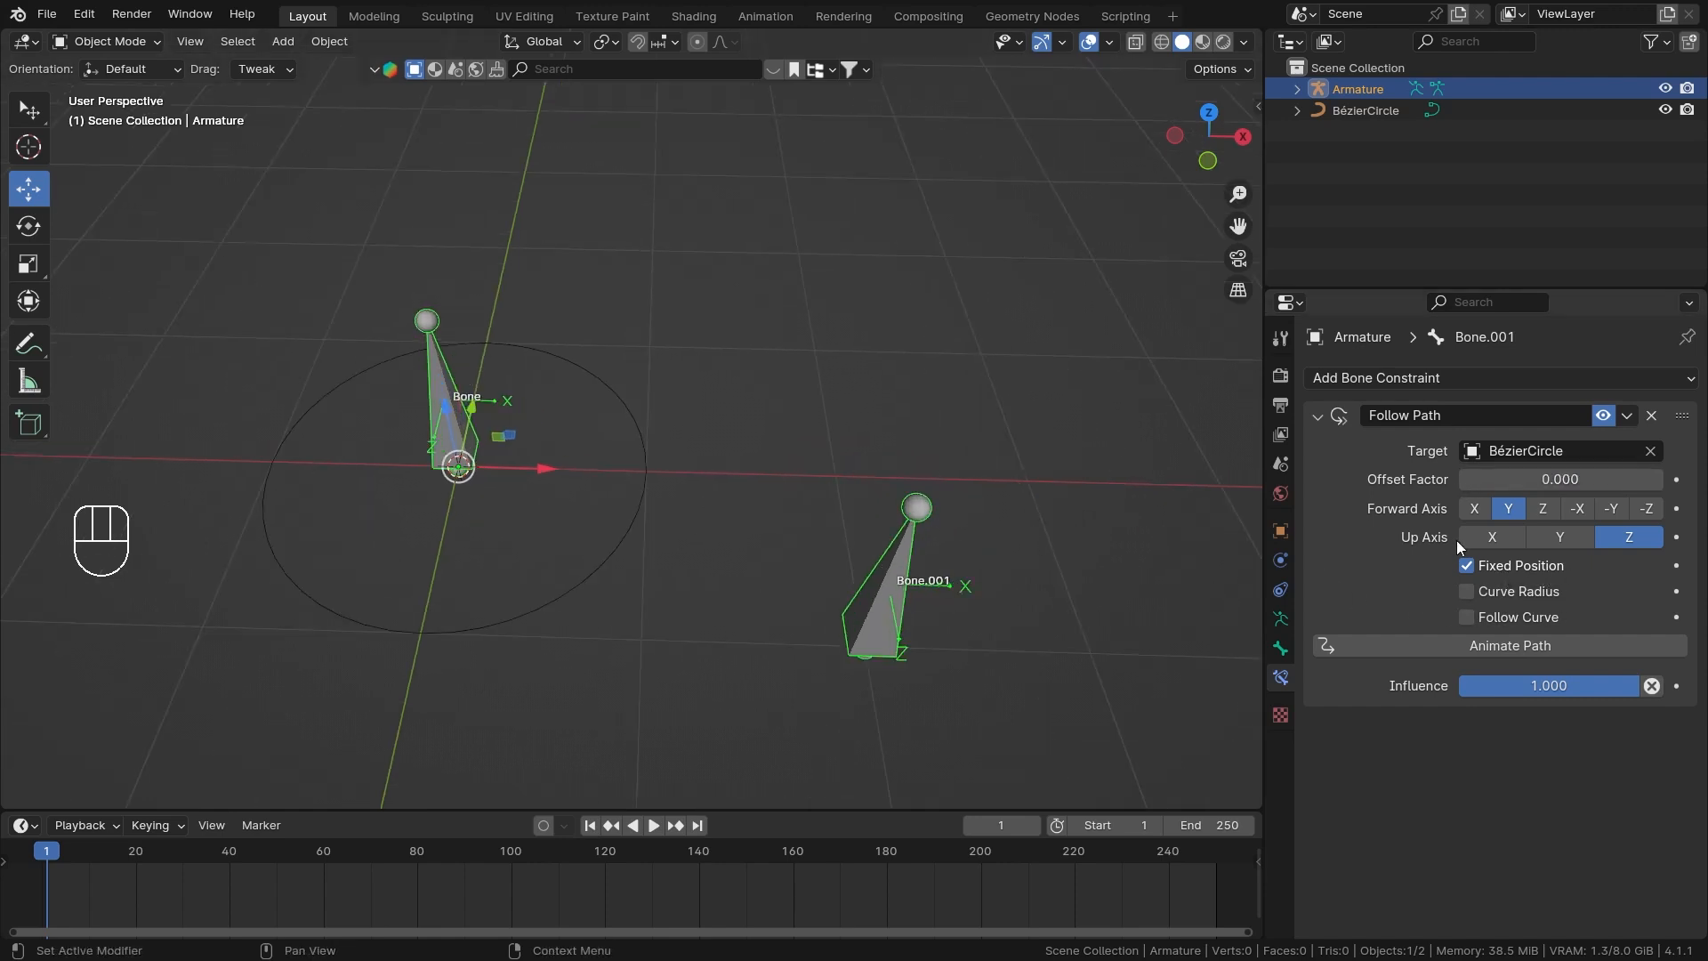
pyautogui.keyDown('shift'); pyautogui.moveTo(526, 350); pyautogui.dragTo(557, 342, button='middle'); pyautogui.keyUp('shift')
pyautogui.click(678, 466)
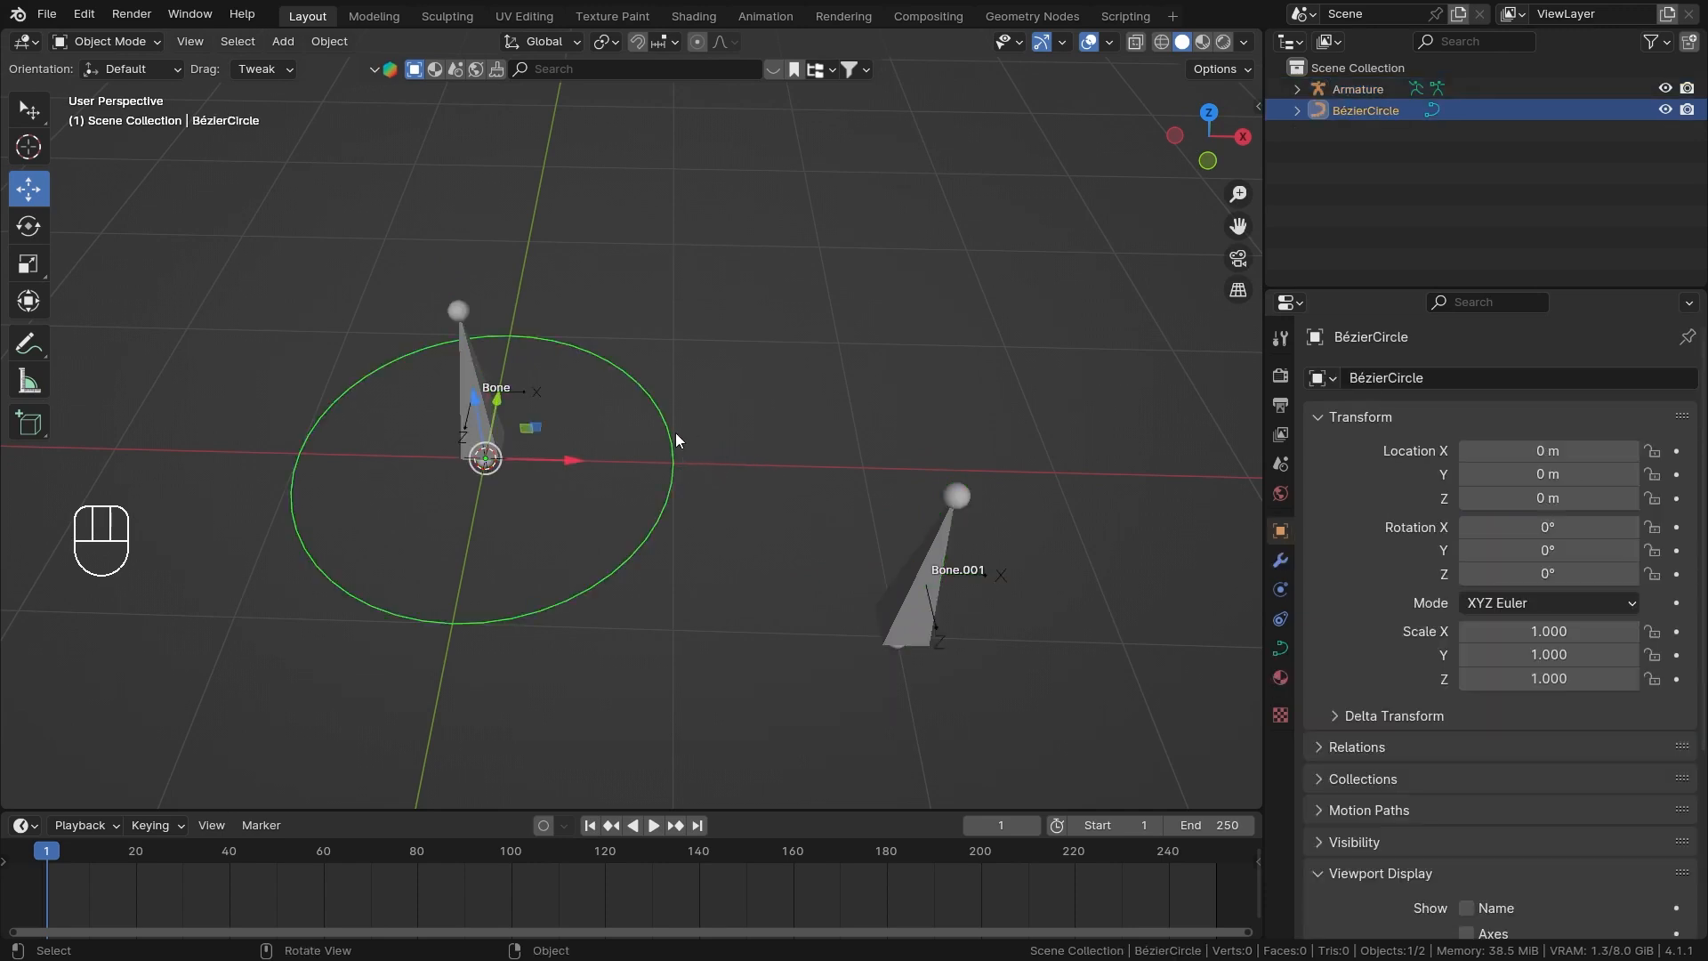
pyautogui.press('Tab')
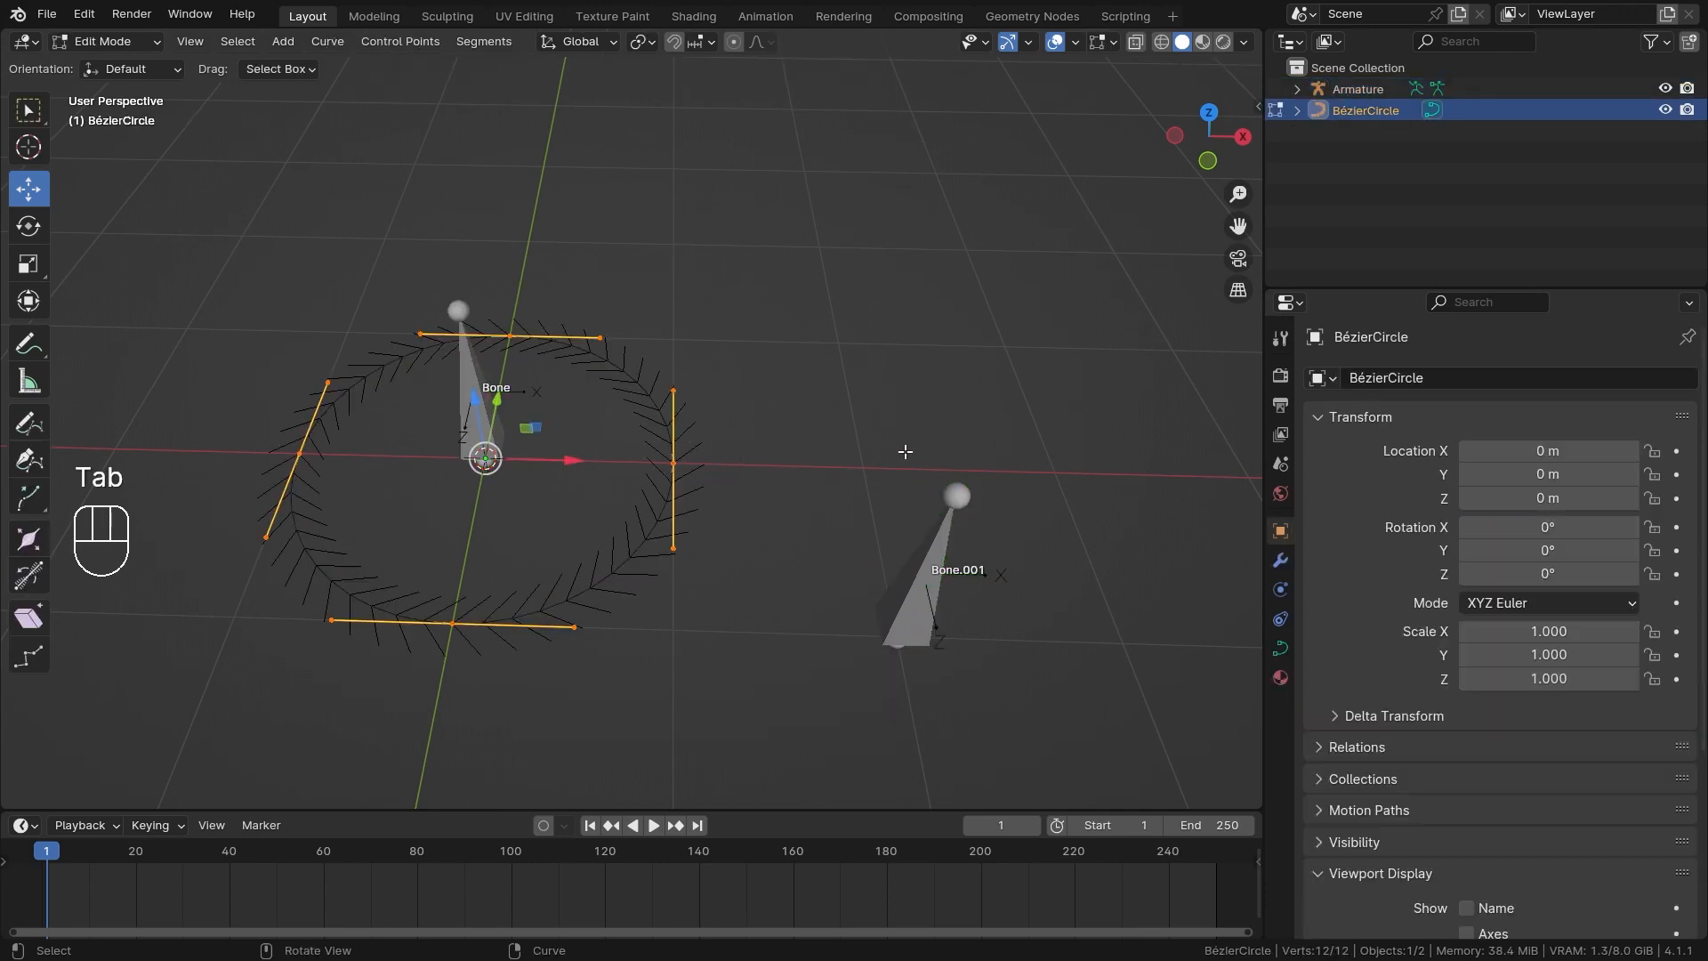
pyautogui.press('n')
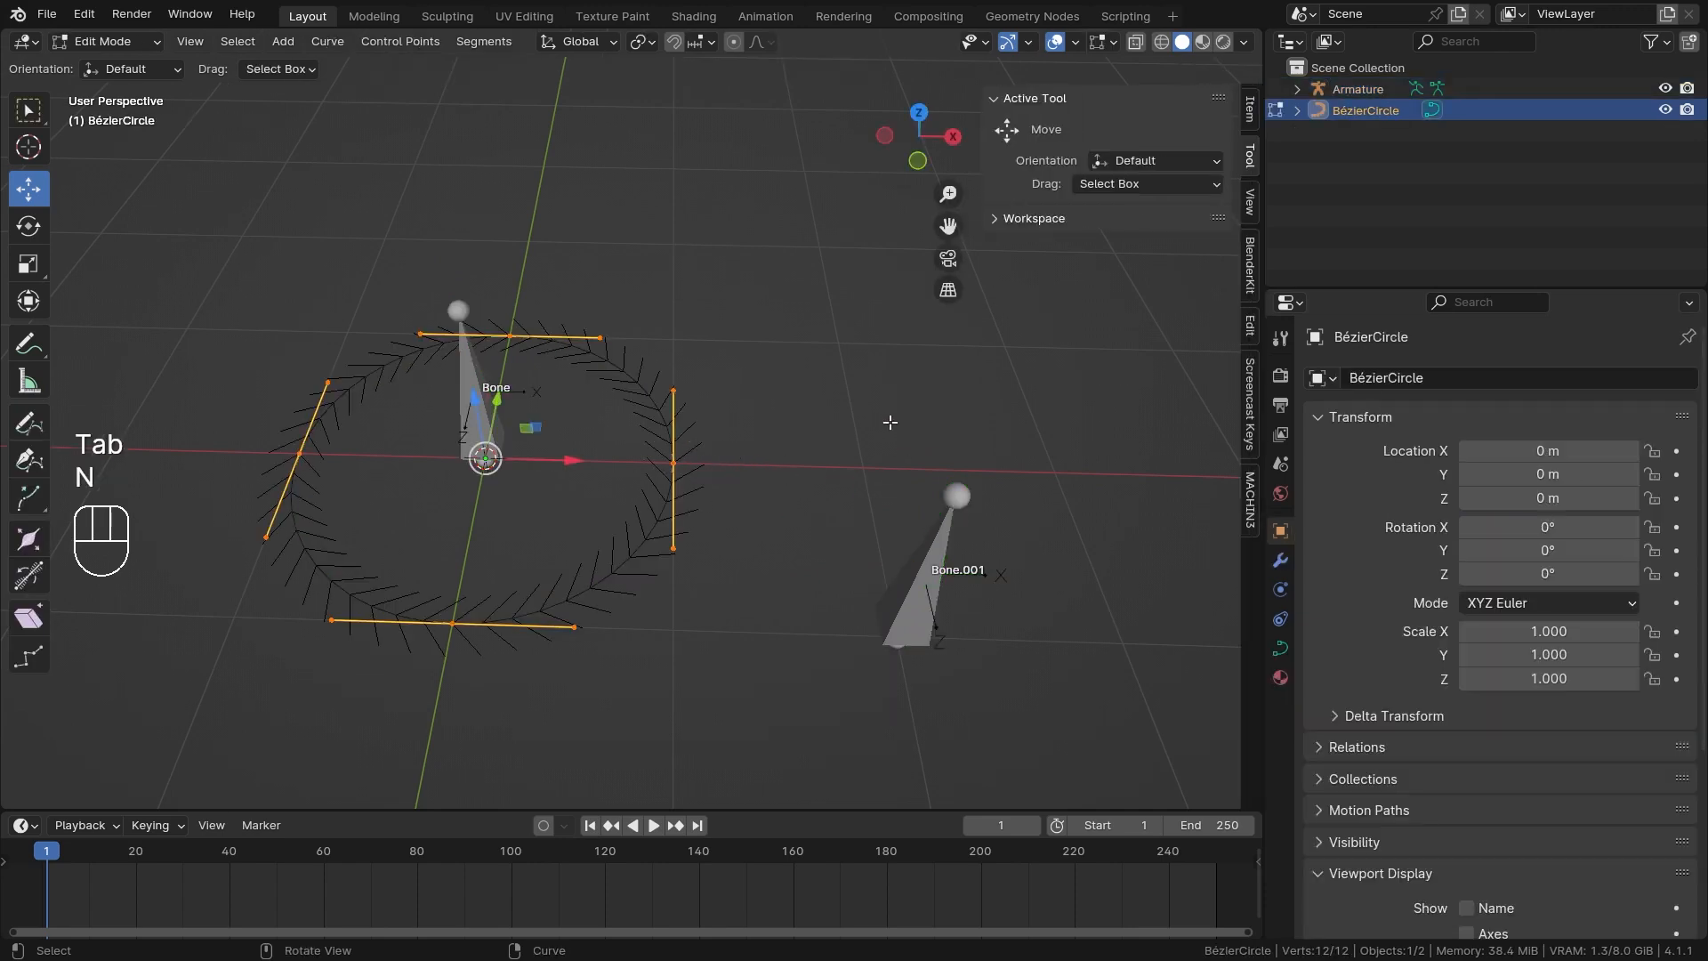
pyautogui.click(1251, 113)
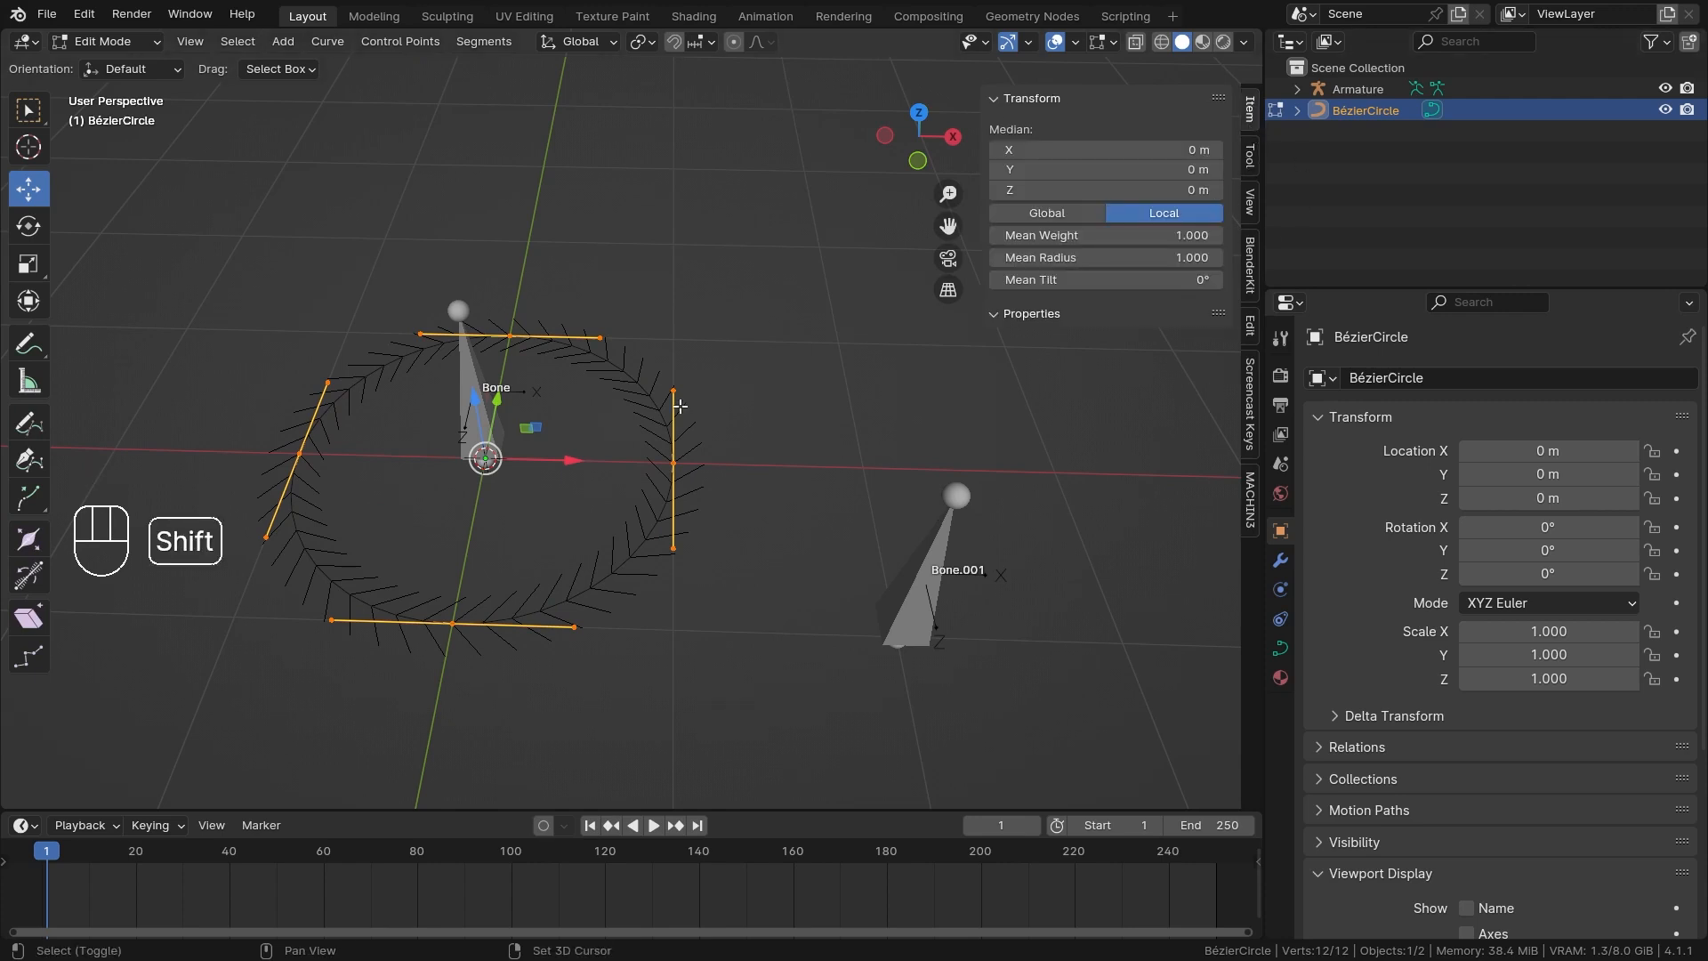
# Select the circle's control point at X = 1 m and try increasing its Radius.
pyautogui.scroll(2, 854, 404)
pyautogui.keyDown('shift'); pyautogui.moveTo(681, 405); pyautogui.dragTo(855, 367, button='middle'); pyautogui.keyUp('shift')
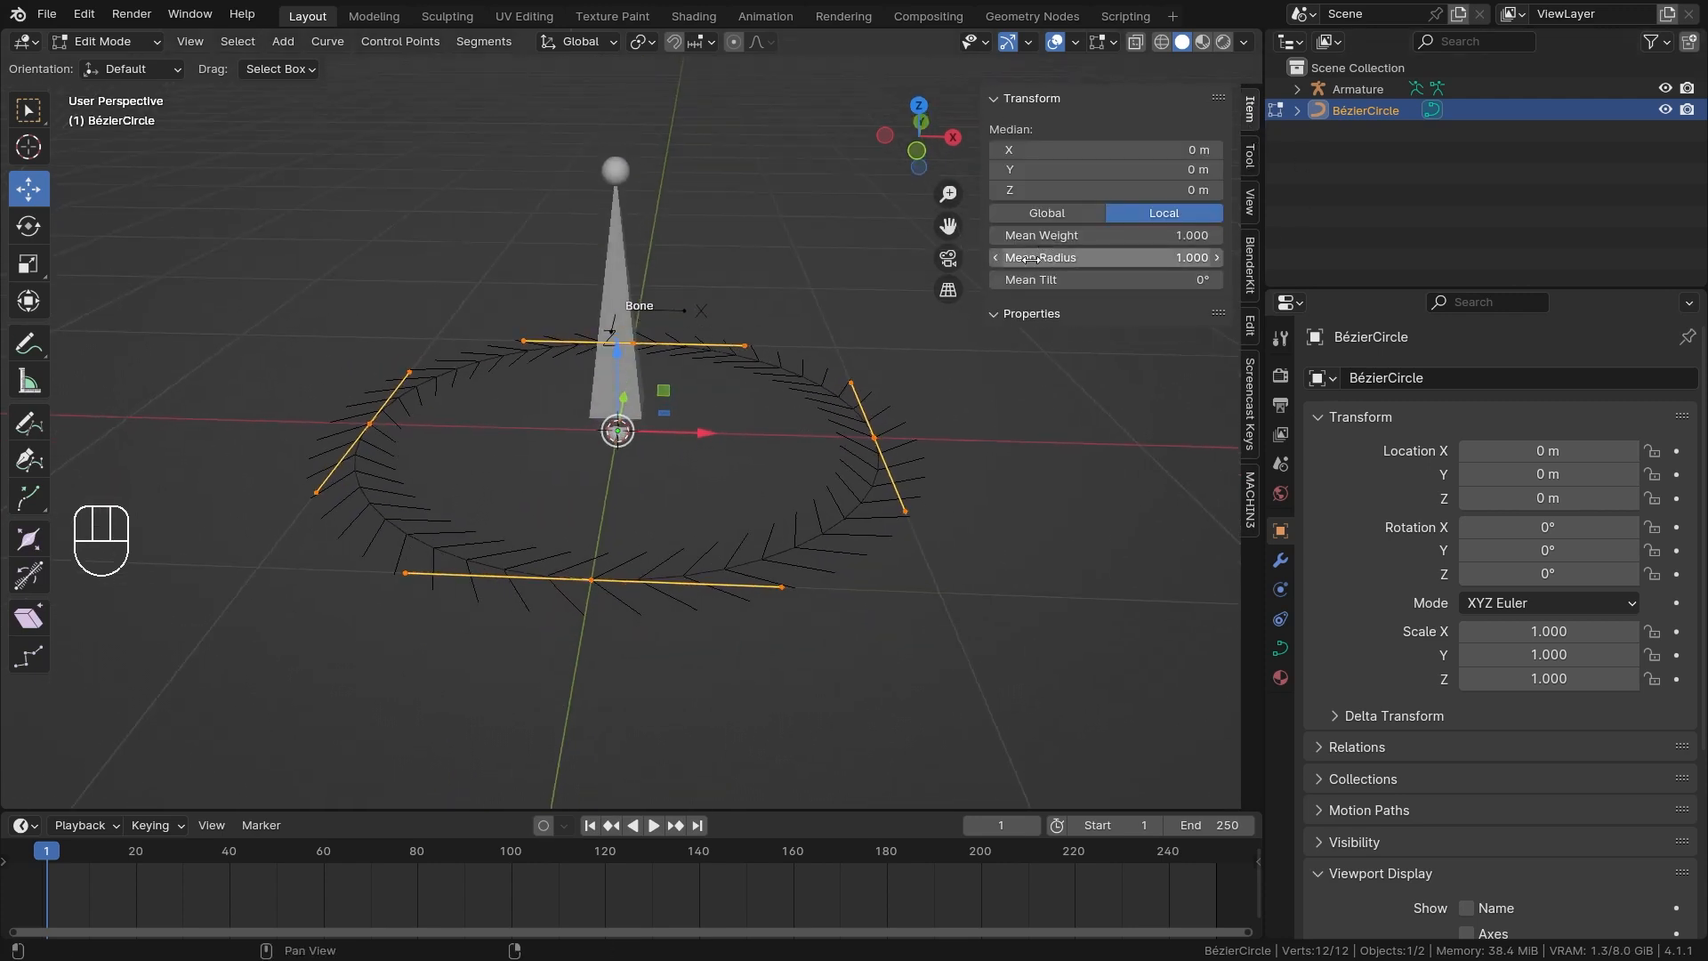
pyautogui.click(882, 441)
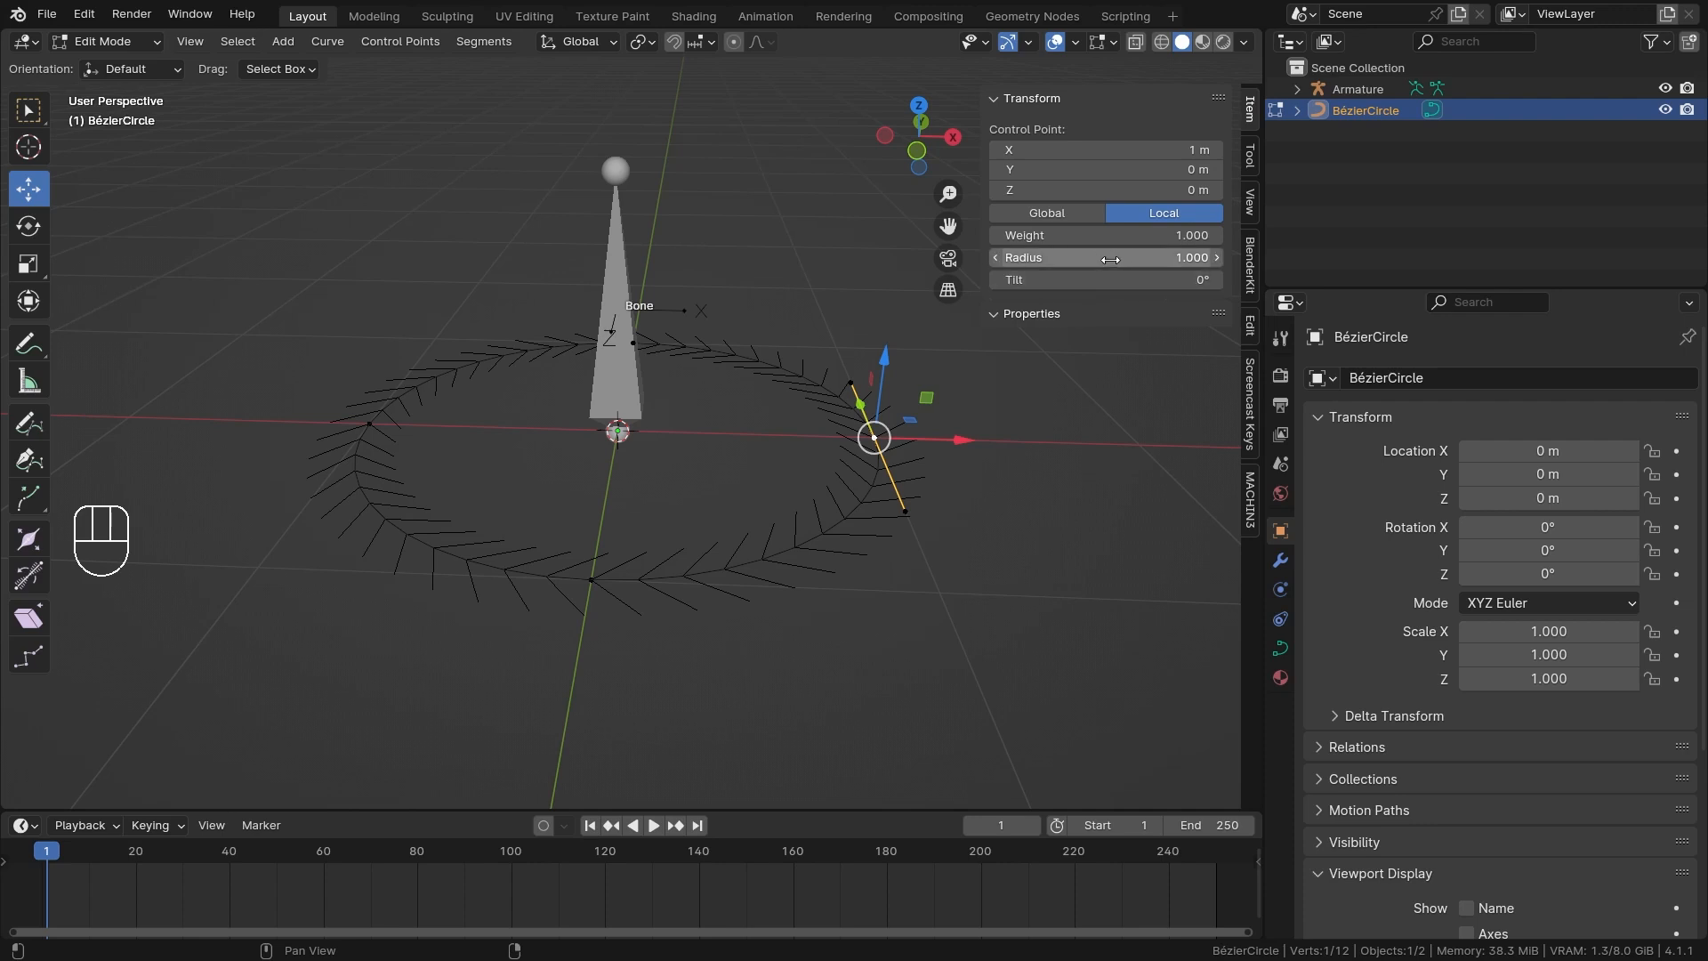
pyautogui.moveTo(1110, 259); pyautogui.dragTo(1094, 259)
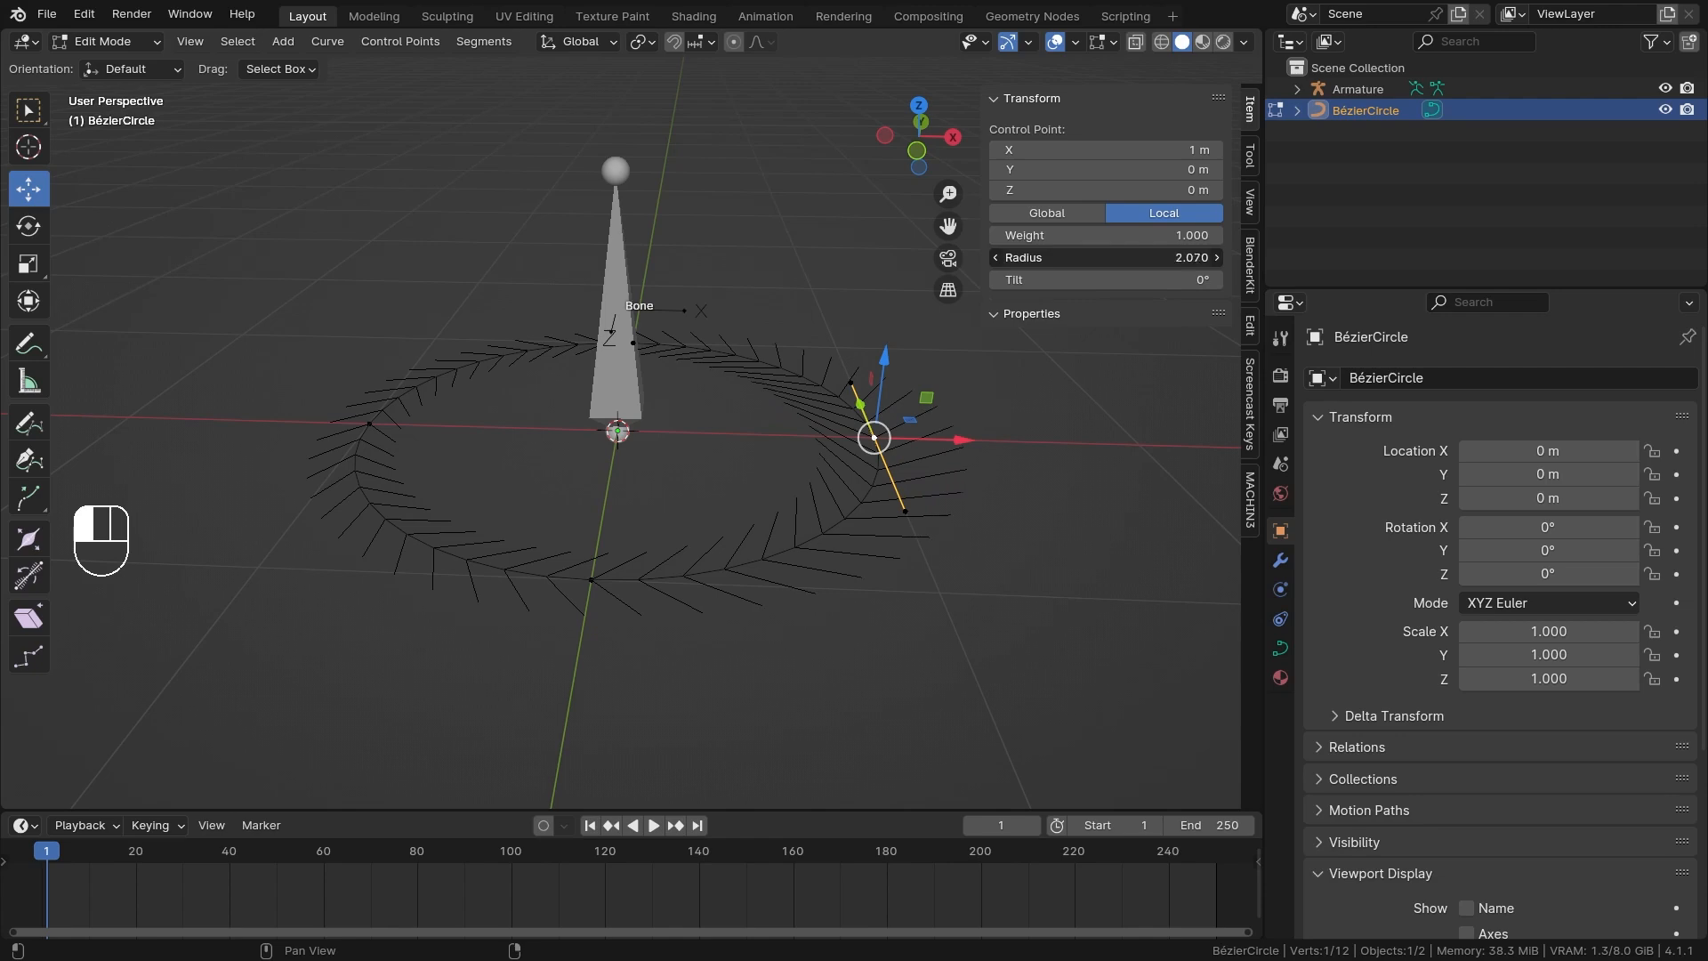
pyautogui.moveTo(1059, 258); pyautogui.dragTo(1057, 258)
pyautogui.rightClick(1057, 258)
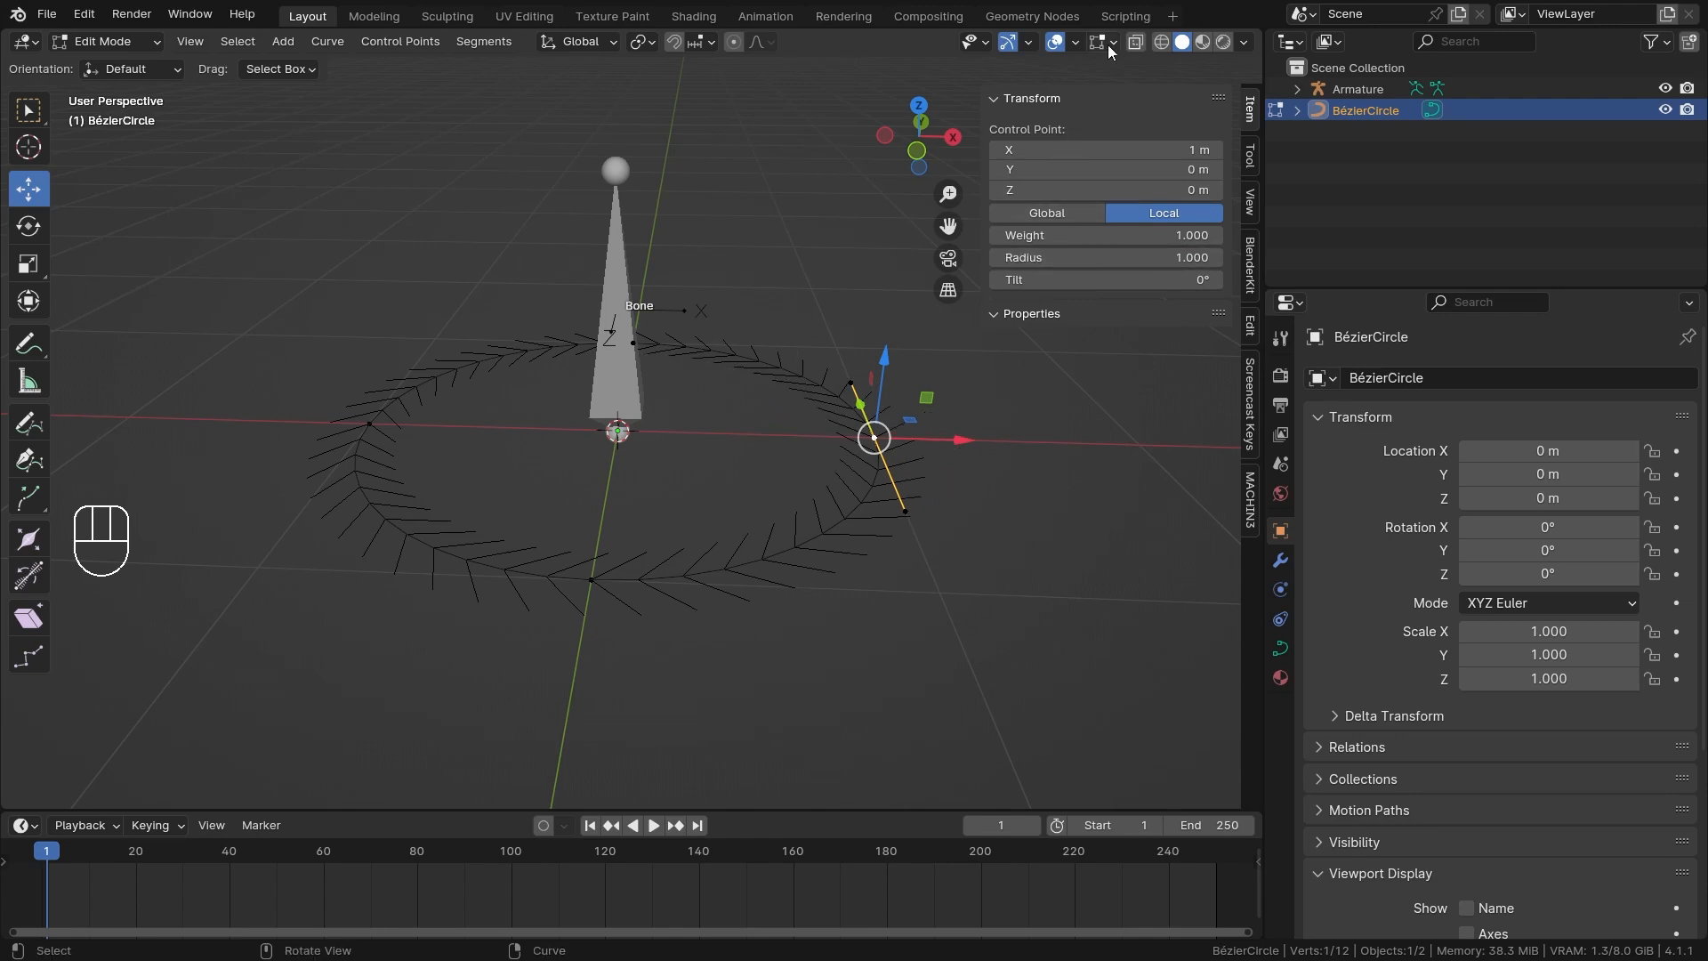
# Shorten the displayed normals of the Bézier circle in the curve edit overlays.
pyautogui.scroll(3, 943, 414)
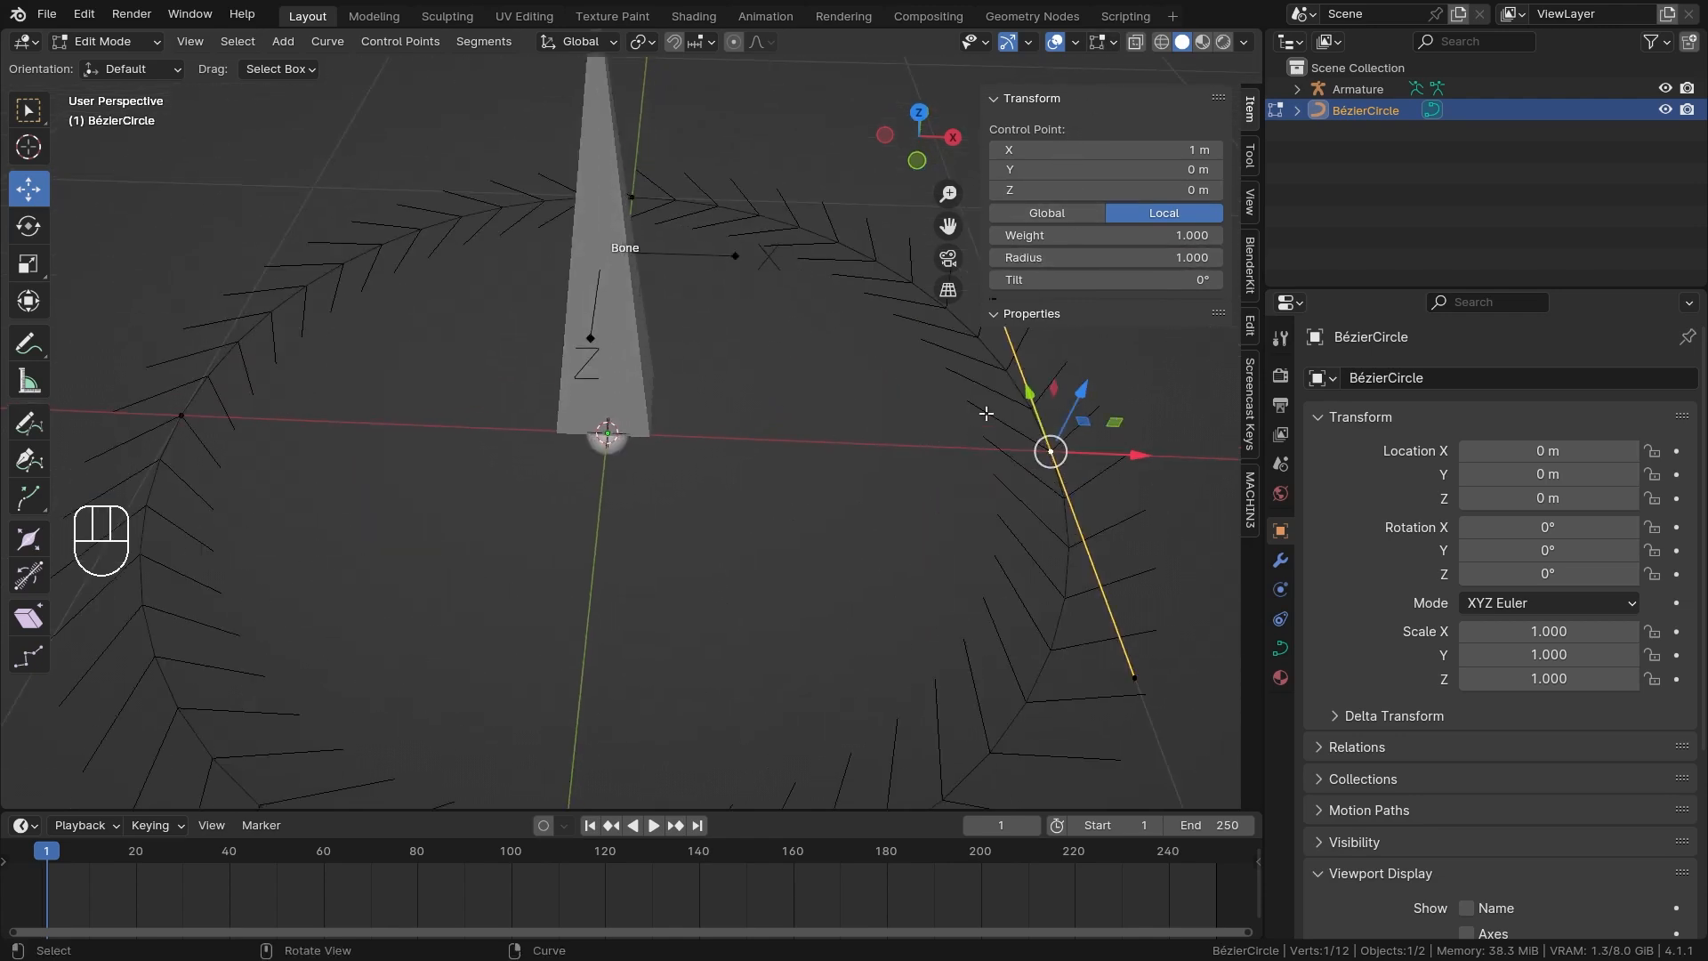
pyautogui.click(1280, 647)
pyautogui.scroll(-10, 1419, 690)
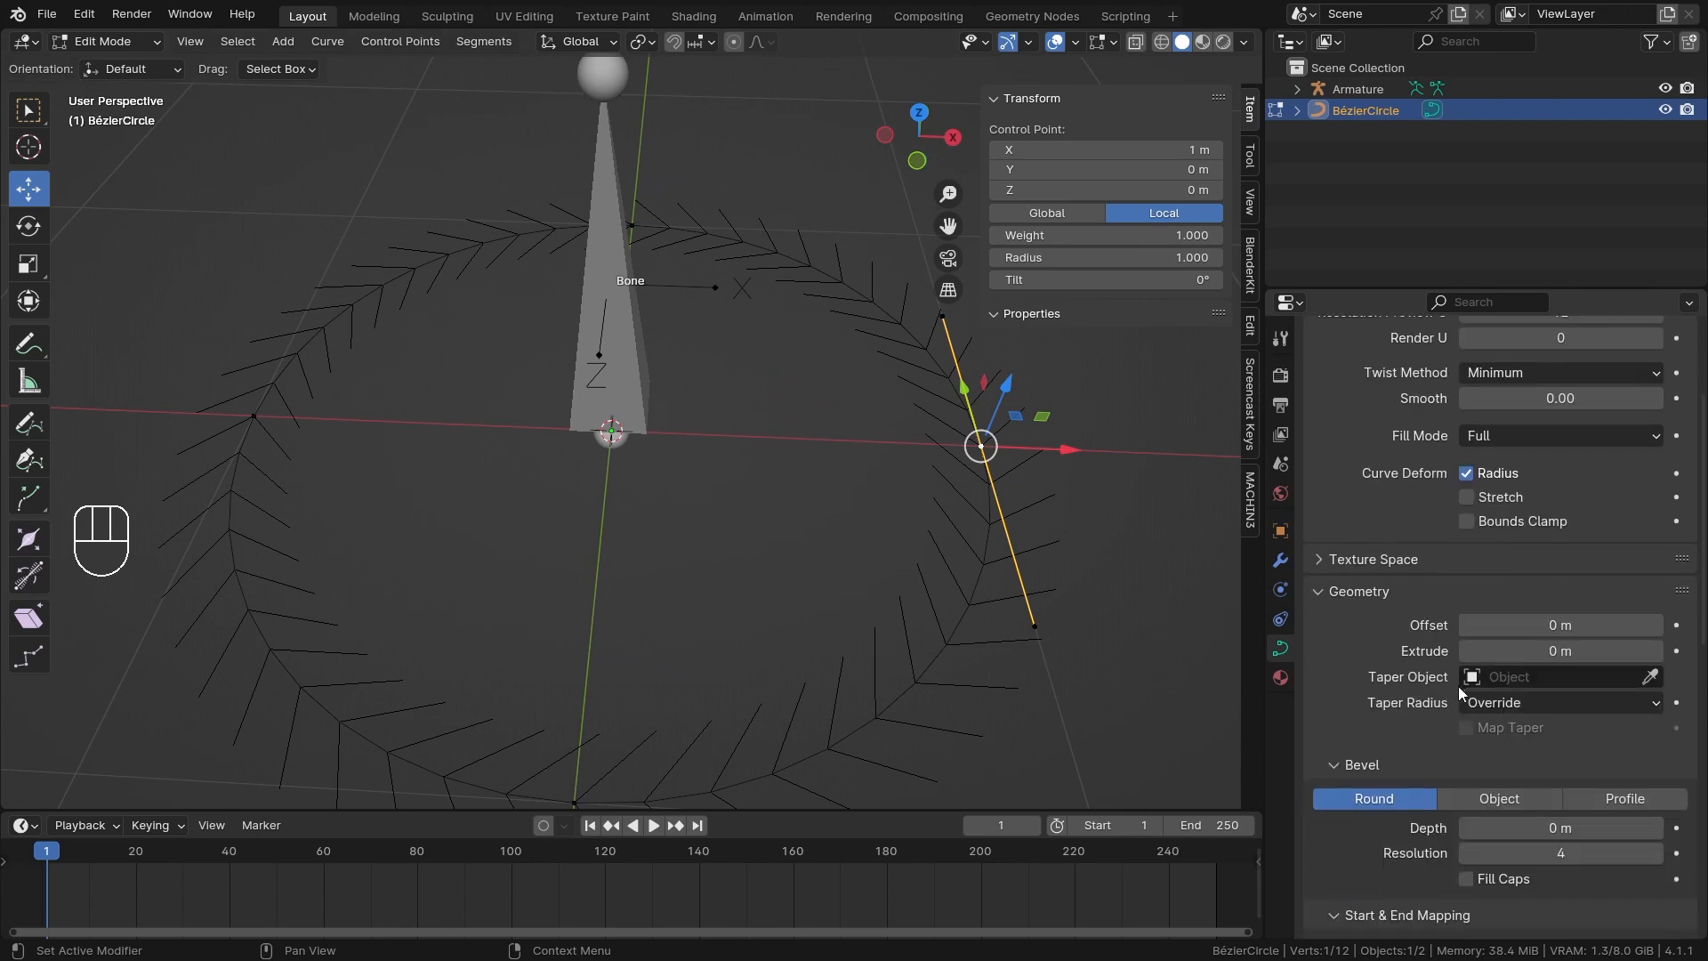
pyautogui.keyDown('shift'); pyautogui.moveTo(1519, 708); pyautogui.dragTo(1540, 707); pyautogui.keyUp('shift')
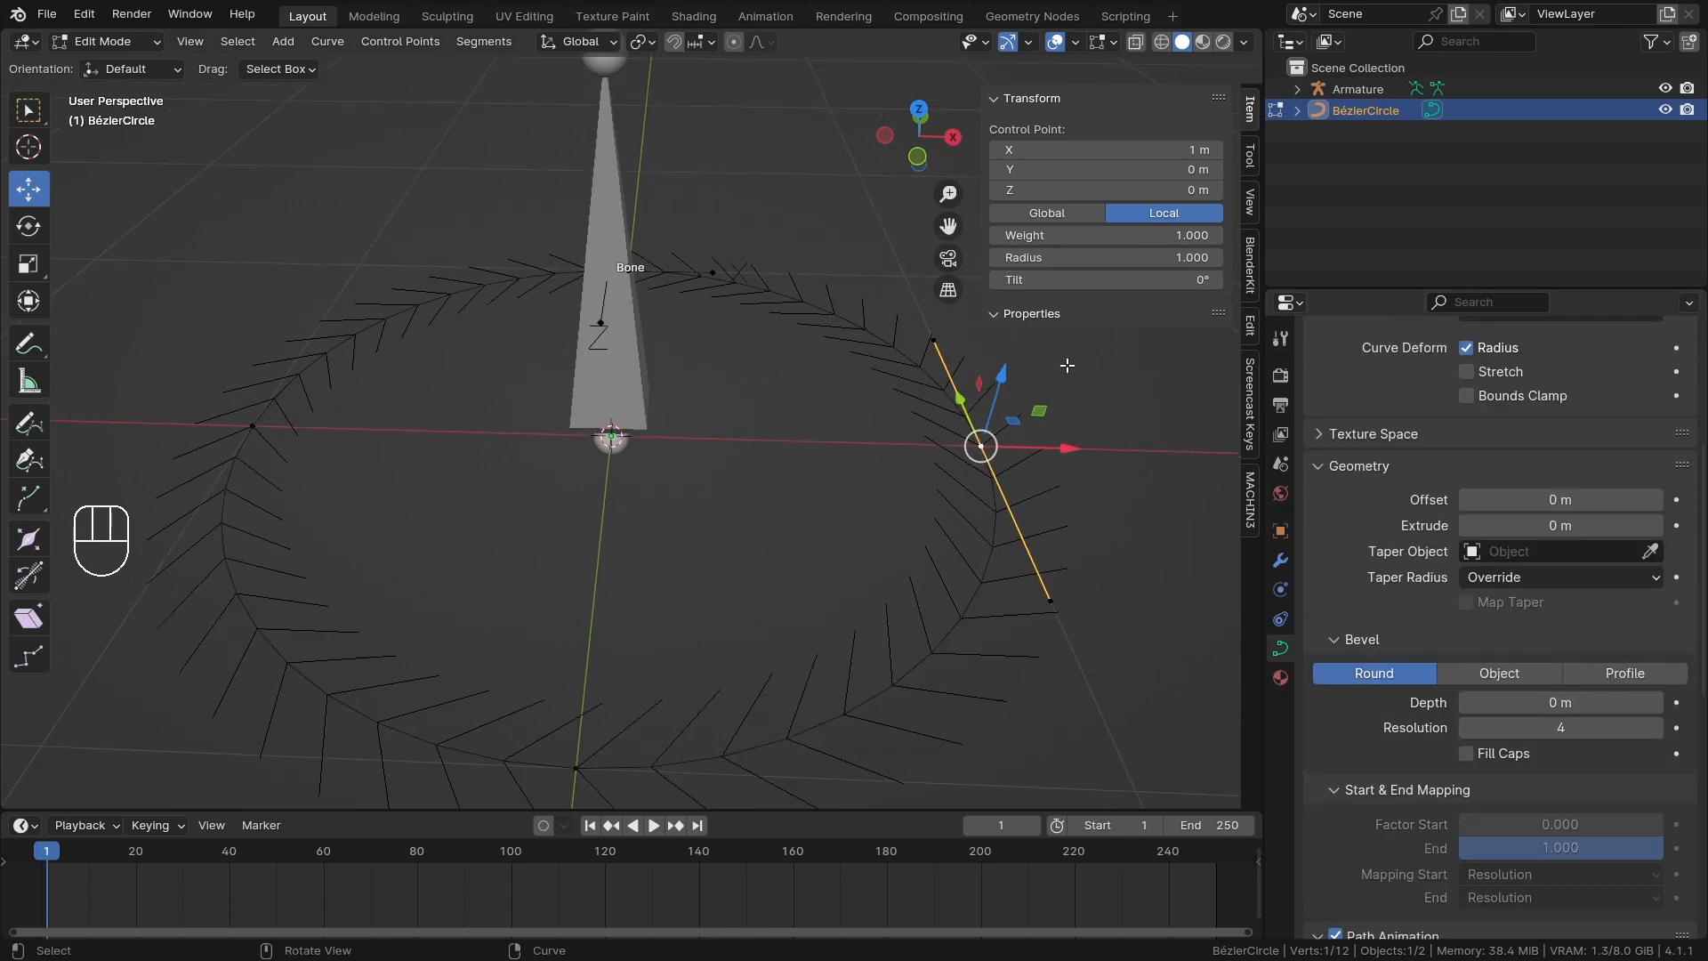
pyautogui.click(1112, 42)
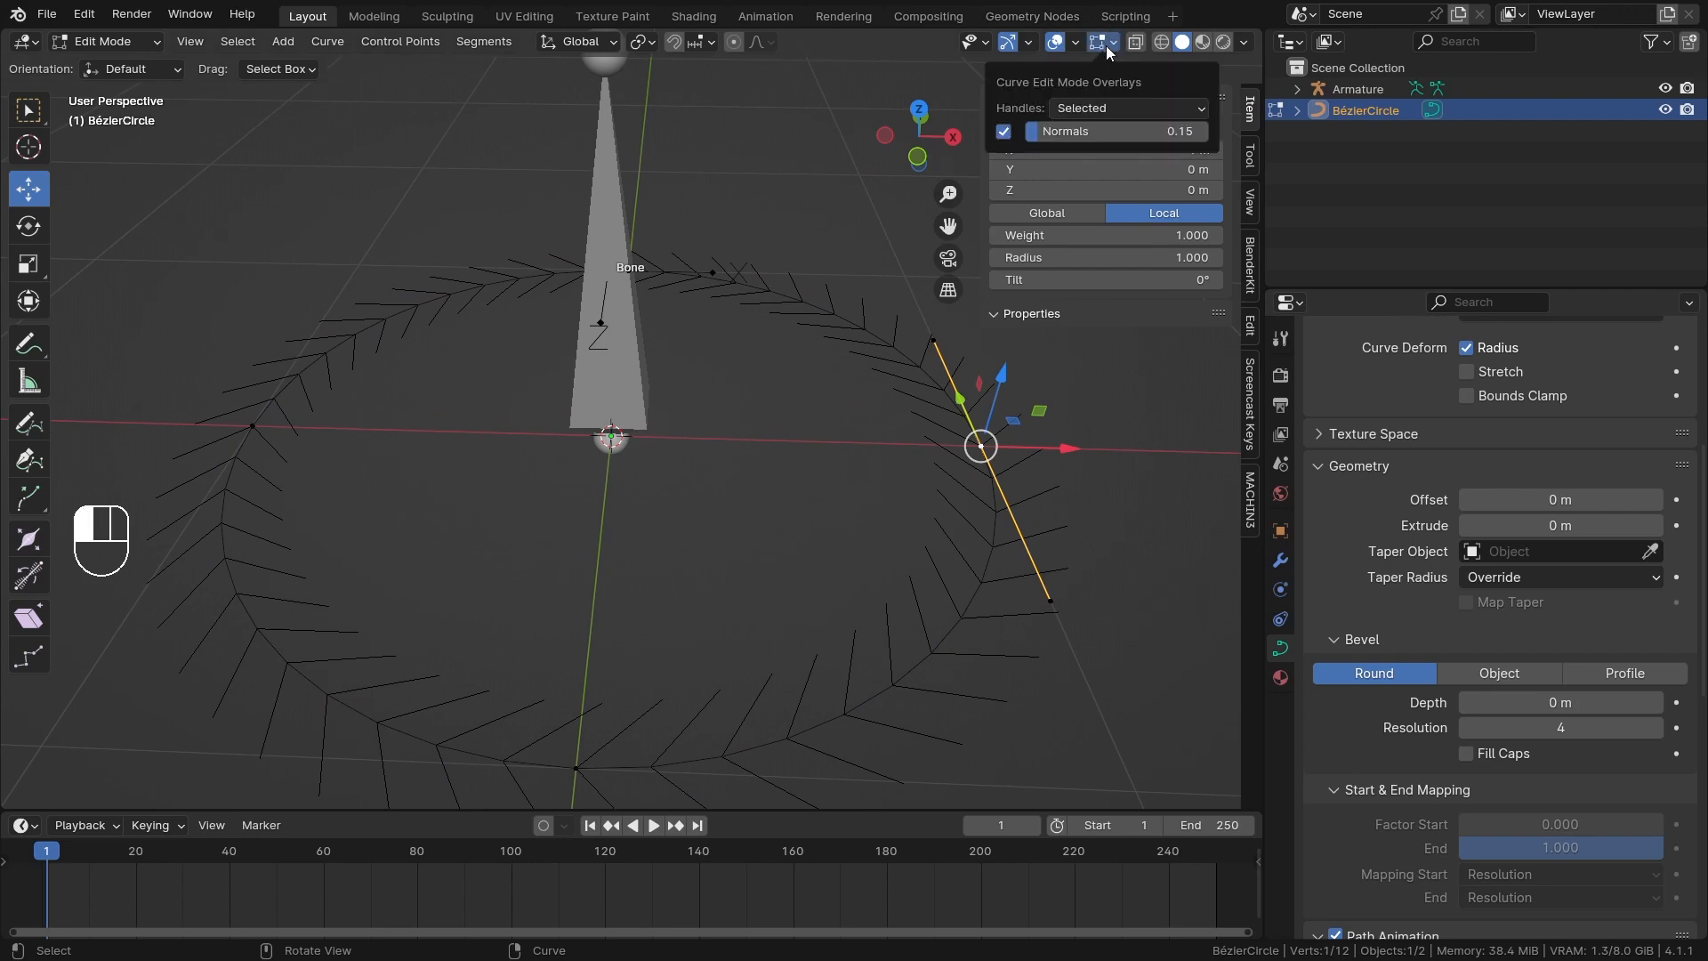
pyautogui.moveTo(1084, 126)
pyautogui.mouseDown()
pyautogui.moveTo(1144, 127)
pyautogui.moveTo(1077, 127)
pyautogui.moveTo(1090, 127)
pyautogui.mouseUp()
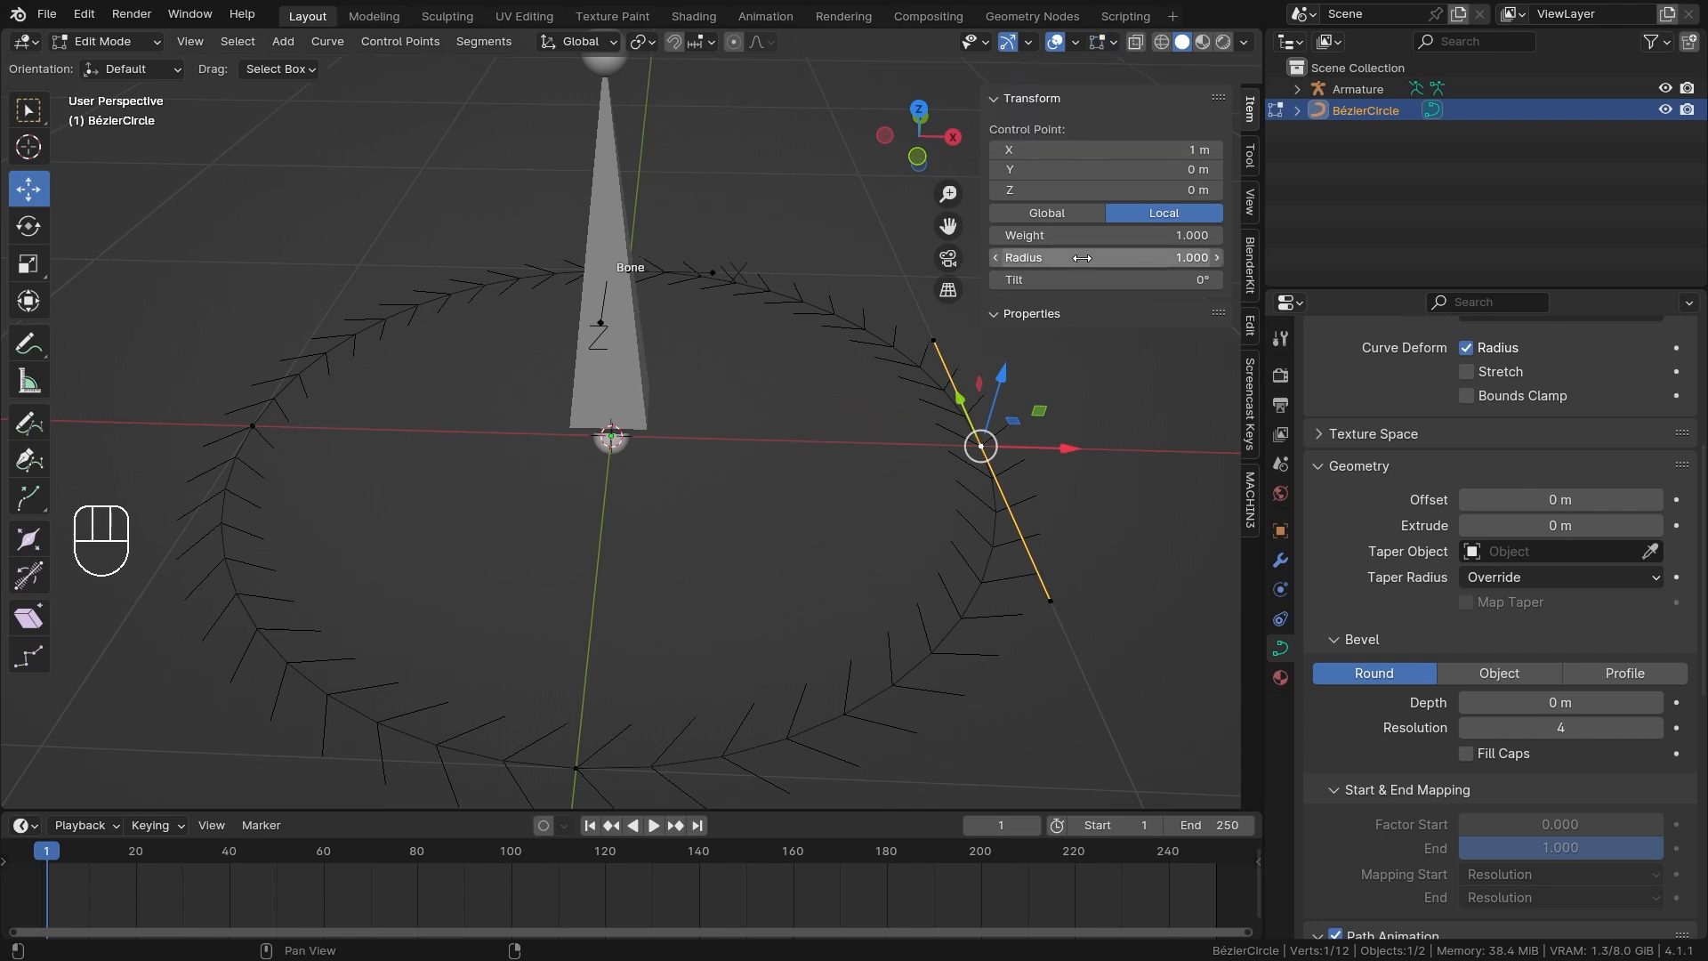
# Set the Radius of the circle's control point at X = 1 m to 2.
pyautogui.click(1101, 257)
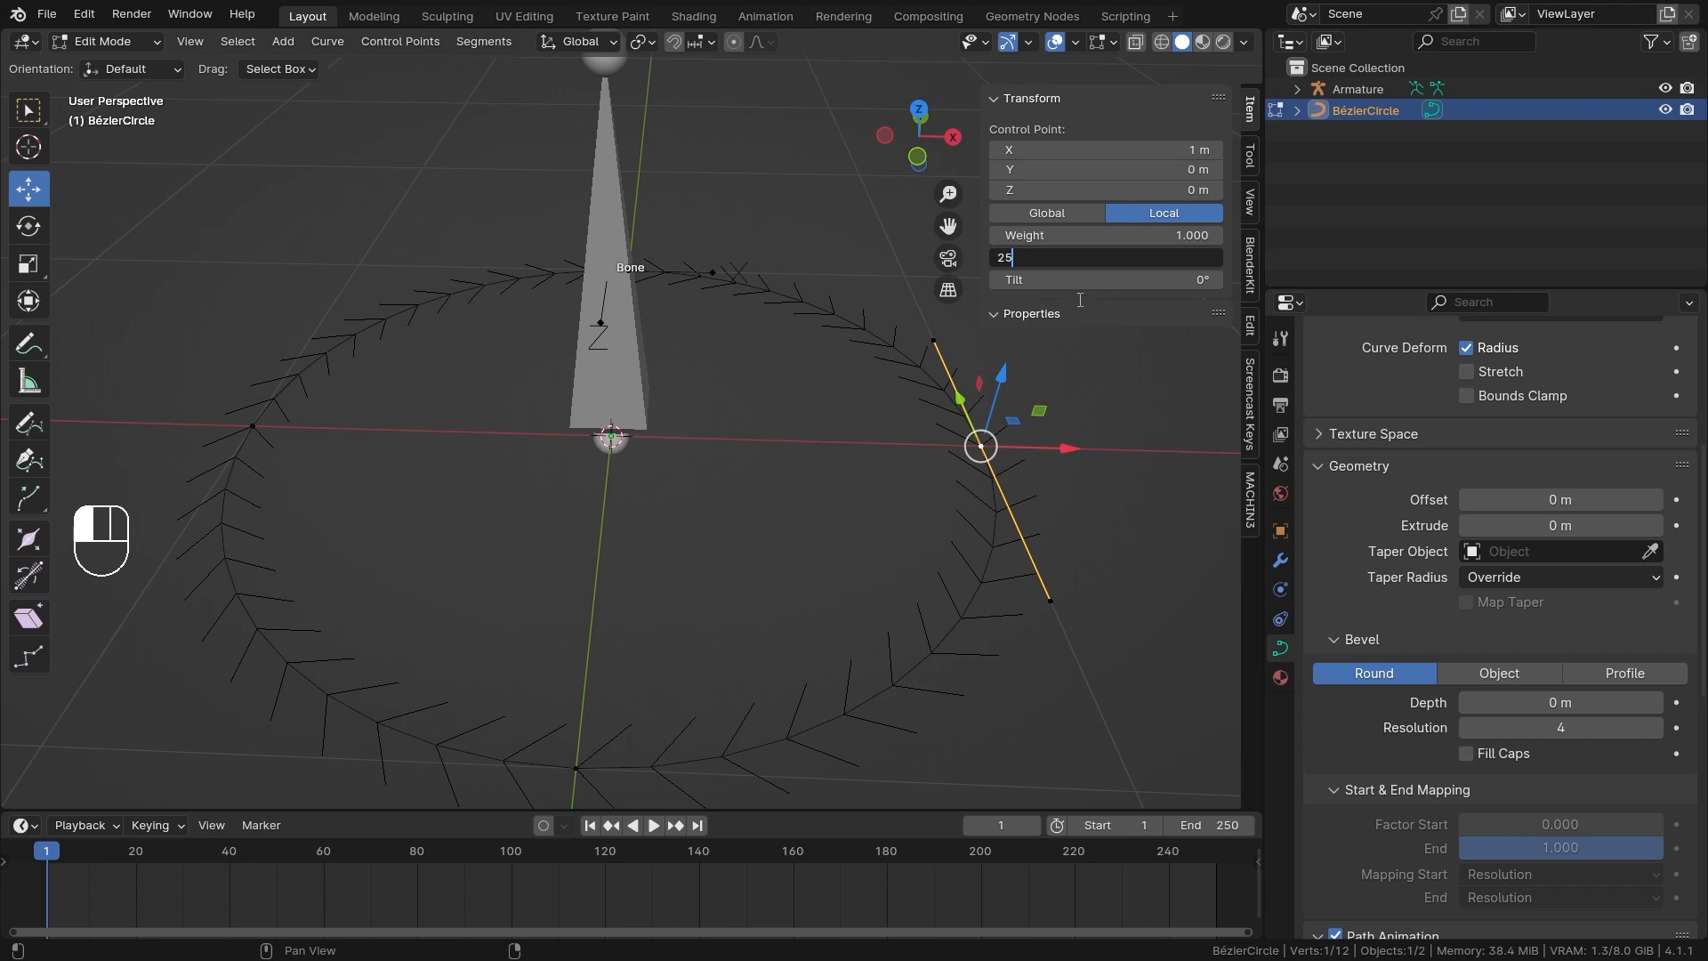
pyautogui.press('BackSpace')
pyautogui.press('Return')
# Select the circle's control point at X = -1 m and set its Radius to 0.5.
pyautogui.scroll(-1, 819, 356)
pyautogui.moveTo(800, 356); pyautogui.dragTo(794, 402, button='middle')
pyautogui.keyDown('shift'); pyautogui.moveTo(794, 402); pyautogui.dragTo(727, 317, button='middle'); pyautogui.keyUp('shift')
pyautogui.click(574, 114)
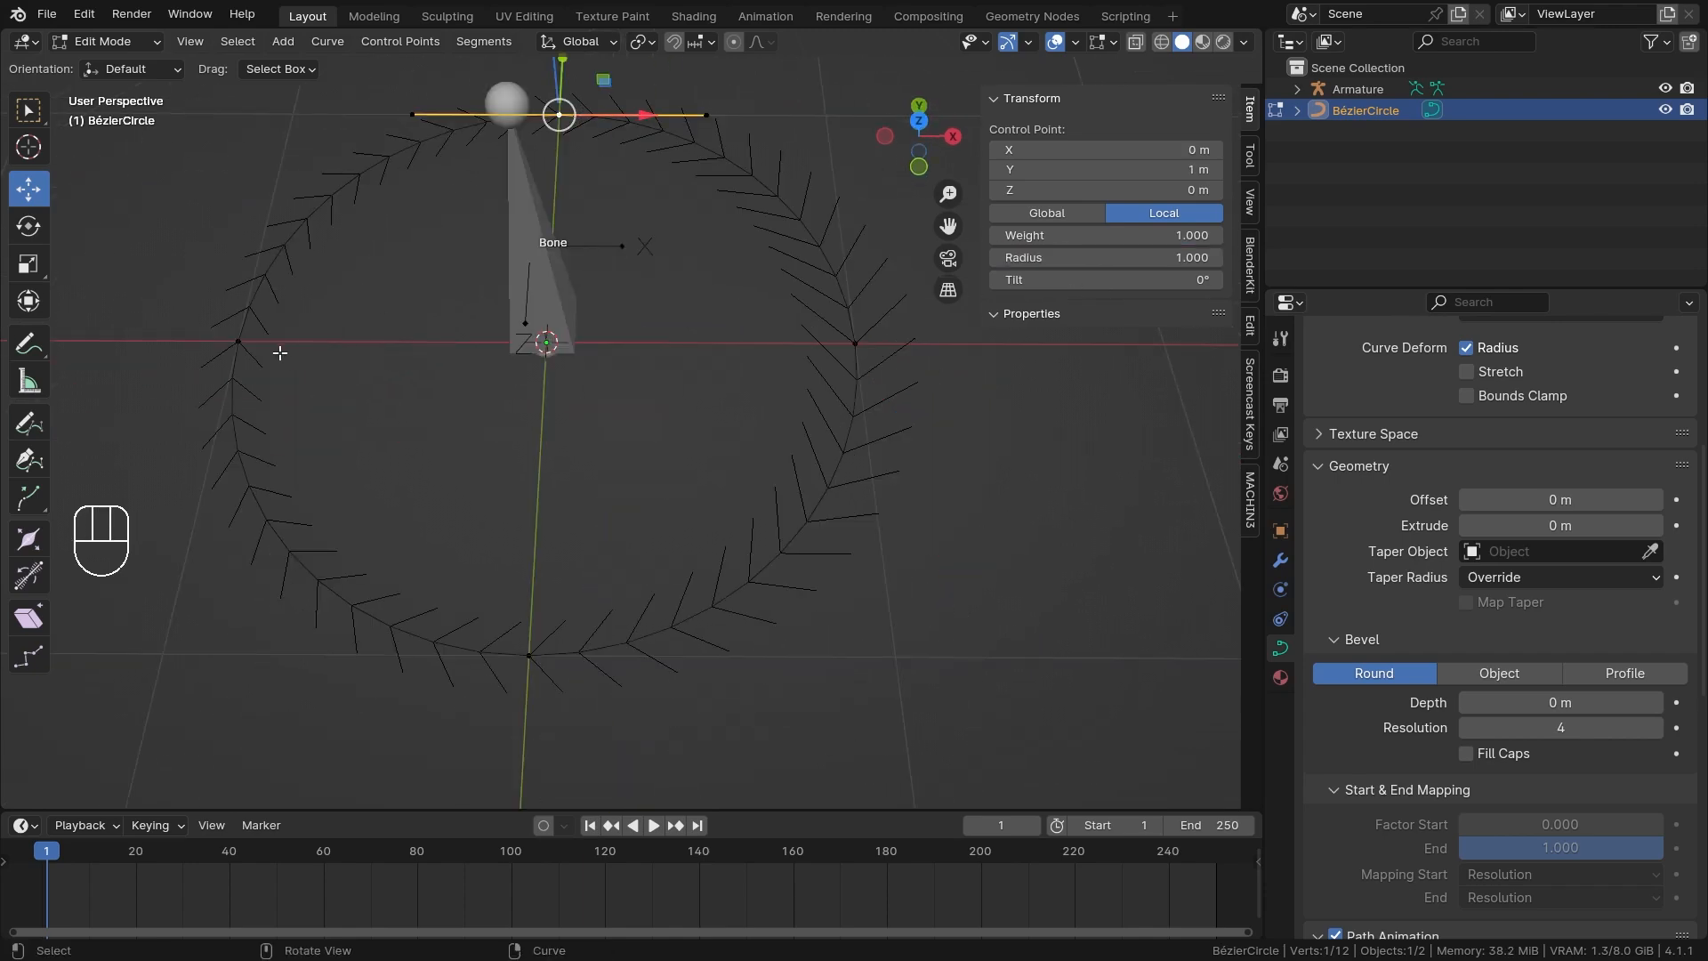
pyautogui.click(239, 342)
pyautogui.click(555, 672)
pyautogui.moveTo(556, 673); pyautogui.dragTo(753, 333, button='middle')
pyautogui.click(344, 424)
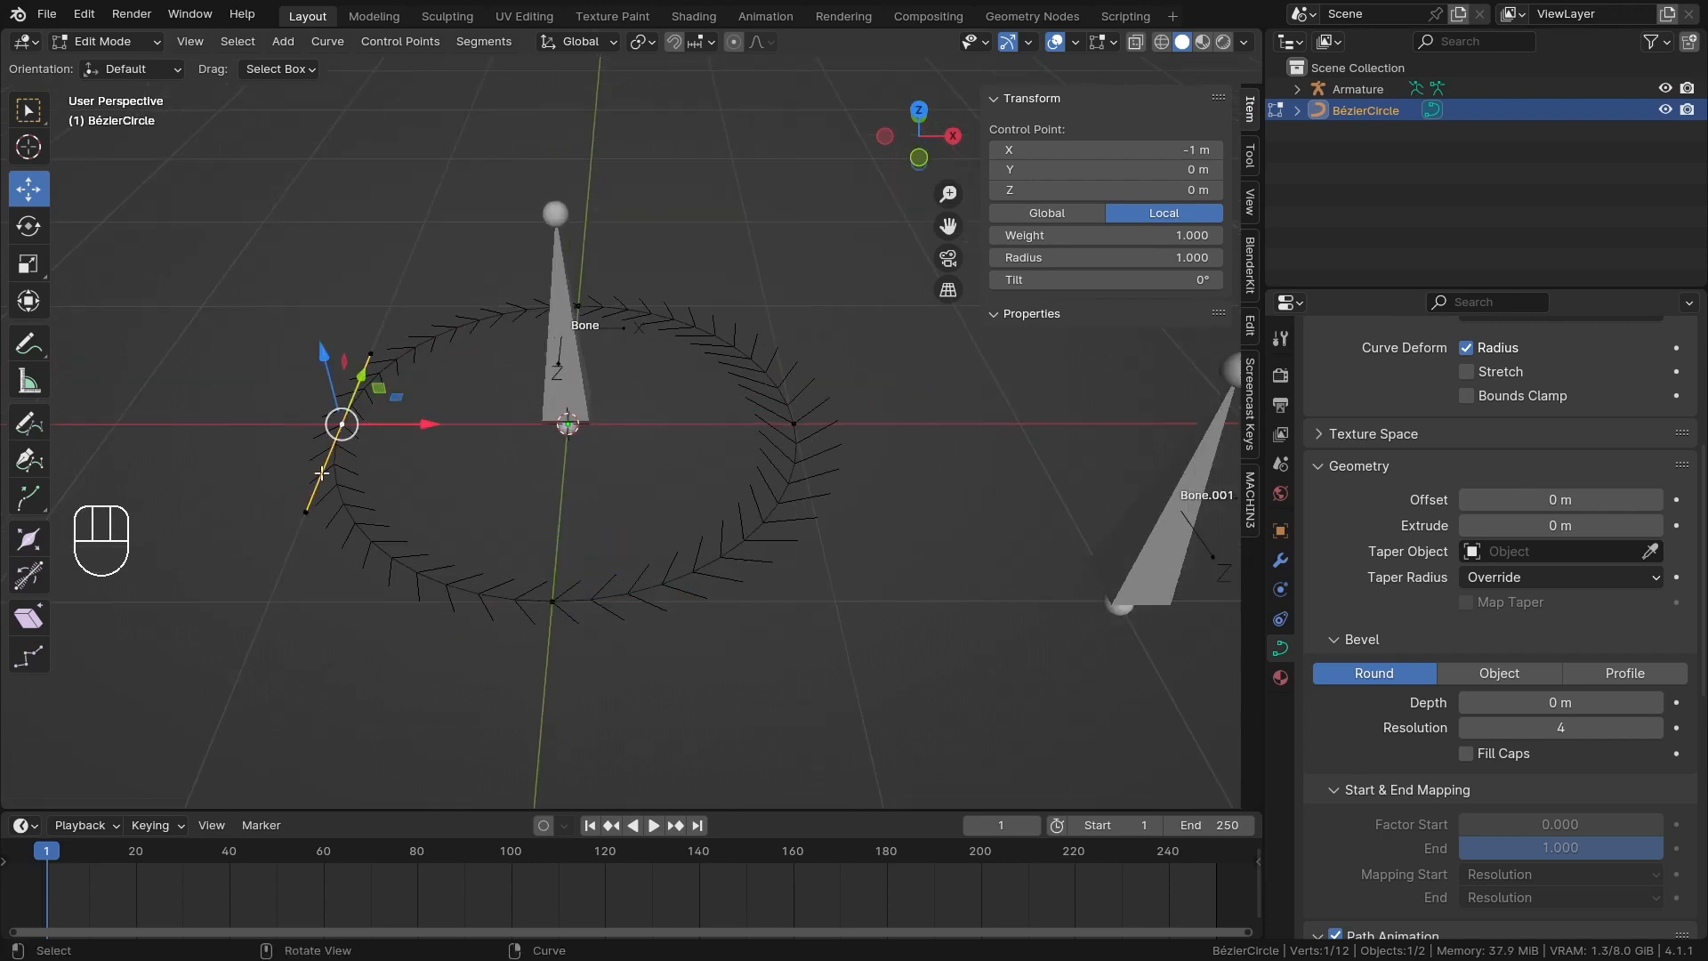
pyautogui.click(1110, 255)
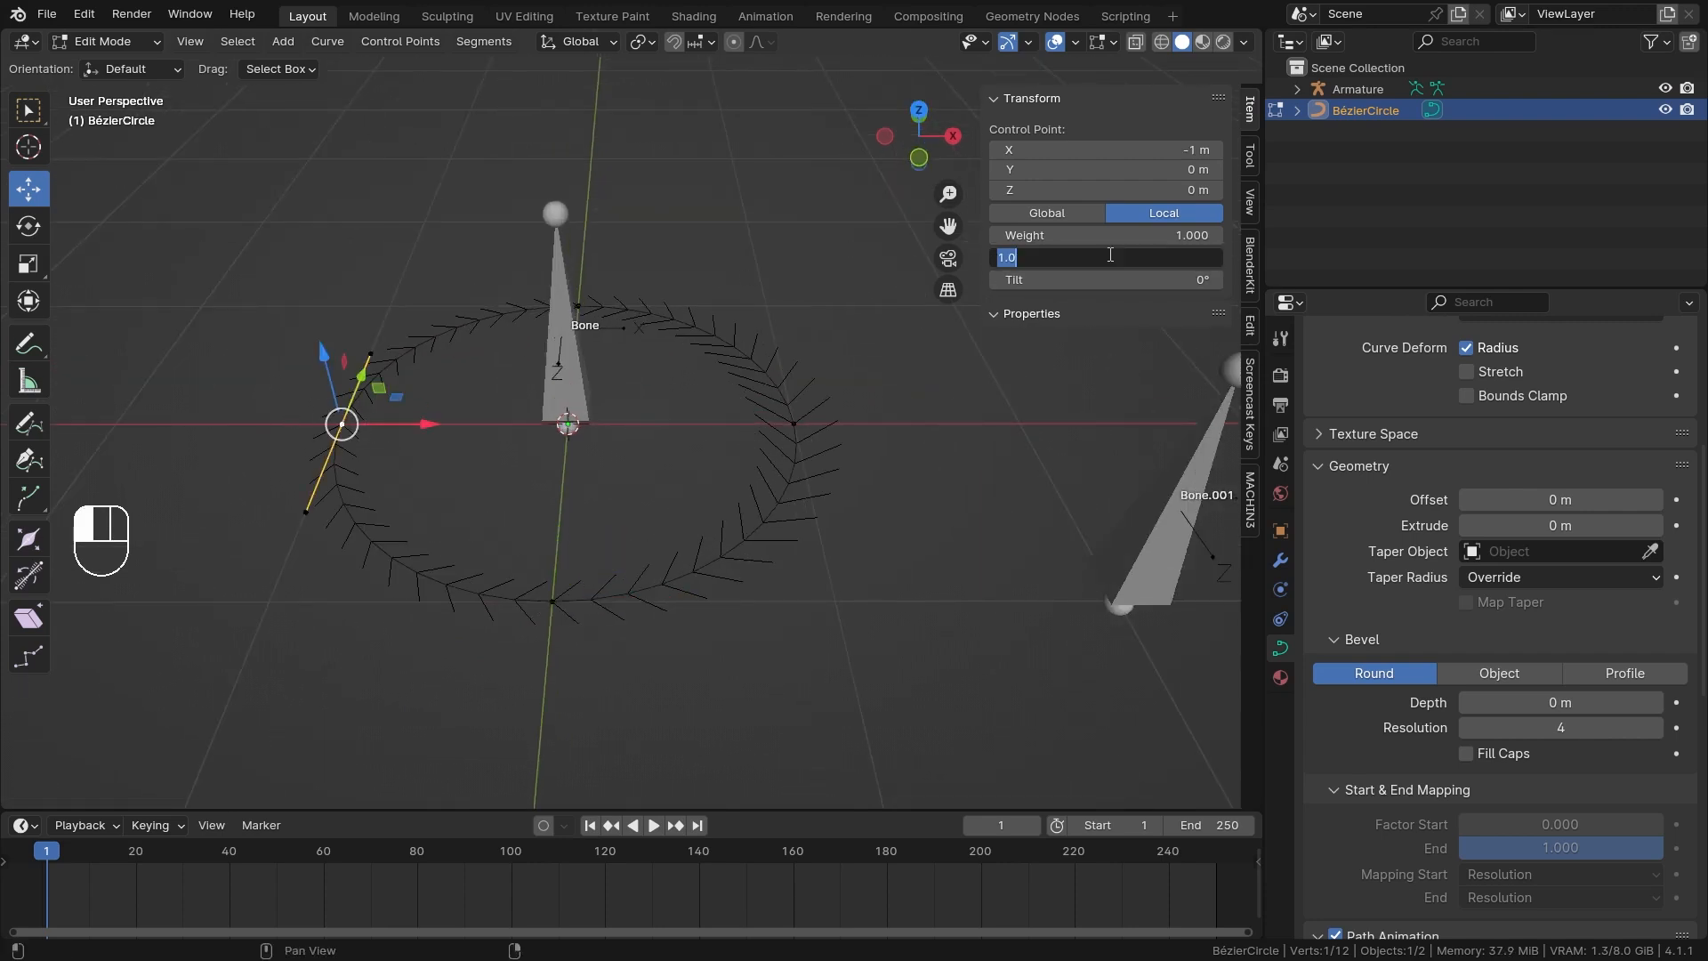
pyautogui.write('0.5')
pyautogui.press('Return')
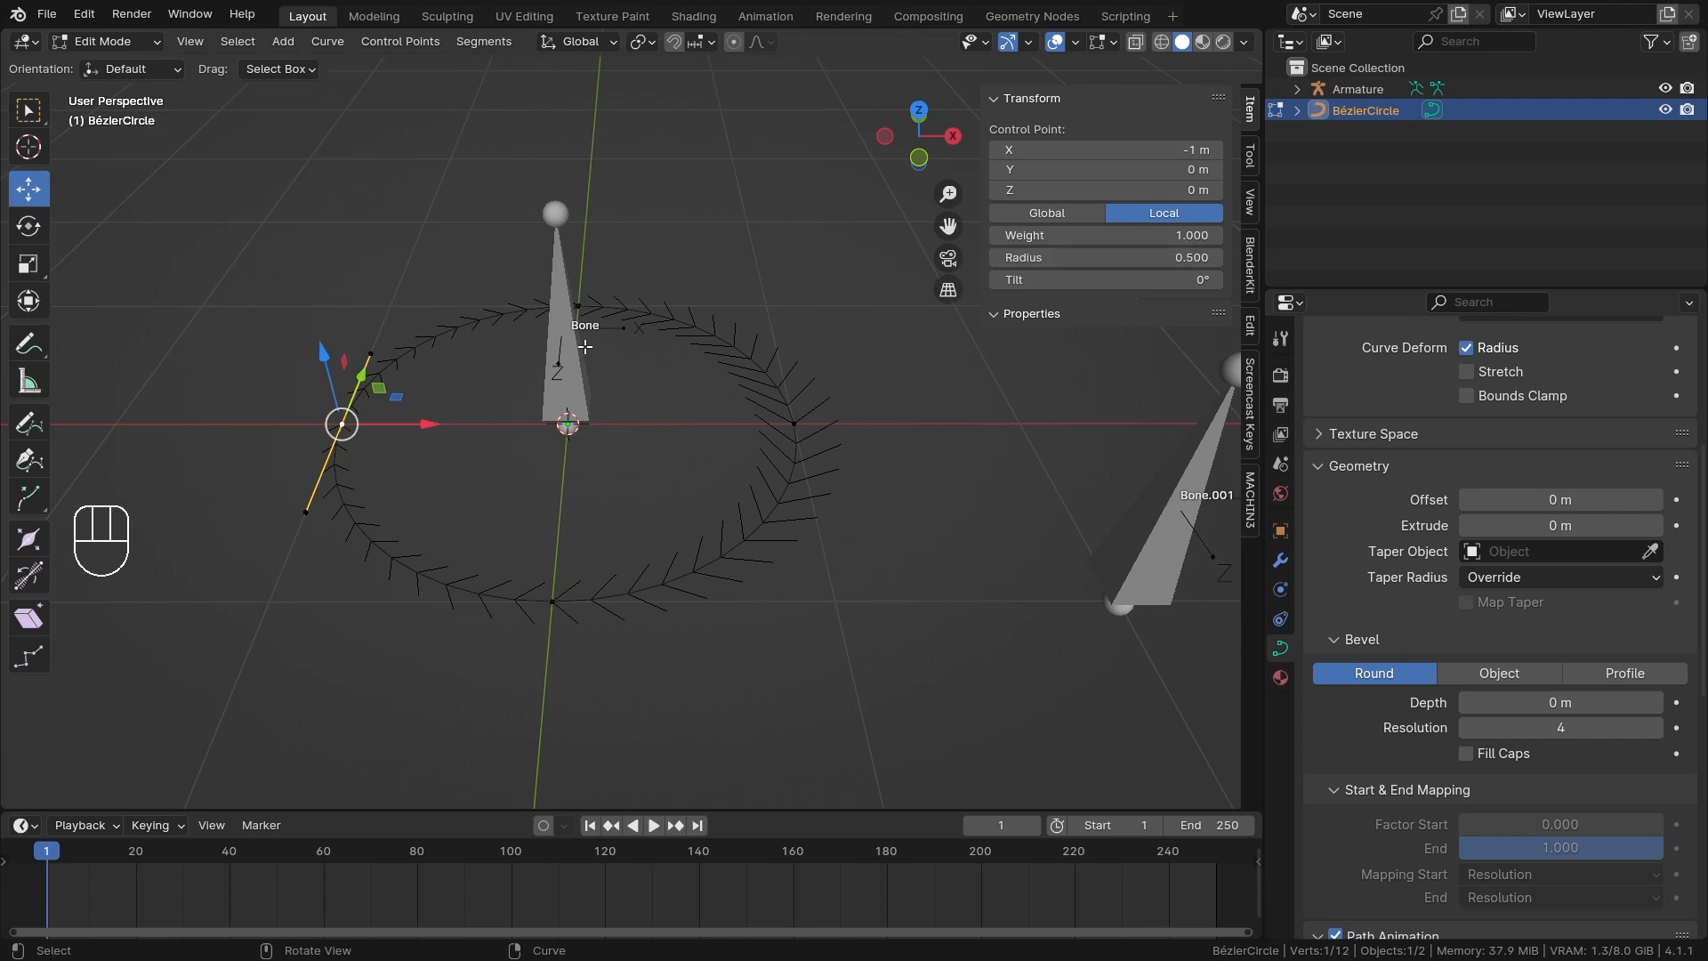
# Leave curve editing, select the armature to show Bone.001's constraints, and switch it to Pose Mode.
pyautogui.hotkey('ctrl', 'Tab')
pyautogui.click(580, 307)
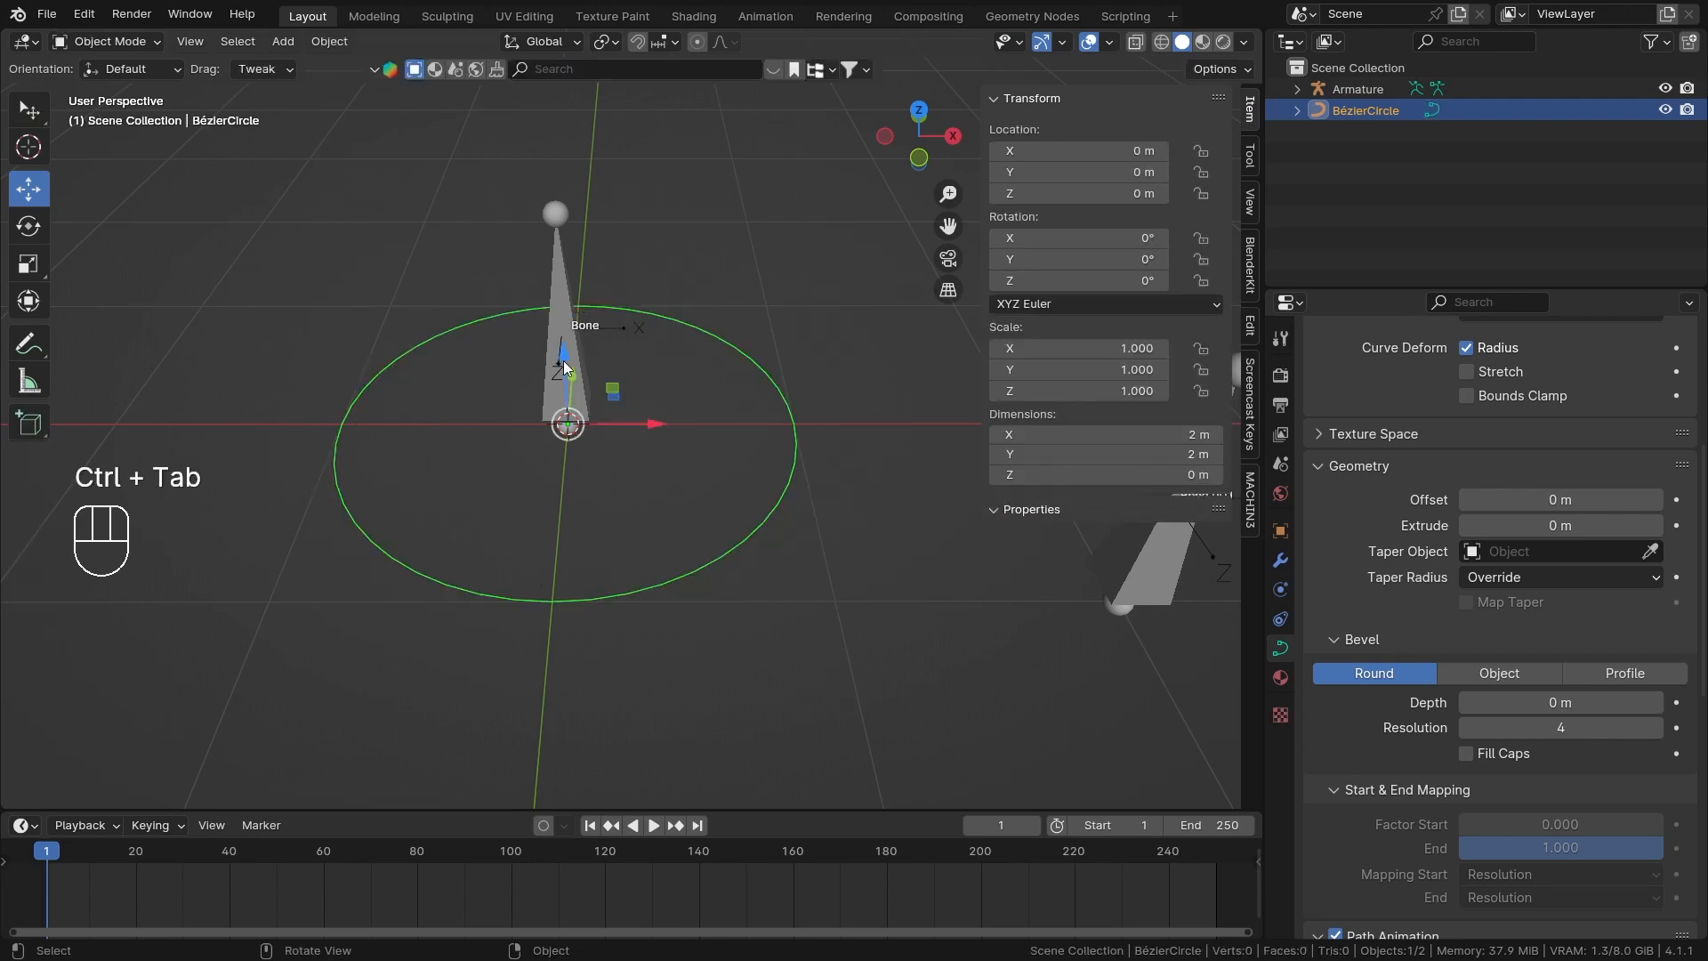
pyautogui.click(563, 360)
pyautogui.click(1281, 678)
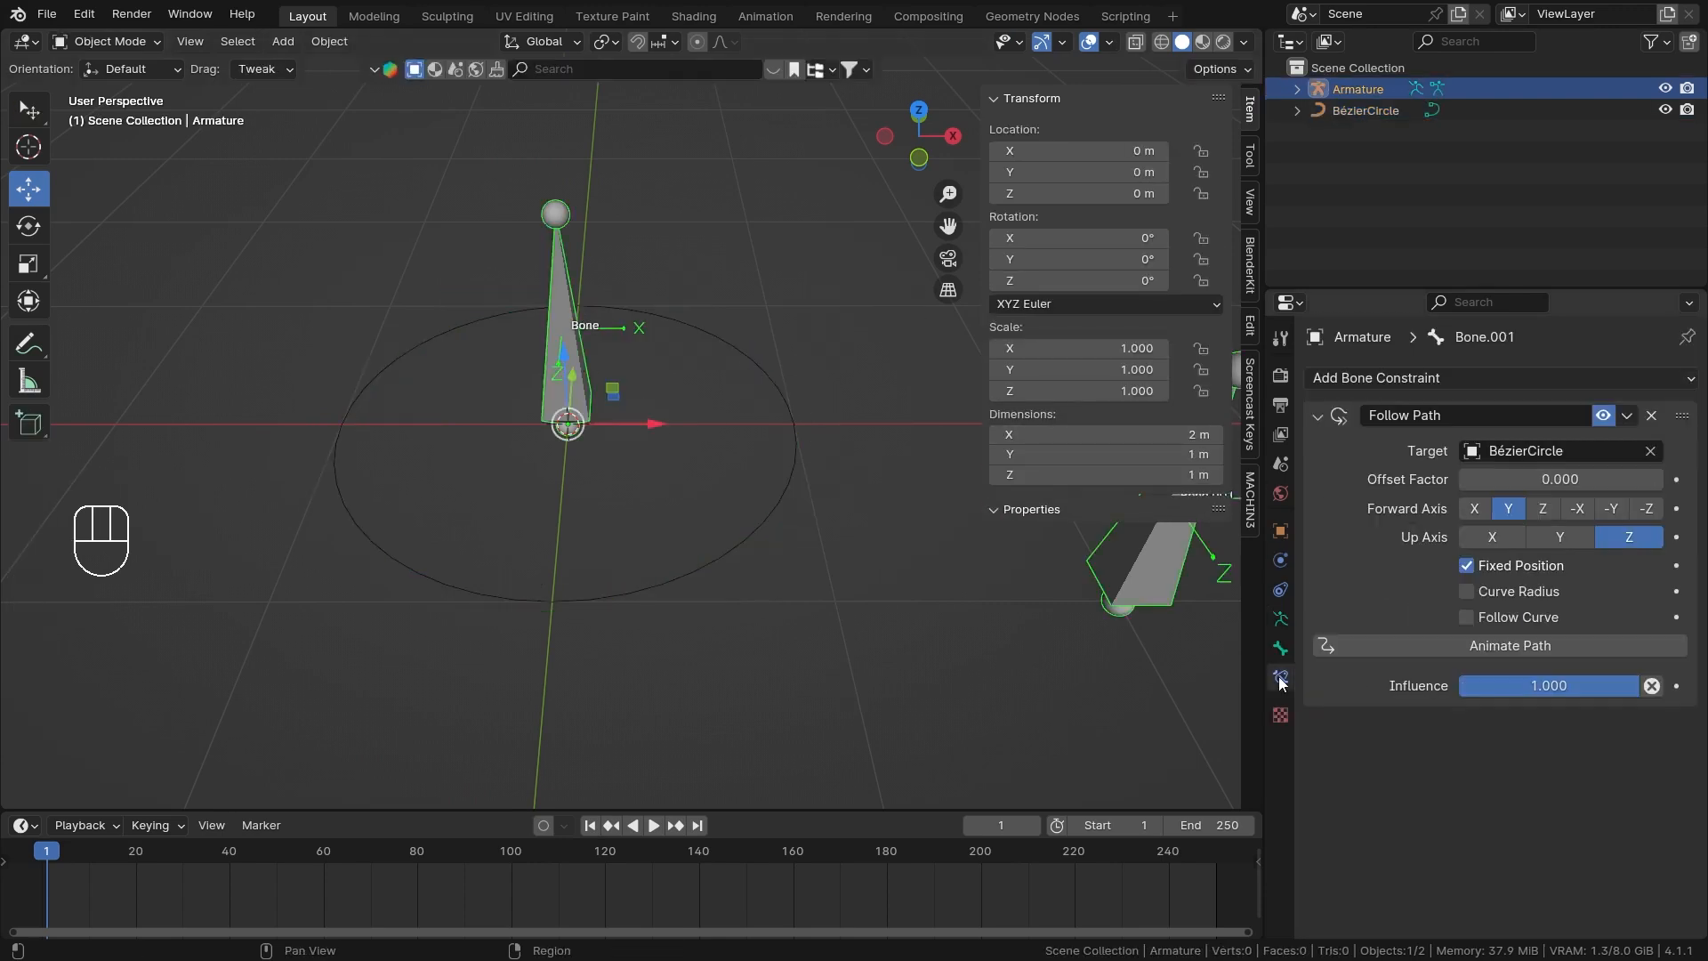
pyautogui.scroll(-4, 598, 477)
pyautogui.keyDown('shift'); pyautogui.moveTo(752, 445); pyautogui.dragTo(602, 495, button='middle'); pyautogui.keyUp('shift')
pyautogui.hotkey('ctrl', 'Tab')
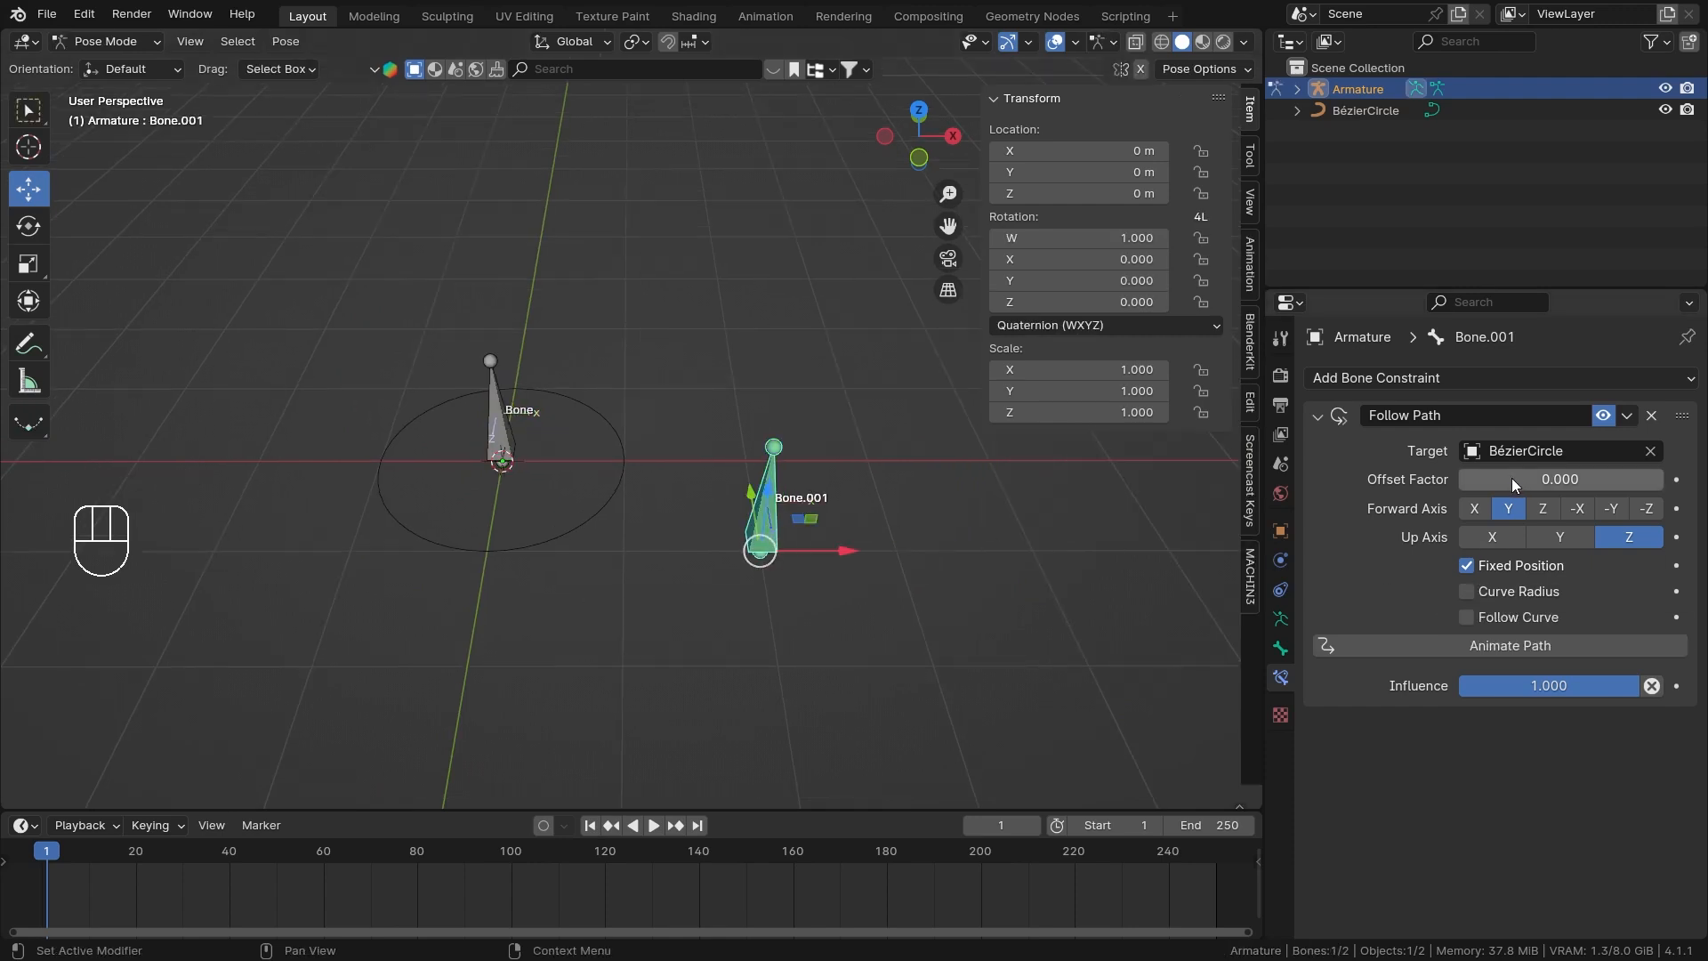
# Turn off Fixed Position on Bone.001's Follow Path constraint and try sliding its Offset.
pyautogui.moveTo(1512, 478); pyautogui.dragTo(1459, 479)
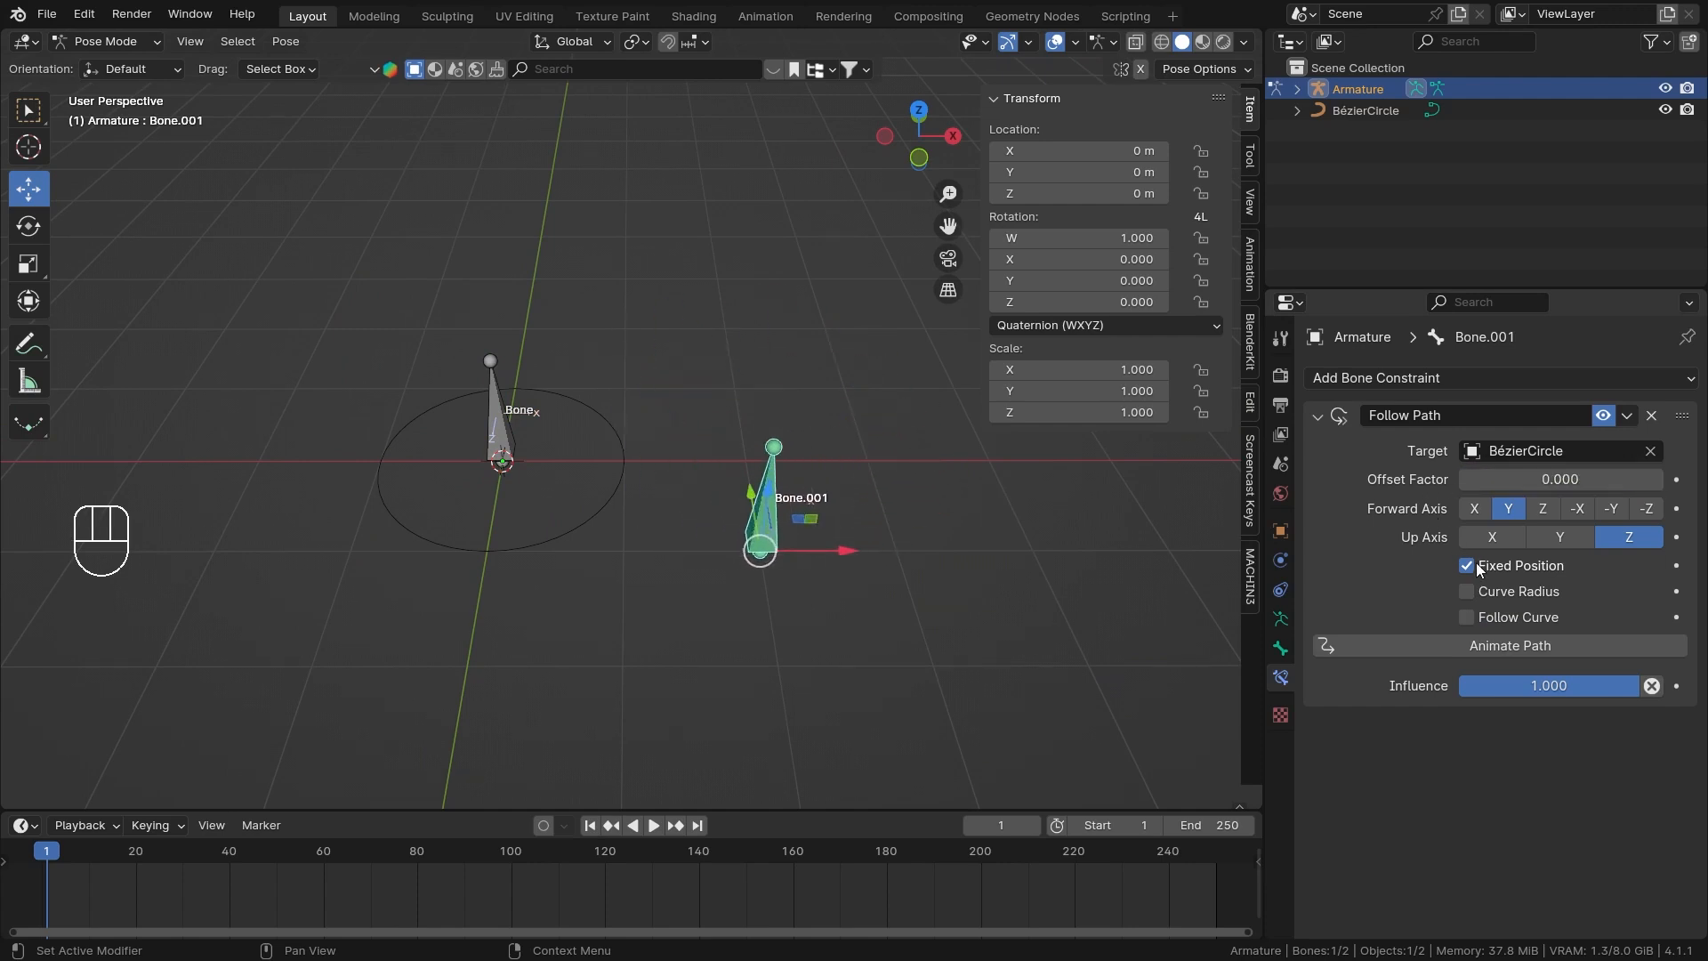
pyautogui.scroll(2, 761, 569)
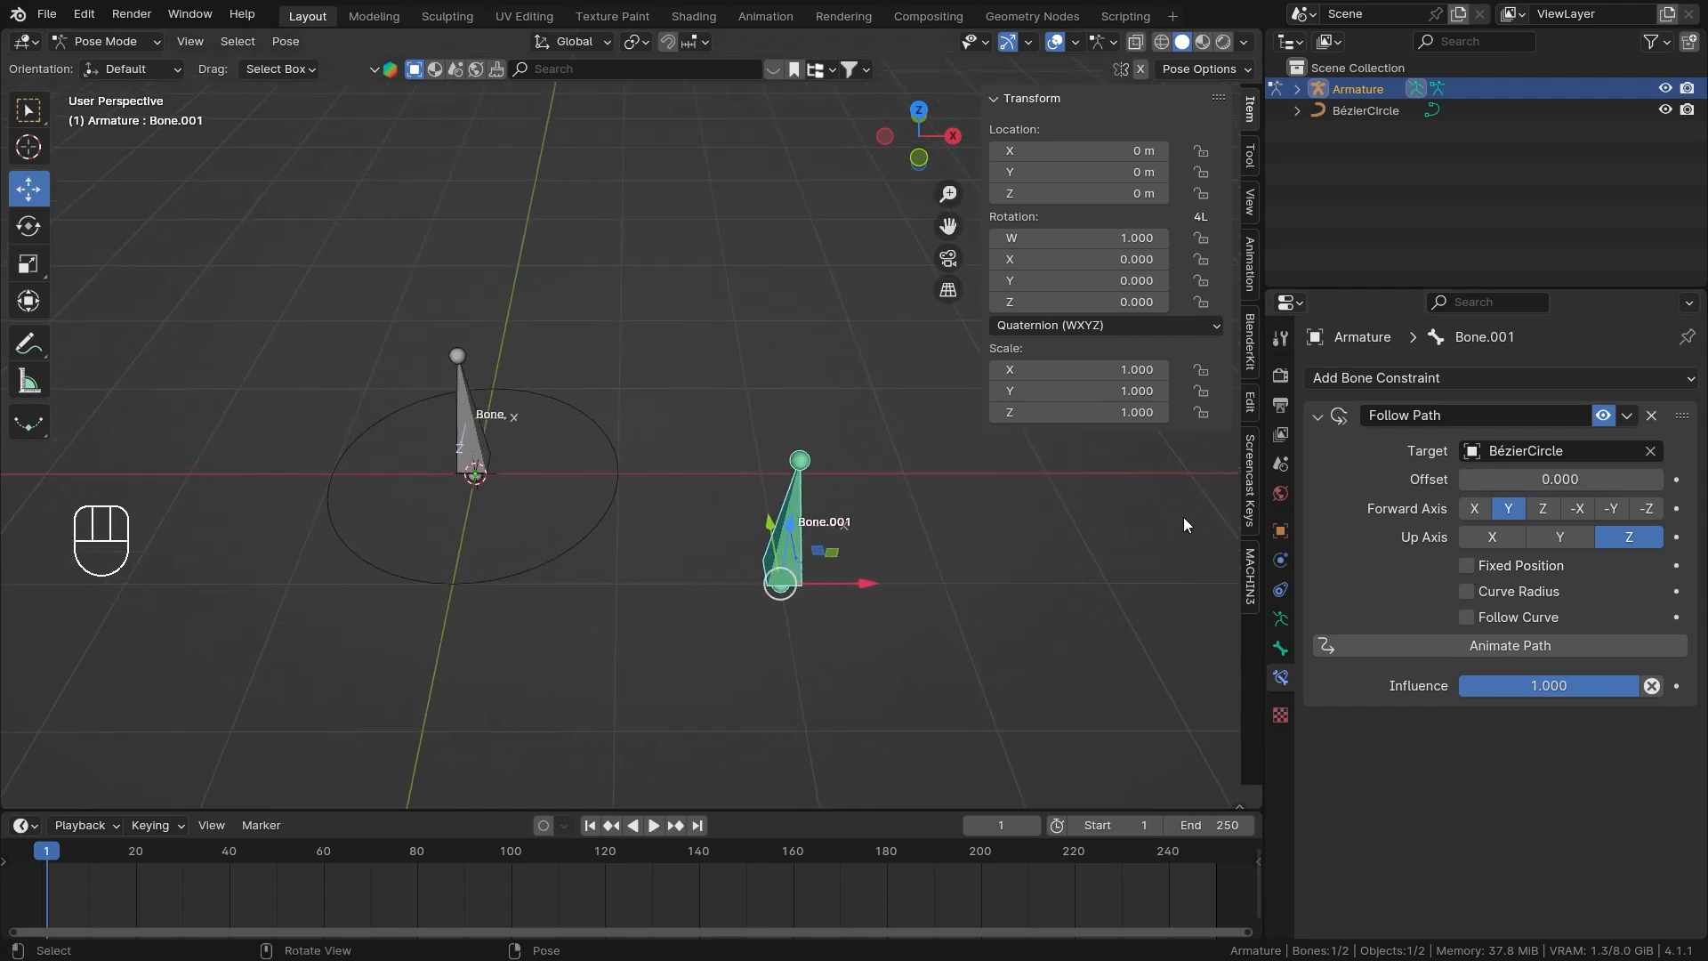
pyautogui.moveTo(1530, 479); pyautogui.dragTo(1343, 479)
pyautogui.rightClick(1530, 479)
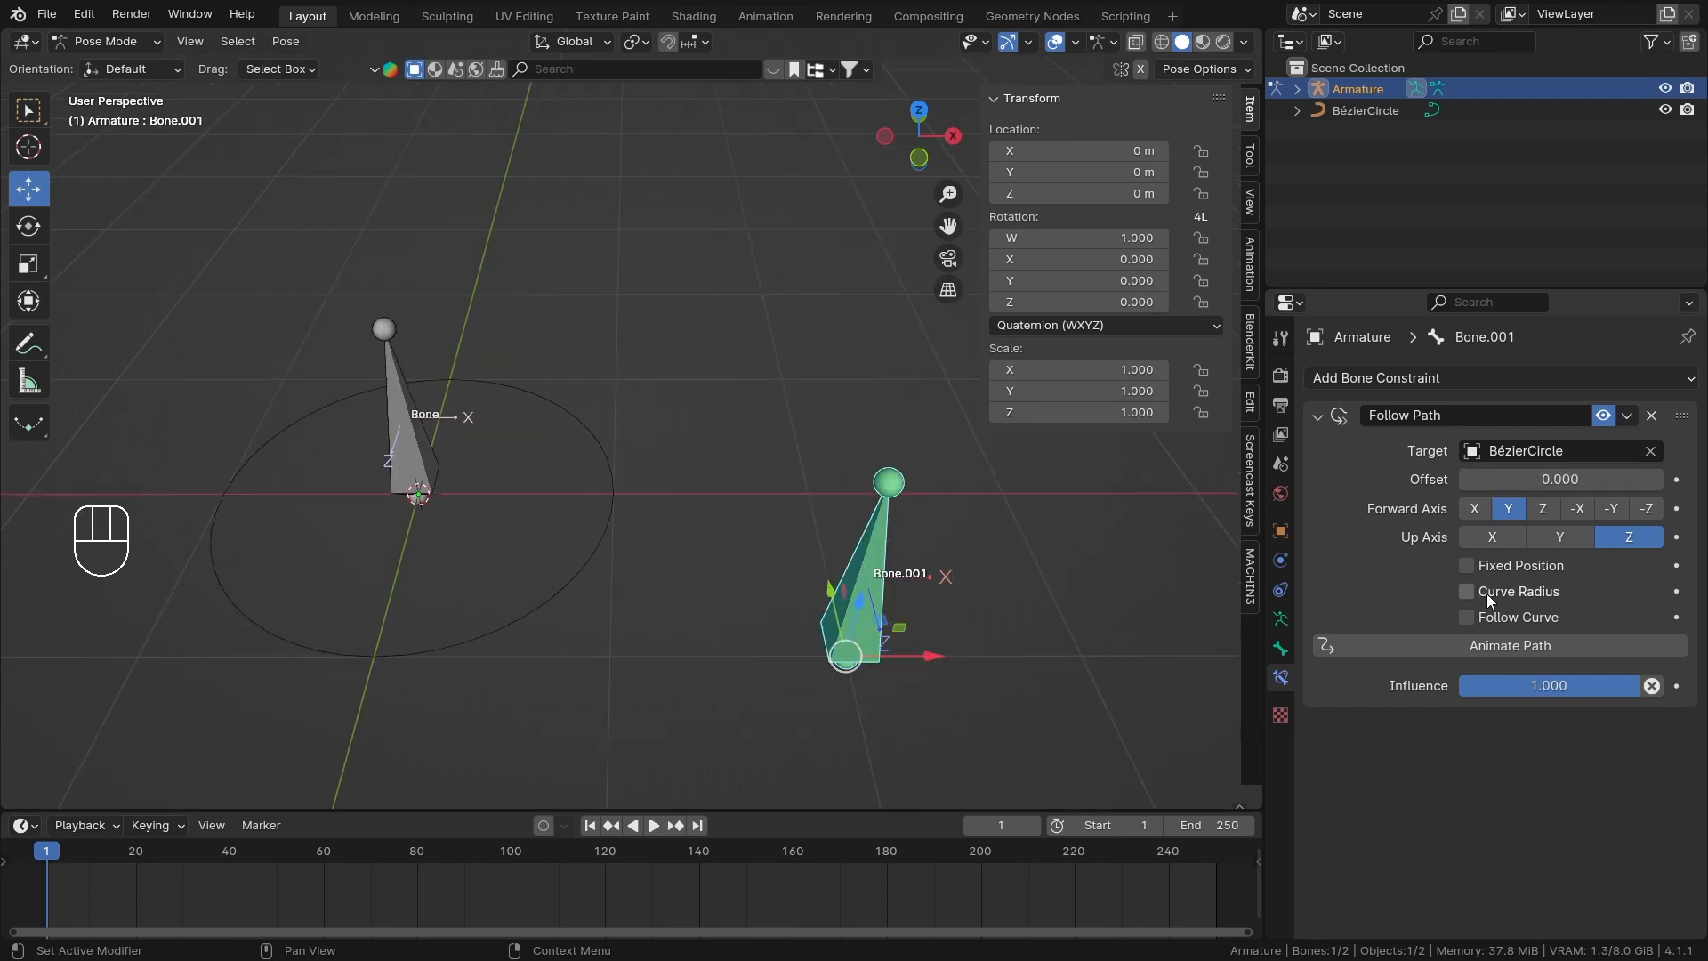
# Enable Curve Radius on the Follow Path constraint and slide its Offset to -20.2.
pyautogui.keyDown('shift'); pyautogui.moveTo(787, 538); pyautogui.dragTo(731, 532, button='middle'); pyautogui.keyUp('shift')
pyautogui.moveTo(1561, 479); pyautogui.dragTo(1381, 478)
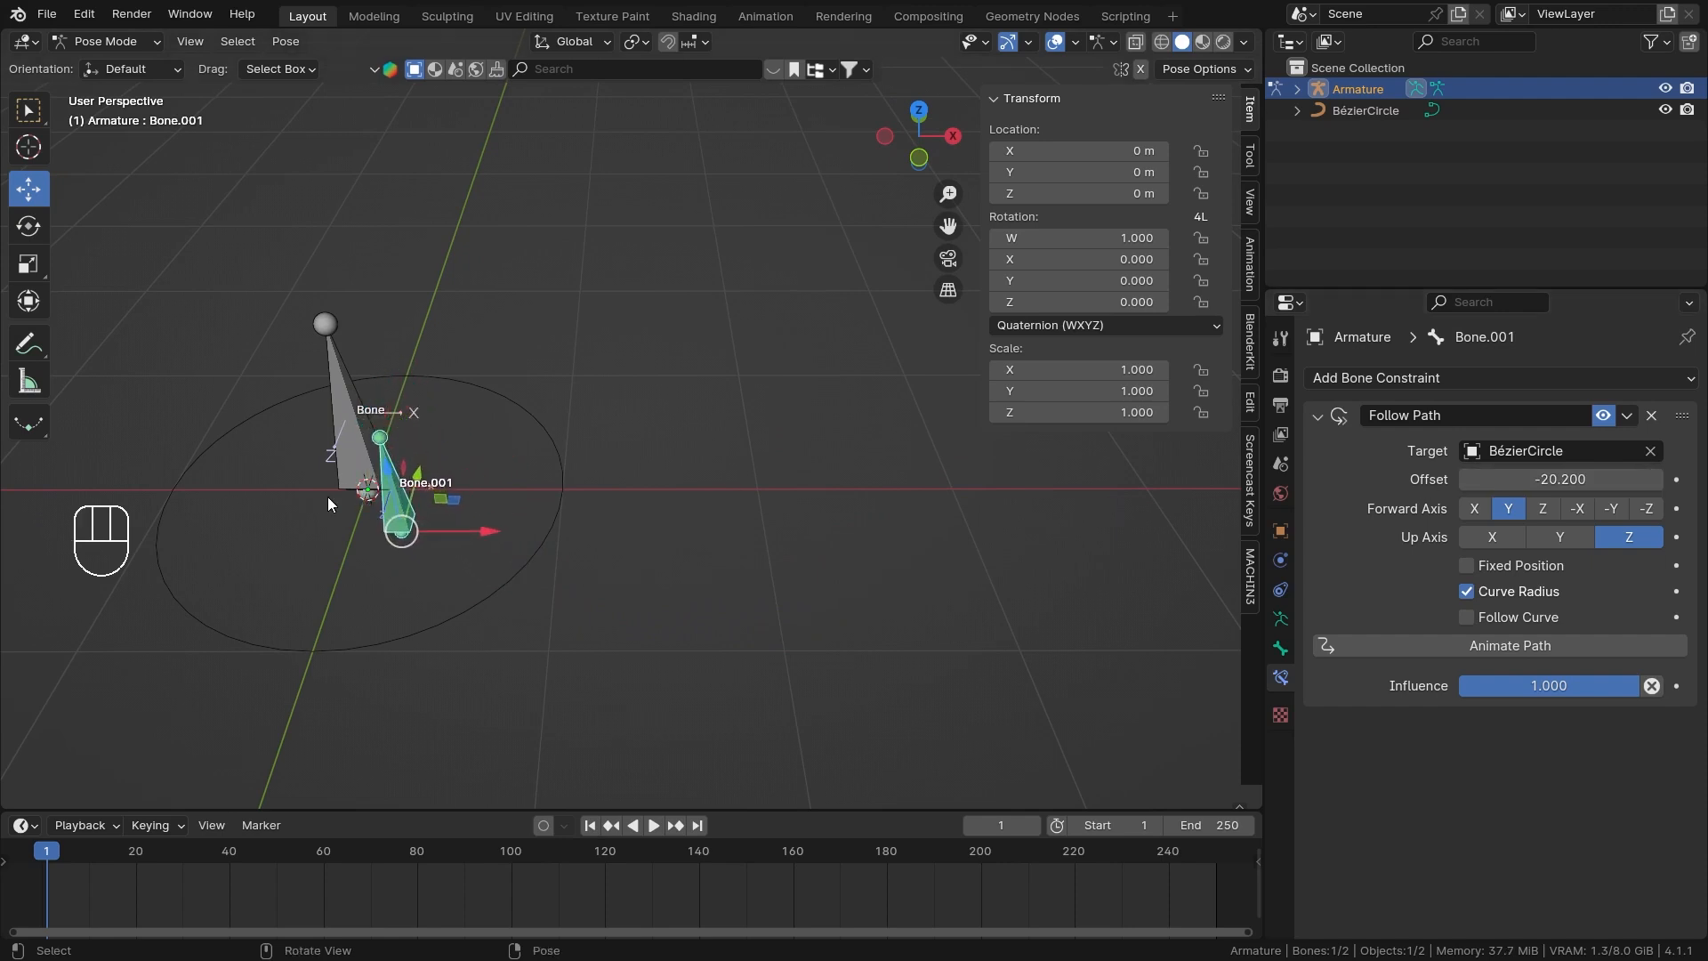
# Leave Pose Mode, move the Bézier circle along X to 2 m, and return the armature to Pose Mode.
pyautogui.keyDown('shift'); pyautogui.moveTo(497, 409); pyautogui.dragTo(674, 383, button='middle'); pyautogui.keyUp('shift')
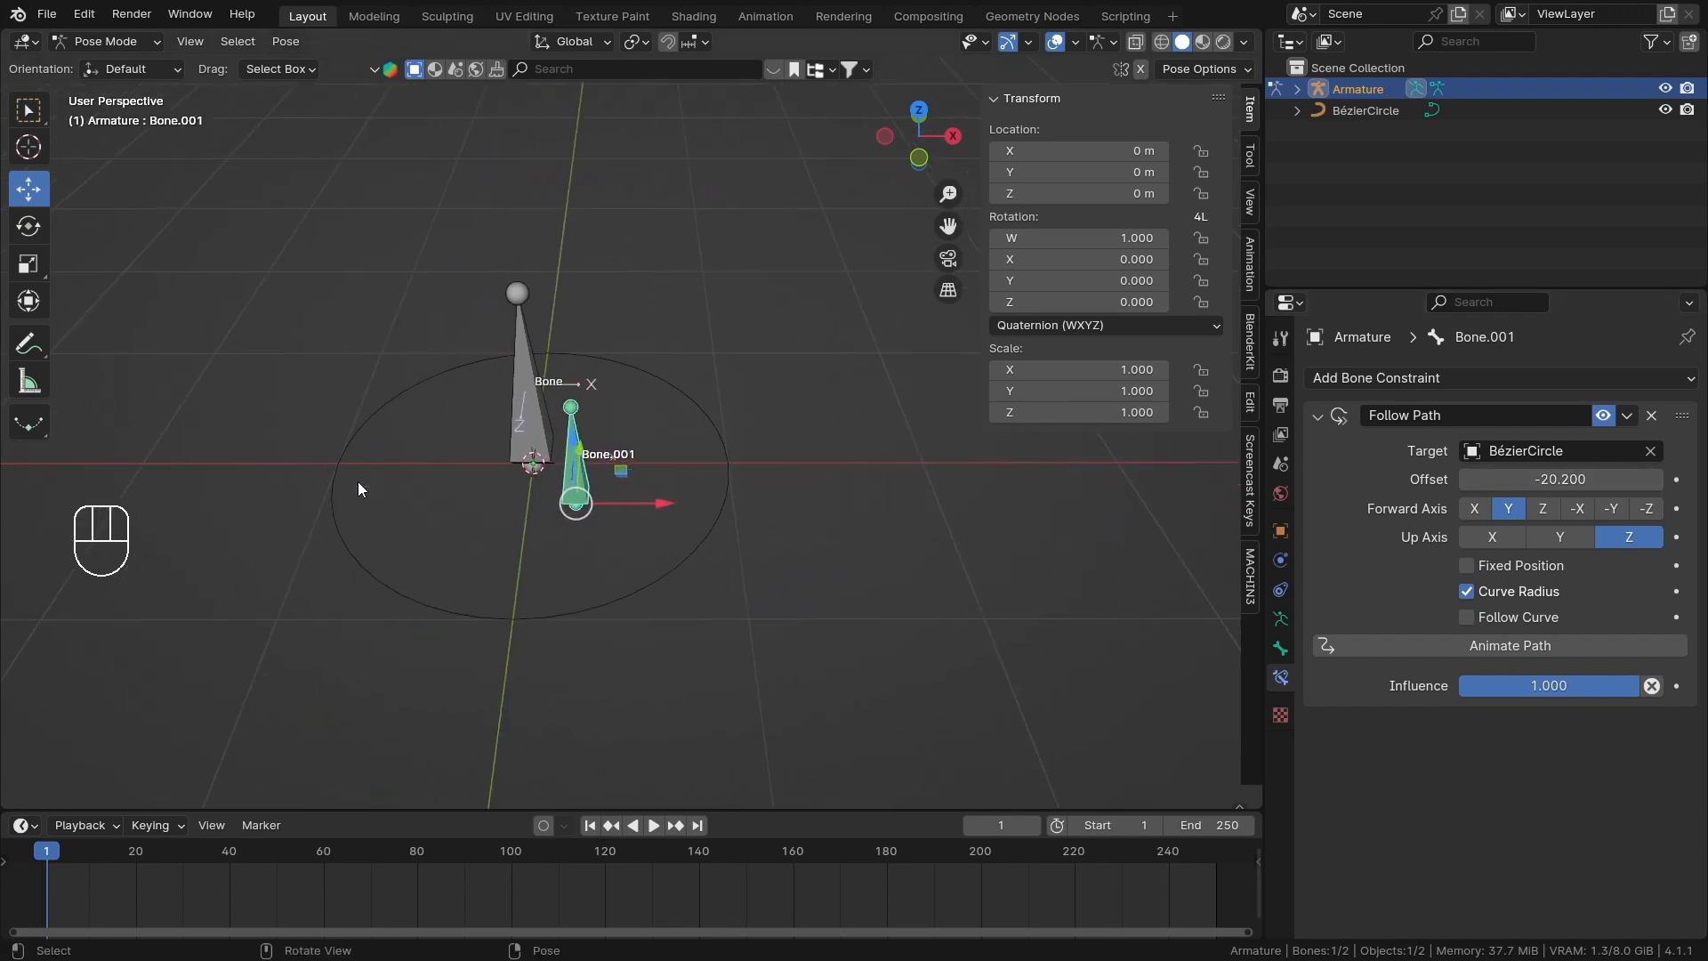
pyautogui.keyDown('shift'); pyautogui.moveTo(358, 488); pyautogui.dragTo(282, 495, button='middle'); pyautogui.keyUp('shift')
pyautogui.hotkey('ctrl', 'Tab')
pyautogui.click(649, 492)
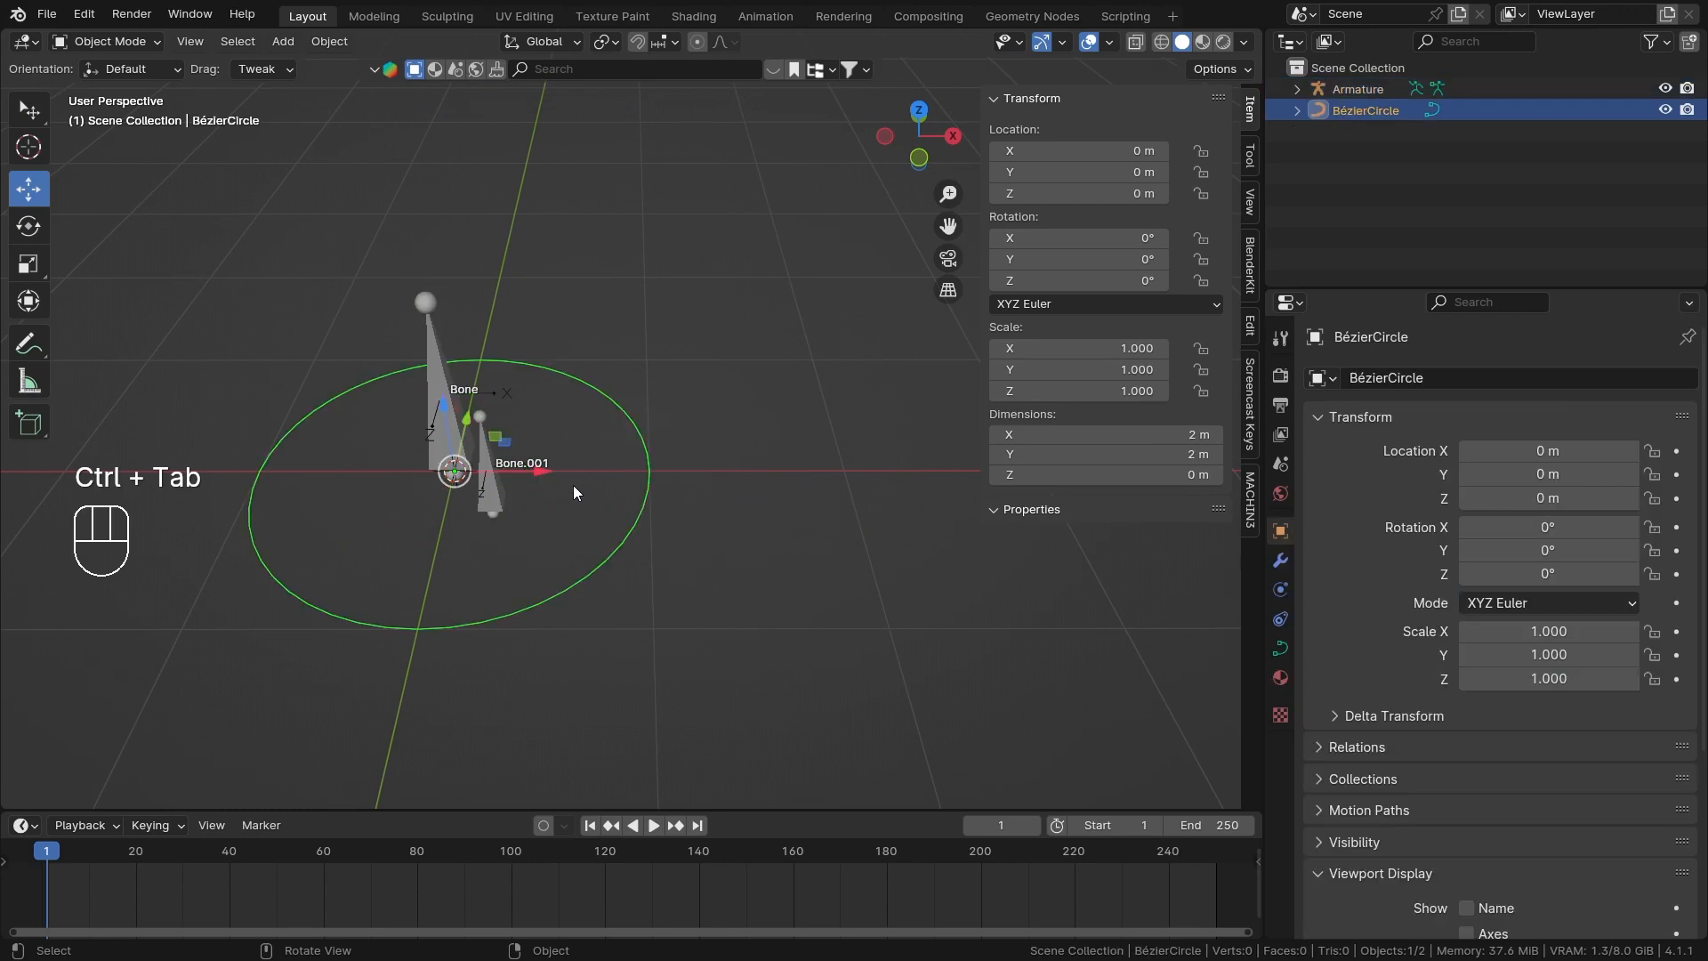
pyautogui.moveTo(573, 484); pyautogui.dragTo(886, 468)
pyautogui.keyDown('shift'); pyautogui.moveTo(886, 469); pyautogui.dragTo(676, 465, button='middle'); pyautogui.keyUp('shift')
pyautogui.click(692, 491)
pyautogui.hotkey('ctrl', 'Tab')
pyautogui.scroll(1, 578, 502)
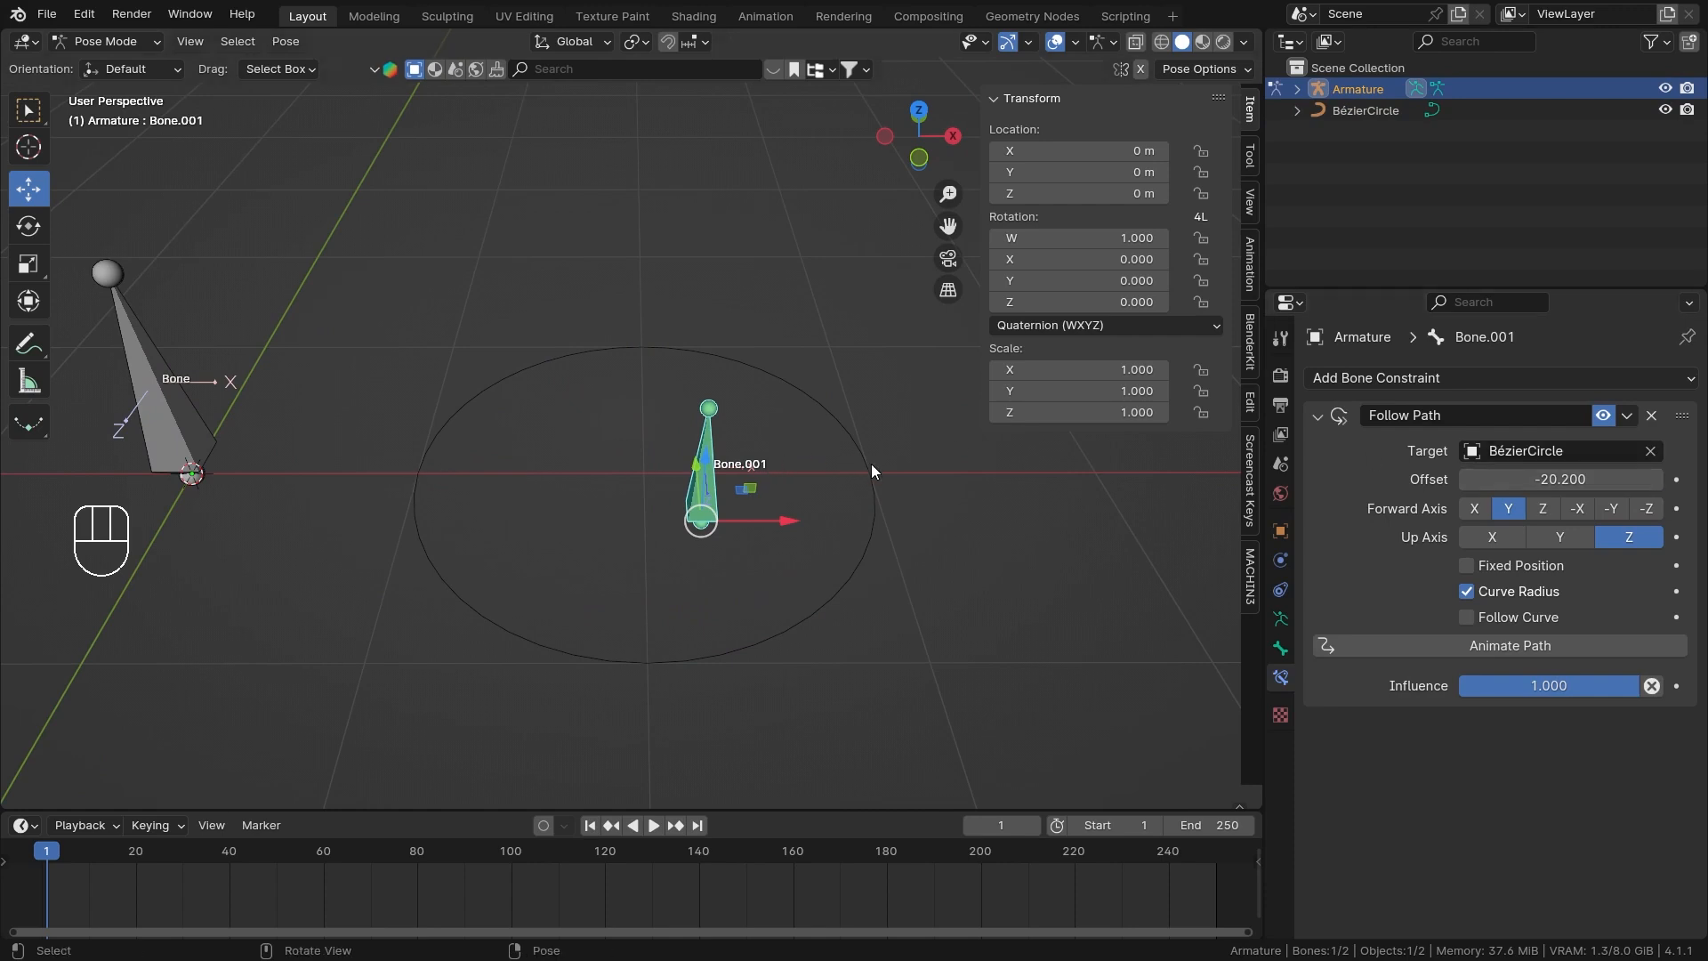
# Select the Bézier circle in Object Mode and give it thickness by increasing its round Bevel Depth.
pyautogui.hotkey('ctrl', 'Tab')
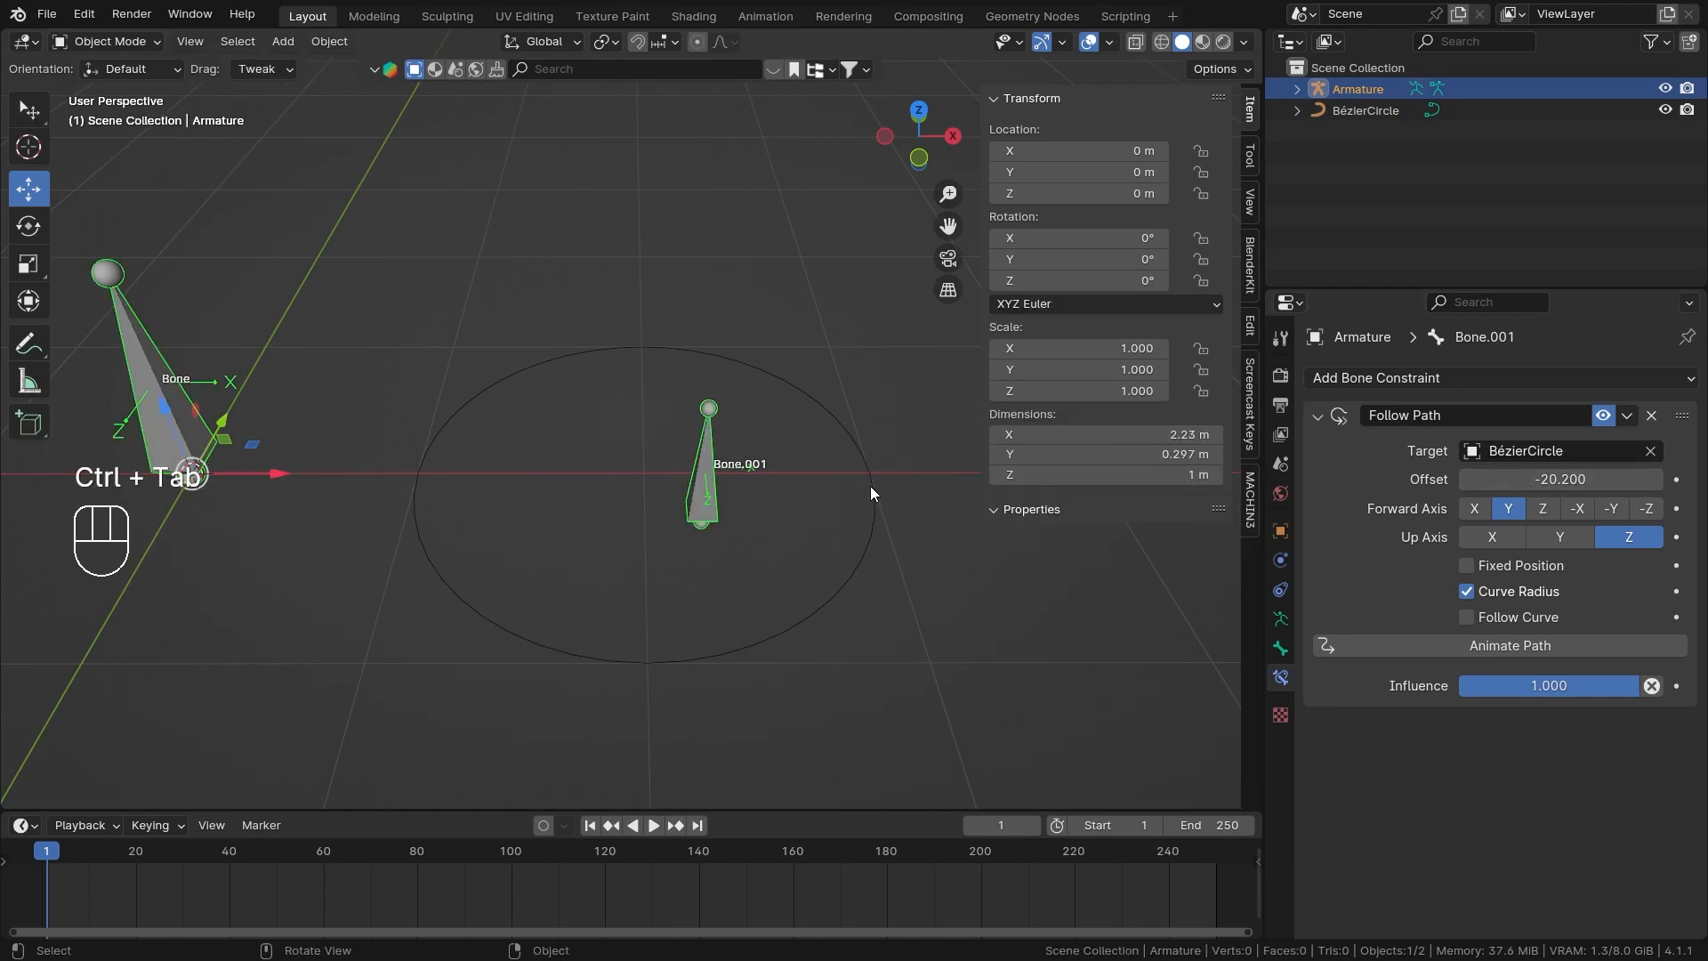
pyautogui.click(871, 486)
pyautogui.click(1275, 651)
pyautogui.scroll(-8, 1494, 716)
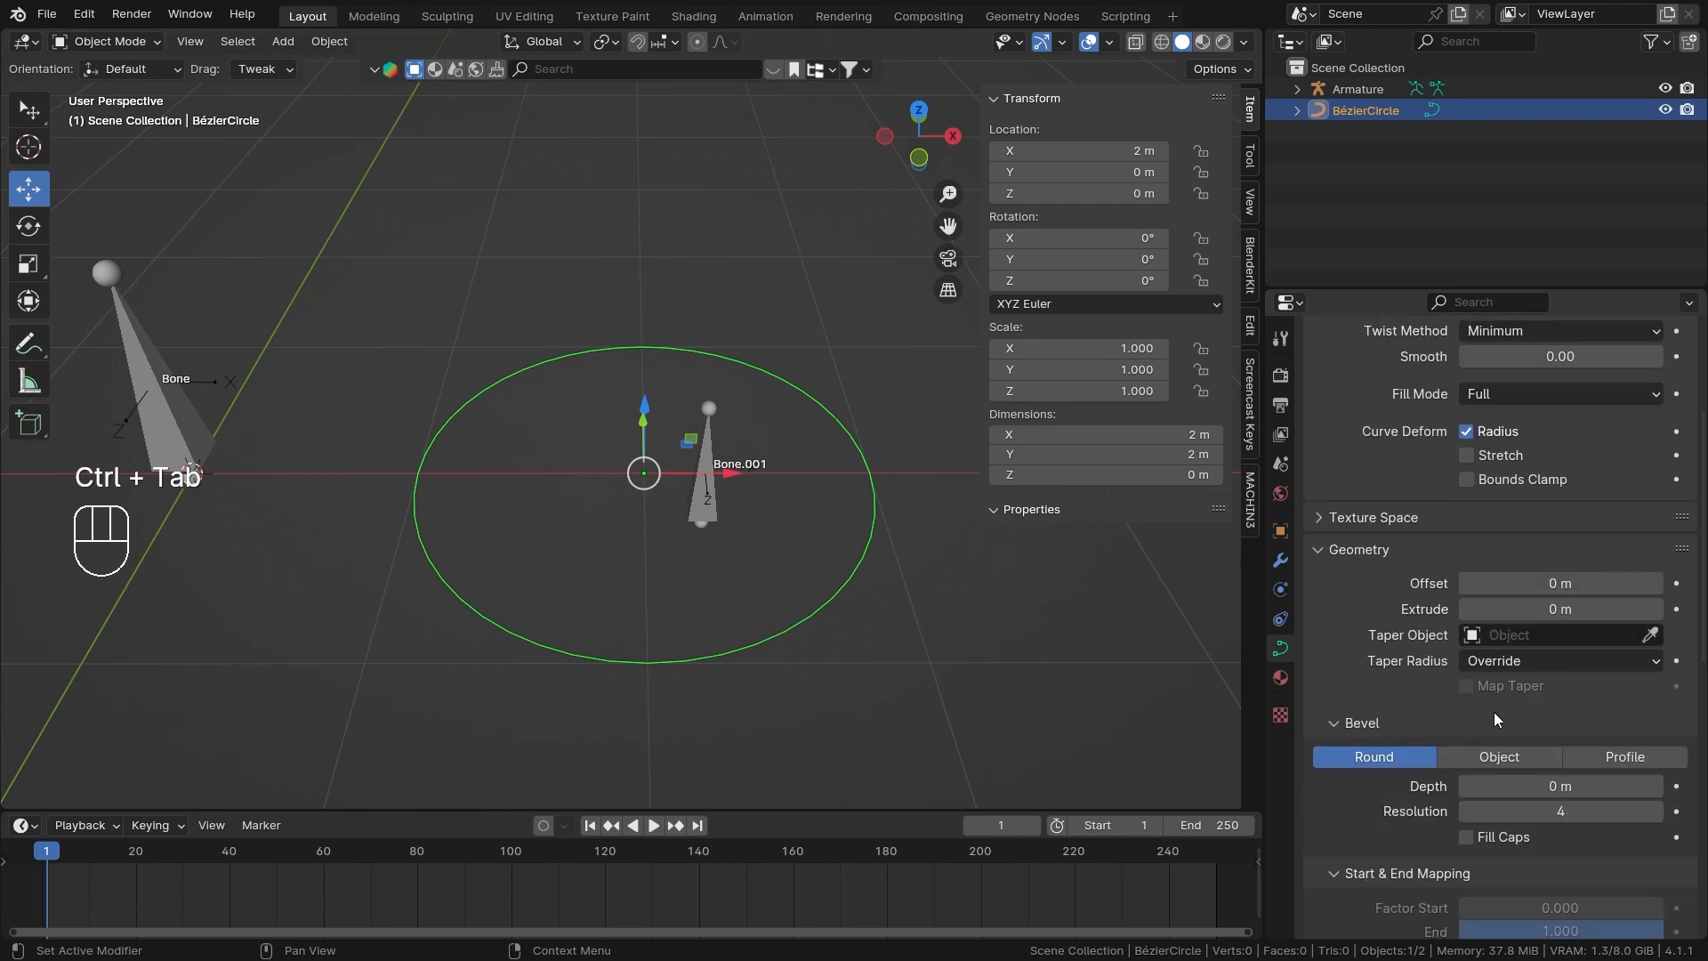
pyautogui.keyDown('shift'); pyautogui.moveTo(1555, 703); pyautogui.dragTo(1588, 703); pyautogui.keyUp('shift')
pyautogui.keyDown('shift'); pyautogui.moveTo(1588, 703); pyautogui.dragTo(1582, 702); pyautogui.keyUp('shift')
# Return to Bone.001's constraints in Pose Mode and slide the Follow Path Offset to -71.460.
pyautogui.click(703, 498)
pyautogui.hotkey('ctrl', 'Tab')
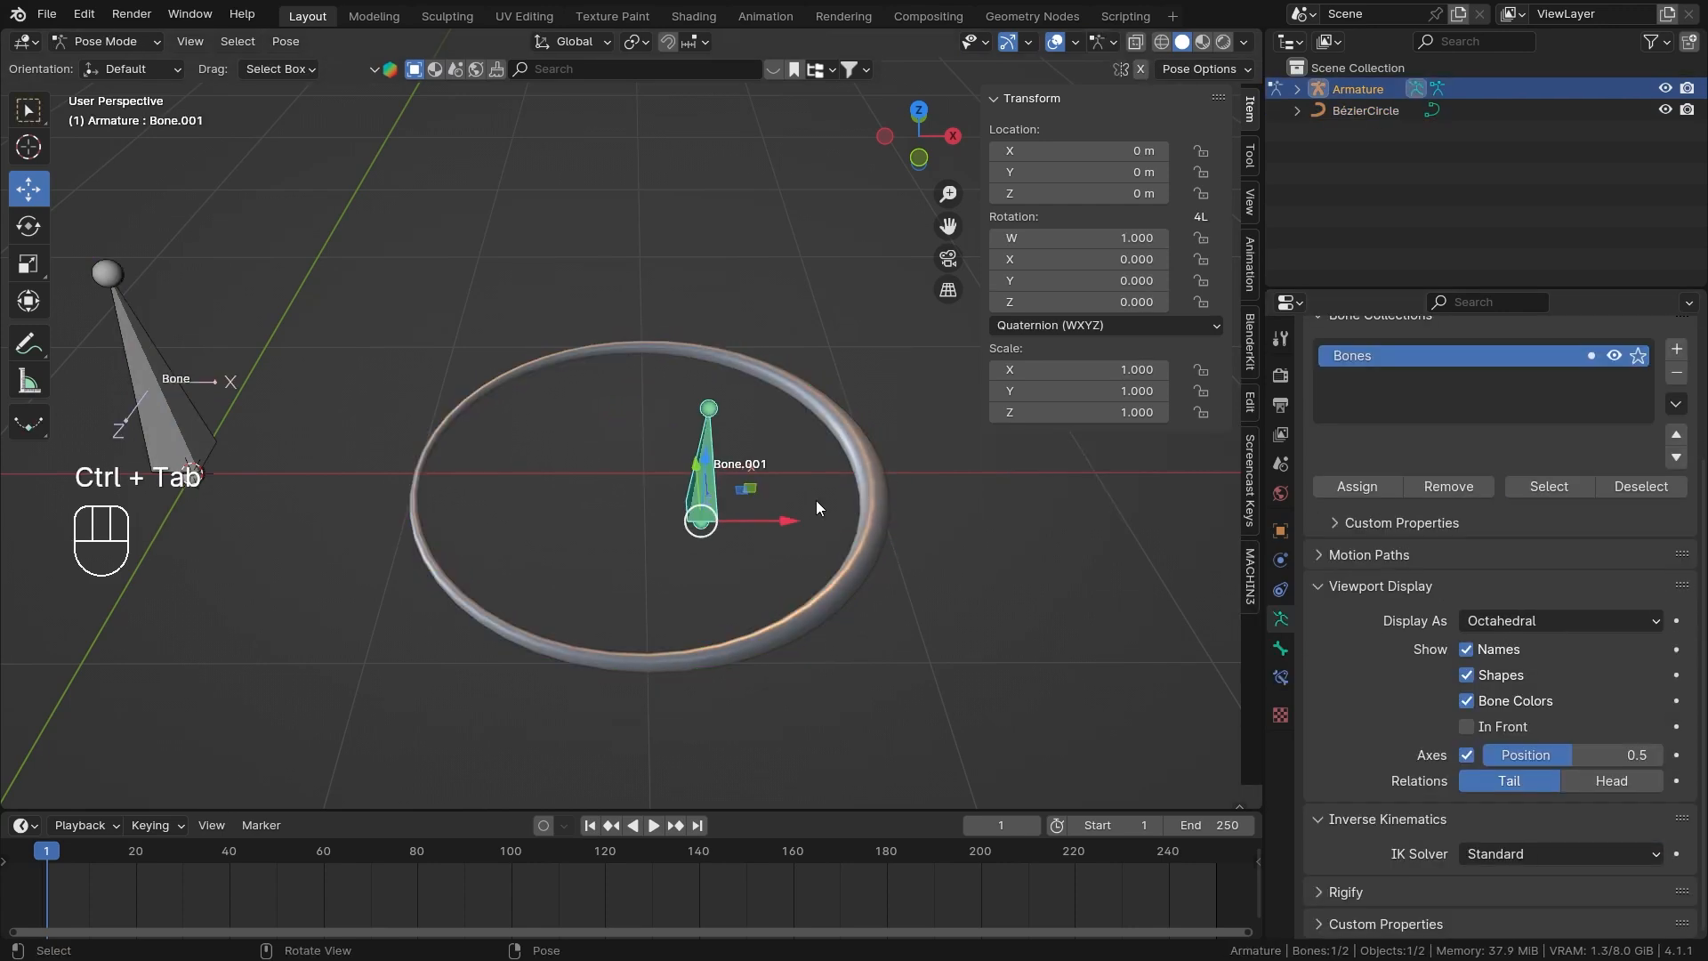
pyautogui.click(1282, 678)
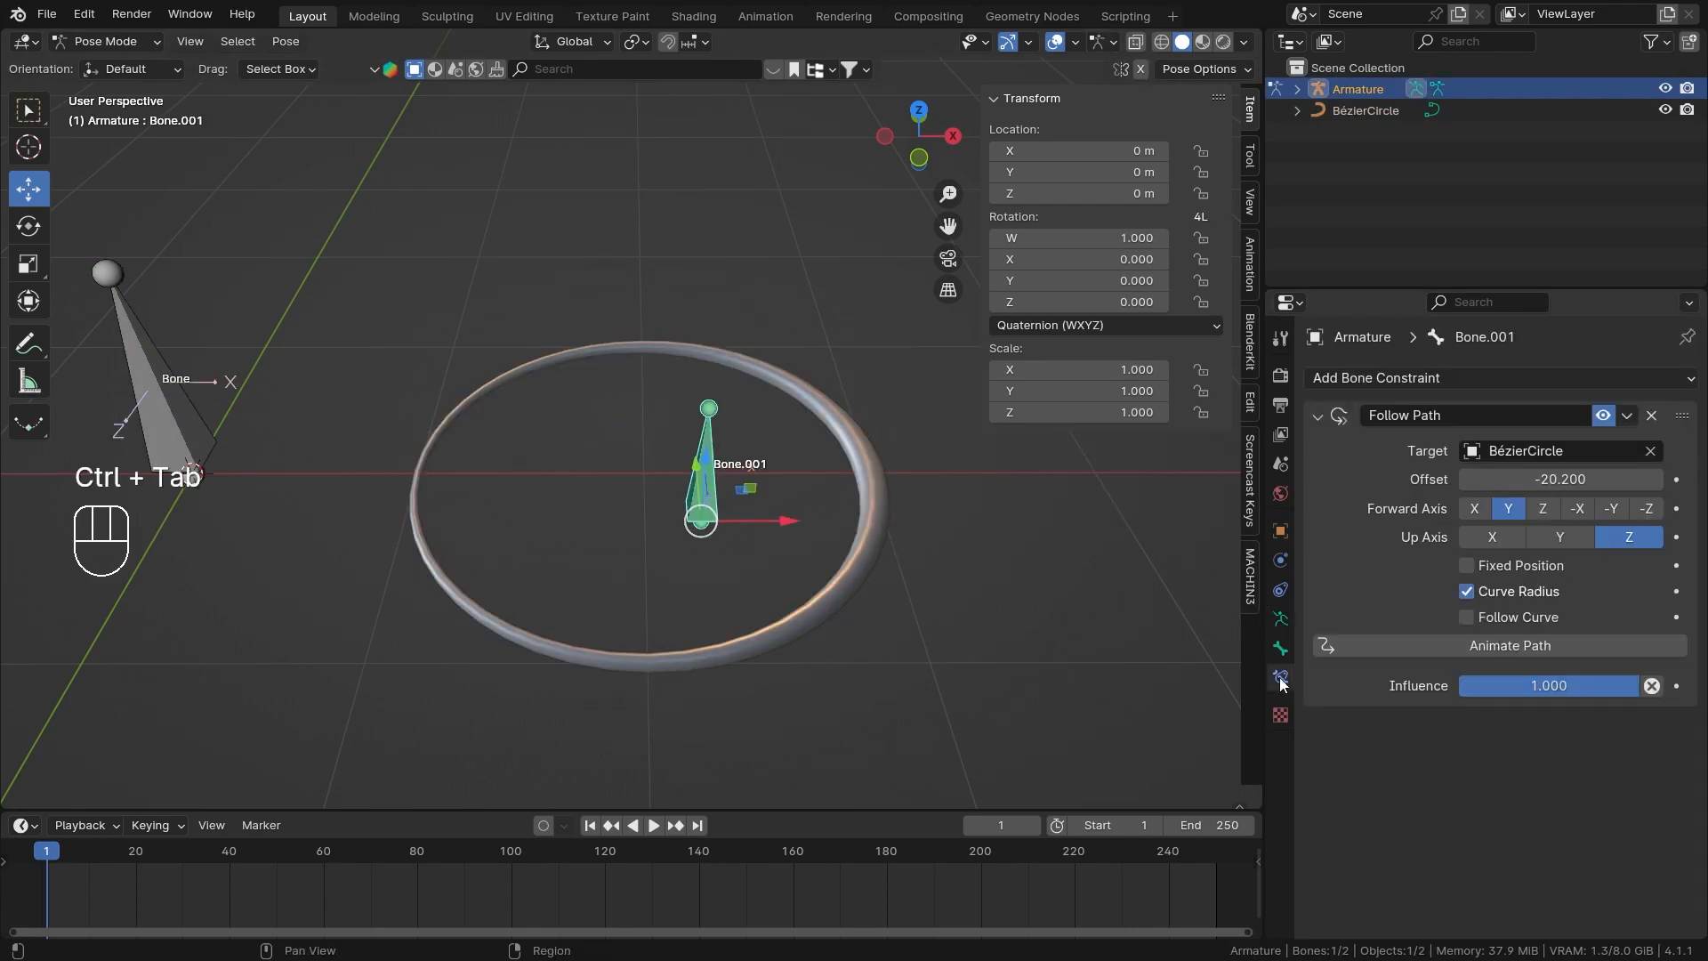
pyautogui.moveTo(1533, 478)
pyautogui.mouseDown()
pyautogui.moveTo(1509, 479)
pyautogui.moveTo(1533, 478)
pyautogui.mouseUp()
pyautogui.keyDown('shift'); pyautogui.moveTo(494, 444); pyautogui.dragTo(798, 472, button='middle'); pyautogui.keyUp('shift')
pyautogui.moveTo(1561, 479); pyautogui.dragTo(1414, 479)
pyautogui.keyDown('shift'); pyautogui.moveTo(818, 427); pyautogui.dragTo(585, 442, button='middle'); pyautogui.keyUp('shift')
pyautogui.scroll(-5, 586, 441)
pyautogui.keyDown('shift'); pyautogui.moveTo(790, 384); pyautogui.dragTo(732, 447, button='middle'); pyautogui.keyUp('shift')
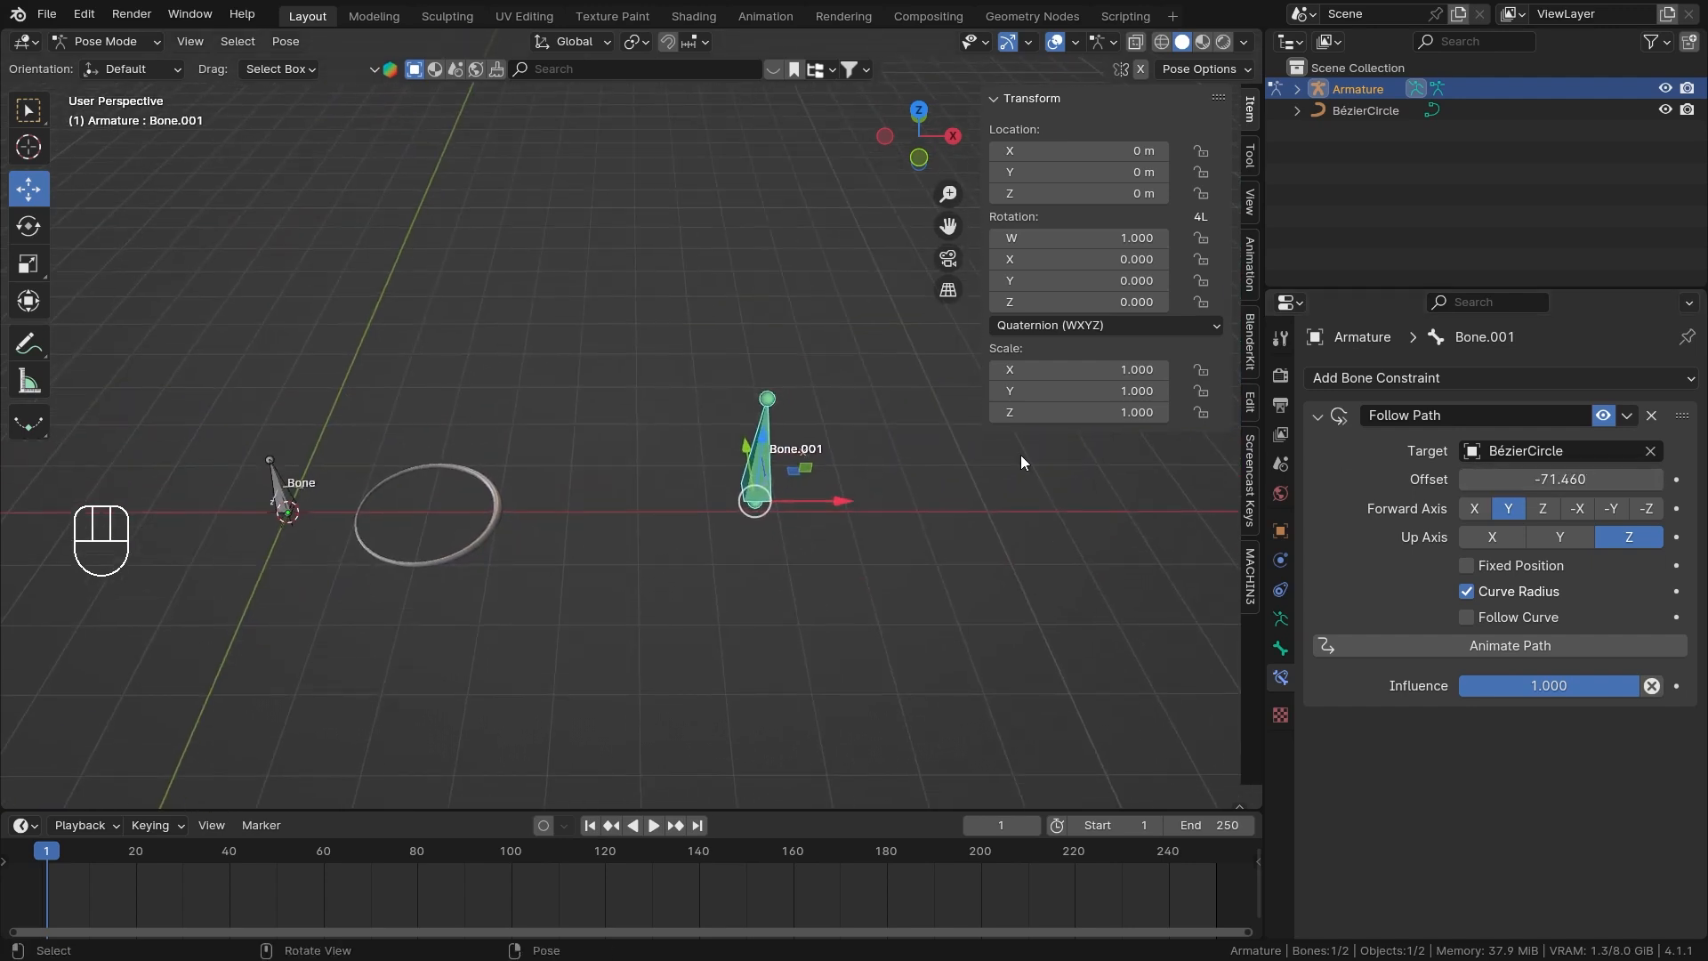
# Try sliding Bone.001's Follow Path Offset further into the negative while viewing the curve from above.
pyautogui.moveTo(1560, 479); pyautogui.dragTo(1347, 479)
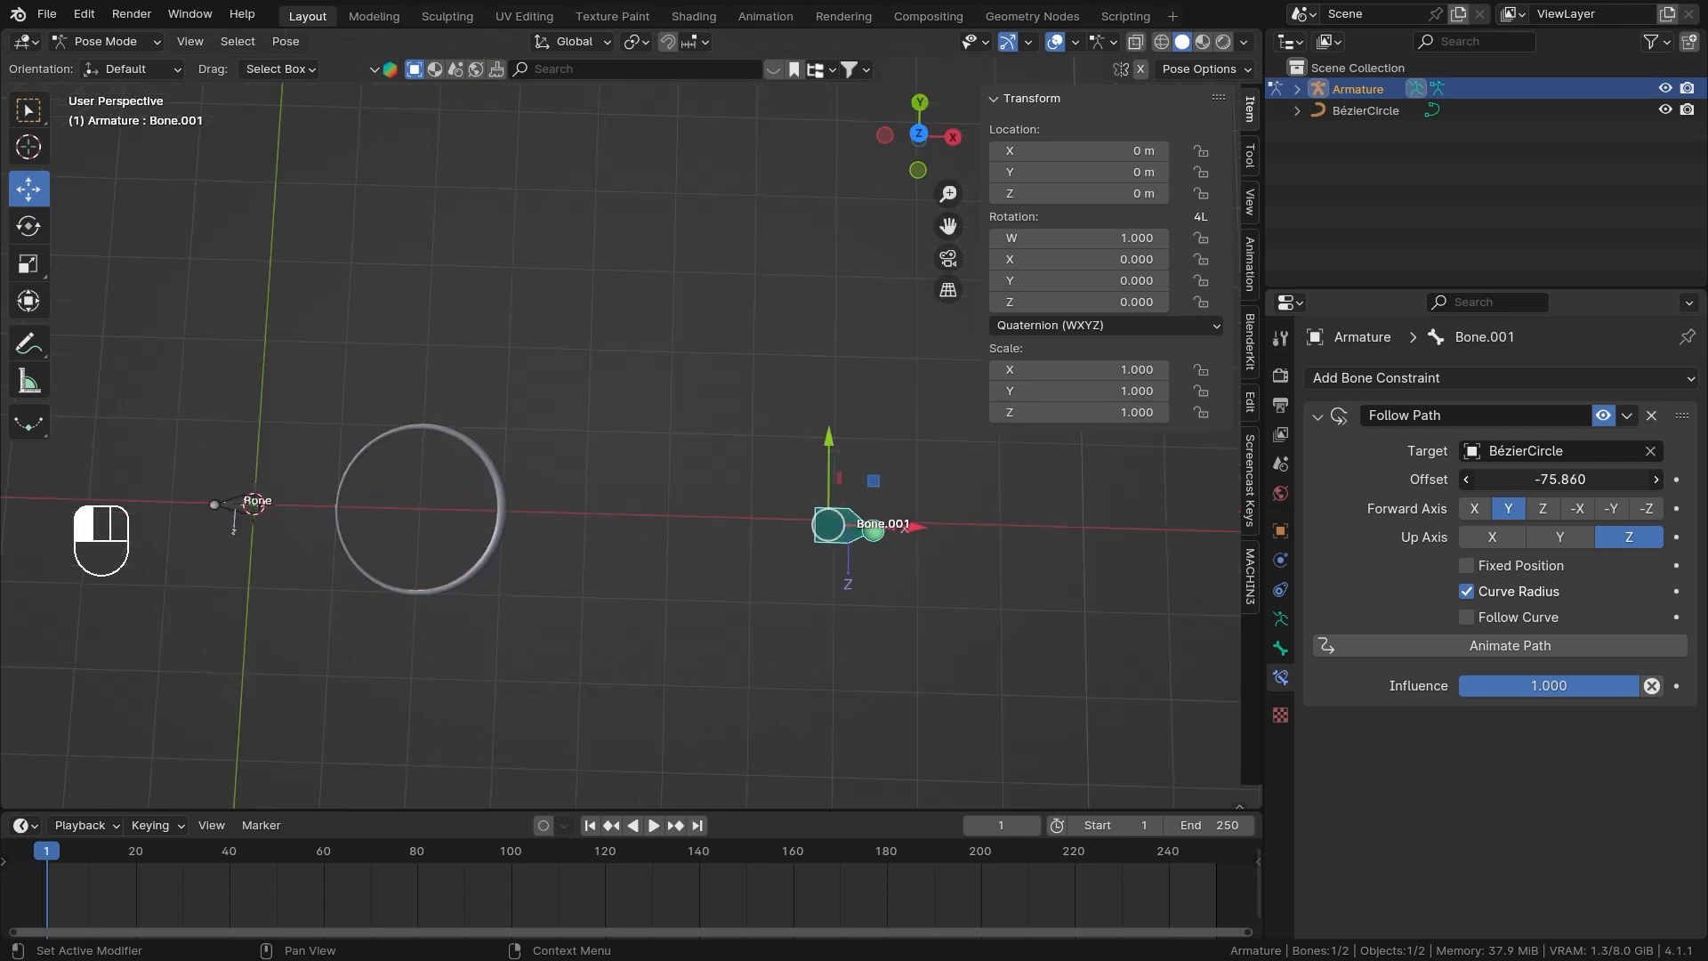
pyautogui.moveTo(1560, 479); pyautogui.dragTo(1486, 479)
pyautogui.rightClick(1486, 479)
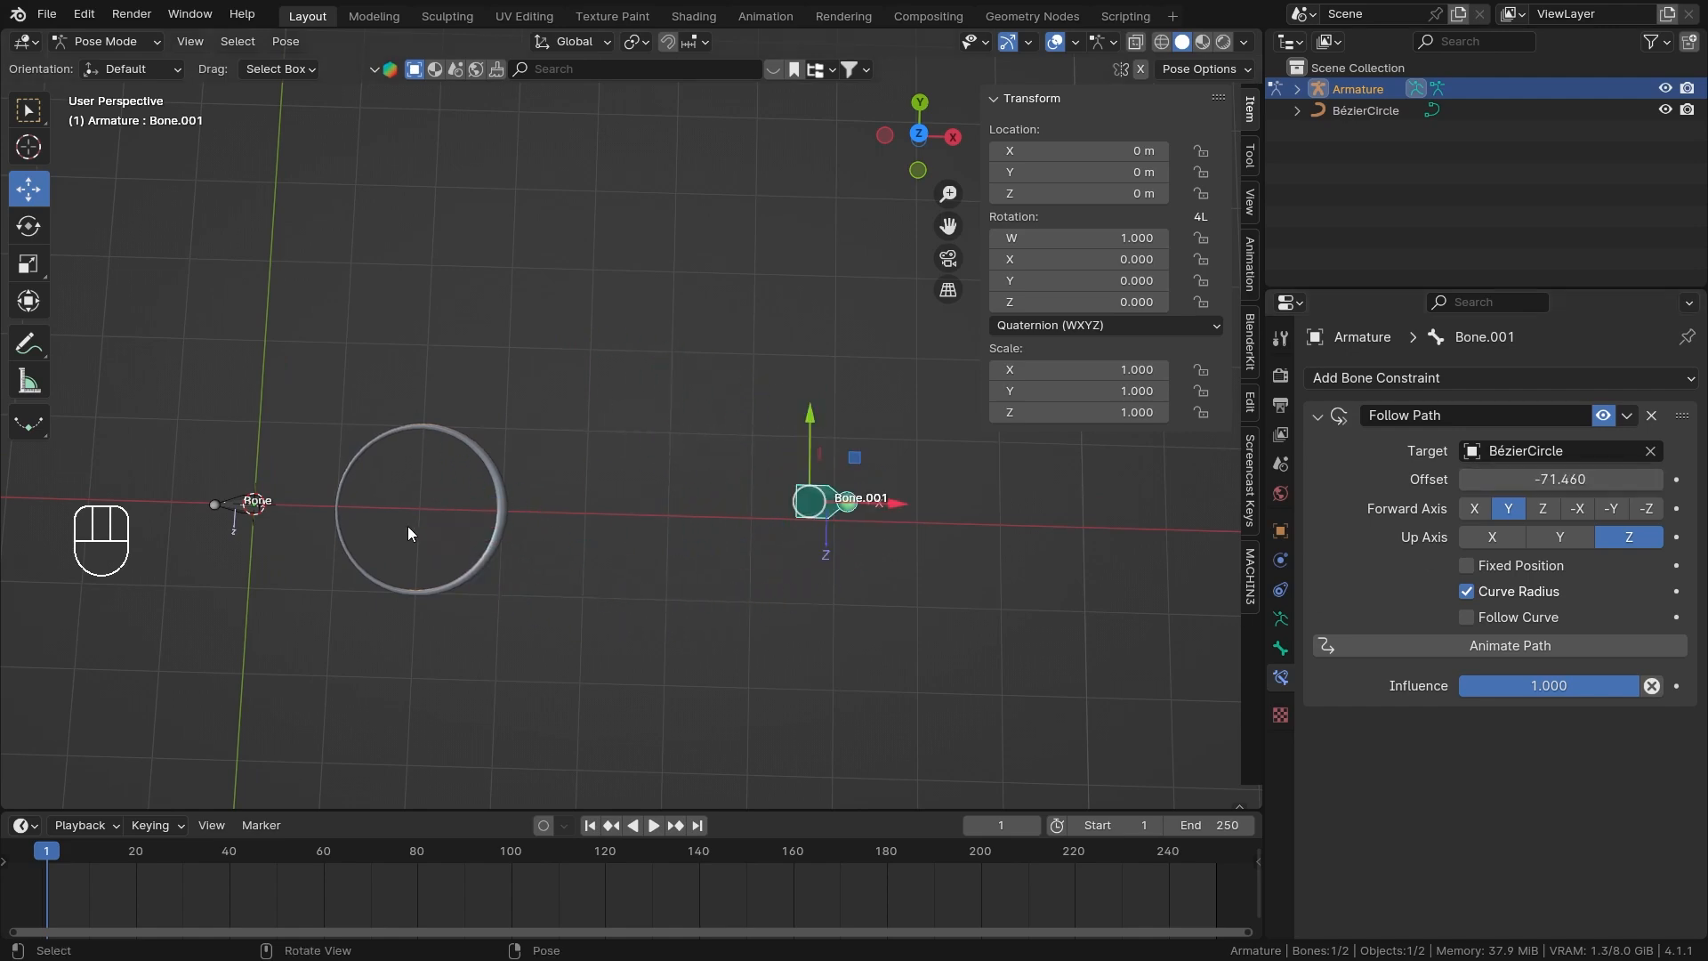
# Edit the Bézier circle and set the Radius of its control point at X = 1 m to 1.
pyautogui.moveTo(408, 528); pyautogui.dragTo(499, 267, button='middle')
pyautogui.scroll(3, 516, 311)
pyautogui.hotkey('ctrl', 'Tab')
pyautogui.click(569, 469)
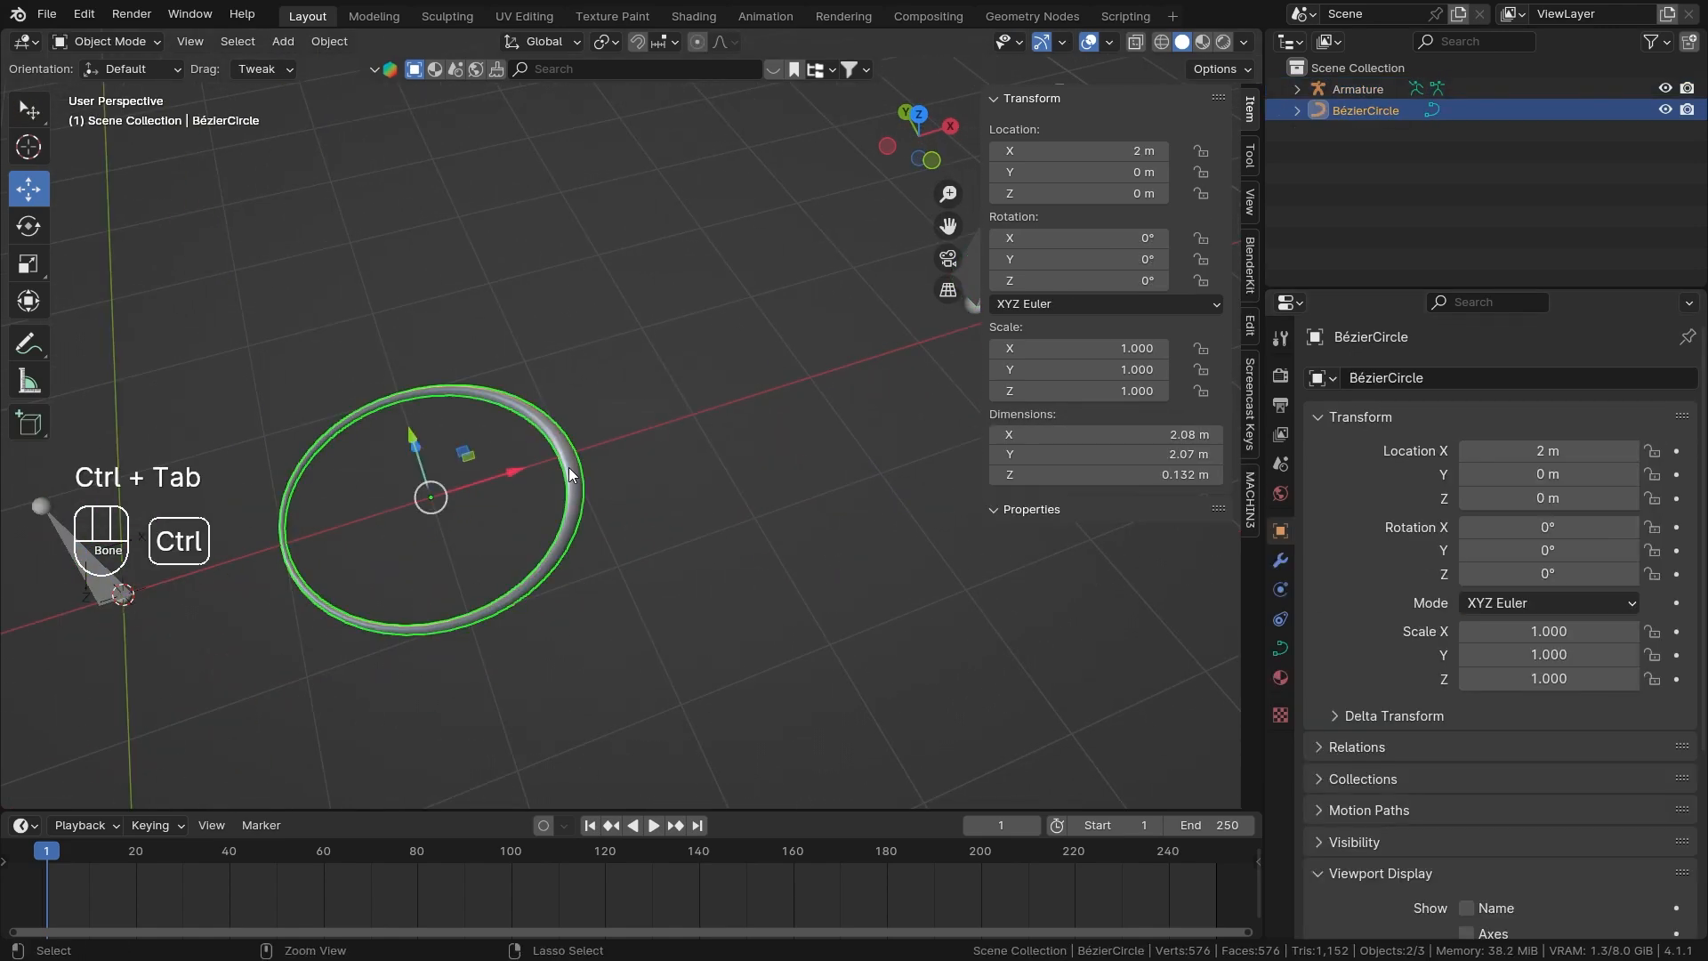
pyautogui.hotkey('ctrl', 'Tab')
pyautogui.press('Tab')
pyautogui.moveTo(568, 467); pyautogui.dragTo(798, 304, button='middle')
pyautogui.click(1036, 257)
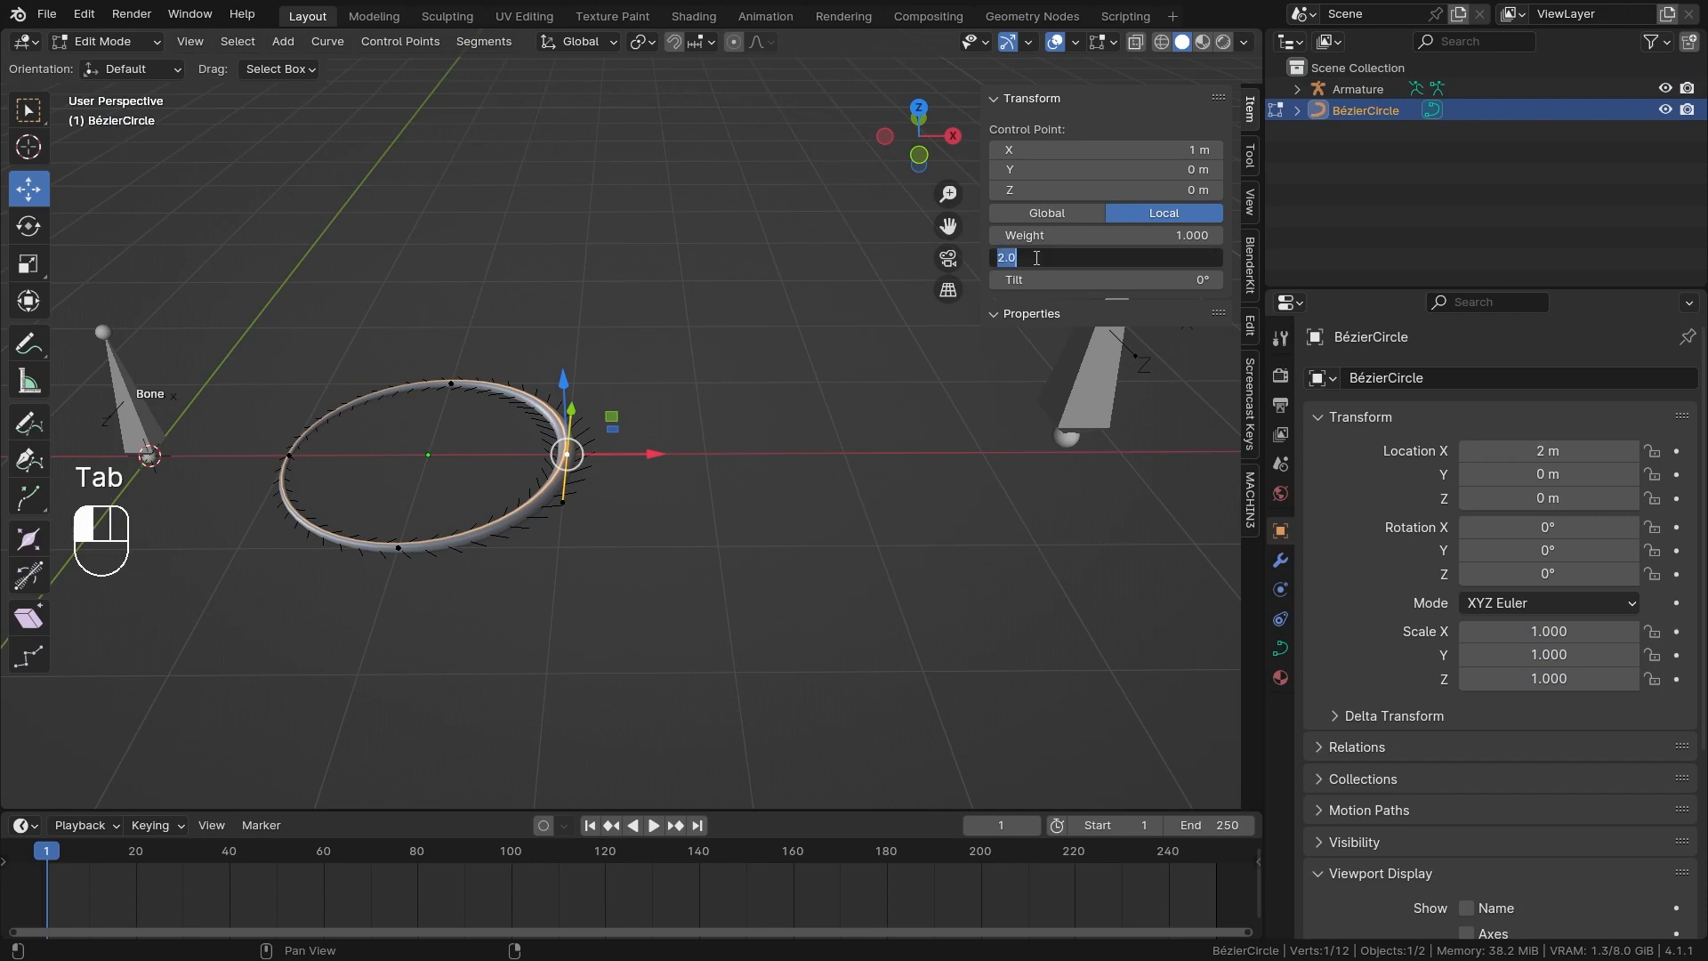
pyautogui.write('1')
pyautogui.press('Return')
# Select the circle's control point at X = -1 m and set its Radius to 1.
pyautogui.click(289, 456)
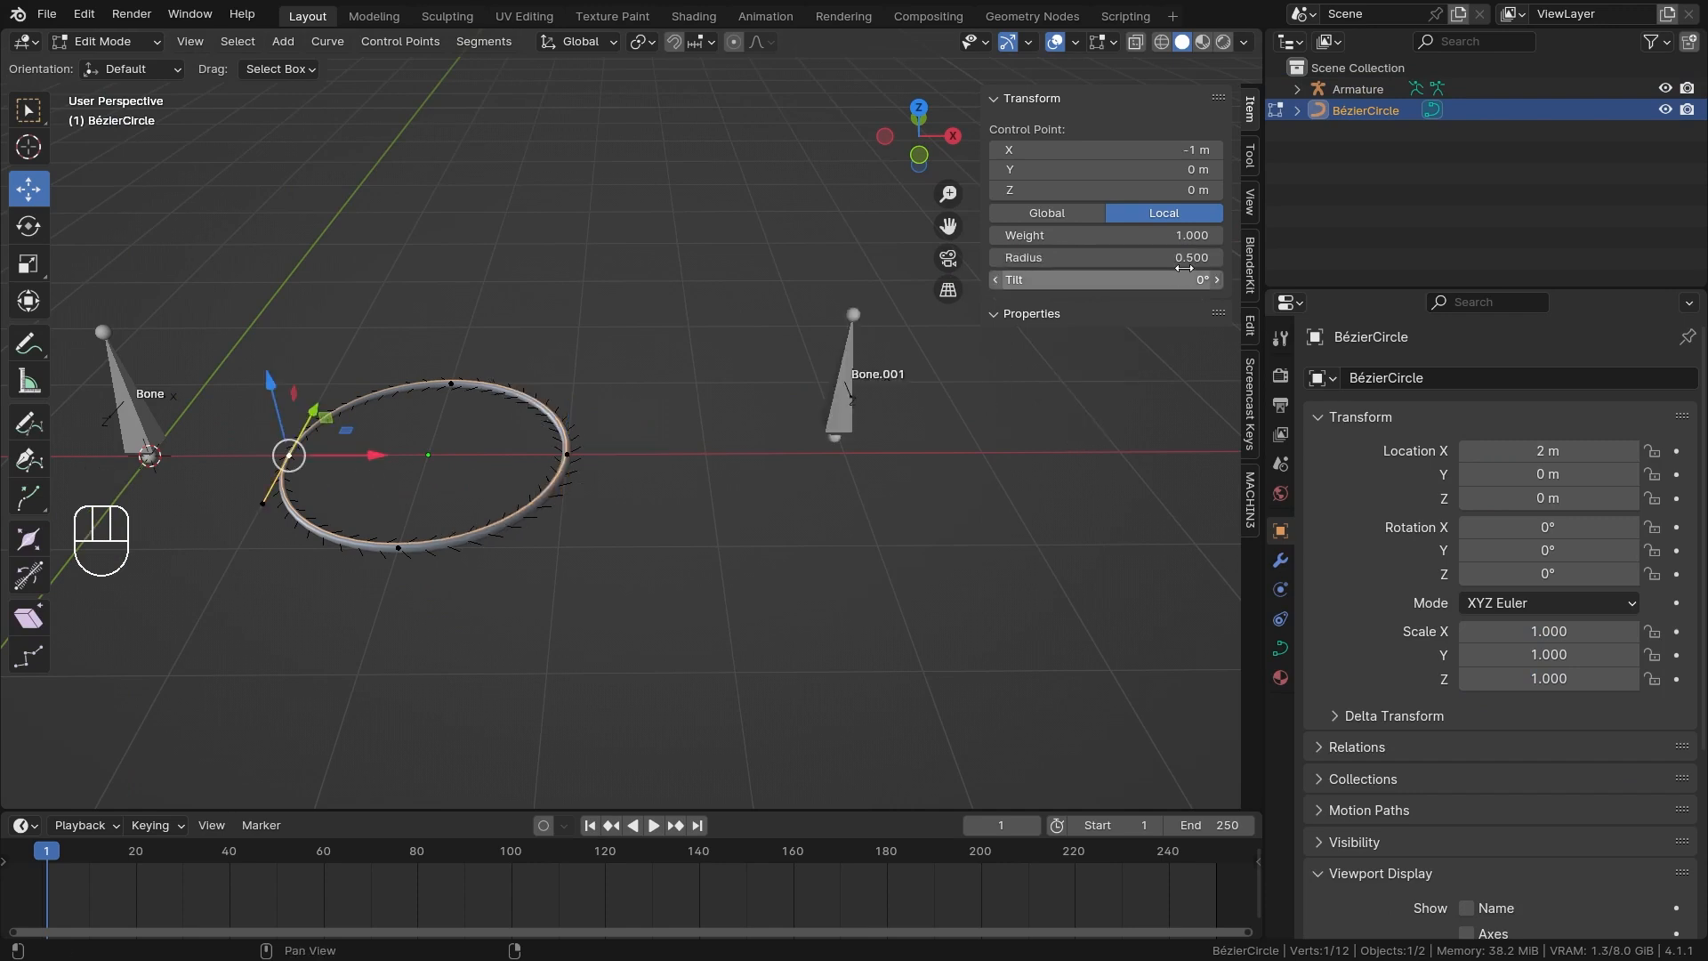
pyautogui.click(1176, 260)
pyautogui.write('1')
pyautogui.press('Return')
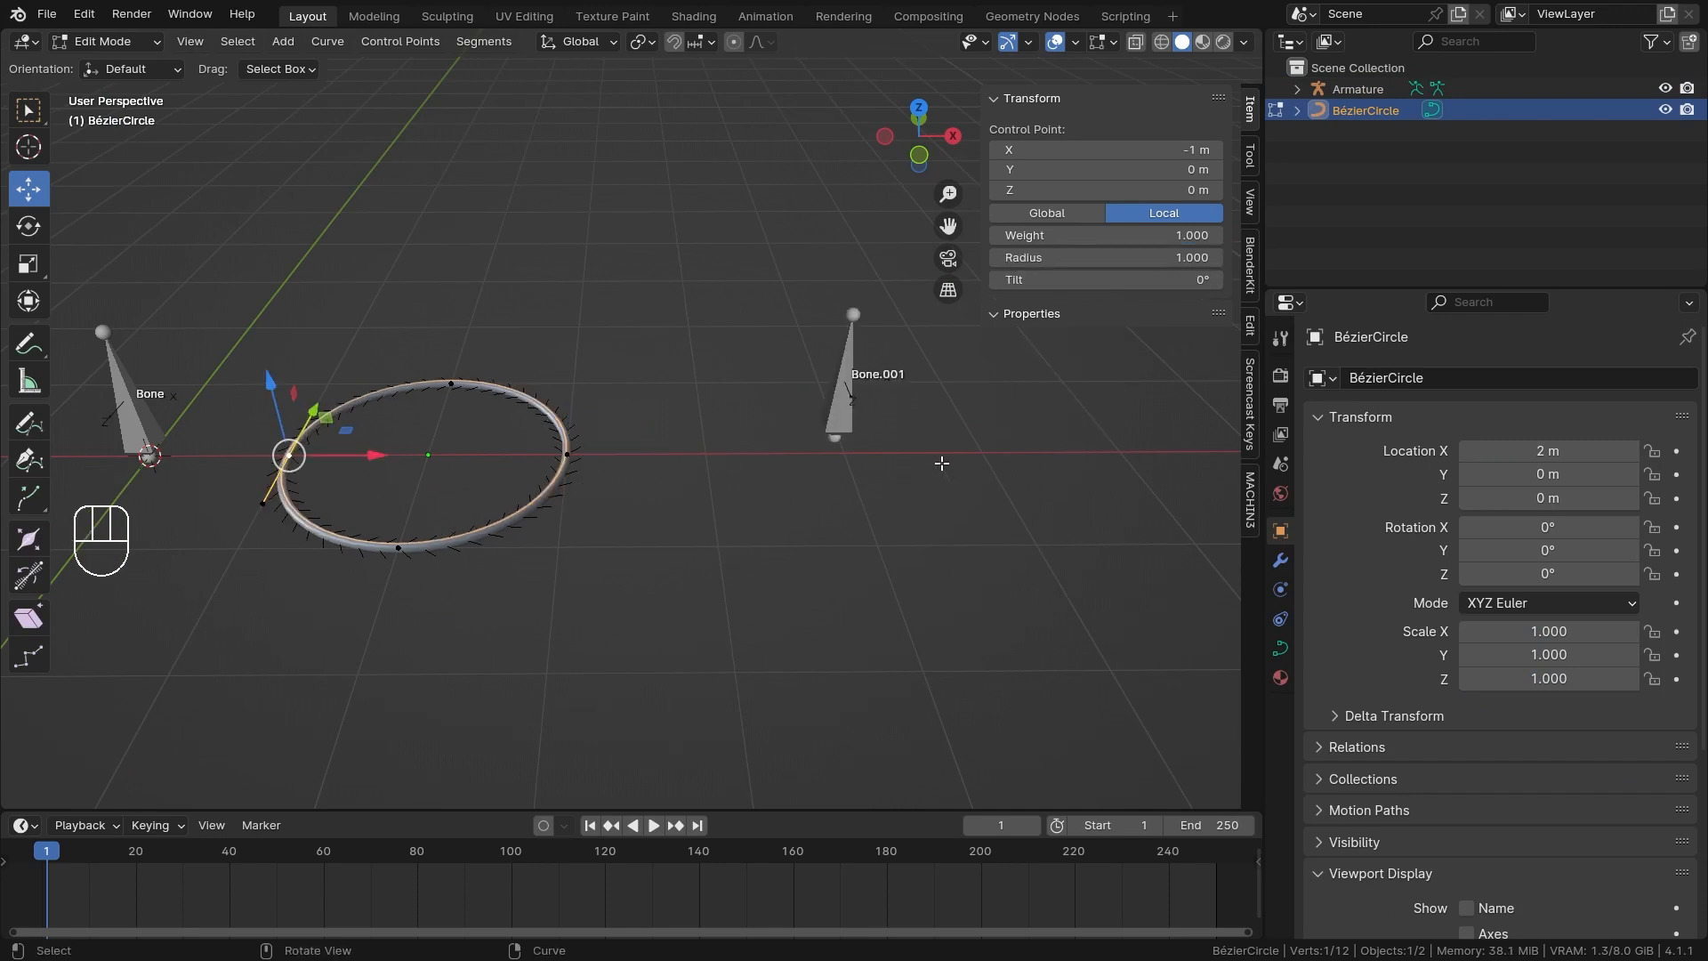
# Leave curve editing, select the armature, and try sliding Bone.001's Follow Path Offset with uniform control-point radii.
pyautogui.hotkey('ctrl', 'Tab')
pyautogui.hotkey('ctrl', 'Tab')
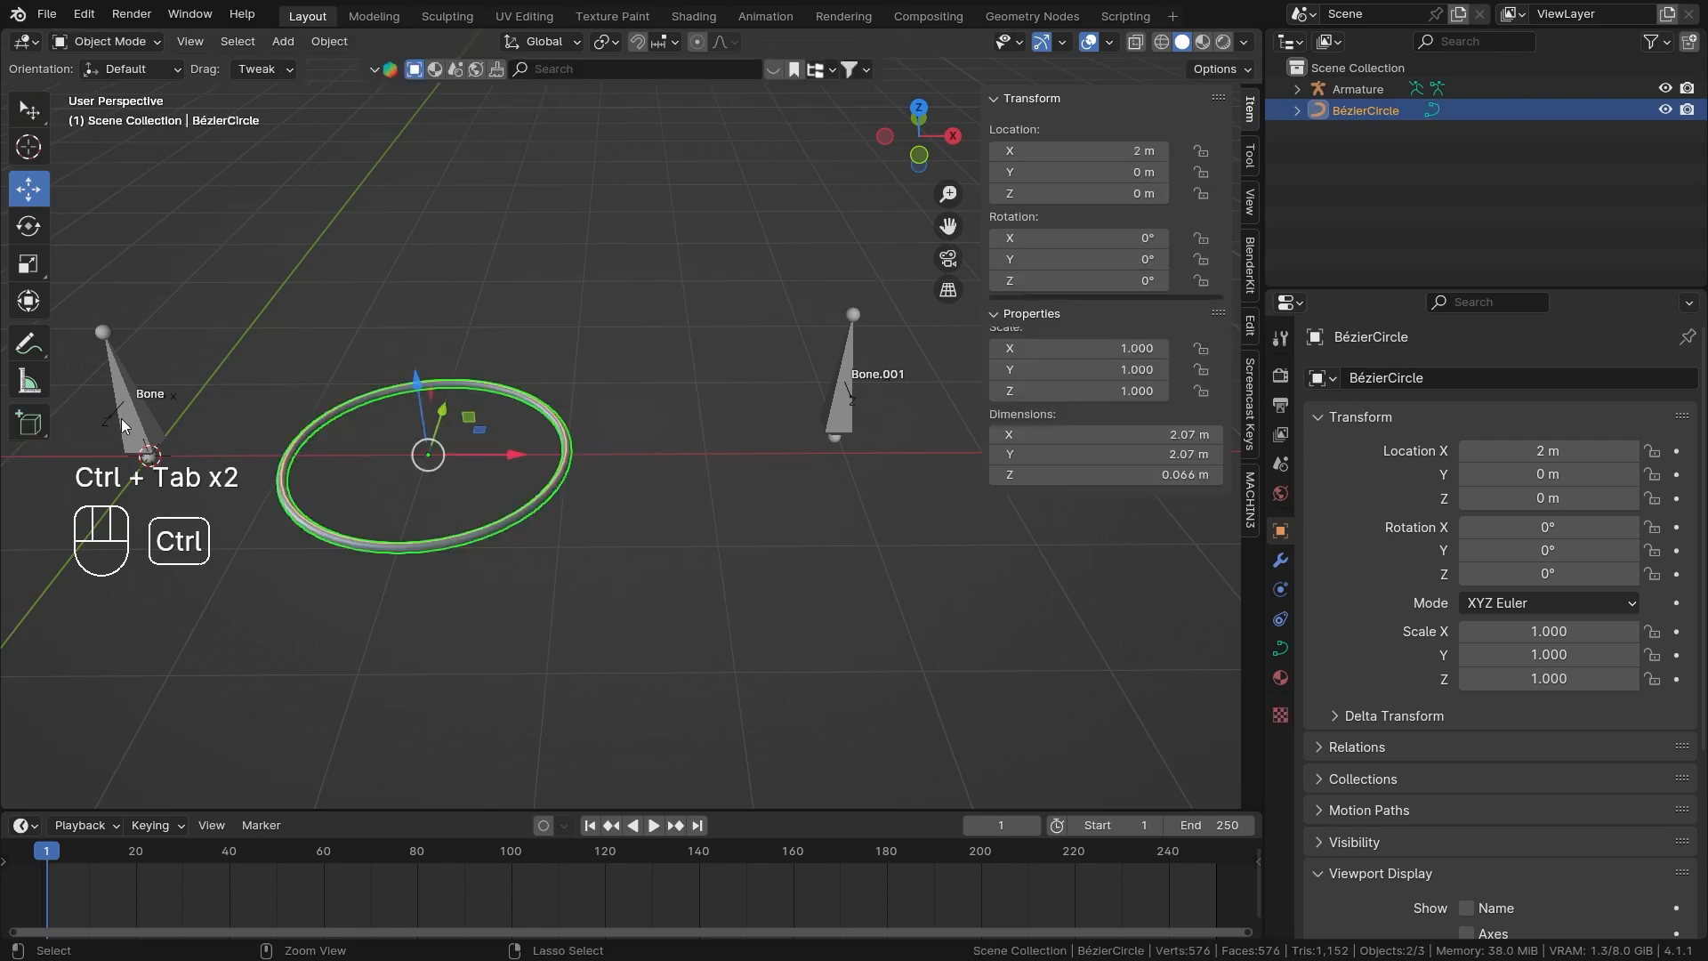
pyautogui.scroll(-2, 733, 243)
pyautogui.moveTo(733, 243); pyautogui.dragTo(765, 383, button='middle')
pyautogui.keyDown('shift'); pyautogui.moveTo(766, 383); pyautogui.dragTo(661, 406, button='middle'); pyautogui.keyUp('shift')
pyautogui.click(669, 432)
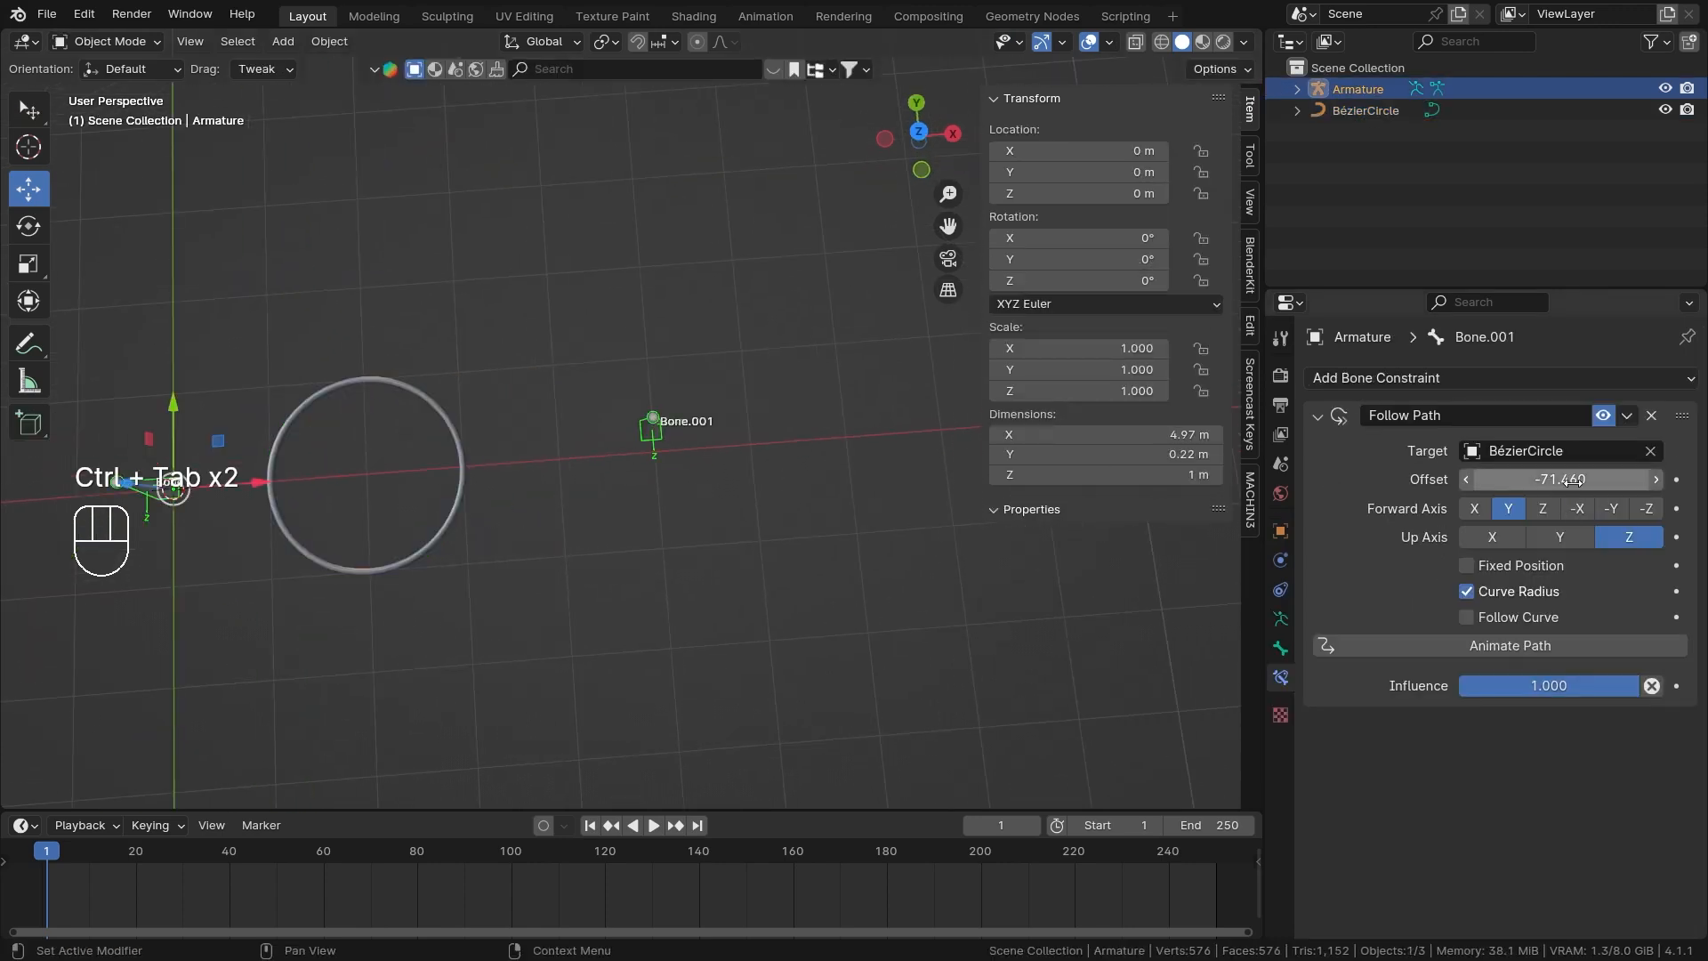
pyautogui.moveTo(1560, 479); pyautogui.dragTo(1368, 451)
pyautogui.moveTo(694, 523); pyautogui.dragTo(758, 433, button='middle')
pyautogui.scroll(2, 695, 476)
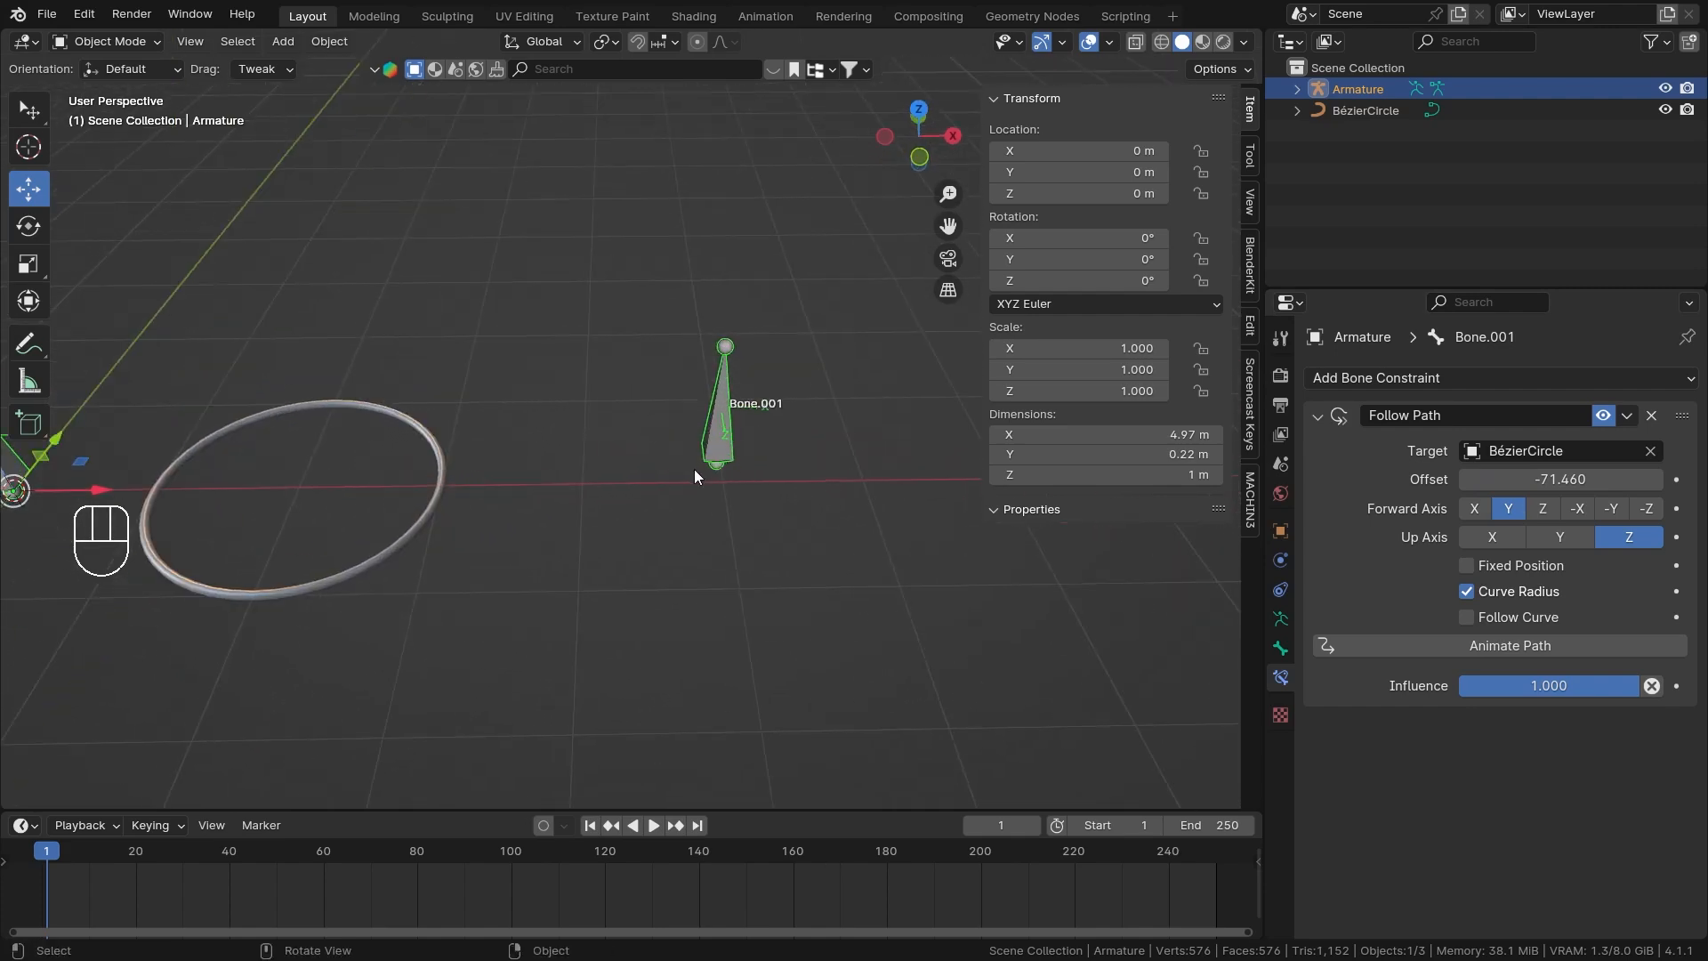
pyautogui.scroll(-4, 362, 513)
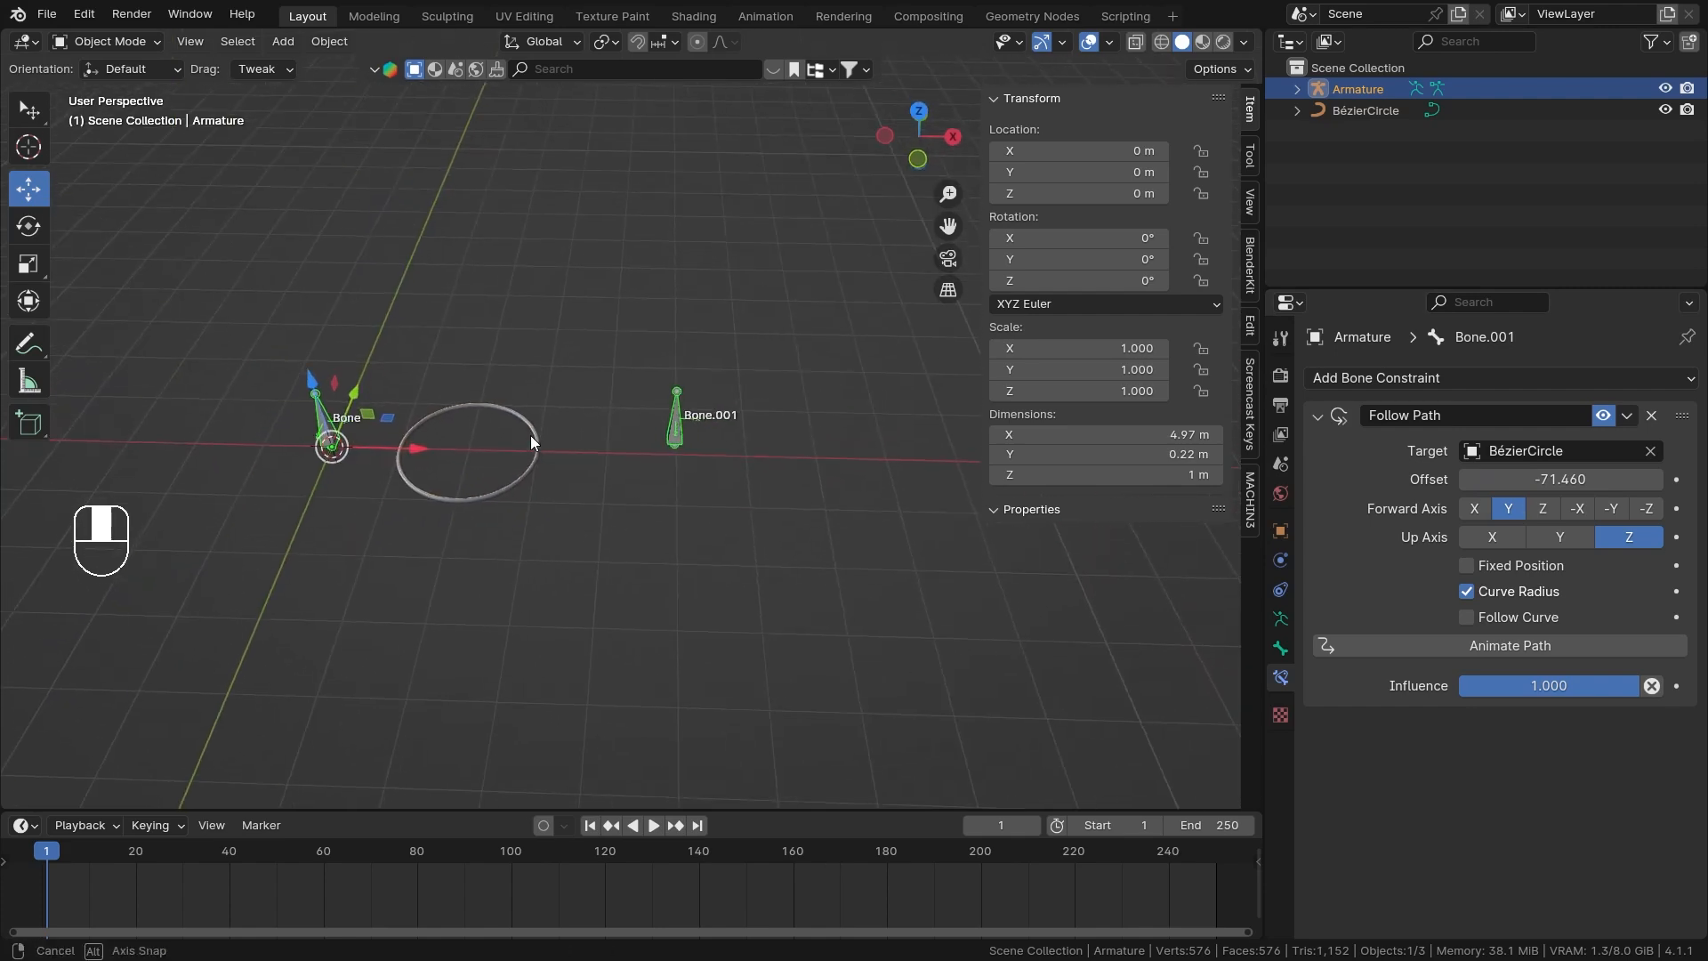
# Open the Bézier circle for editing and try enlarging the control point at X = 1 m with Shrink/Fatten.
pyautogui.moveTo(530, 435); pyautogui.dragTo(501, 477, button='middle')
pyautogui.scroll(1, 502, 476)
pyautogui.hotkey('ctrl', 'Tab')
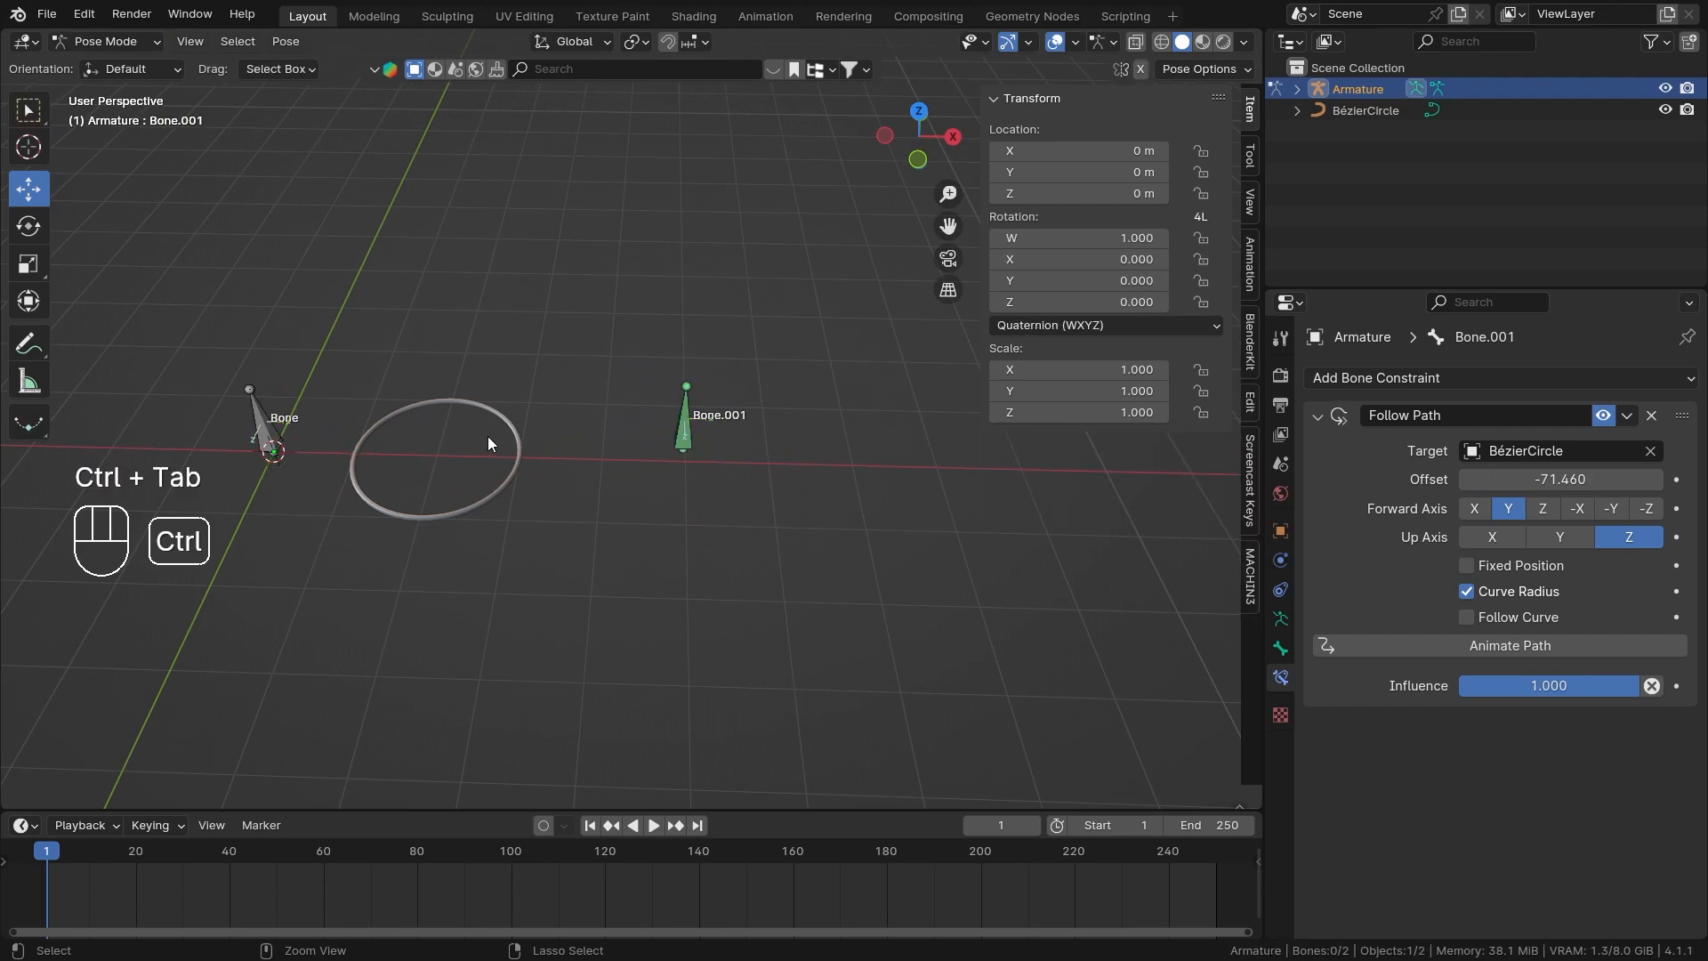
pyautogui.hotkey('ctrl', 'Tab')
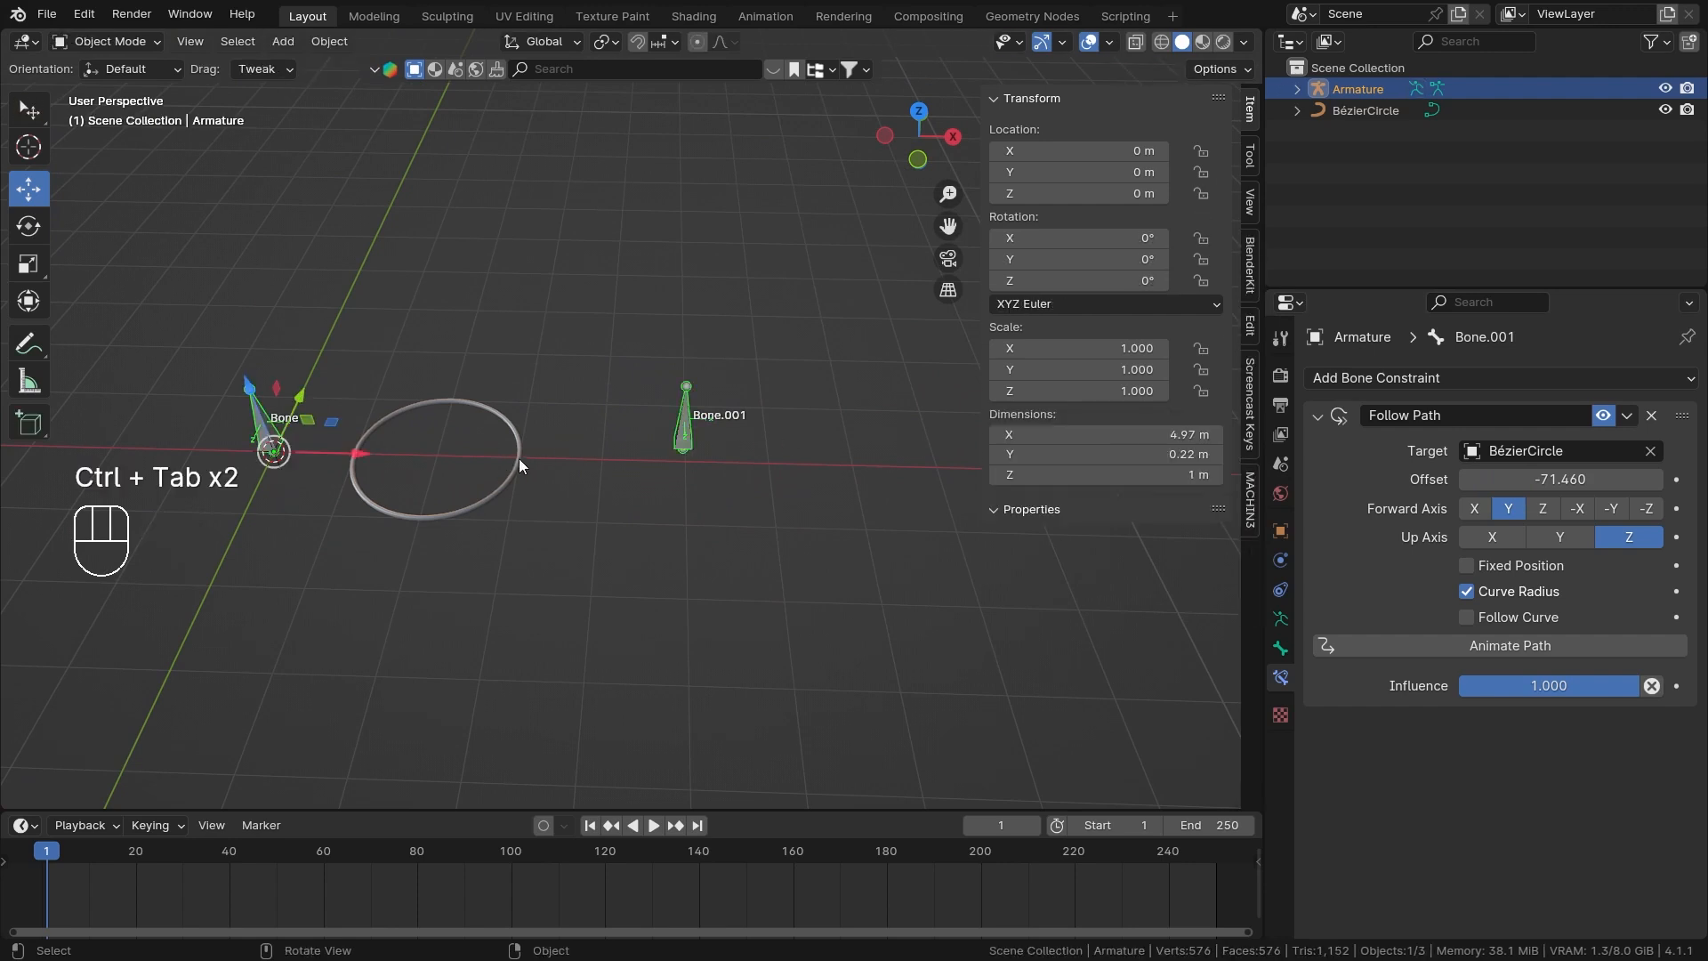
pyautogui.click(520, 457)
pyautogui.hotkey('ctrl', 'Tab')
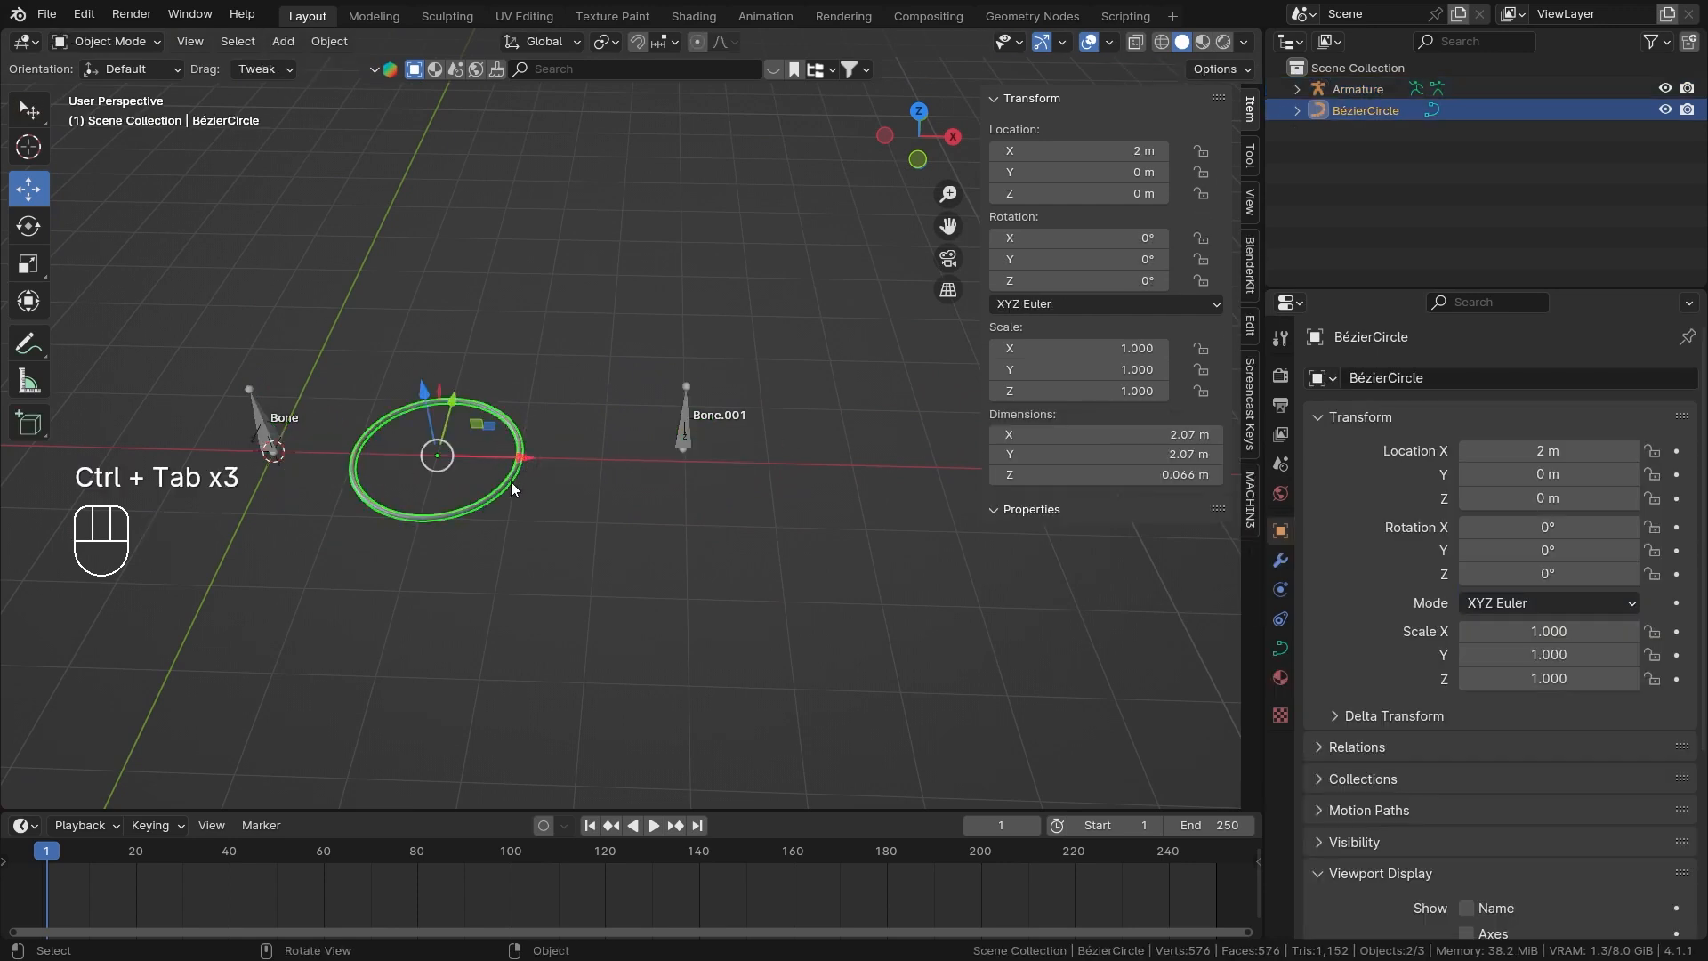
pyautogui.press('Tab')
pyautogui.moveTo(614, 449); pyautogui.dragTo(649, 422, button='middle')
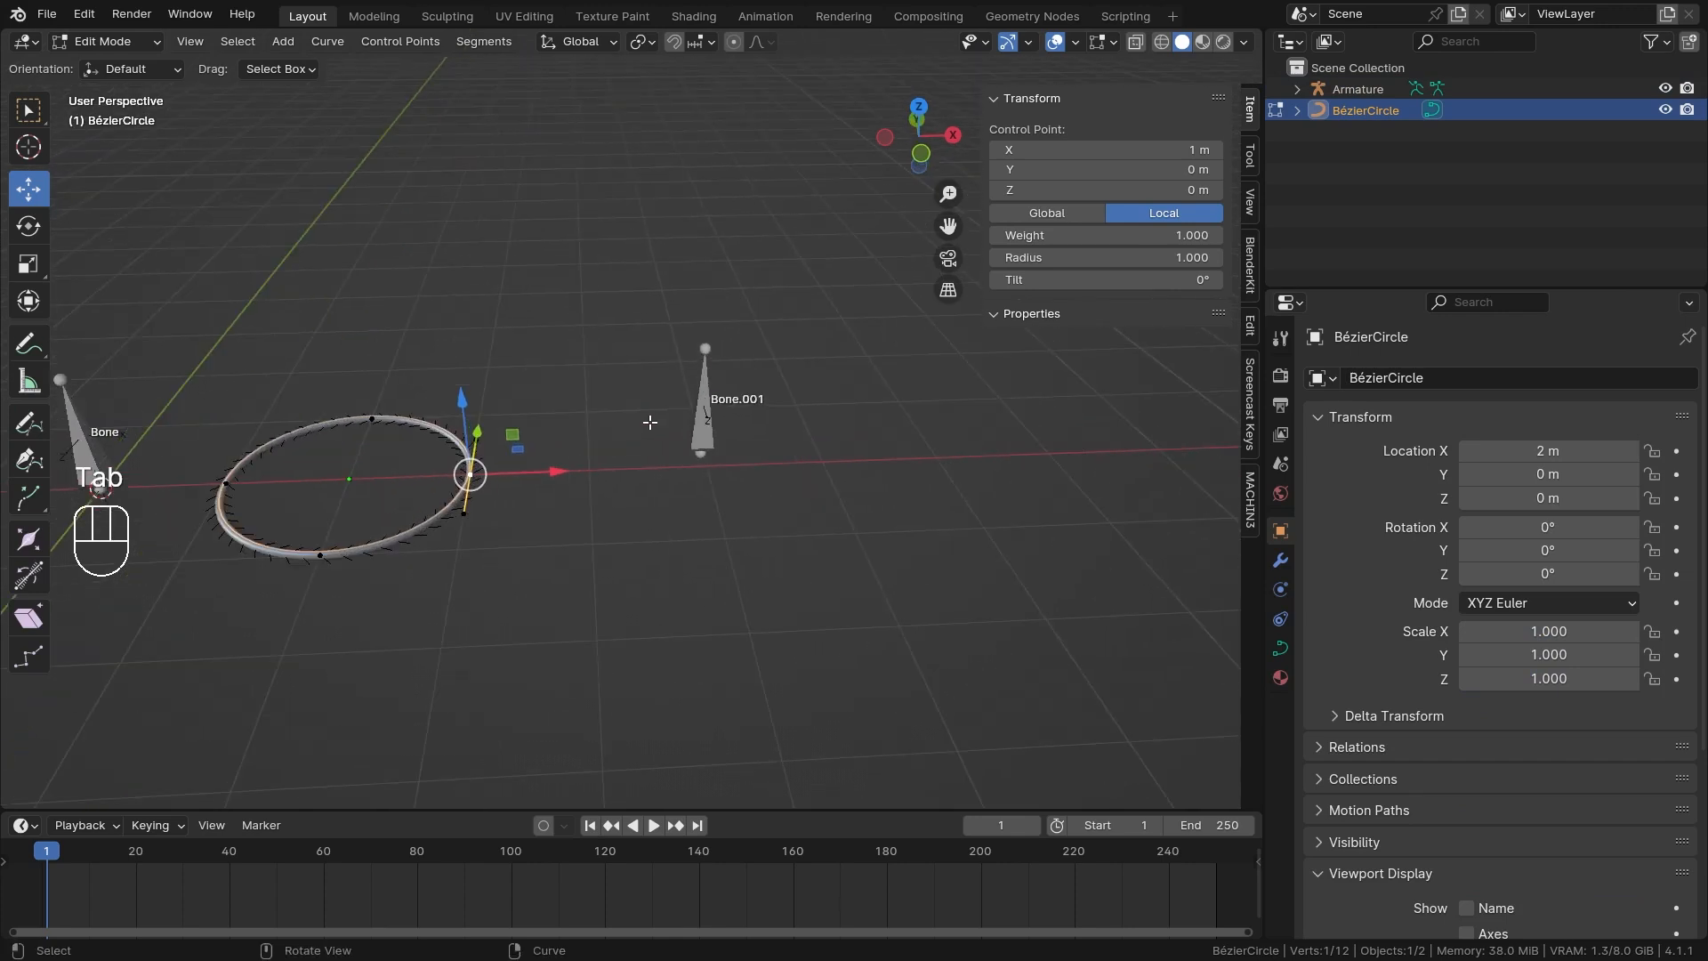
pyautogui.moveTo(735, 459); pyautogui.dragTo(686, 478, button='middle')
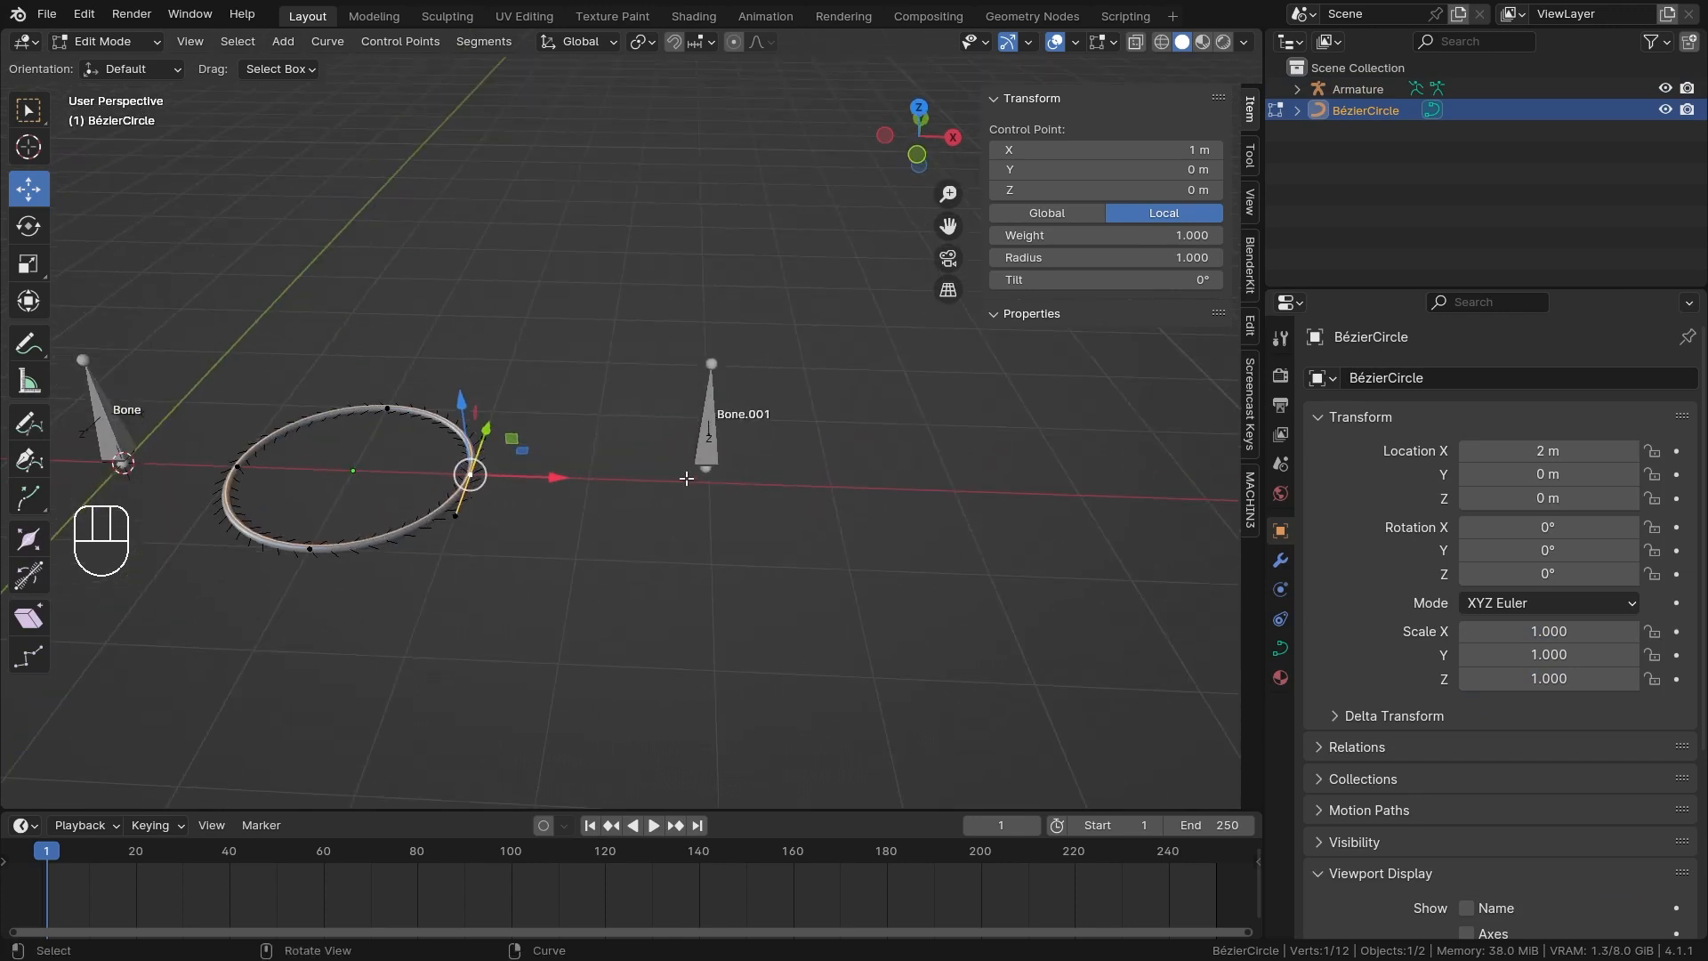
pyautogui.hotkey('alt', 's')
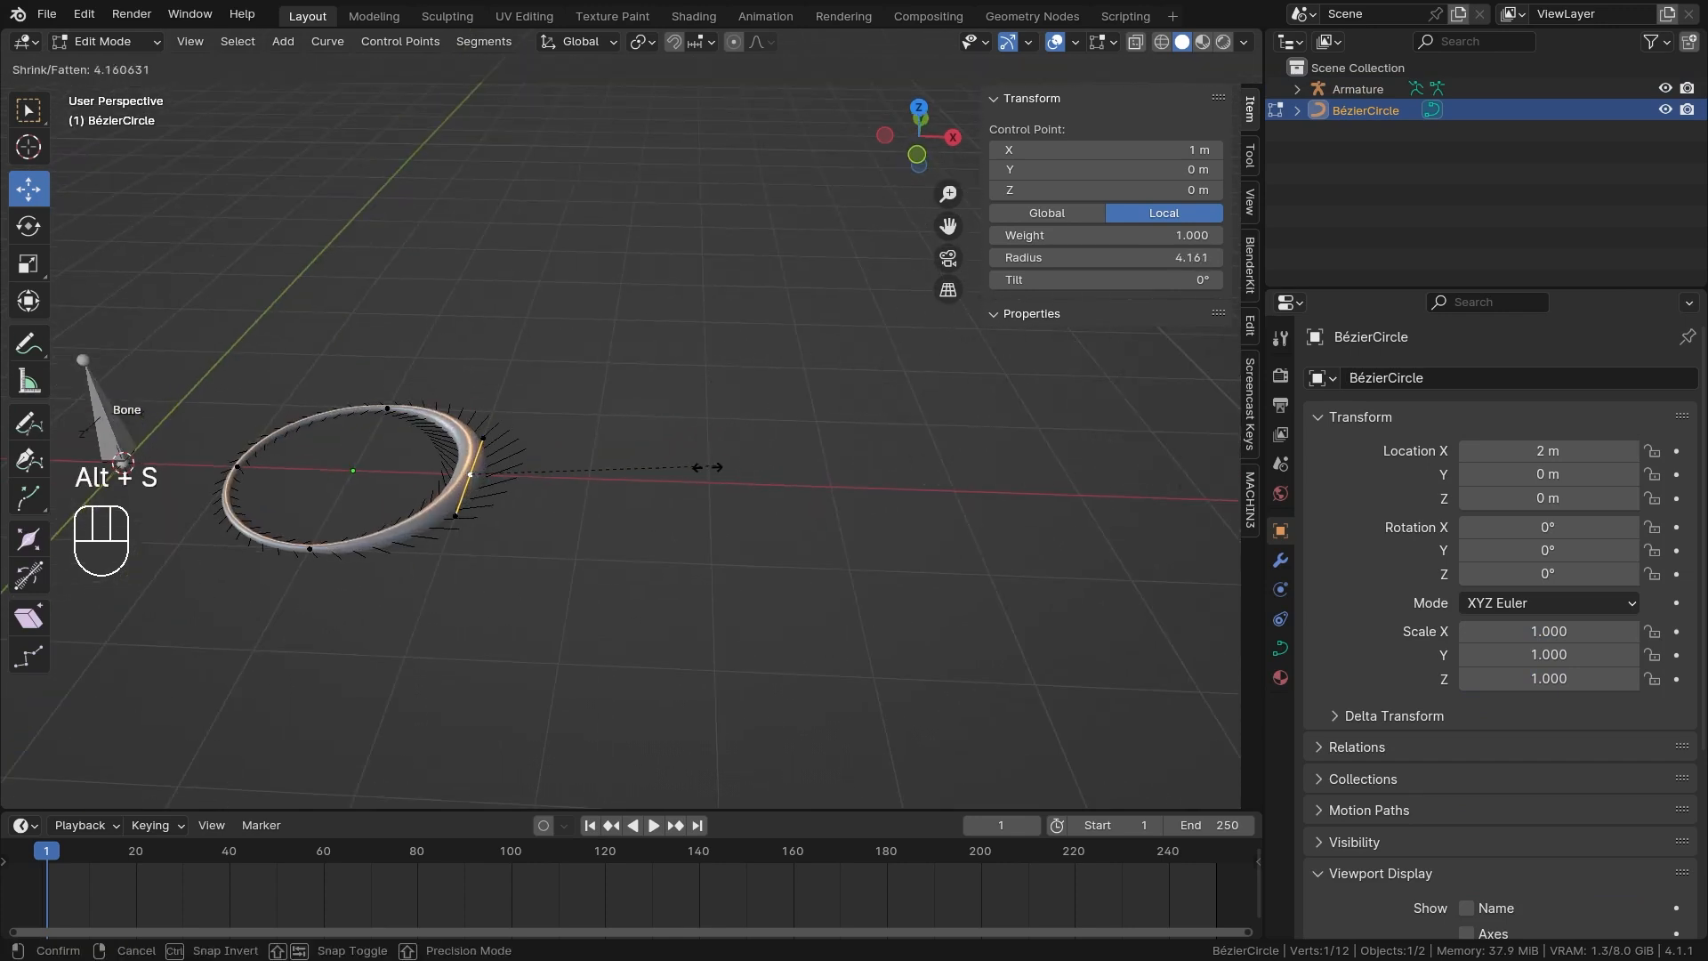
pyautogui.rightClick(676, 501)
# Leave curve editing and move the Bézier circle back to X = 0 m.
pyautogui.scroll(-2, 678, 500)
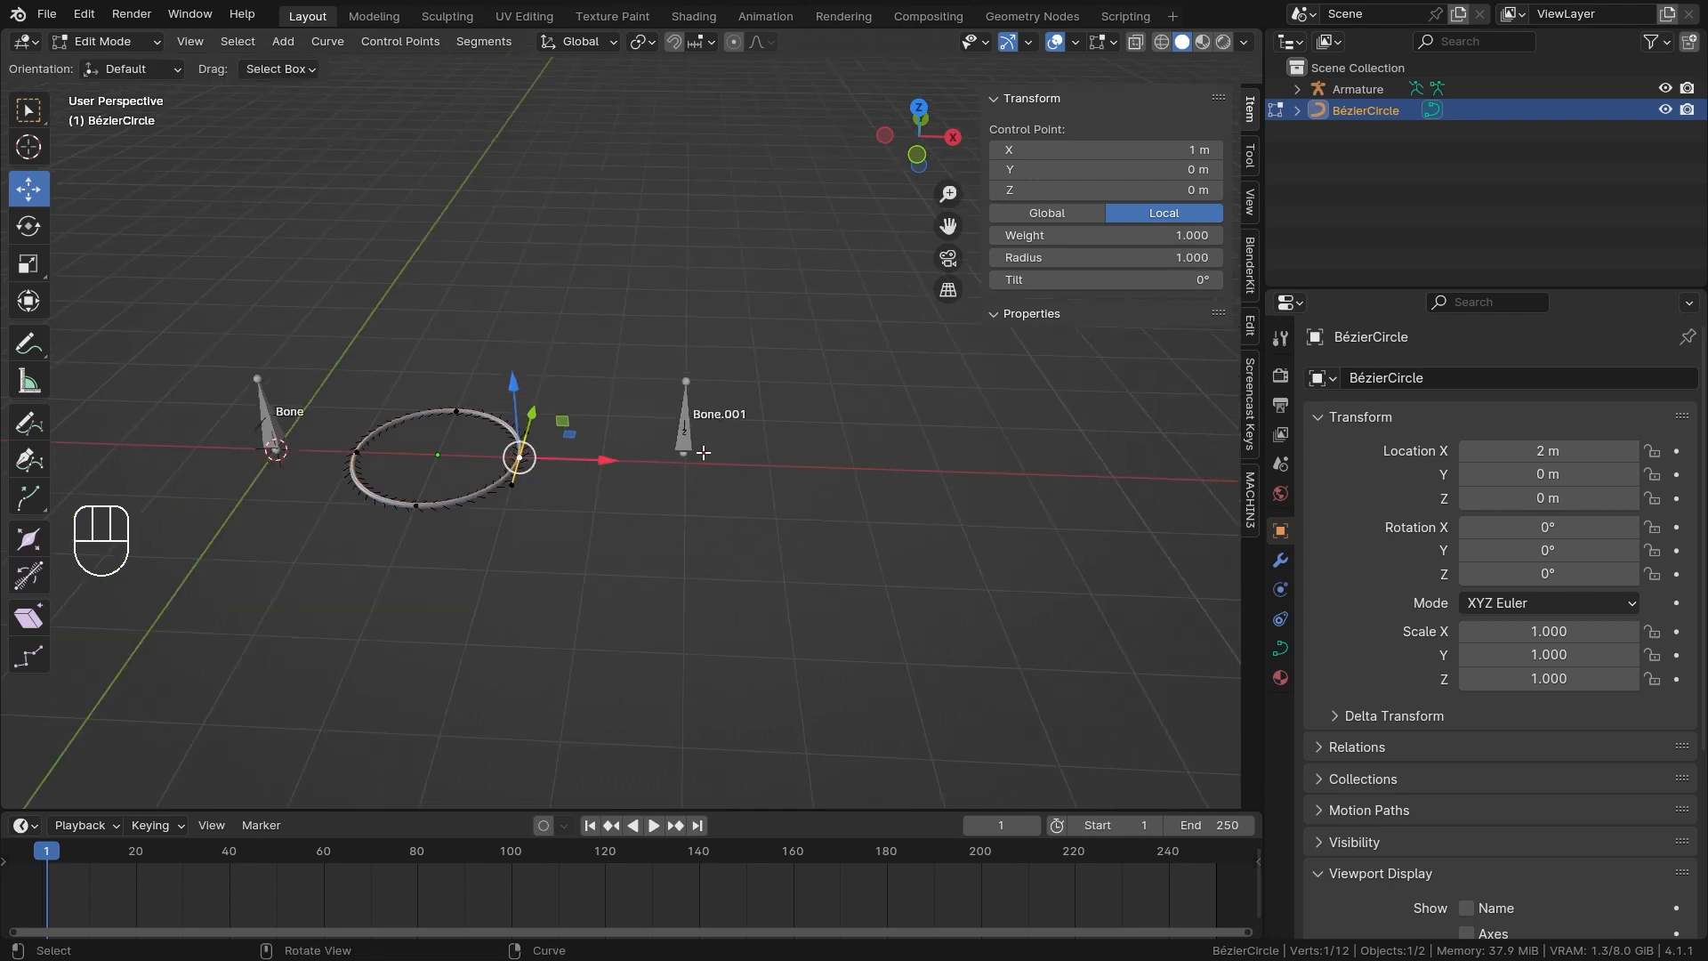
pyautogui.keyDown('shift'); pyautogui.moveTo(587, 472); pyautogui.dragTo(726, 499, button='middle'); pyautogui.keyUp('shift')
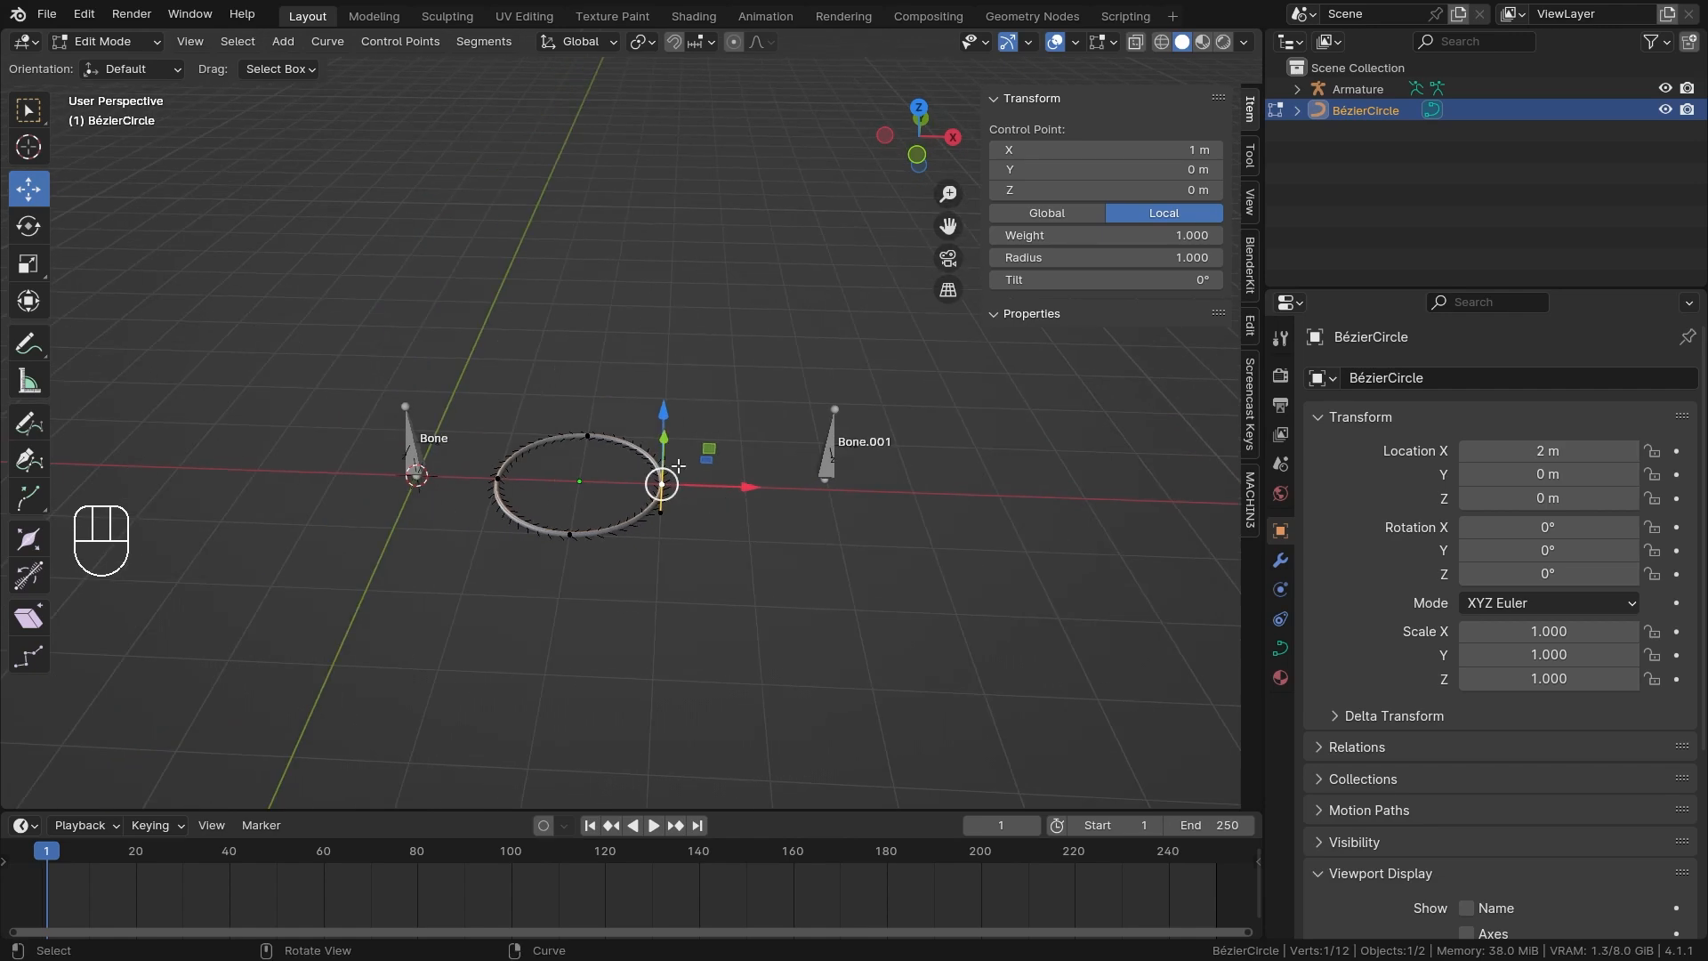
pyautogui.moveTo(707, 424); pyautogui.dragTo(707, 456, button='middle')
pyautogui.press('Tab')
pyautogui.keyDown('ctrl'); pyautogui.moveTo(660, 484); pyautogui.dragTo(509, 464); pyautogui.keyUp('ctrl')
pyautogui.moveTo(509, 464); pyautogui.dragTo(548, 520, button='middle')
# Reopen the circle for editing and use Shrink/Fatten to set the X = 1 m control point's radius to 2.
pyautogui.press('Tab')
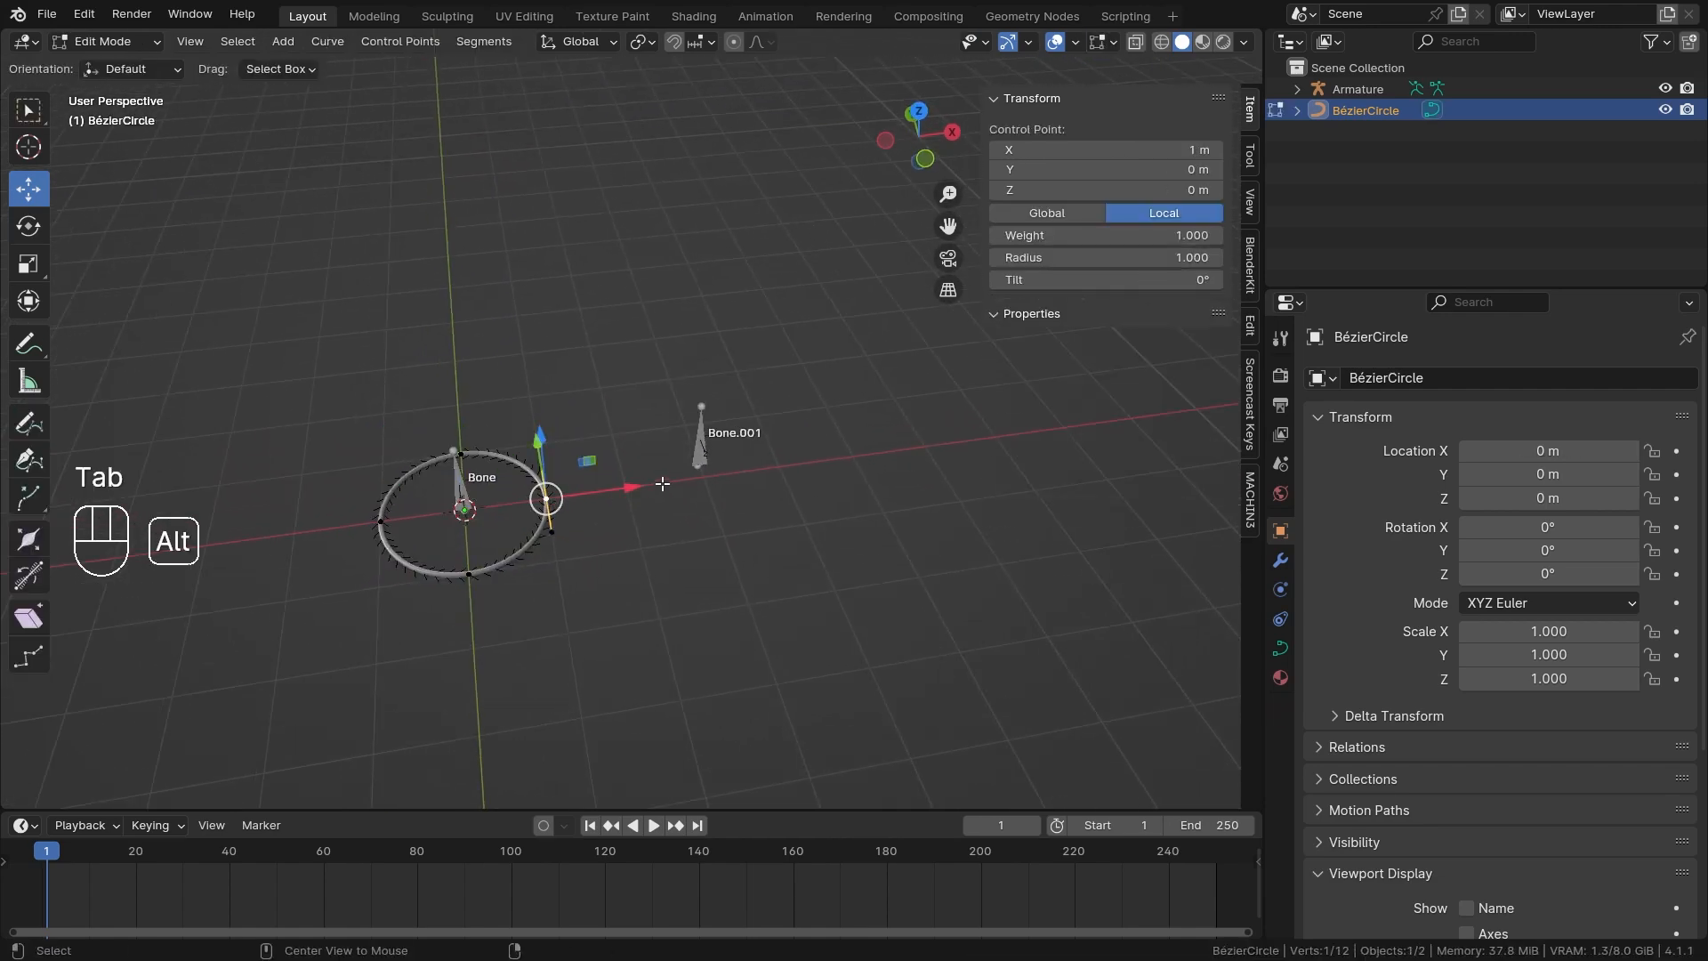
pyautogui.hotkey('alt', 's')
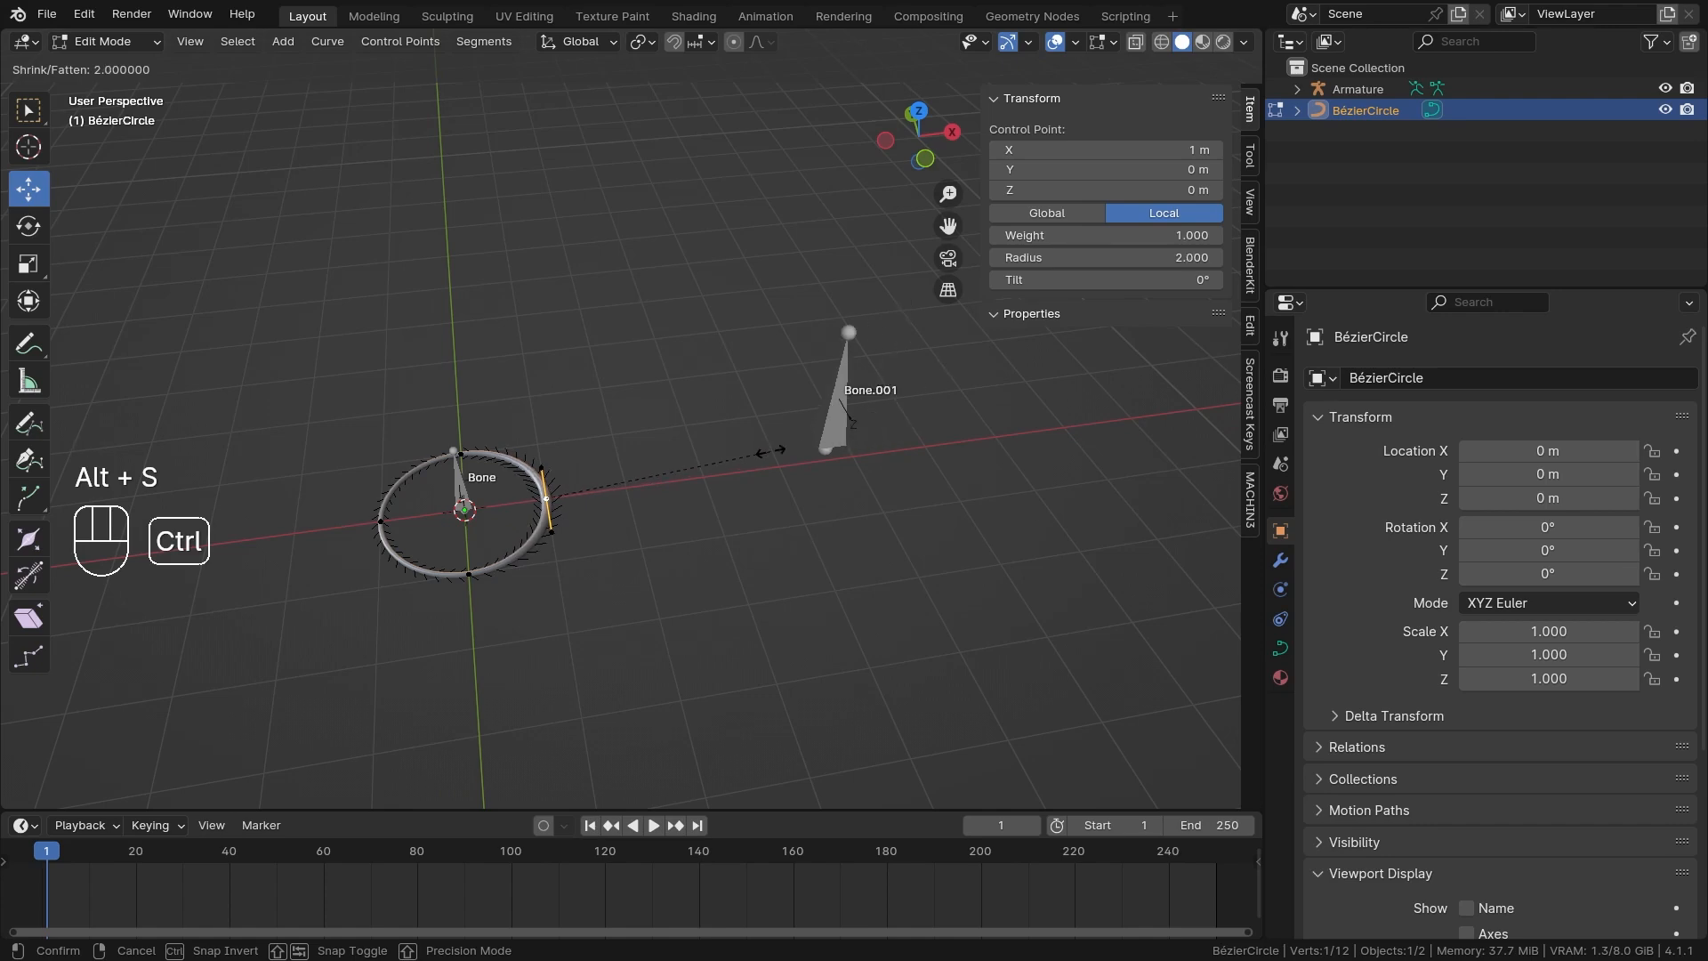
pyautogui.click(771, 451)
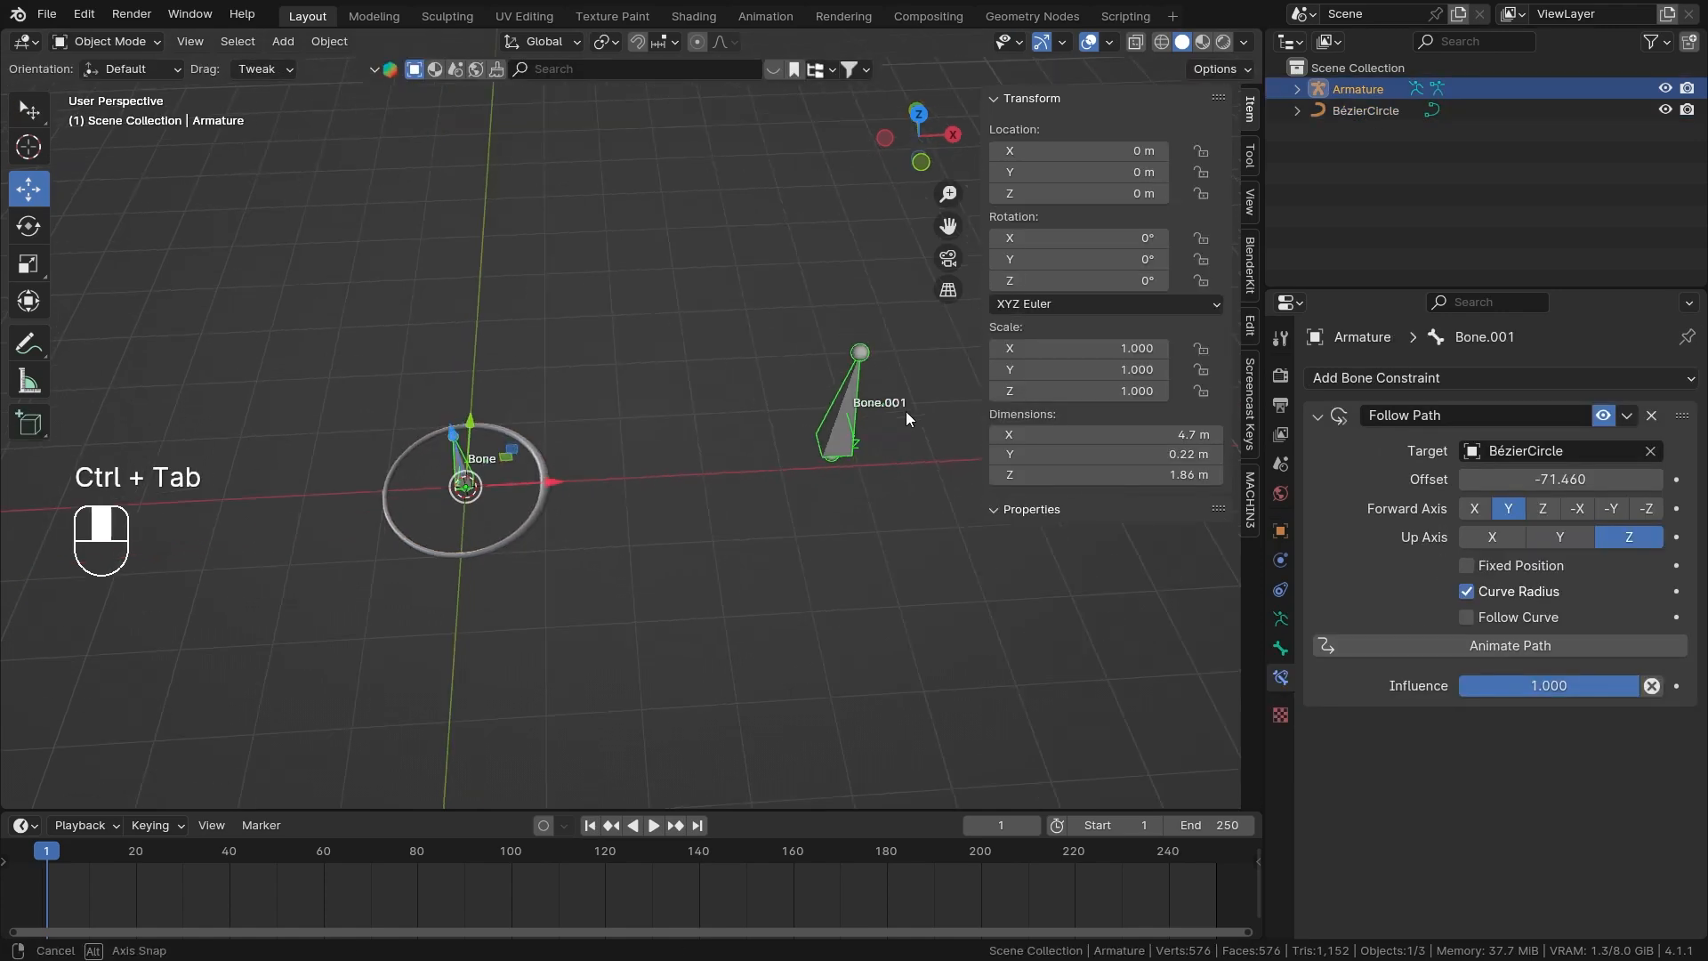
pyautogui.moveTo(906, 418); pyautogui.dragTo(736, 557, button='middle')
# Select the armature in Object Mode and try sliding Bone.001's Follow Path Offset around the thickened curve.
pyautogui.moveTo(755, 491); pyautogui.dragTo(735, 492, button='middle')
pyautogui.moveTo(1560, 479)
pyautogui.mouseDown()
pyautogui.moveTo(1609, 480)
pyautogui.moveTo(1539, 480)
pyautogui.mouseUp()
pyautogui.rightClick(1539, 480)
pyautogui.keyDown('shift'); pyautogui.moveTo(468, 520); pyautogui.dragTo(568, 403, button='middle'); pyautogui.keyUp('shift')
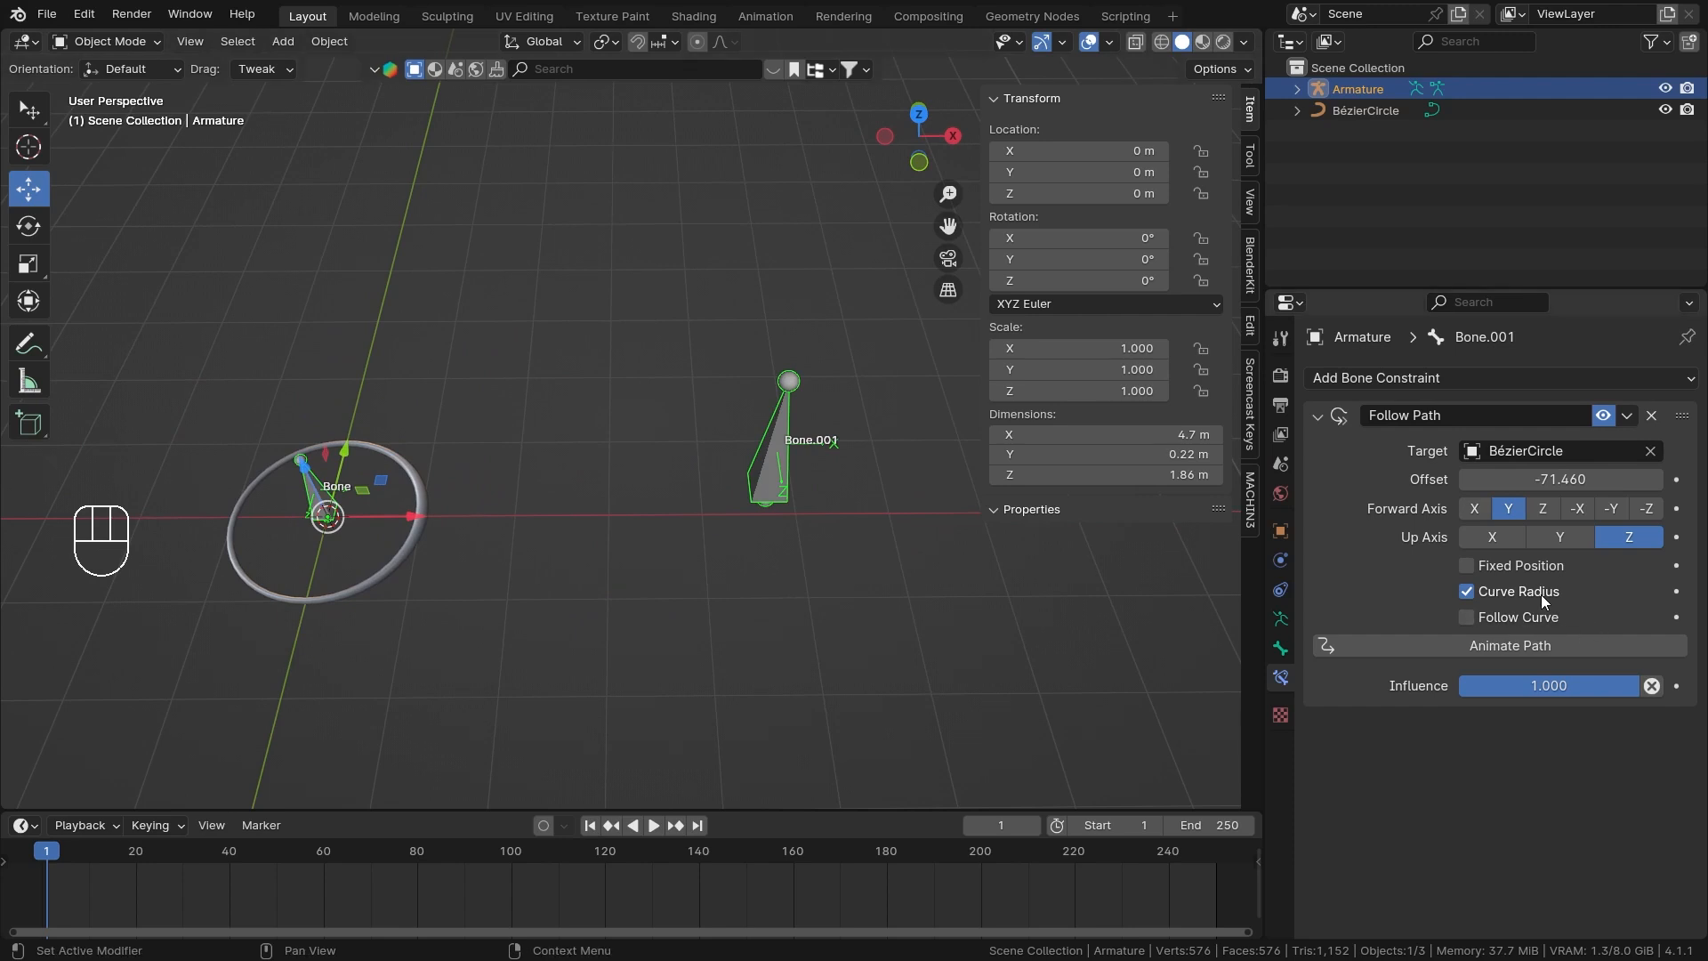
pyautogui.moveTo(435, 546); pyautogui.dragTo(830, 473, button='middle')
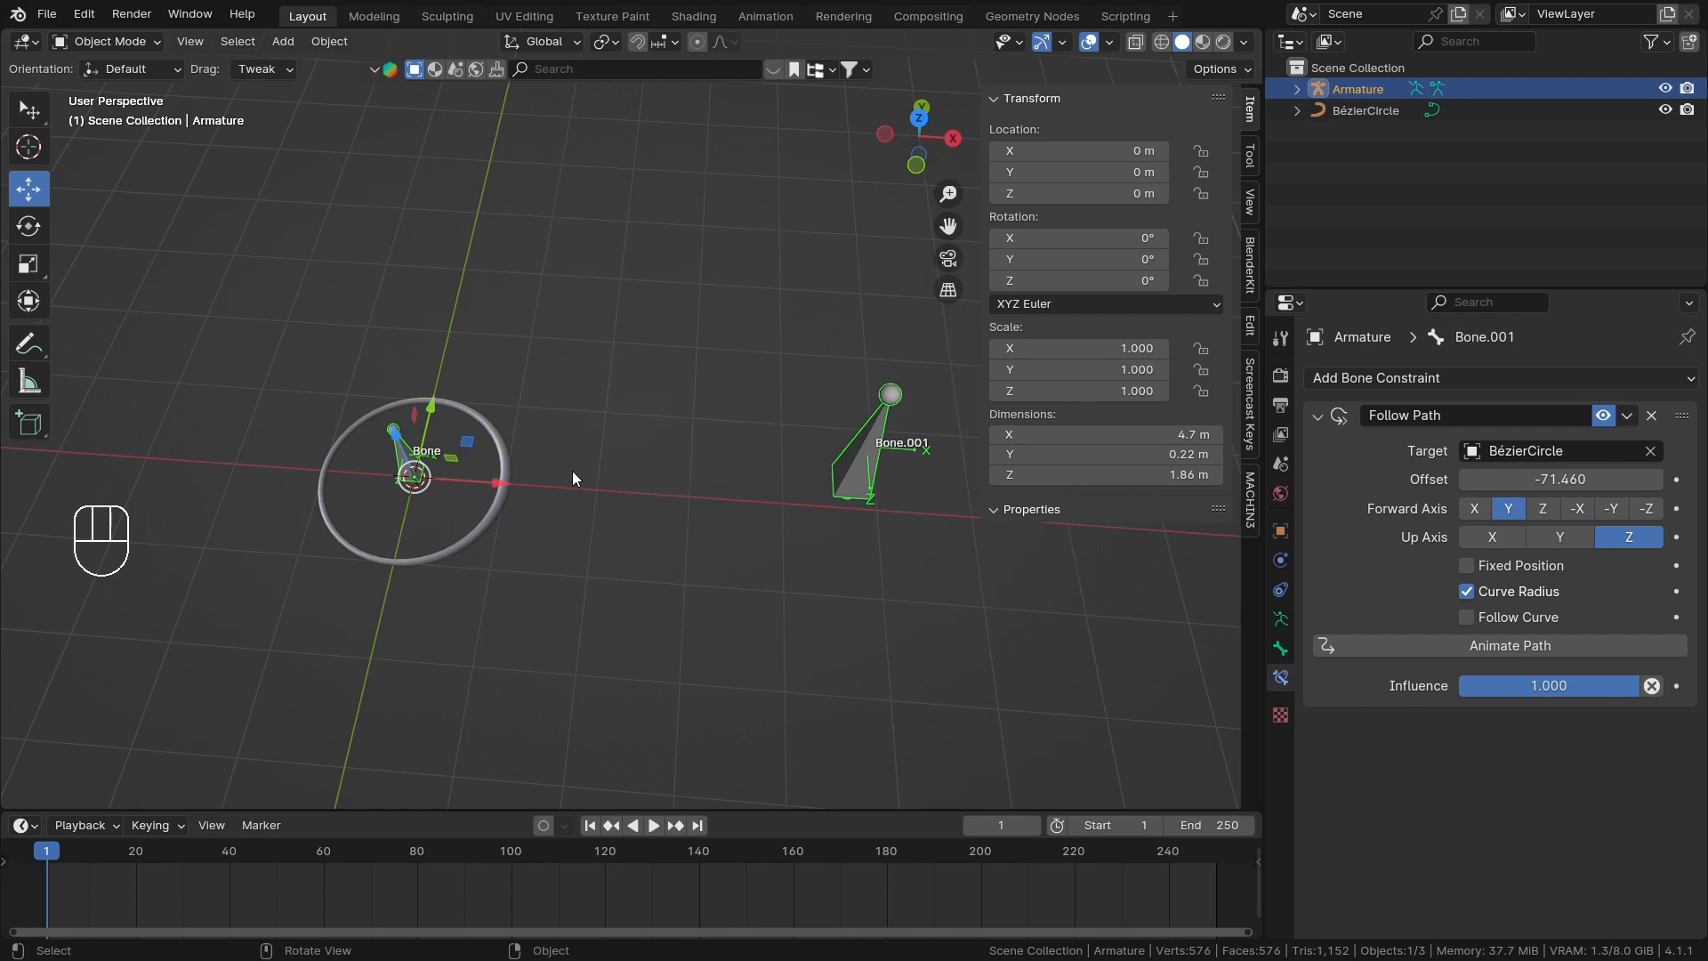
pyautogui.moveTo(862, 543); pyautogui.dragTo(1046, 553, button='middle')
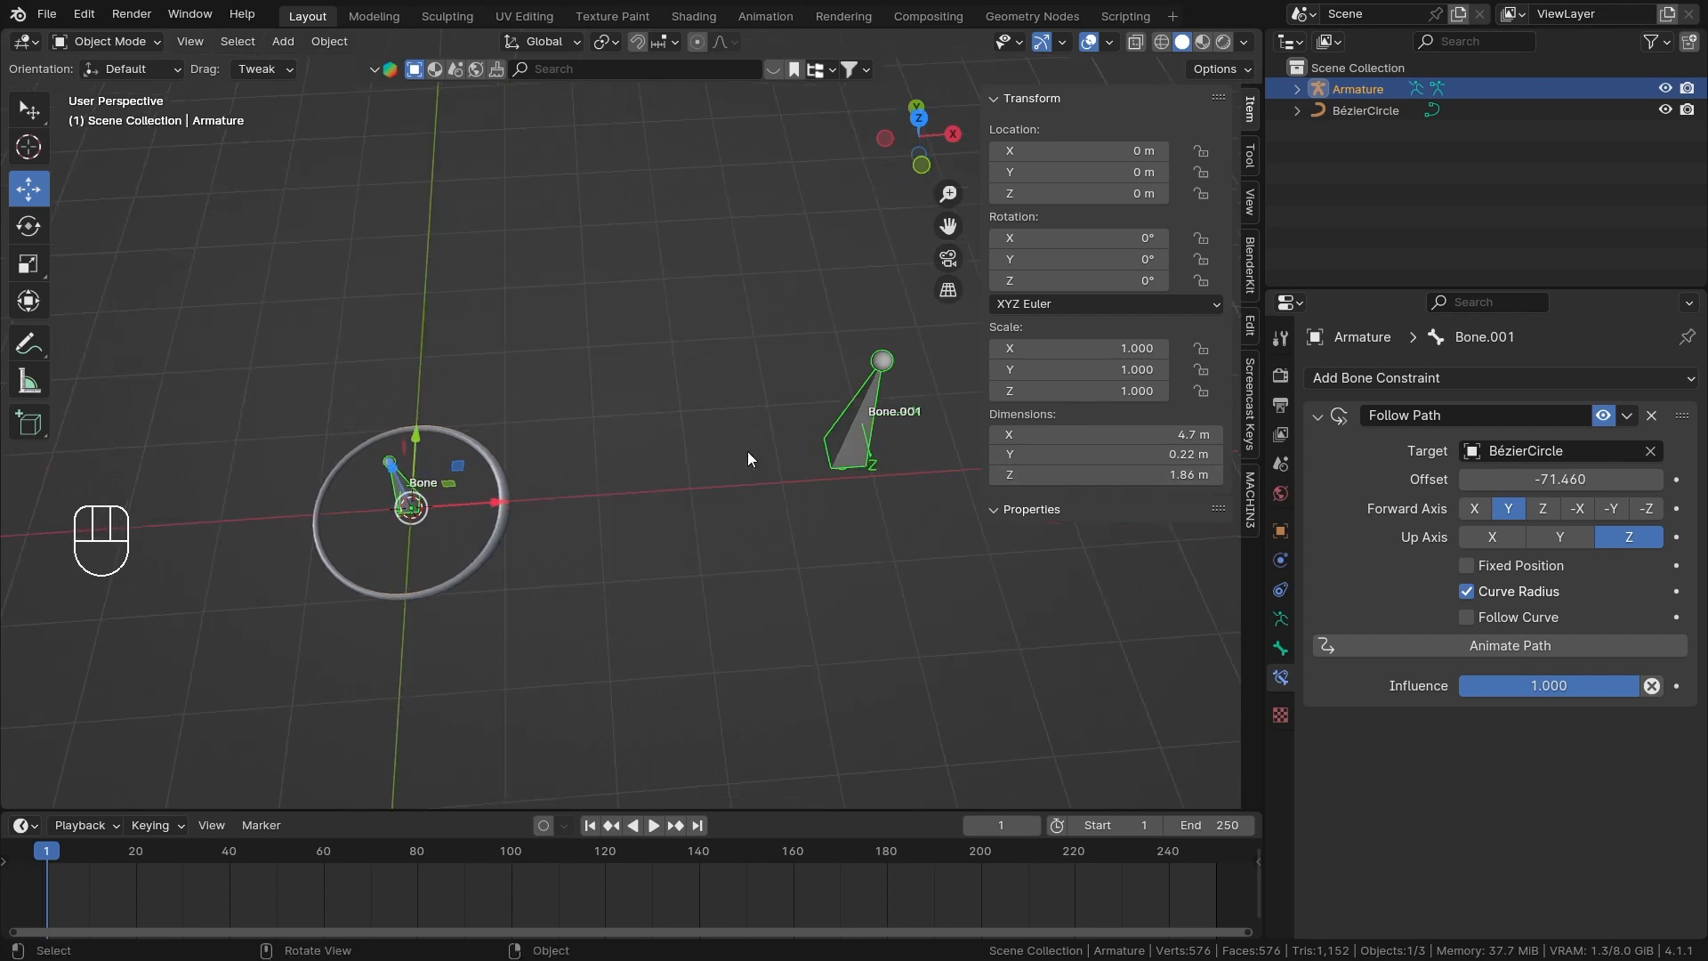
# Enable Follow Curve on Bone.001's Follow Path constraint and try sliding its Offset.
pyautogui.click(1512, 619)
pyautogui.moveTo(846, 472); pyautogui.dragTo(696, 435, button='middle')
pyautogui.moveTo(1560, 479); pyautogui.dragTo(1646, 478)
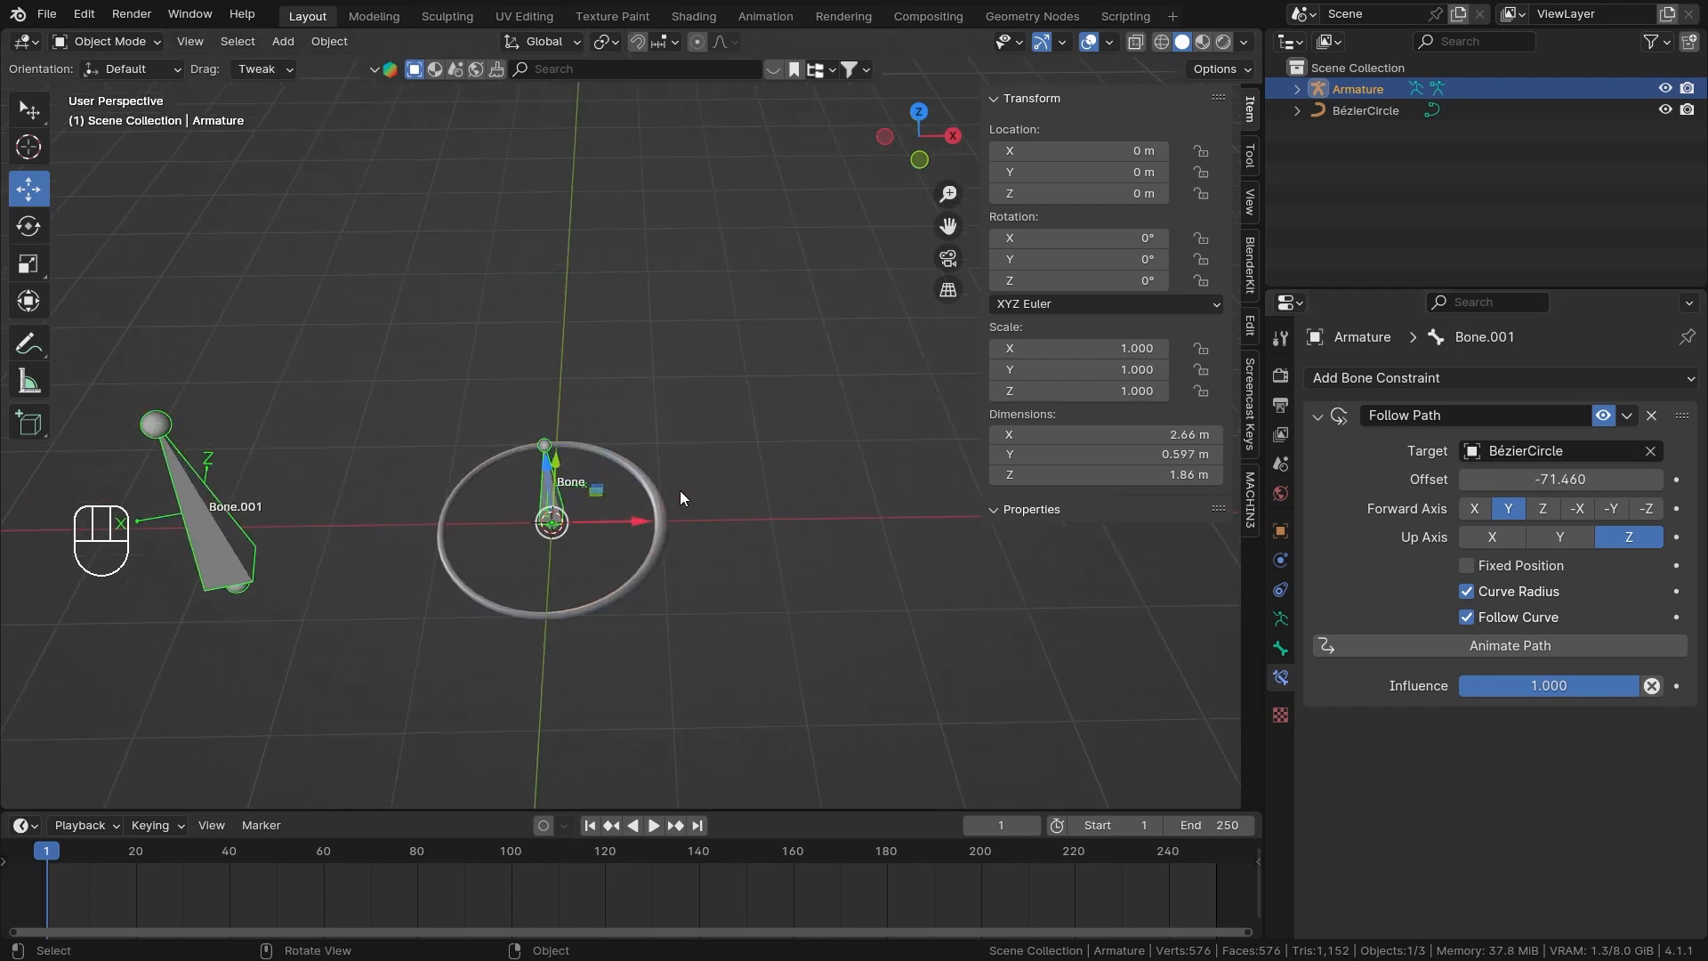
# Select the Bézier circle and move it along X to 4 m.
pyautogui.click(658, 544)
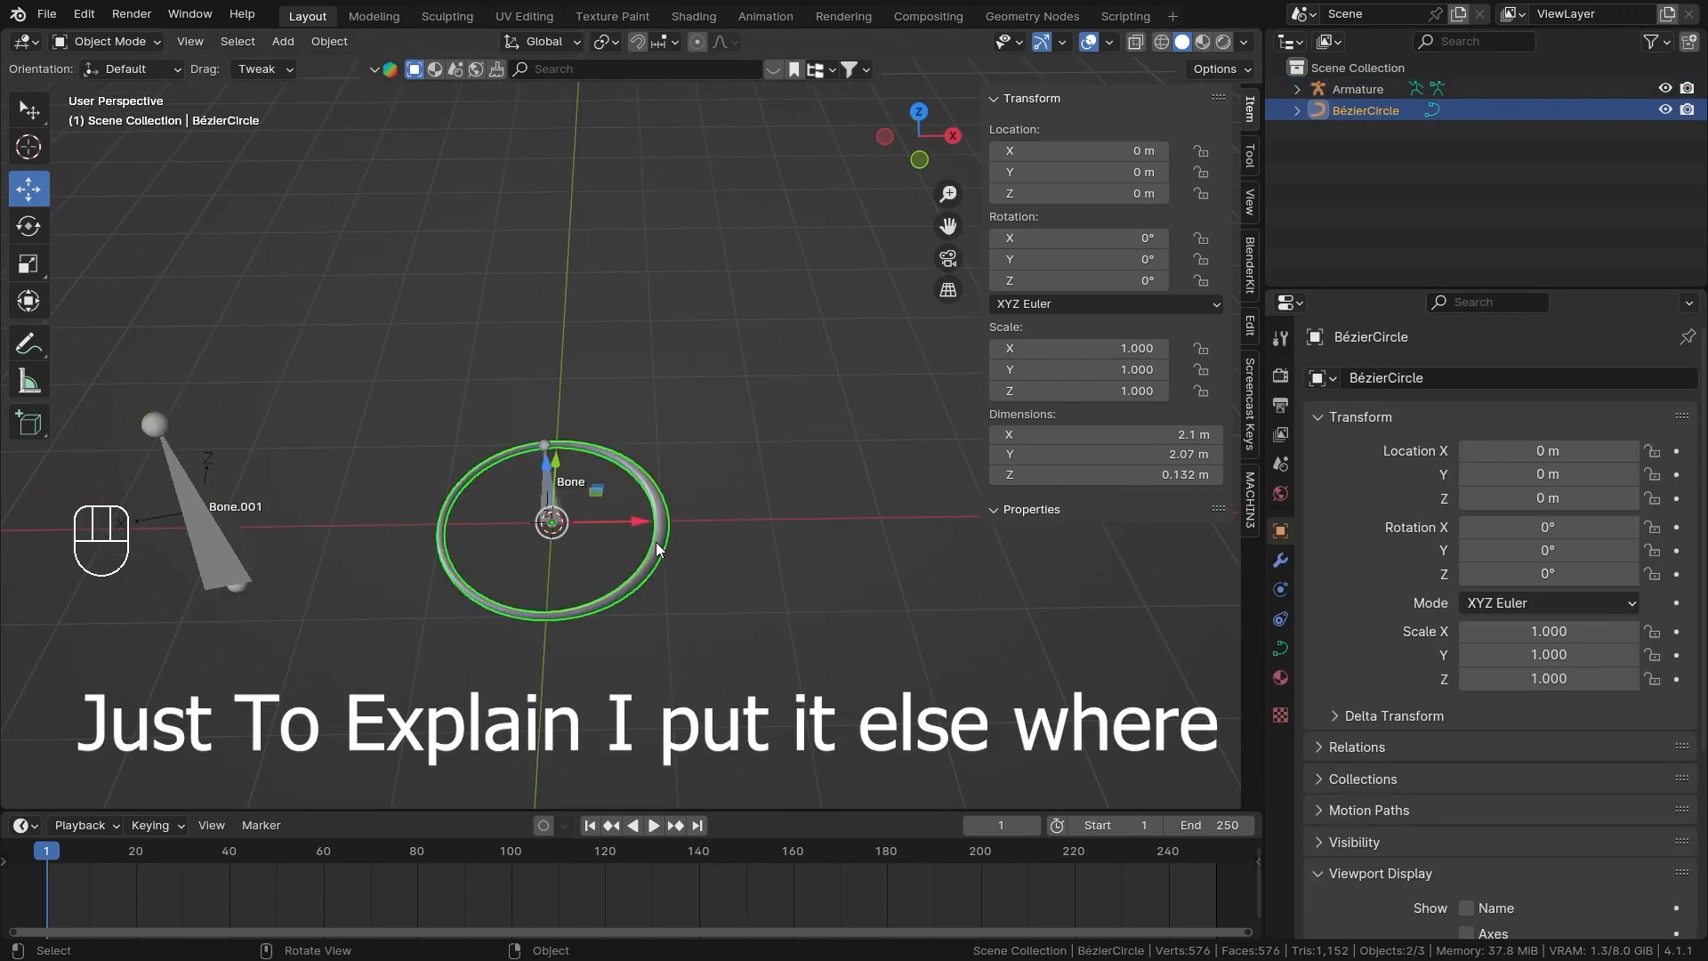
pyautogui.moveTo(627, 525); pyautogui.dragTo(1032, 529)
pyautogui.keyDown('shift'); pyautogui.moveTo(994, 614); pyautogui.dragTo(763, 616, button='middle'); pyautogui.keyUp('shift')
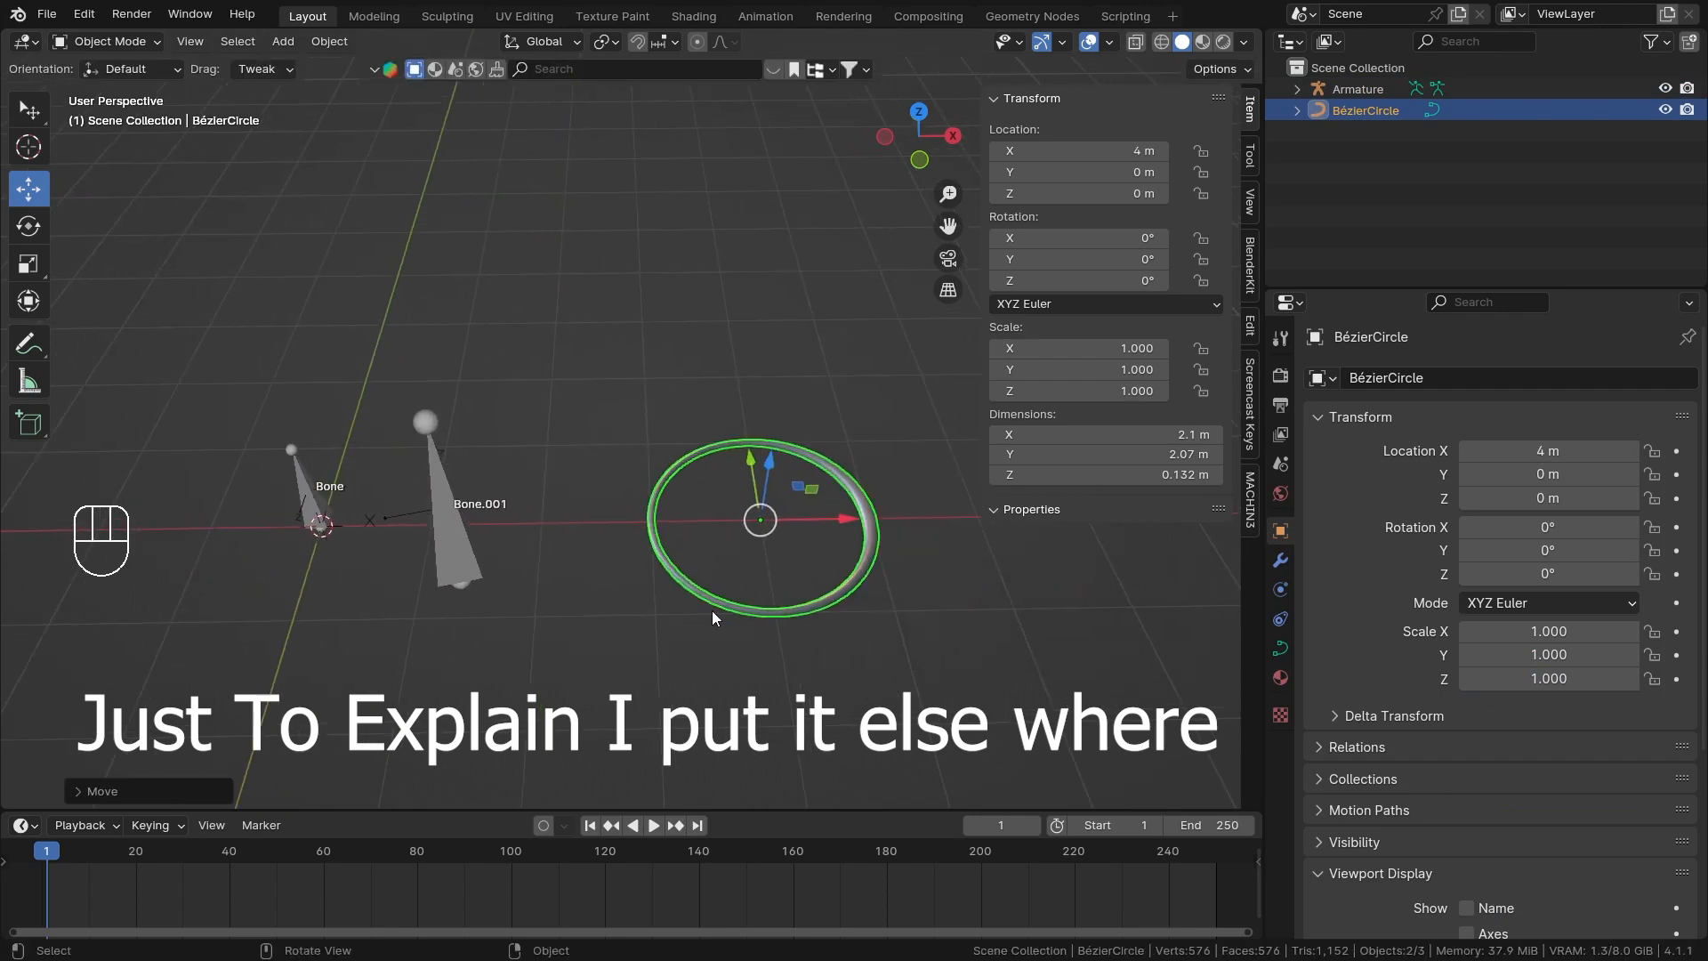
# Examine Bone.001's orientation beside Bone in Pose Mode, and return the armature to Object Mode.
pyautogui.click(473, 556)
pyautogui.hotkey('ctrl', 'Tab')
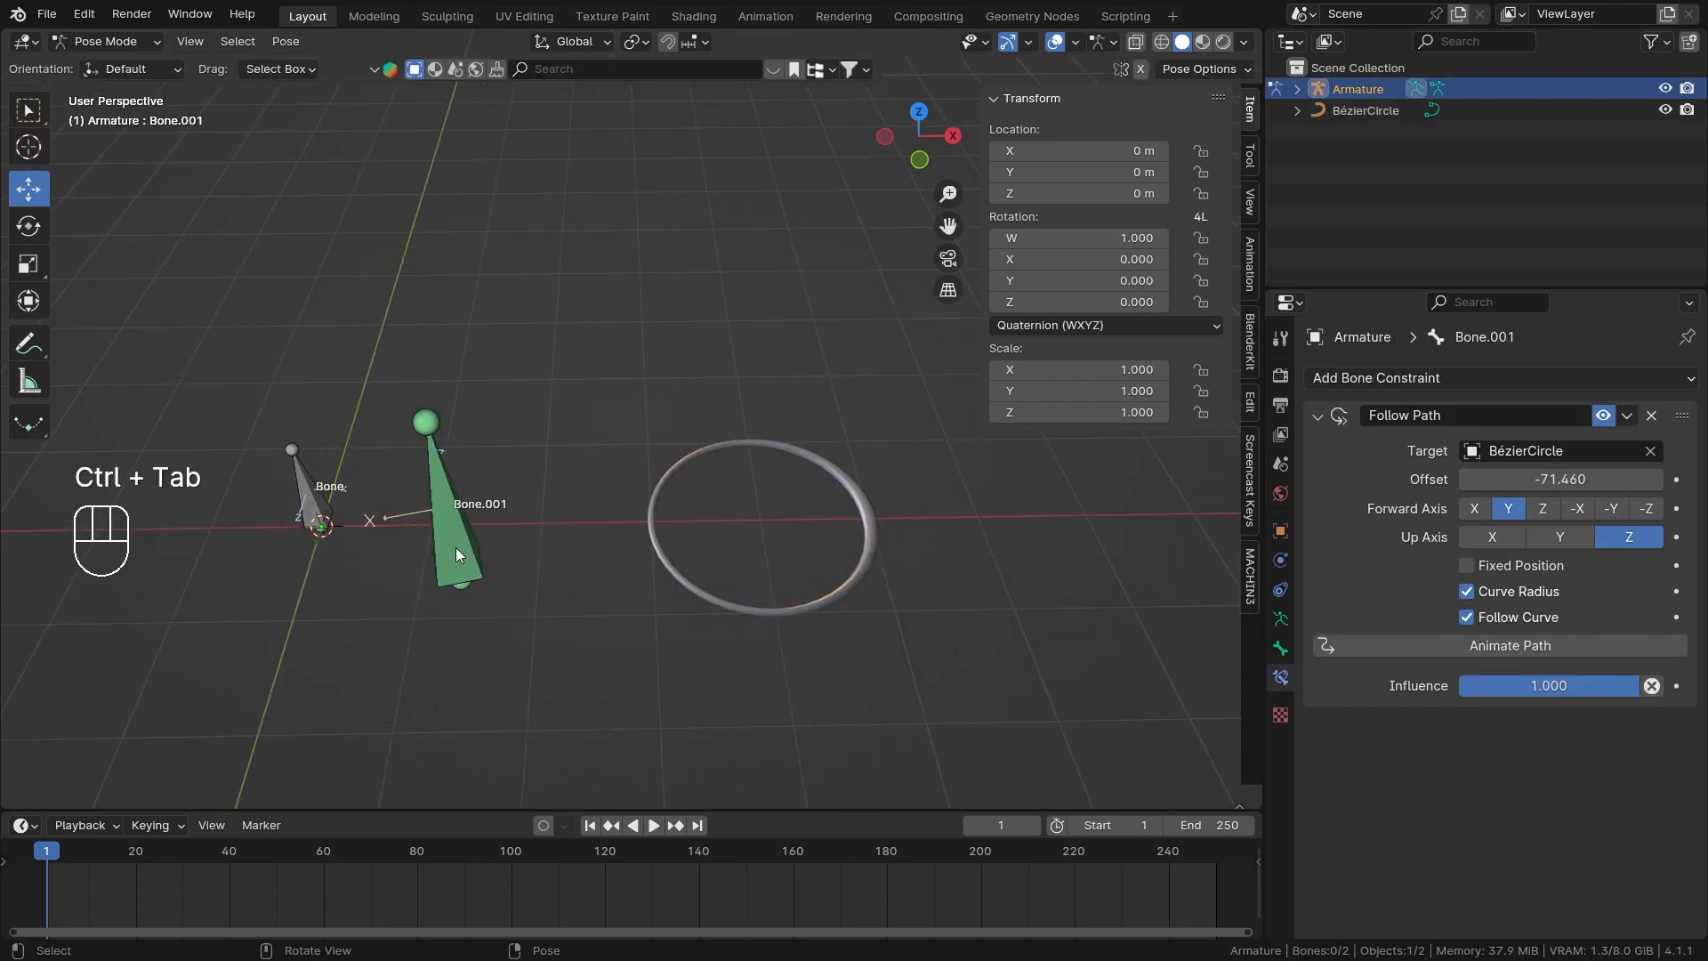
pyautogui.click(445, 495)
pyautogui.moveTo(552, 583); pyautogui.dragTo(881, 441, button='middle')
pyautogui.hotkey('ctrl', 'Tab')
pyautogui.scroll(3, 623, 540)
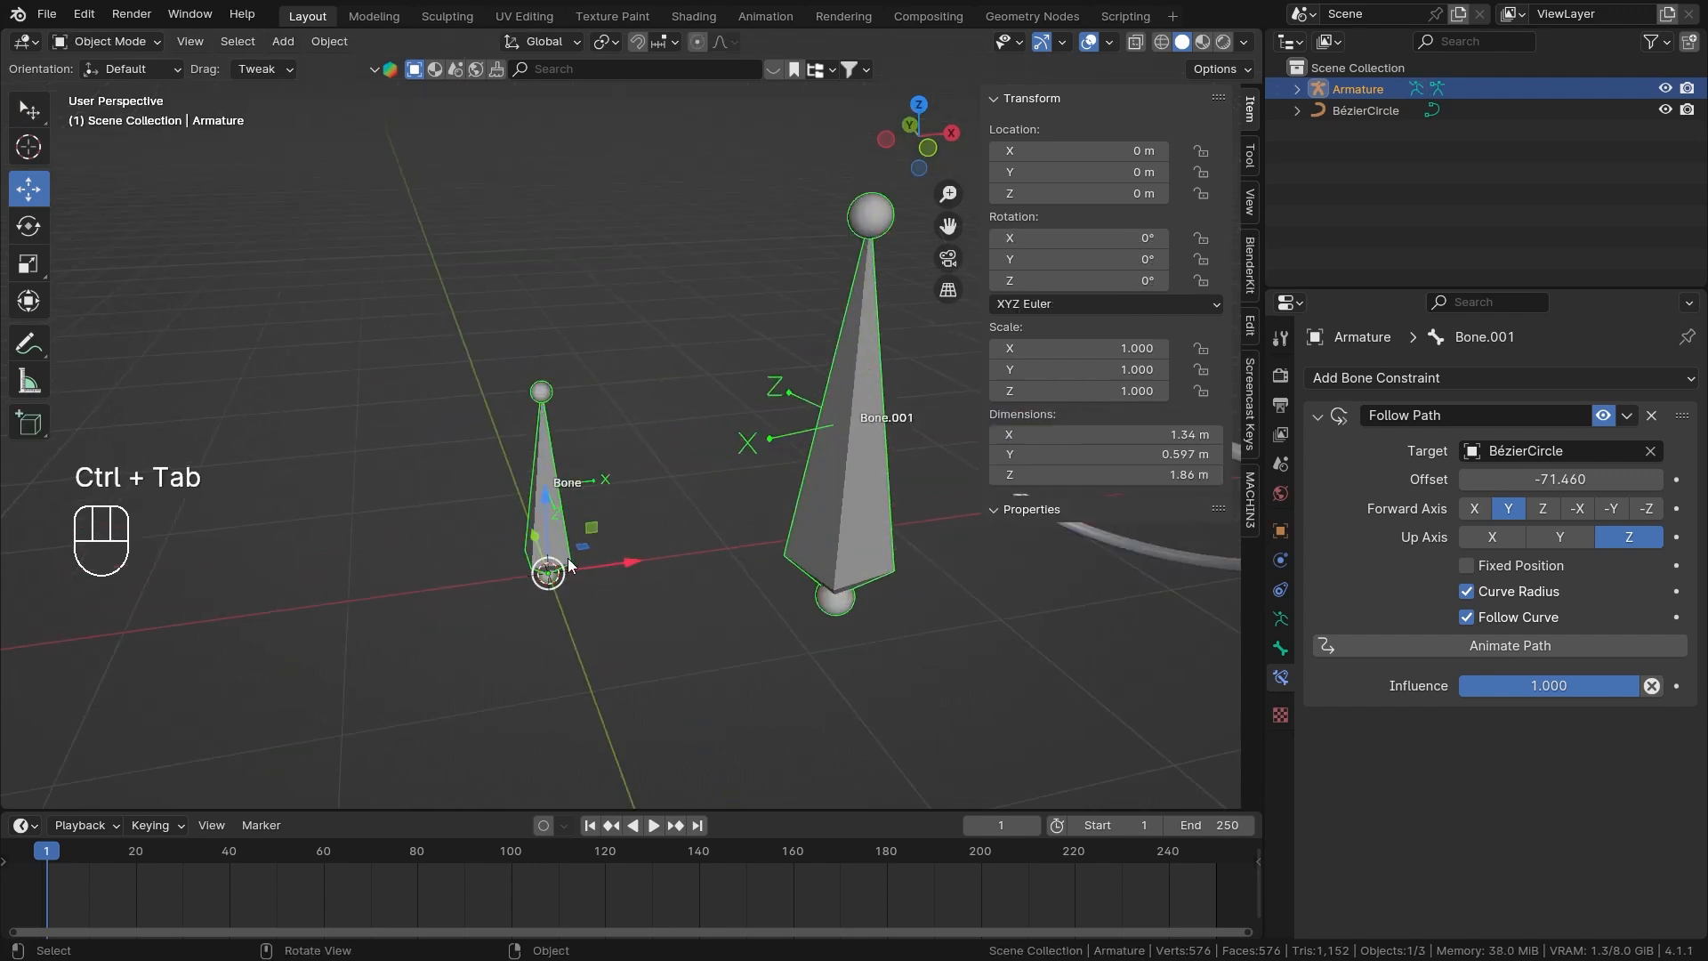
# Enter Pose Mode on the armature and snap Bone.001 to the 3D cursor with Keep Offset.
pyautogui.moveTo(570, 565); pyautogui.dragTo(600, 499, button='middle')
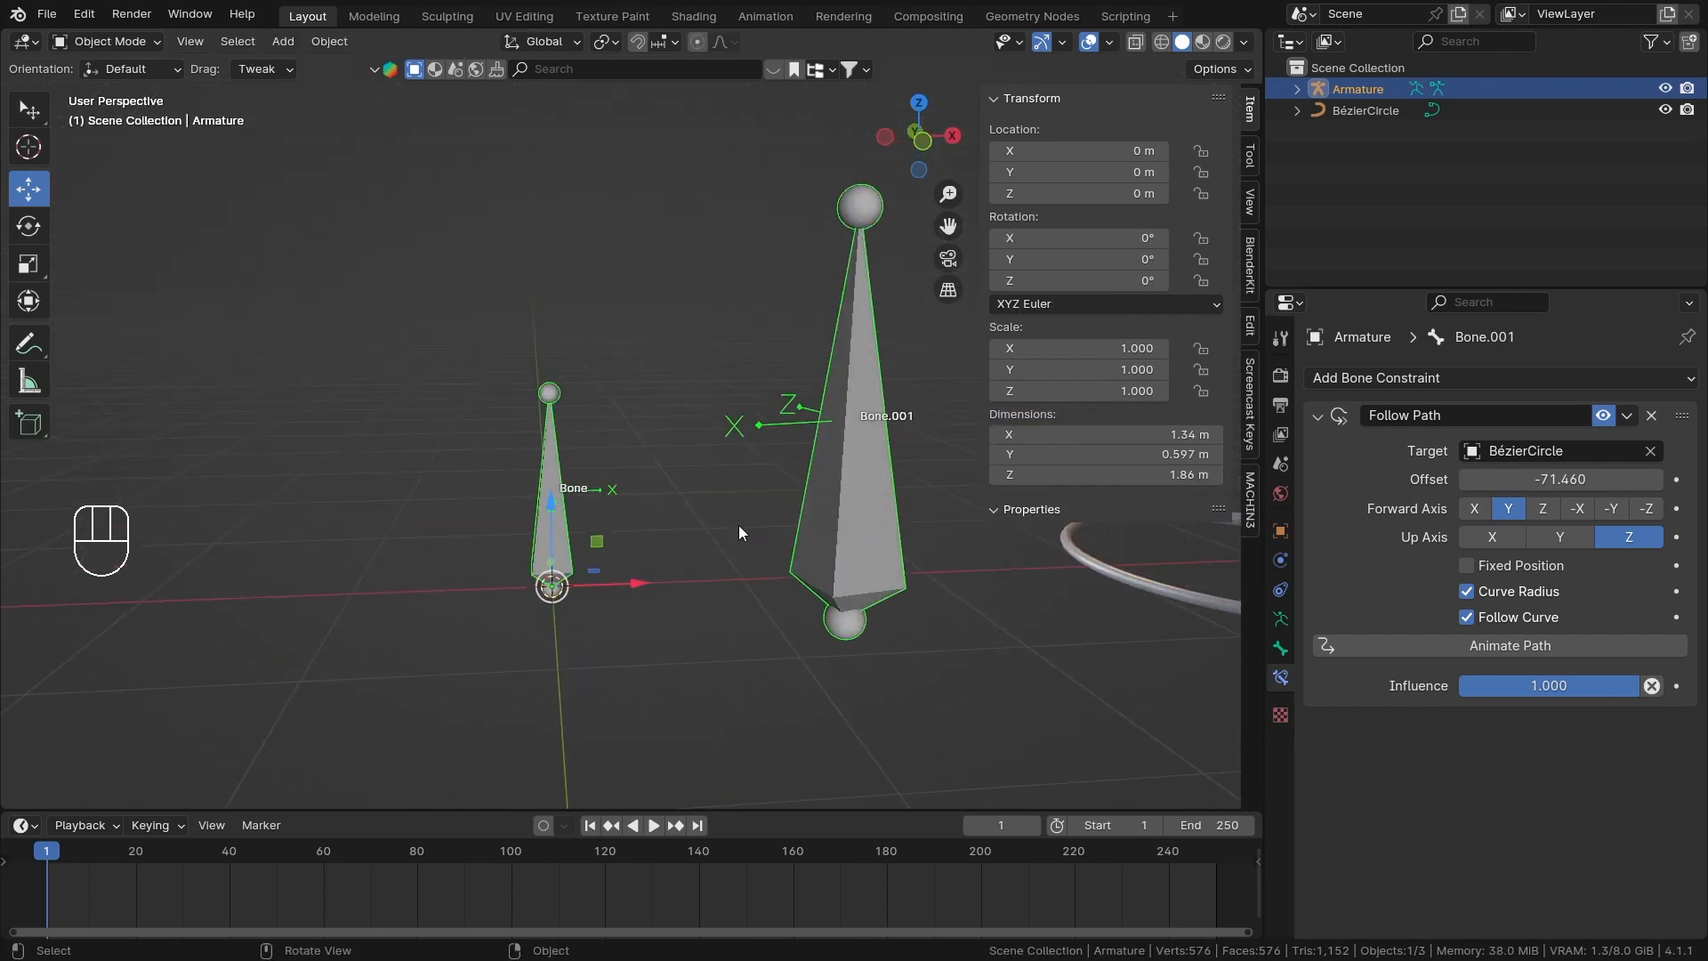
pyautogui.scroll(-1, 808, 507)
pyautogui.keyDown('shift'); pyautogui.moveTo(807, 507); pyautogui.dragTo(772, 557, button='middle'); pyautogui.keyUp('shift')
pyautogui.hotkey('ctrl', 'Tab')
pyautogui.scroll(-3, 731, 548)
pyautogui.hotkey('shift', 's')
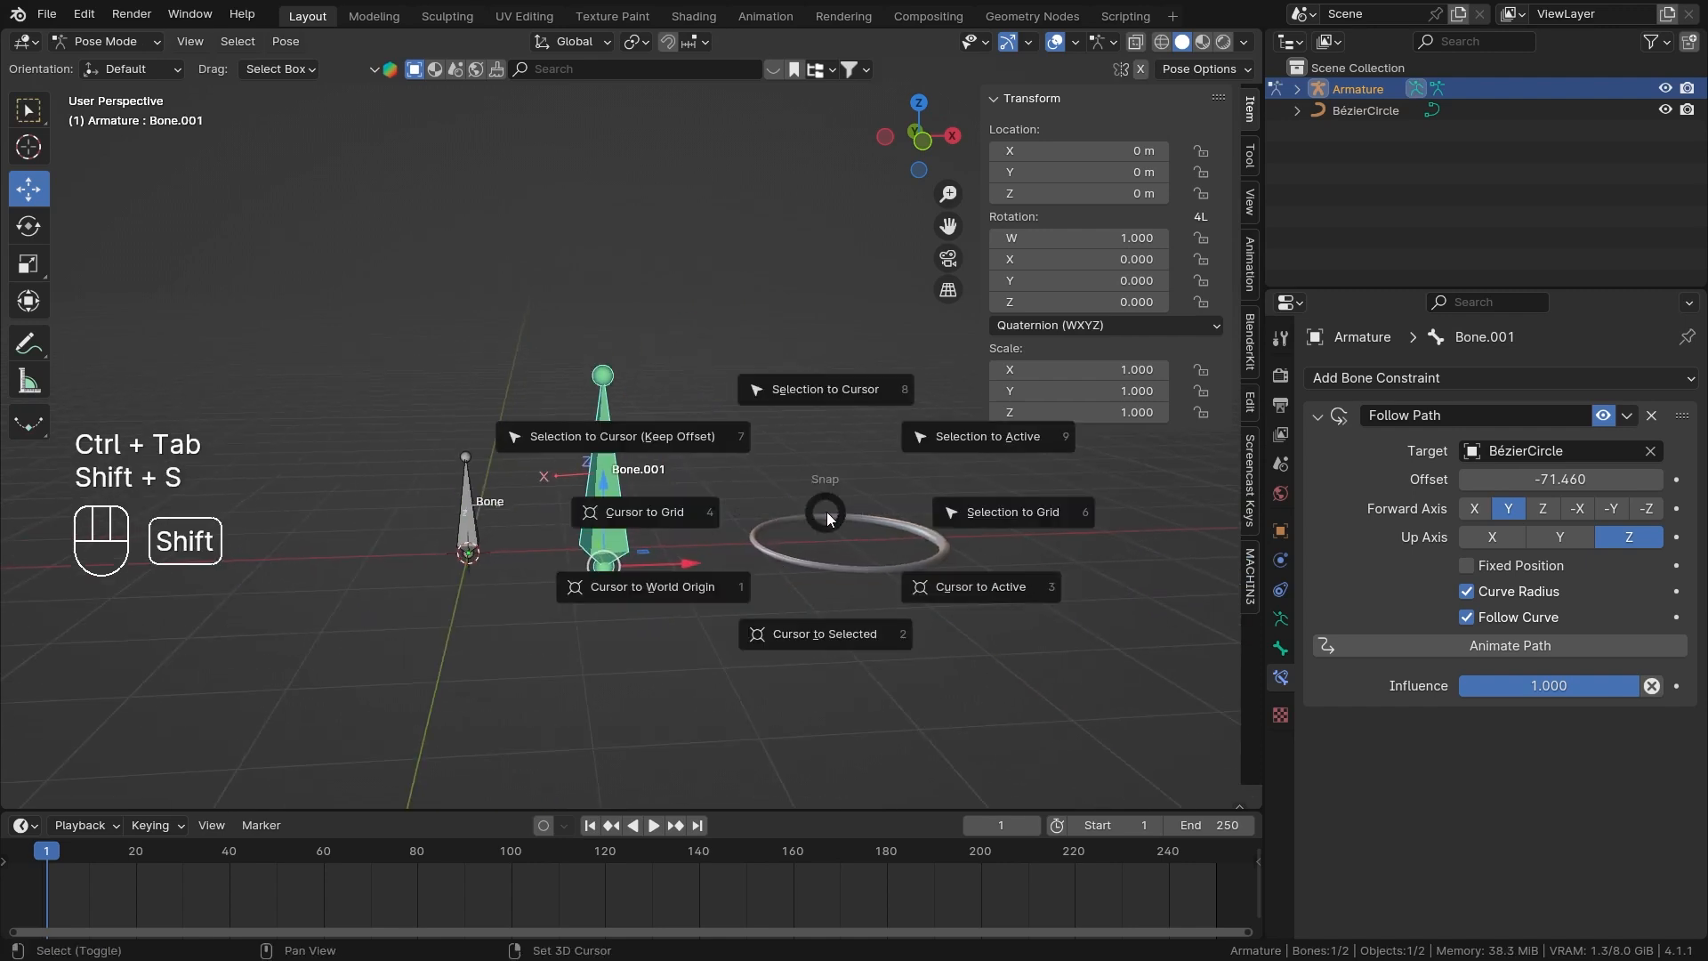
pyautogui.click(674, 413)
pyautogui.moveTo(674, 412); pyautogui.dragTo(556, 488, button='middle')
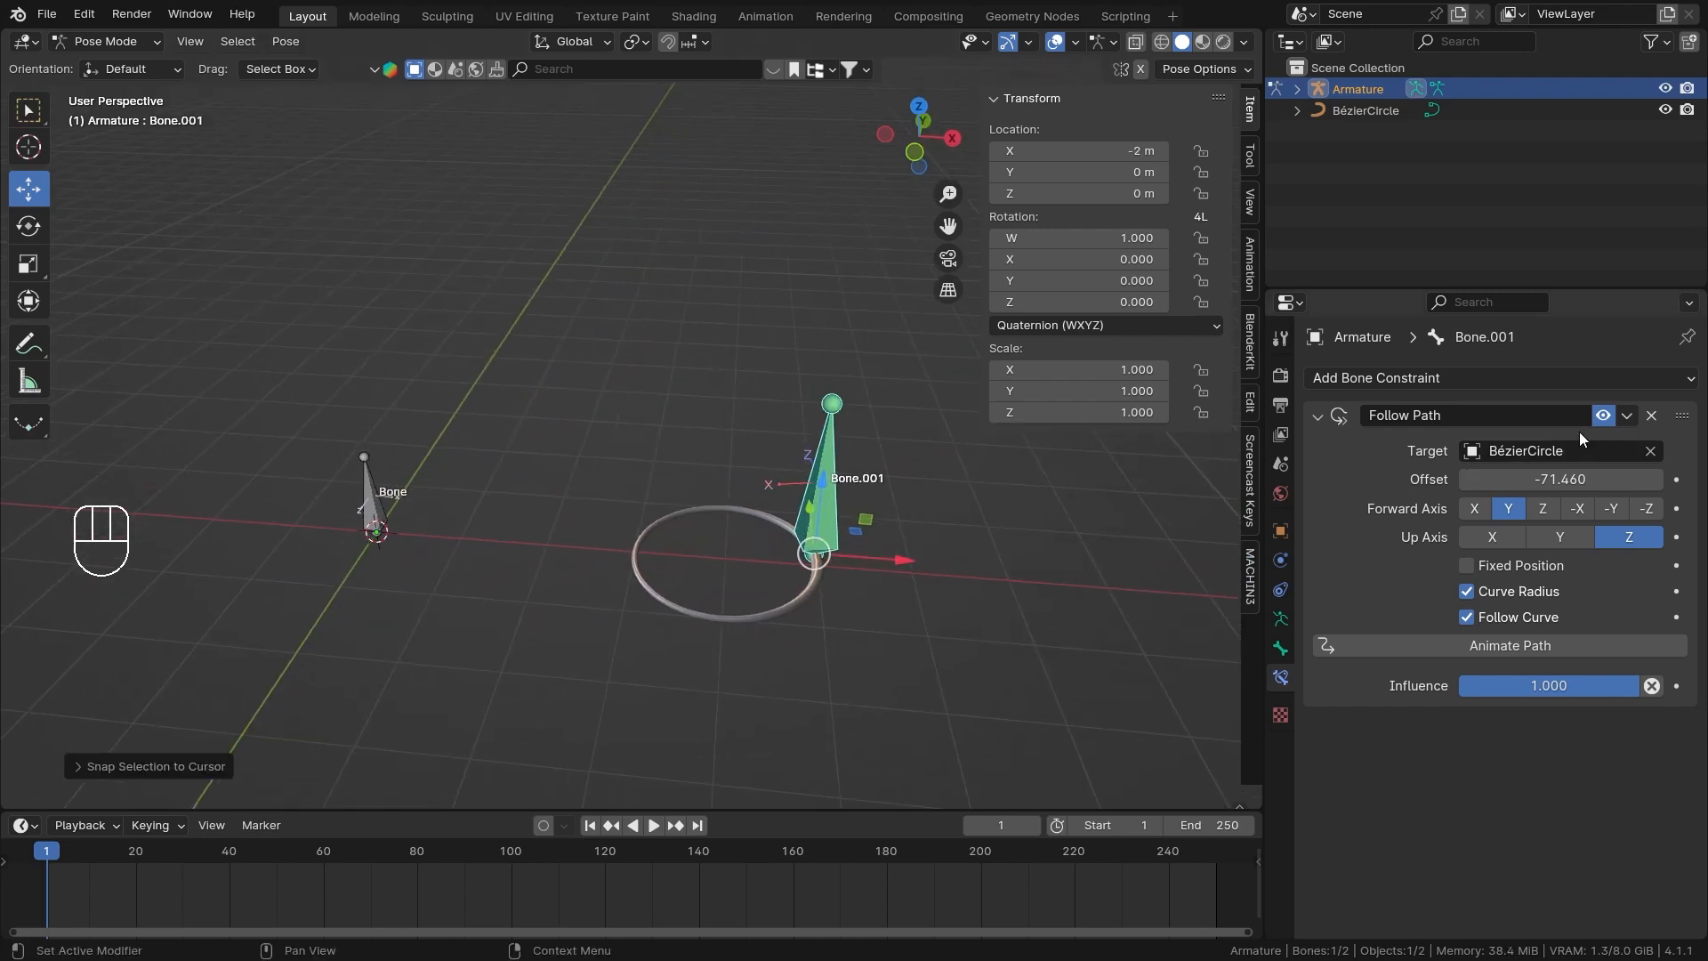
# Temporarily disable Bone.001's Follow Path constraint, examine the bone at the world origin, and re-enable the constraint.
pyautogui.click(1602, 415)
pyautogui.moveTo(593, 542); pyautogui.dragTo(601, 488, button='middle')
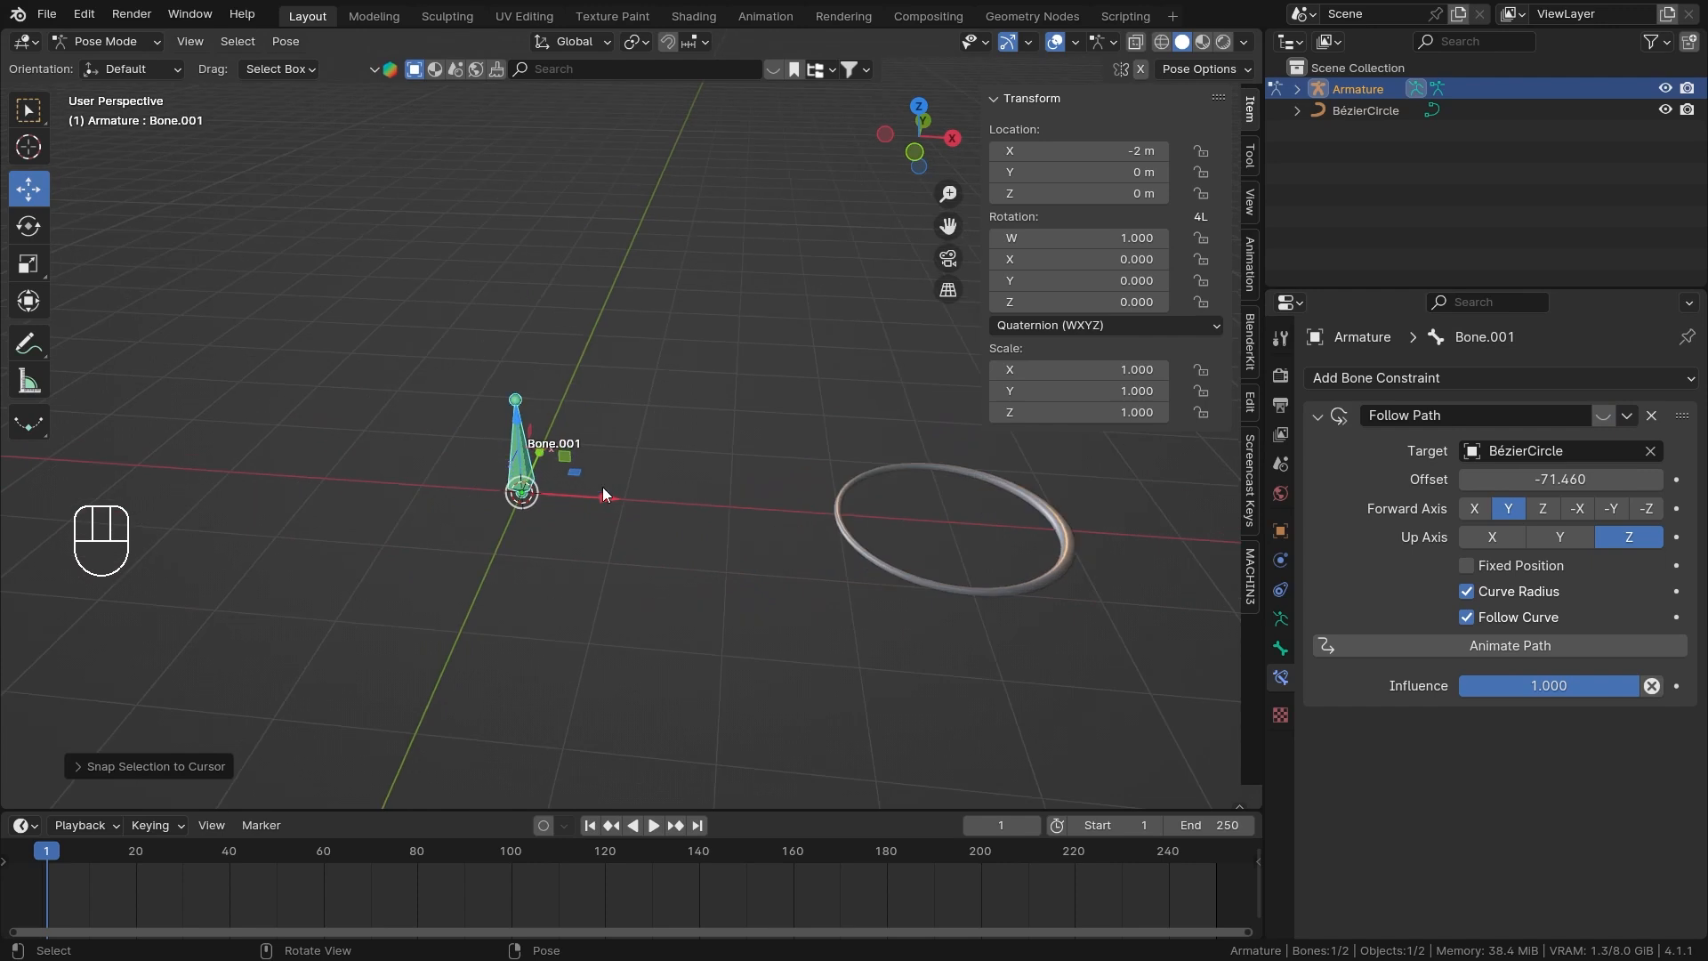
pyautogui.scroll(4, 514, 509)
pyautogui.moveTo(405, 685); pyautogui.dragTo(636, 587, button='middle')
pyautogui.scroll(2, 663, 477)
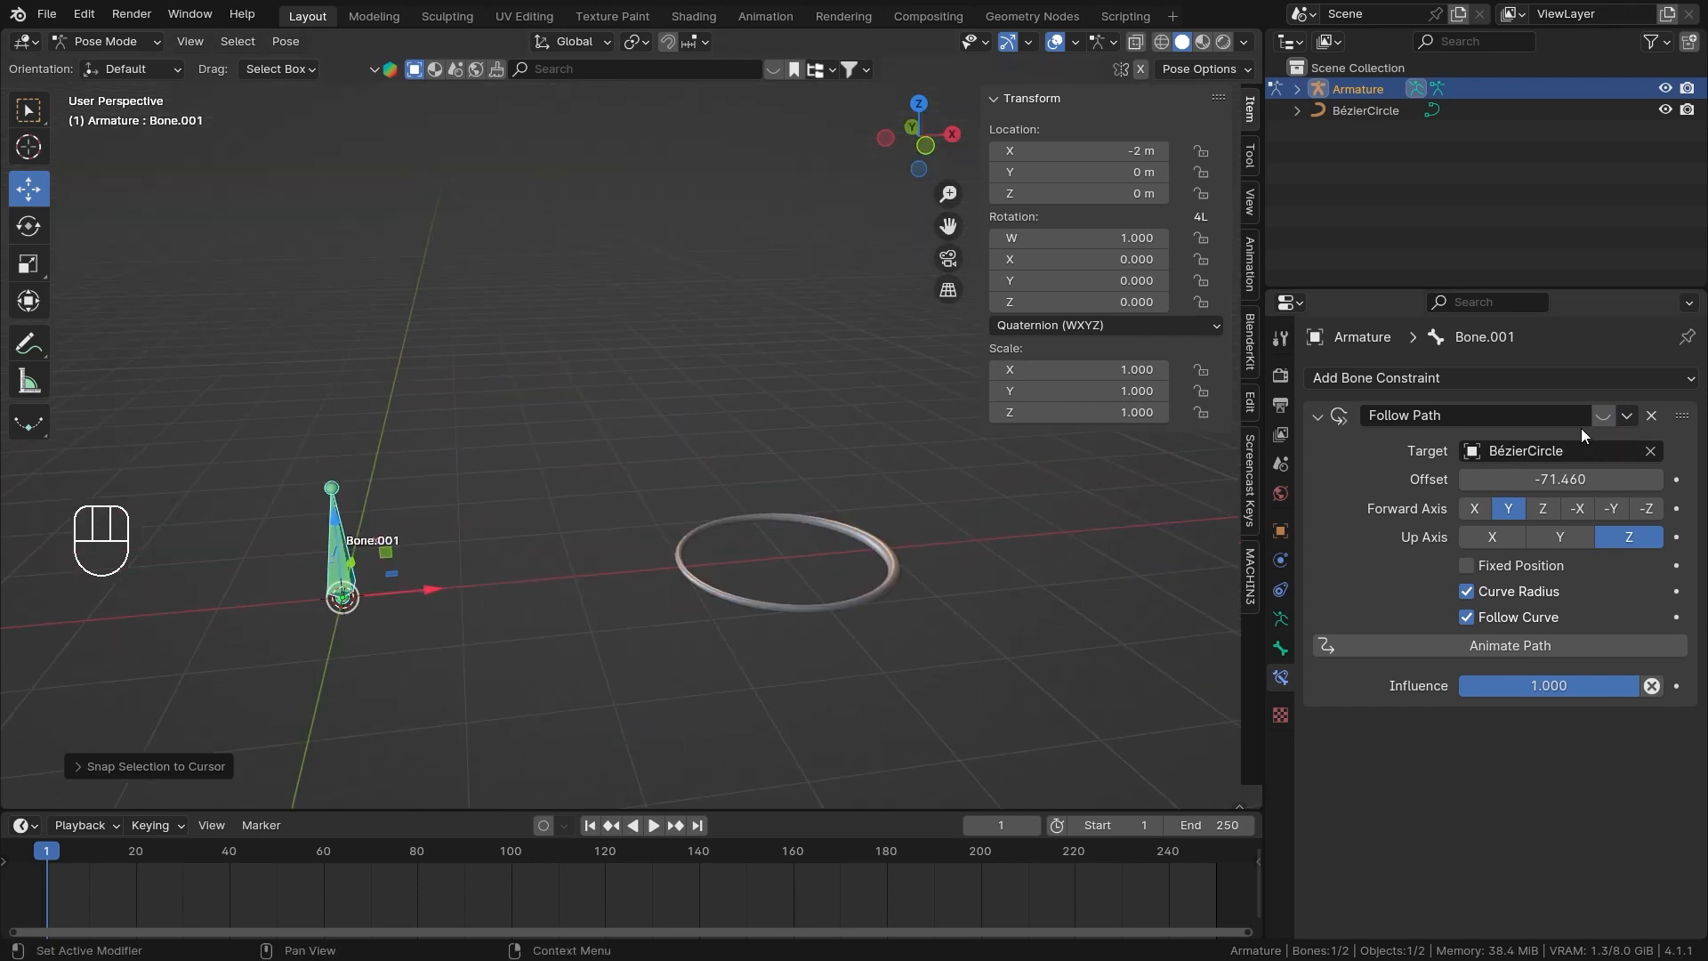
pyautogui.click(1601, 416)
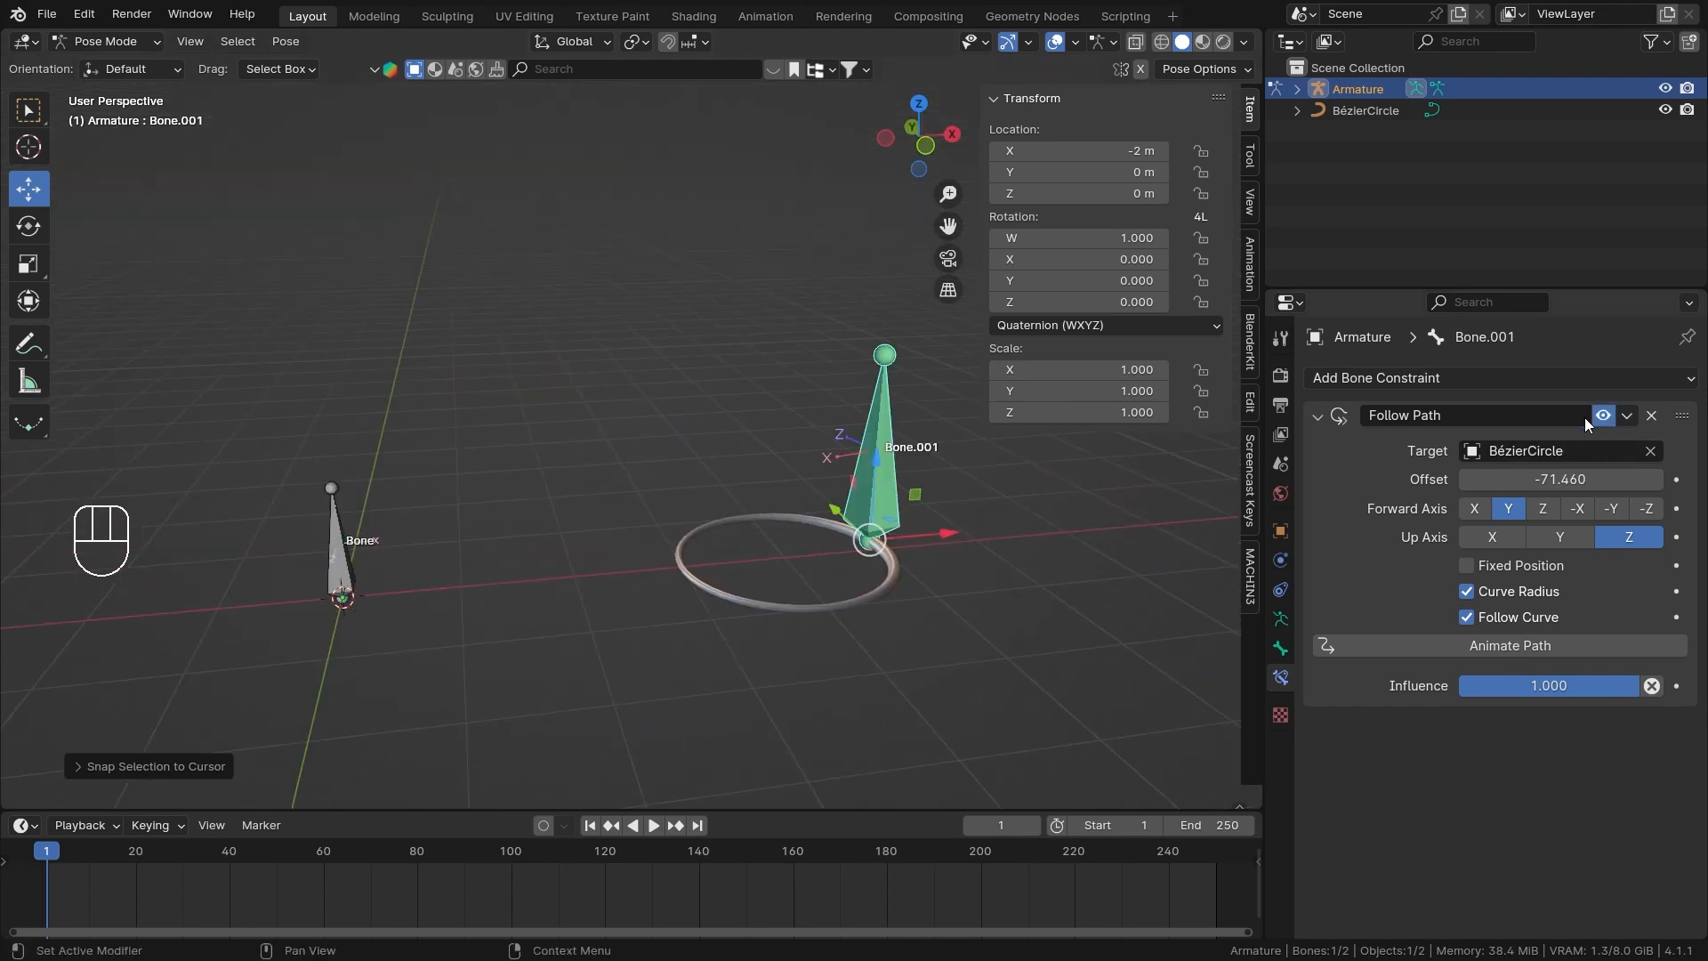
# Slide Bone.001's Follow Path Offset to about -334.26 and inspect the bone's orientation on the circle.
pyautogui.moveTo(801, 541); pyautogui.dragTo(731, 563, button='middle')
pyautogui.scroll(3, 752, 566)
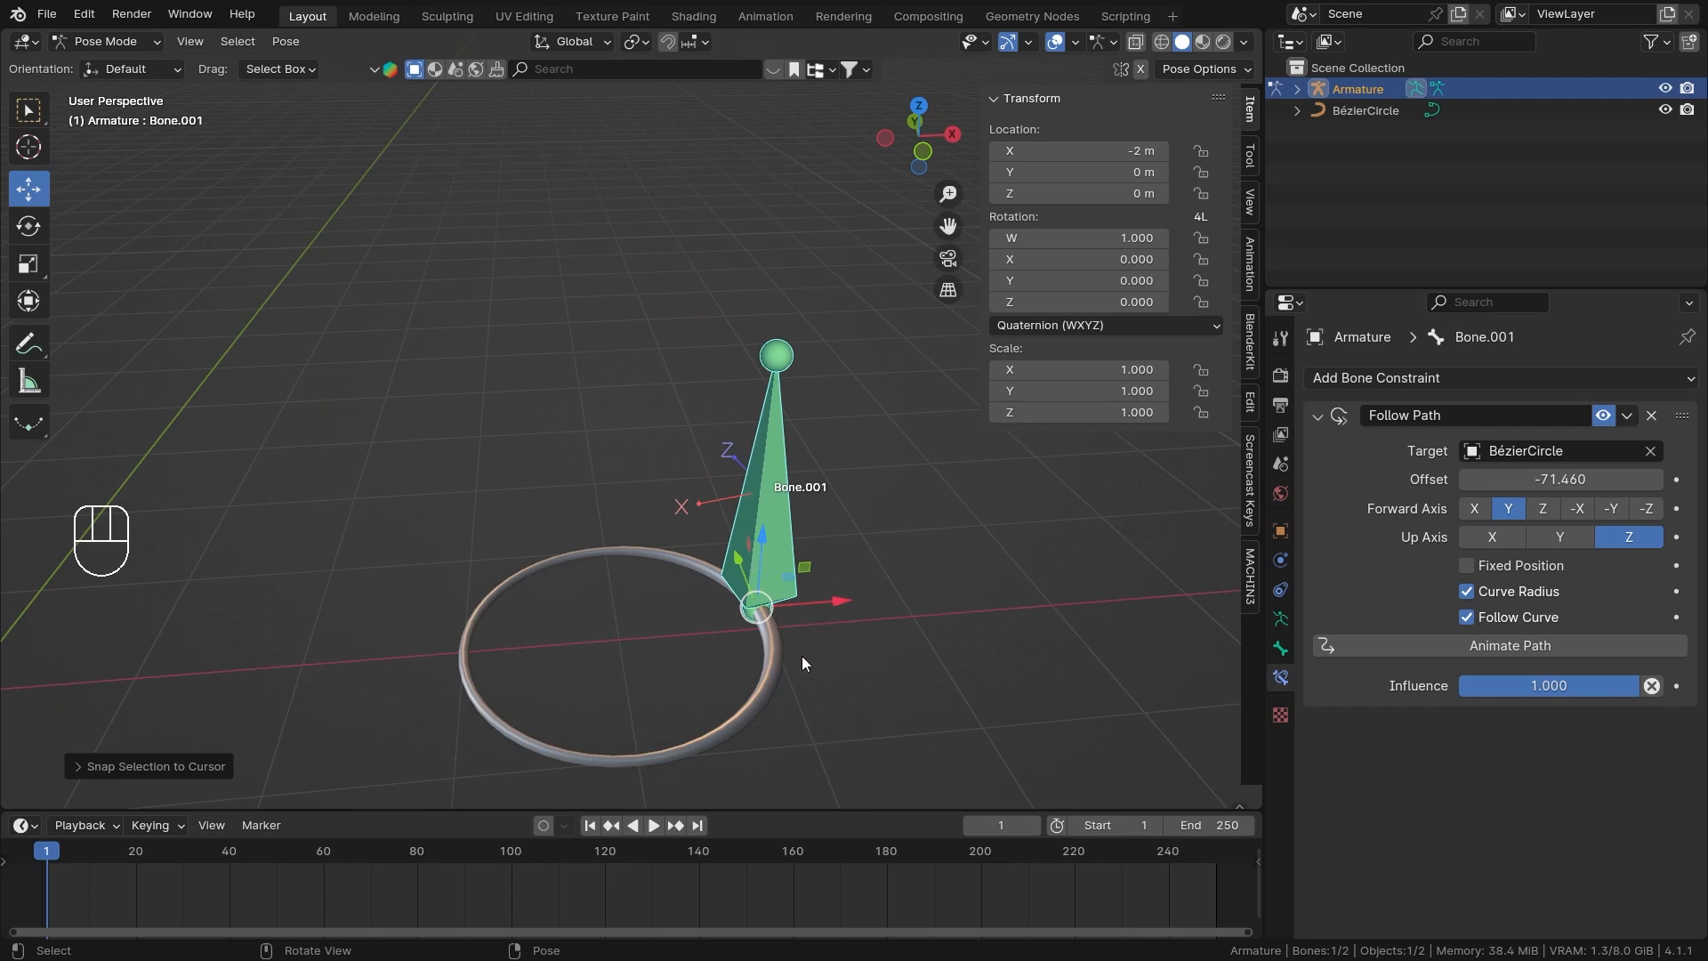
pyautogui.moveTo(1561, 479); pyautogui.dragTo(1298, 479)
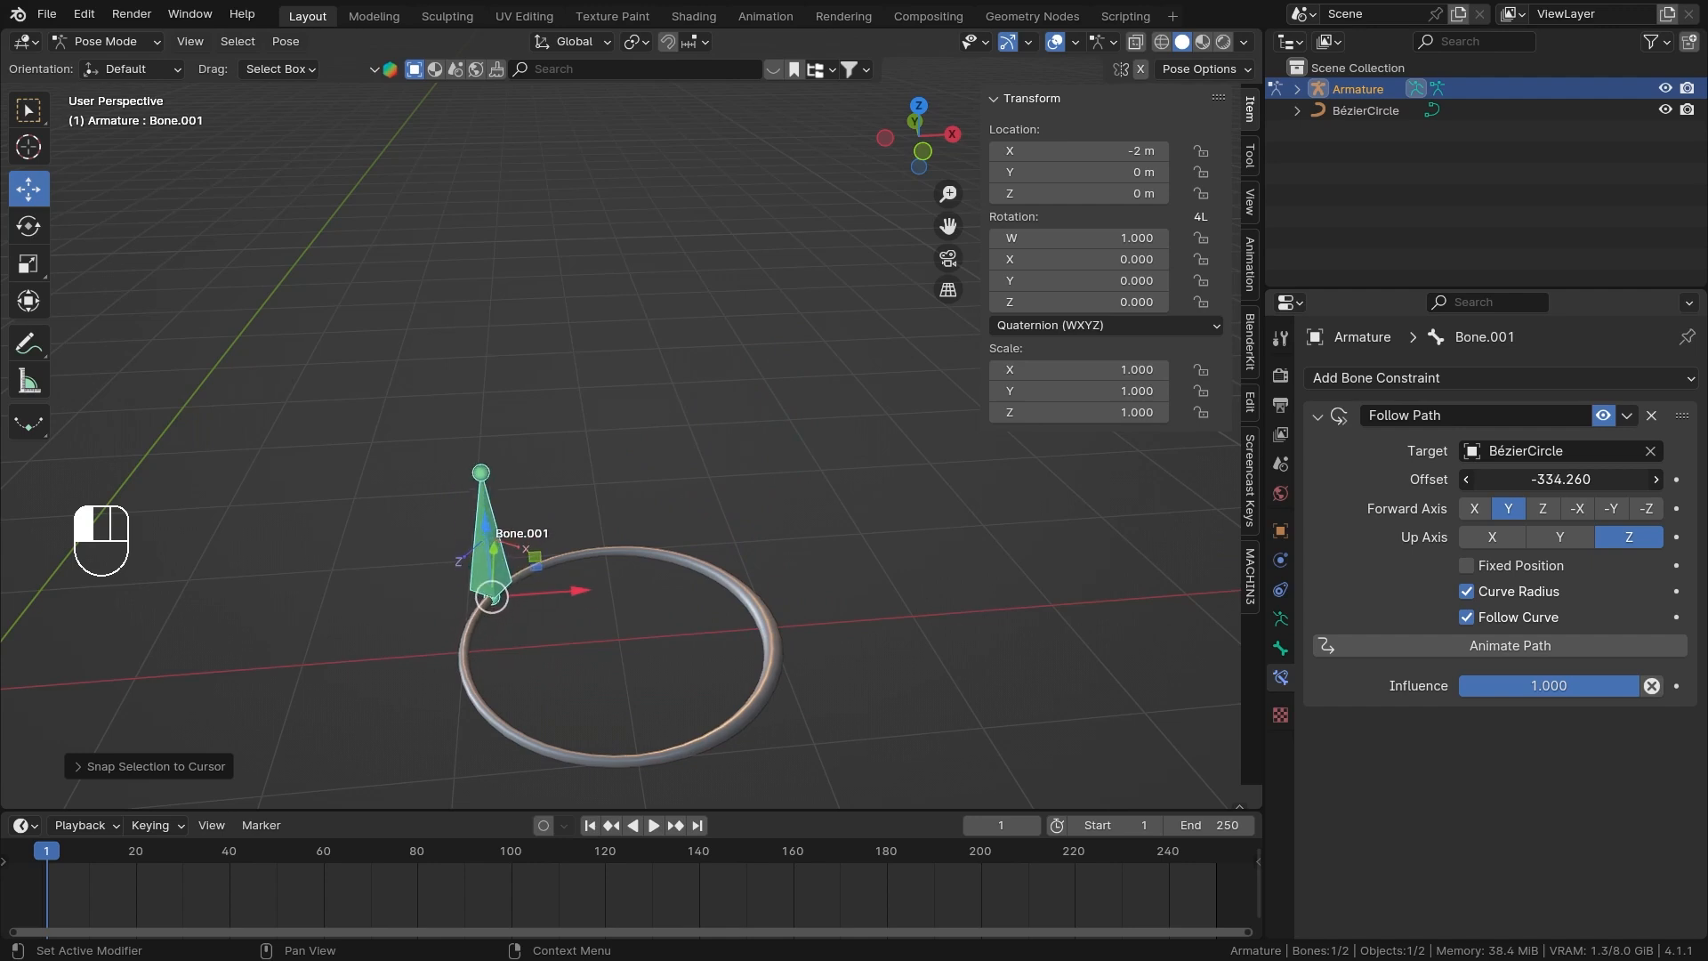
pyautogui.keyDown('shift'); pyautogui.moveTo(649, 559); pyautogui.dragTo(760, 502, button='middle'); pyautogui.keyUp('shift')
pyautogui.scroll(2, 754, 562)
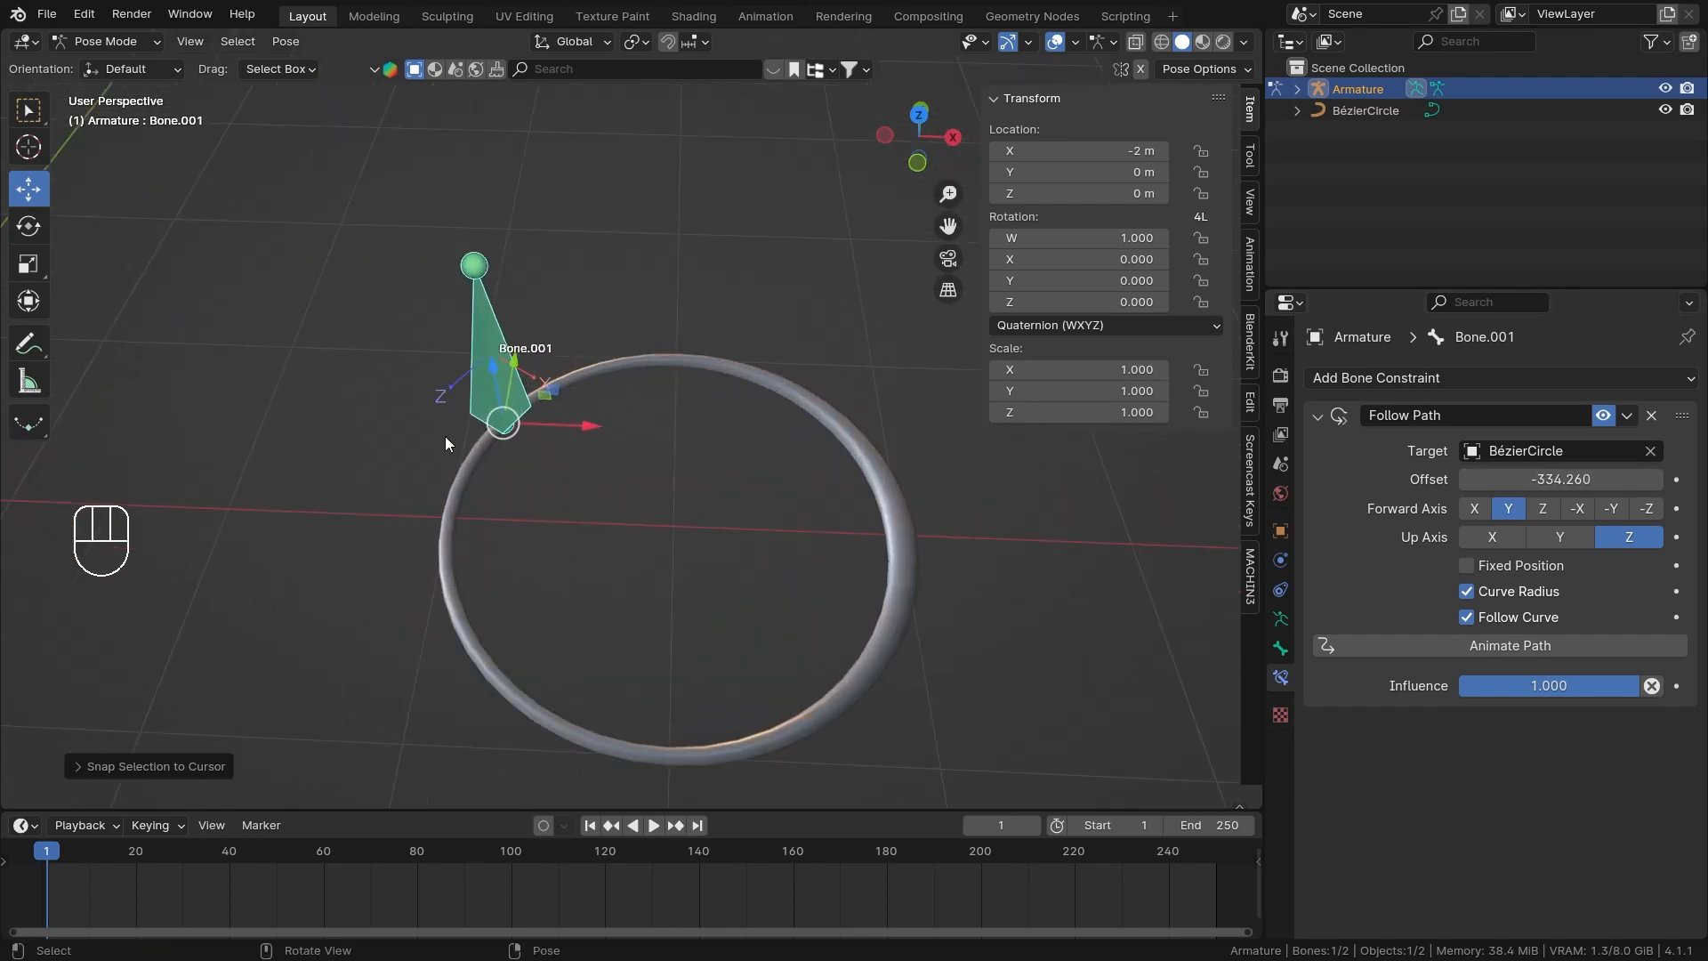
pyautogui.moveTo(445, 437); pyautogui.dragTo(583, 363, button='middle')
pyautogui.moveTo(868, 500); pyautogui.dragTo(856, 516, button='middle')
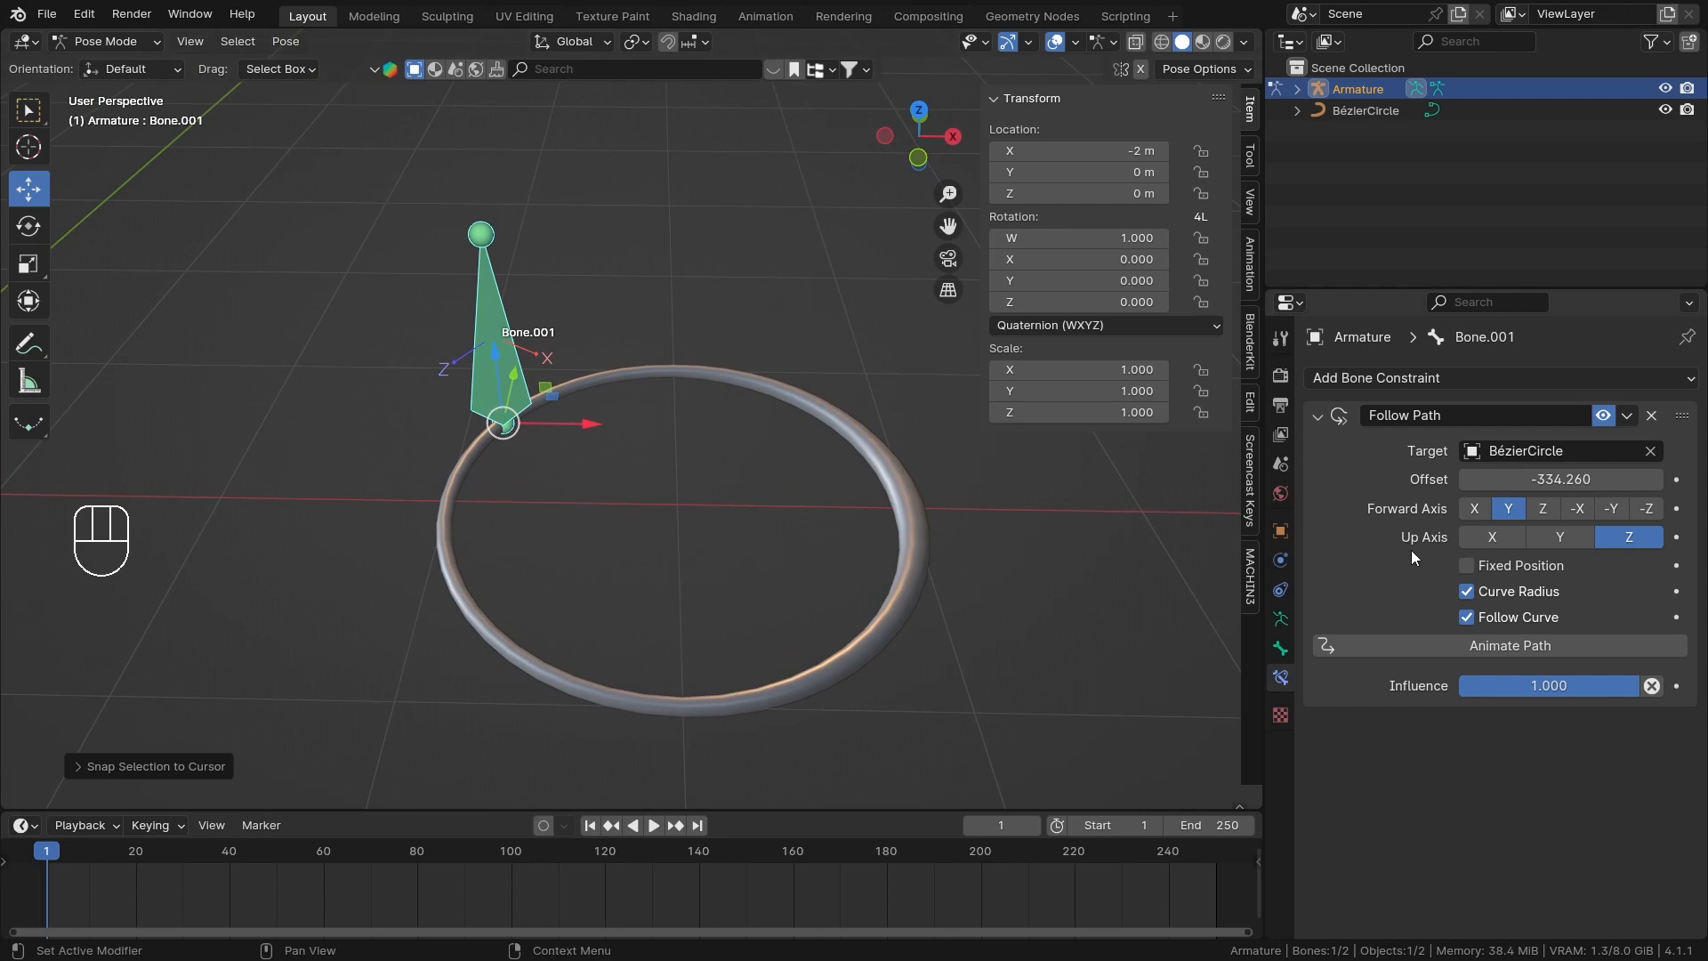
pyautogui.moveTo(636, 423); pyautogui.dragTo(606, 498, button='middle')
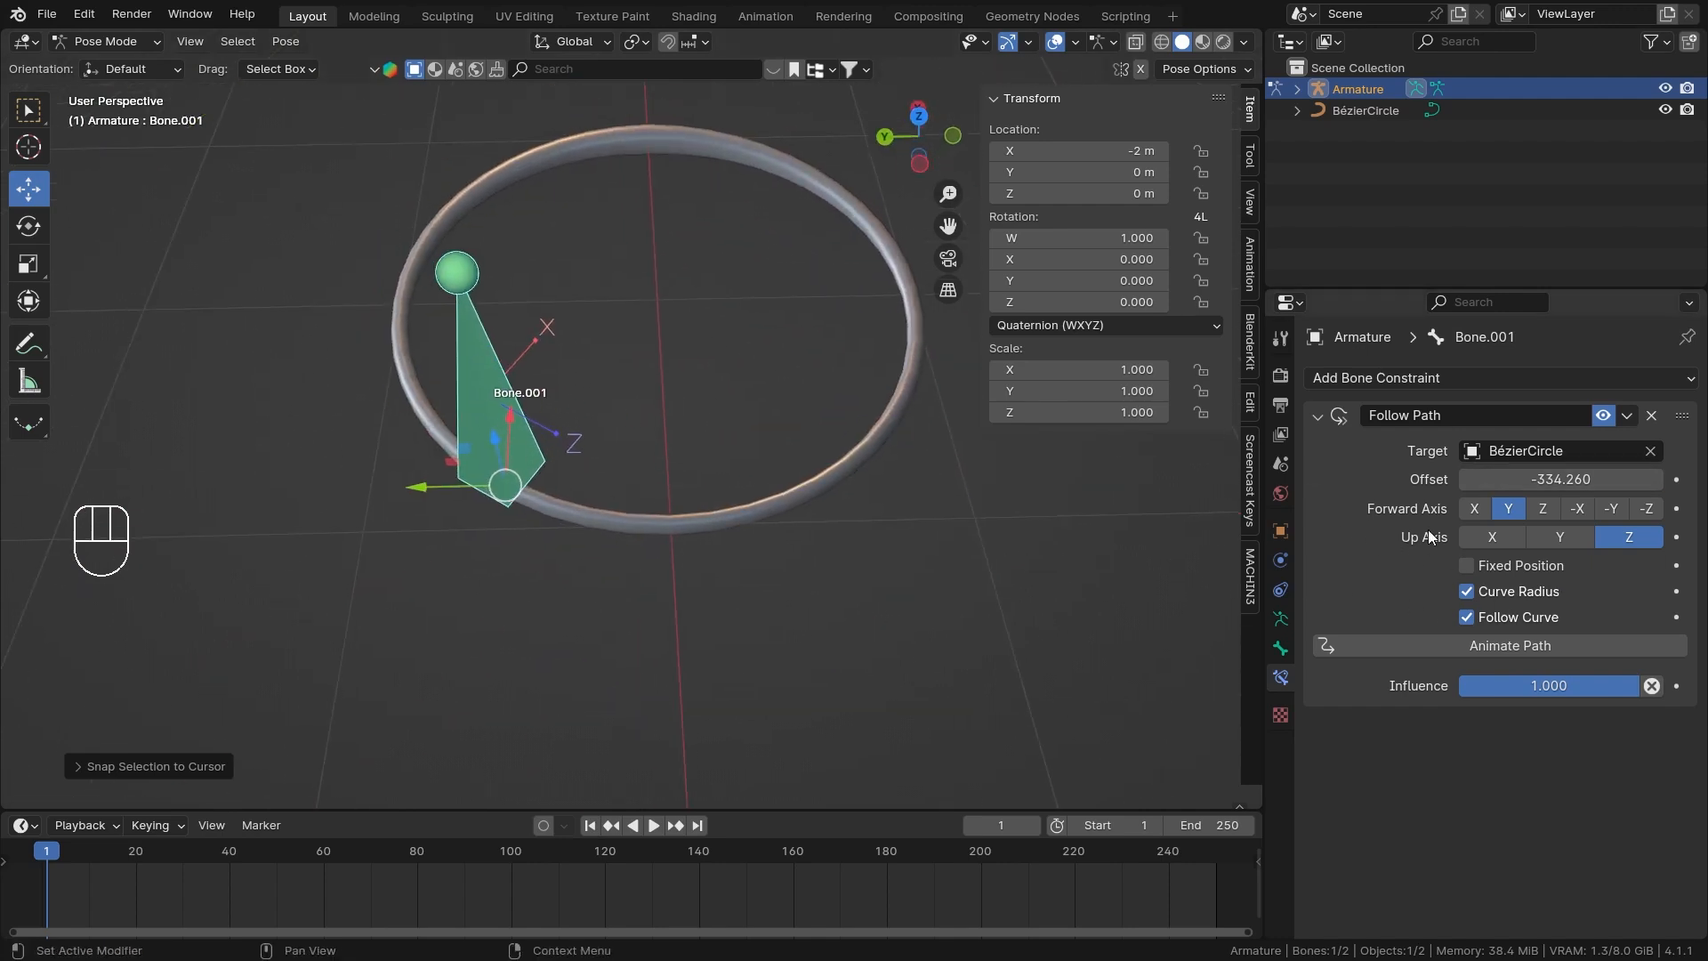
# Try the Z and X forward axes with Follow Curve disabled, and restore forward axis Y with Follow Curve enabled.
pyautogui.click(1467, 618)
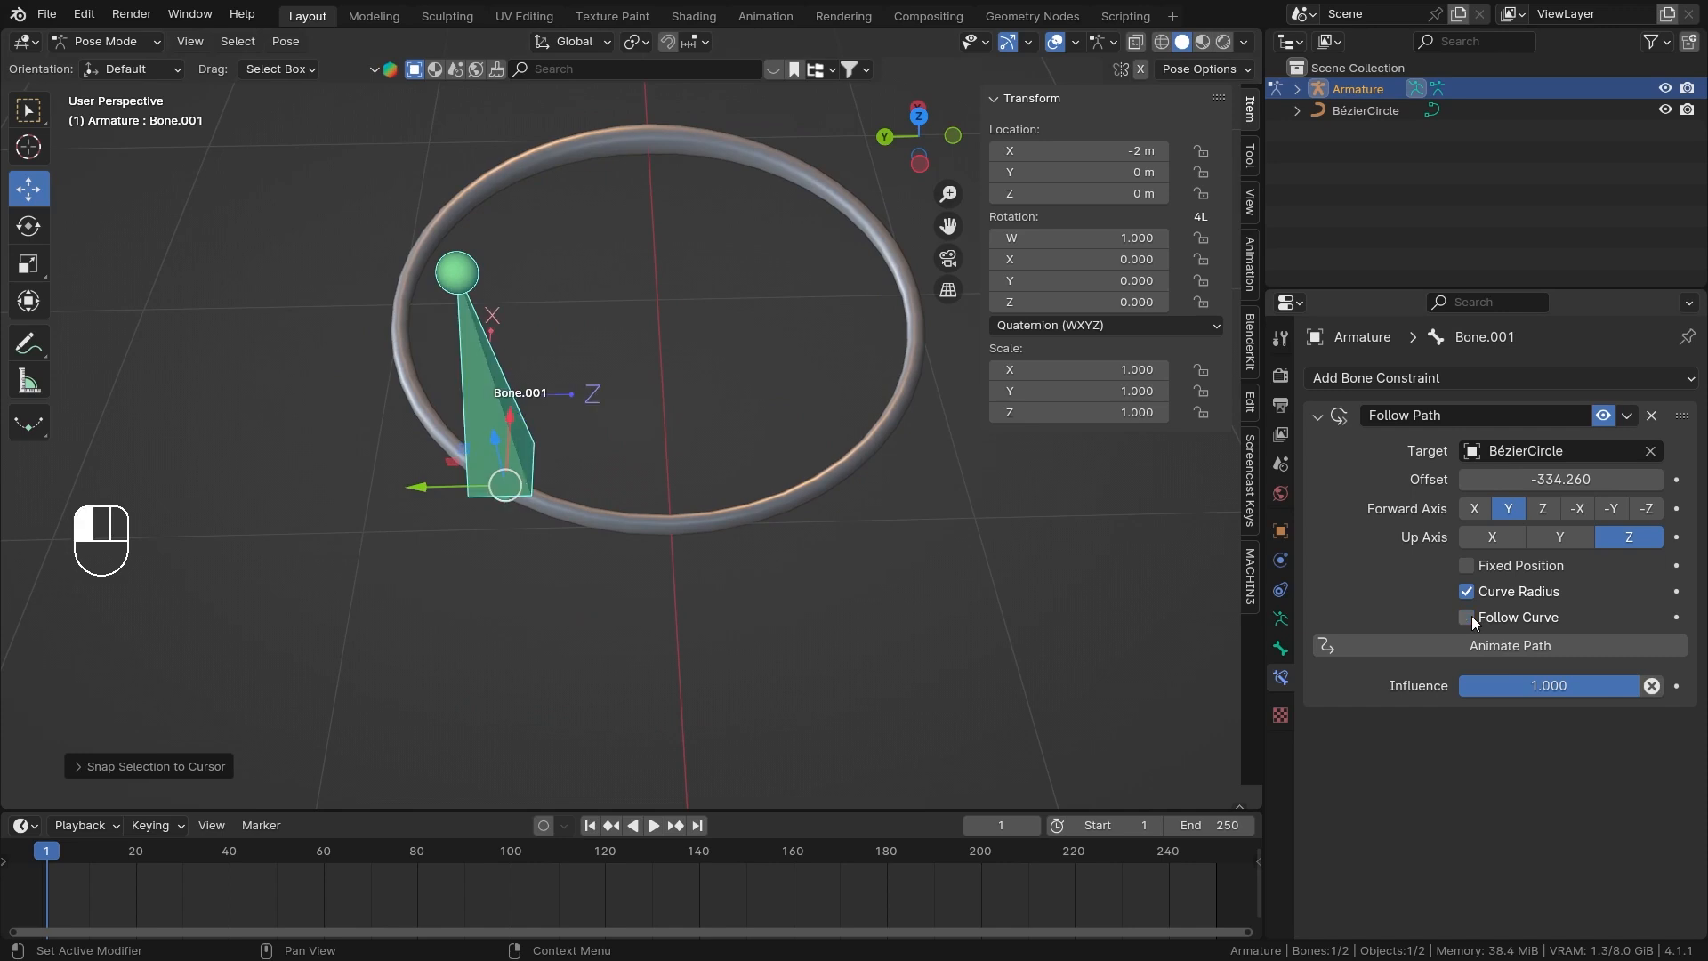
pyautogui.click(1544, 511)
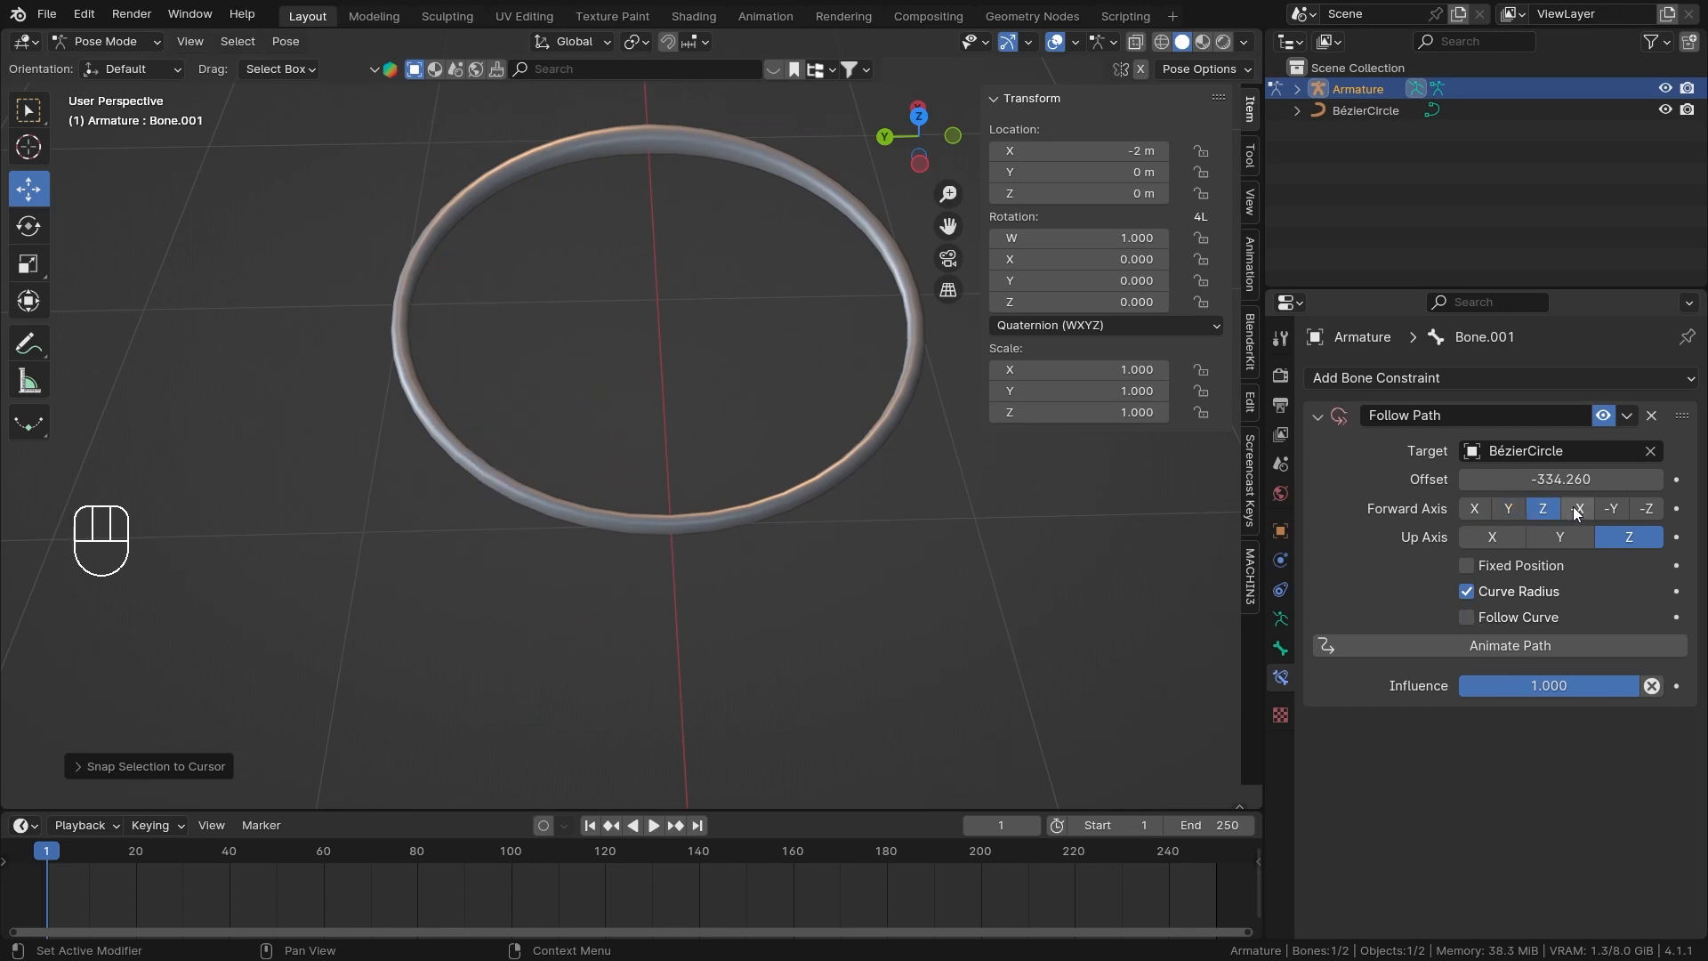
pyautogui.click(1644, 510)
pyautogui.click(1676, 510)
pyautogui.hotkey('alt', 'i')
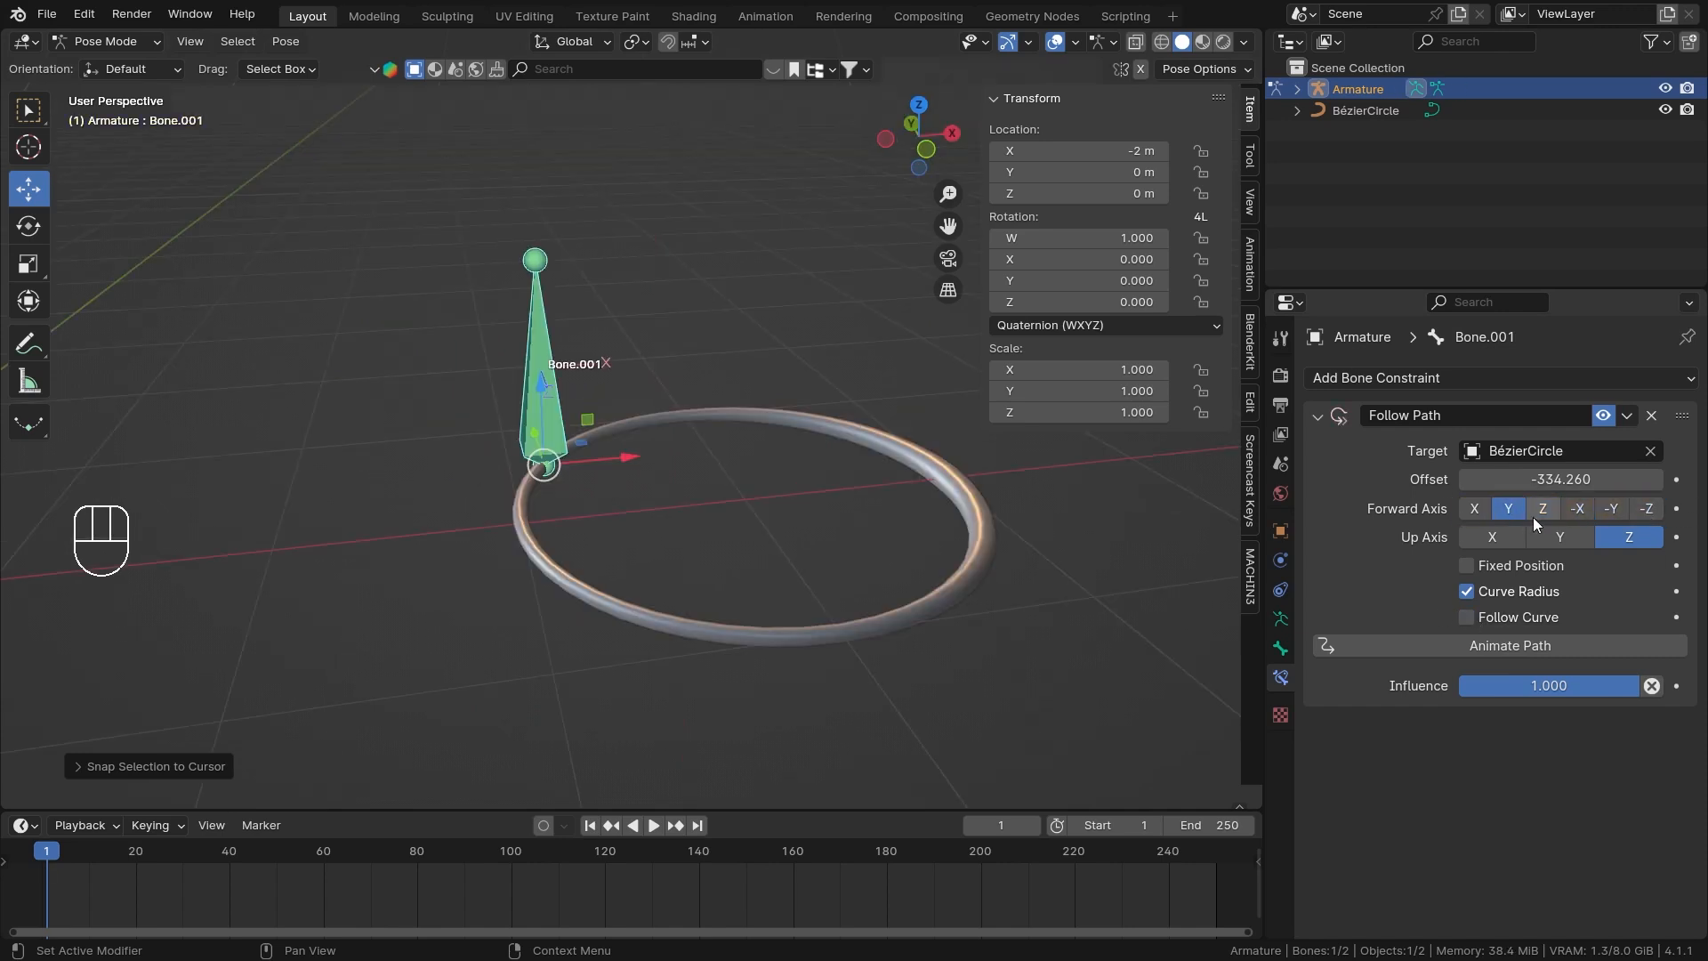
pyautogui.click(1542, 510)
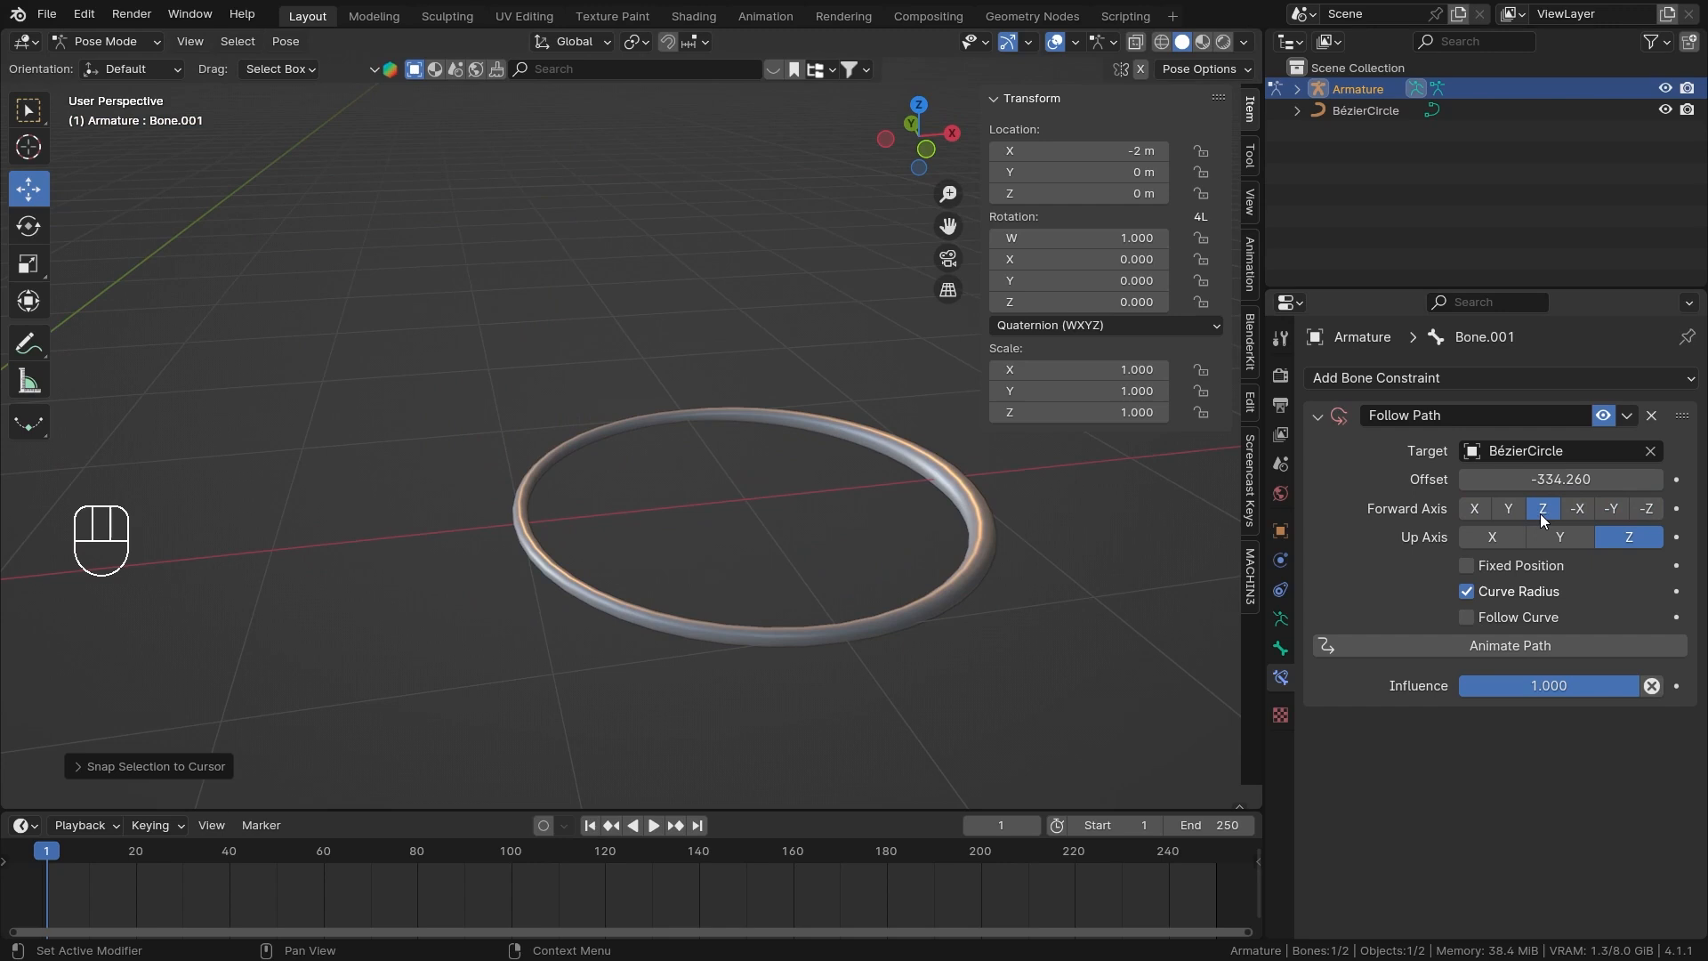
pyautogui.click(1474, 508)
pyautogui.moveTo(917, 492); pyautogui.dragTo(885, 585, button='middle')
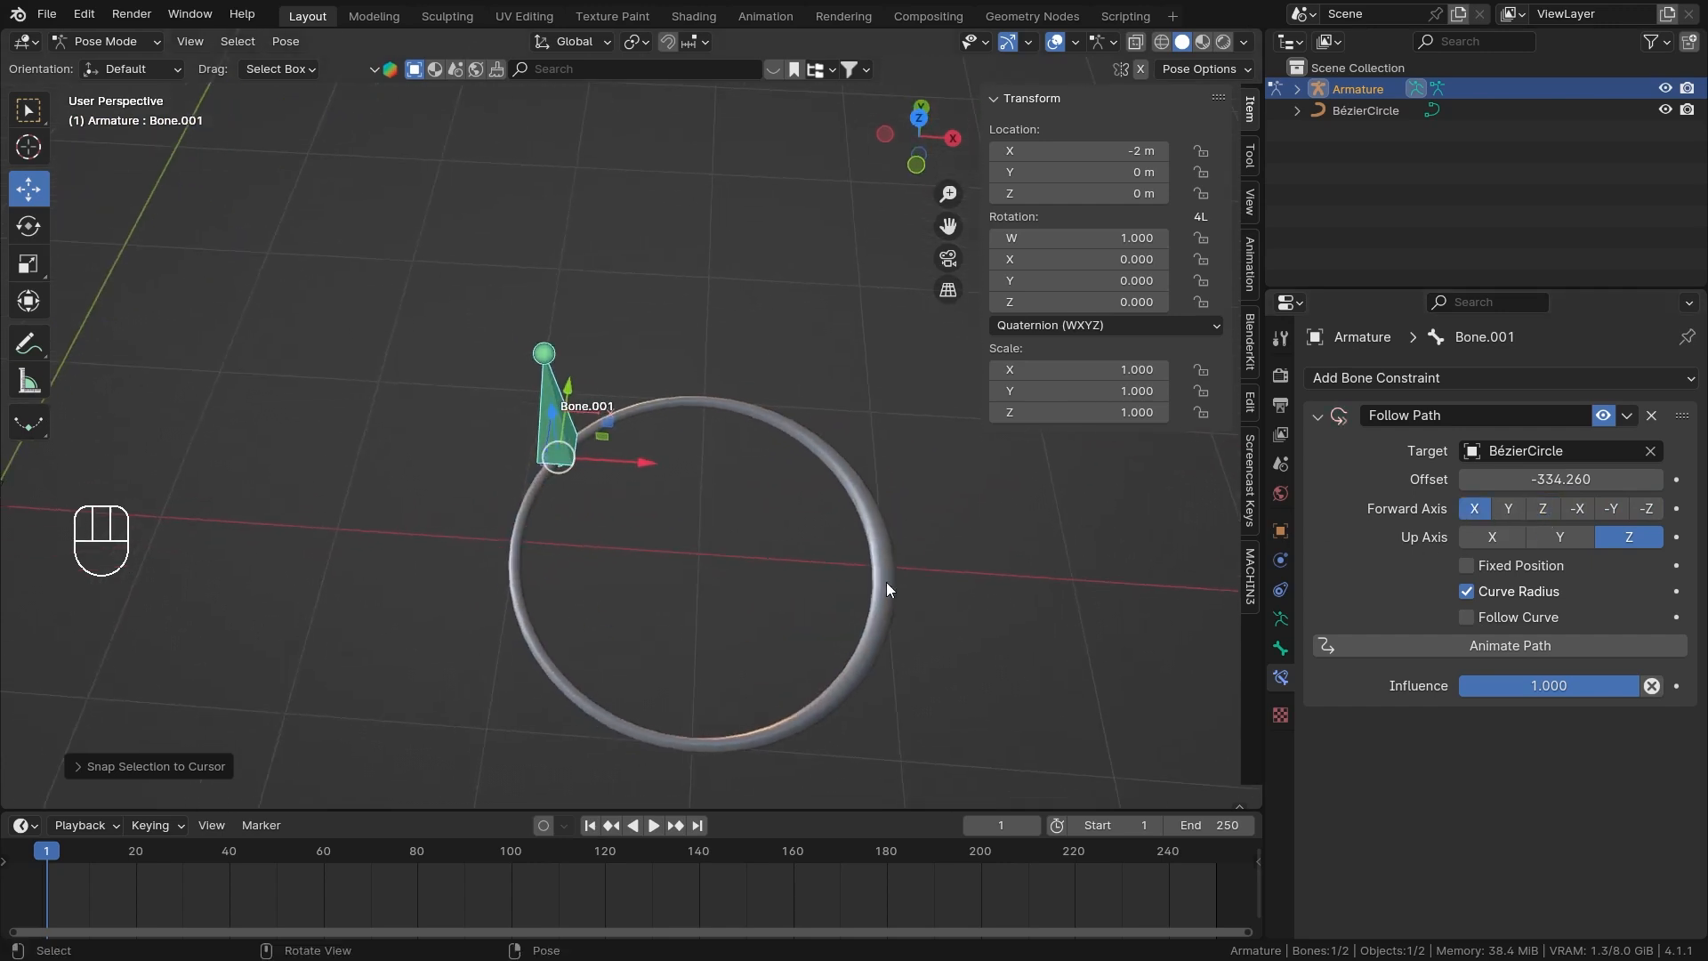
pyautogui.click(1508, 508)
pyautogui.moveTo(1514, 477)
pyautogui.mouseDown()
pyautogui.moveTo(1532, 477)
pyautogui.moveTo(1514, 477)
pyautogui.mouseUp()
pyautogui.rightClick(1514, 477)
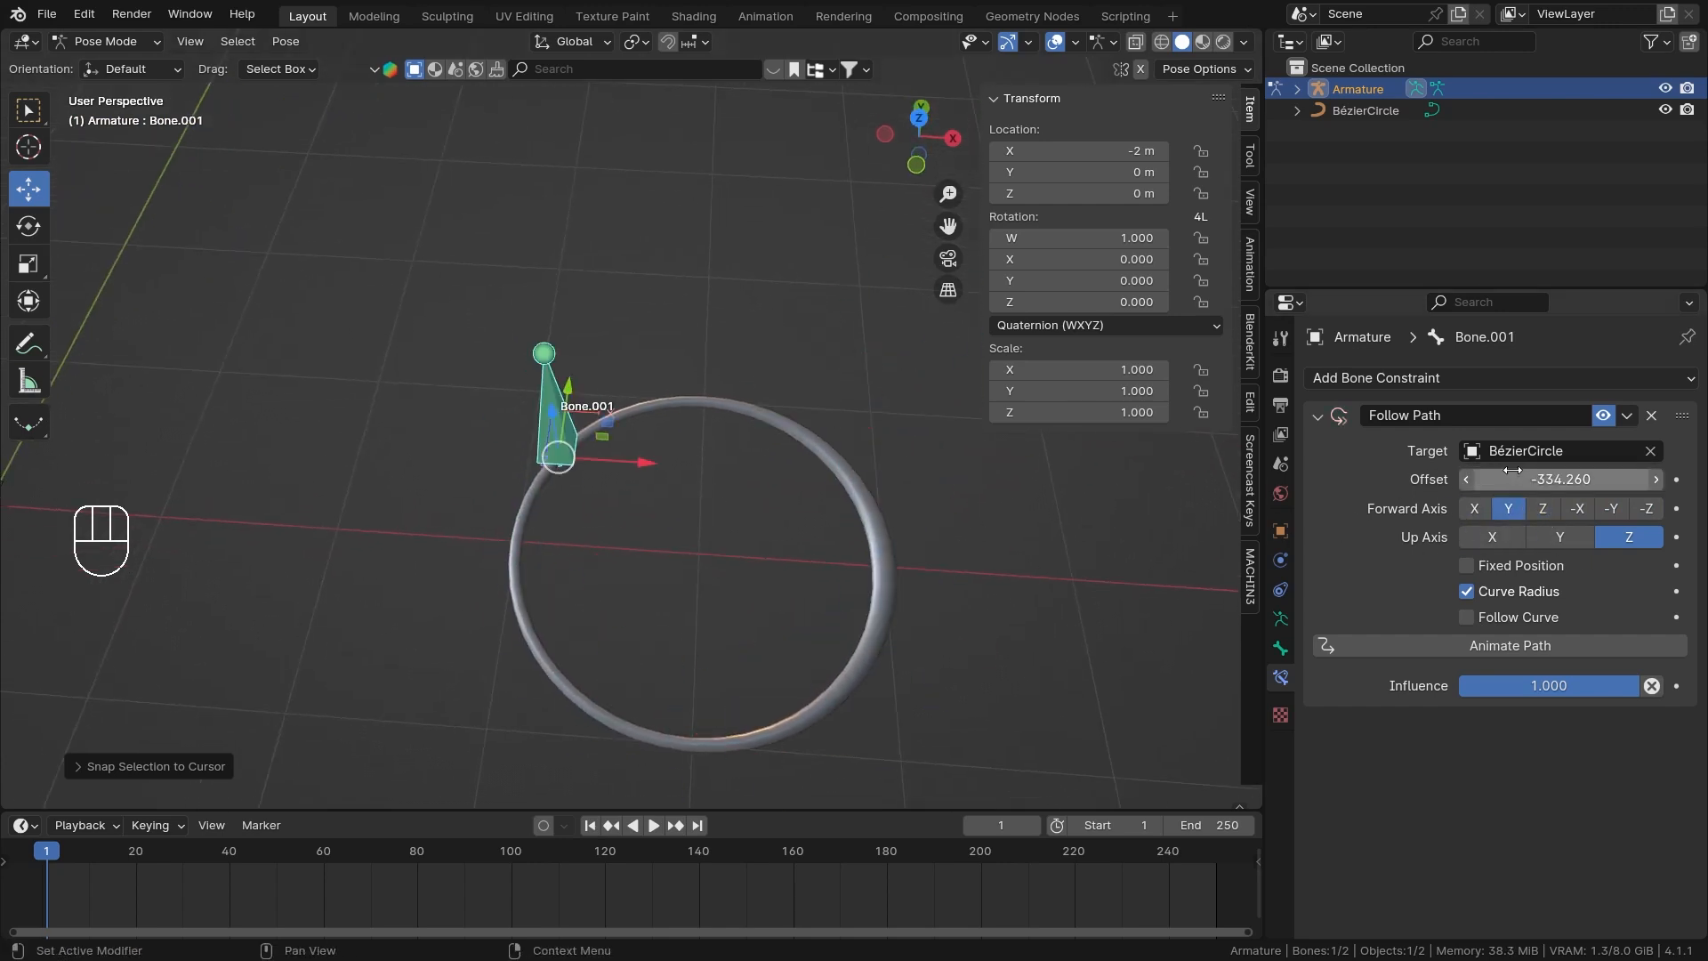
pyautogui.click(1503, 623)
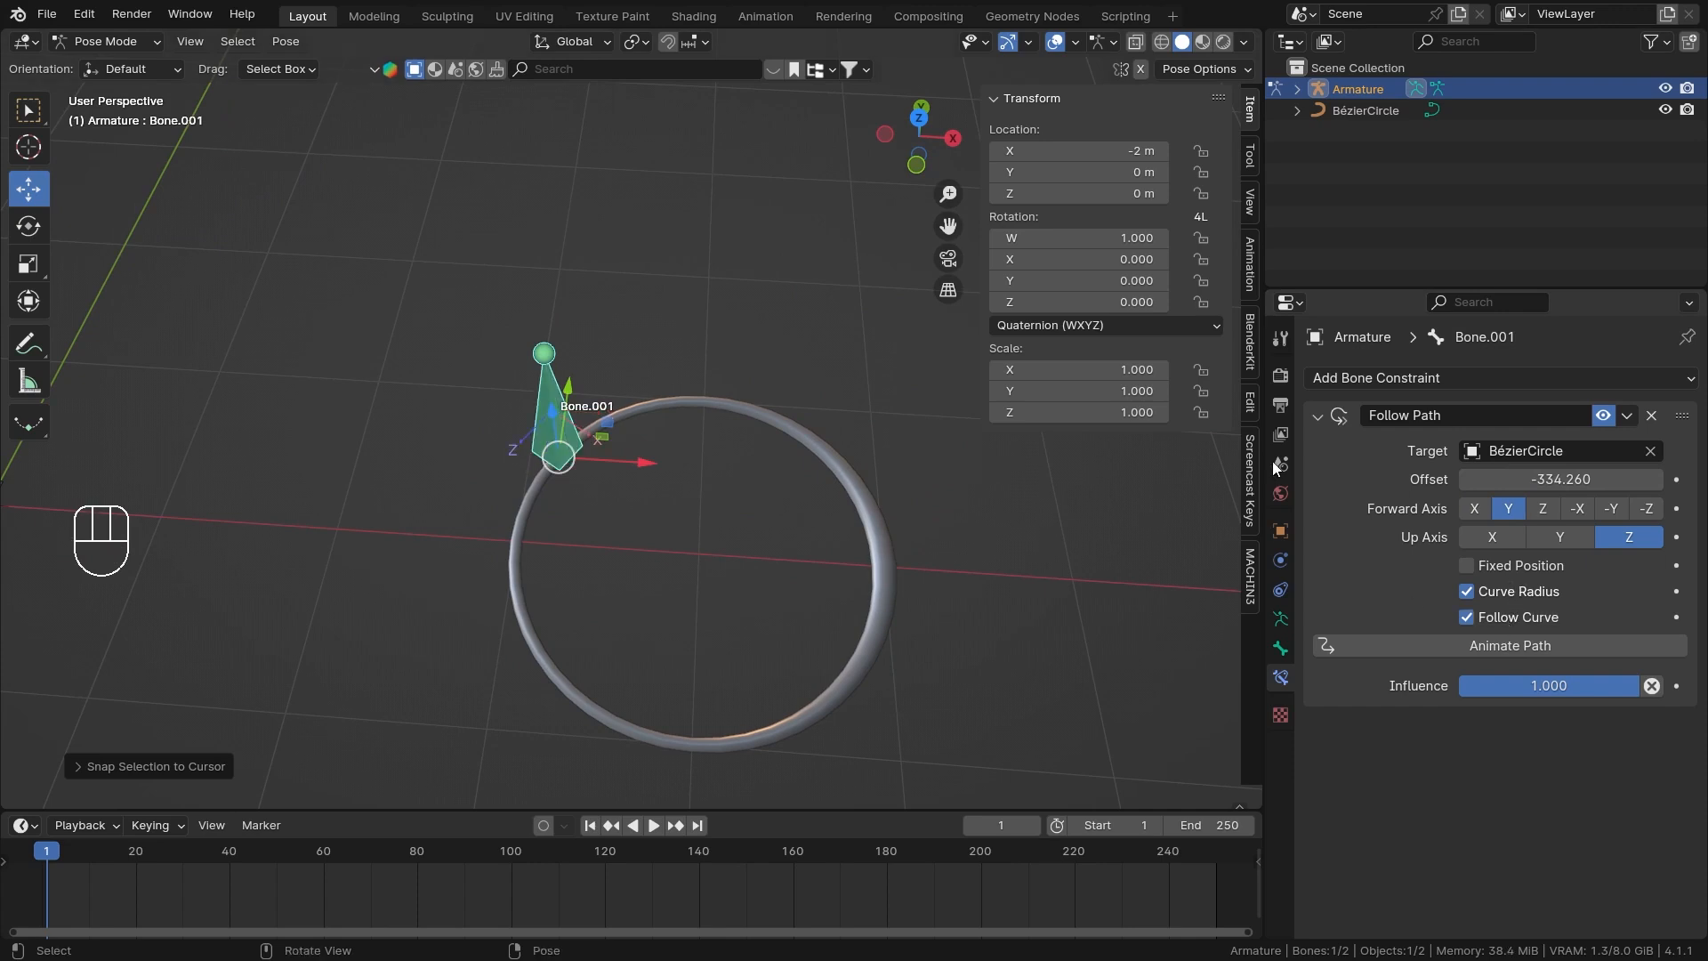
# Examine how Bone.001's local X and Z axes are oriented relative to the Bézier circle.
pyautogui.moveTo(548, 491); pyautogui.dragTo(698, 404, button='middle')
pyautogui.scroll(3, 740, 429)
pyautogui.scroll(2, 696, 405)
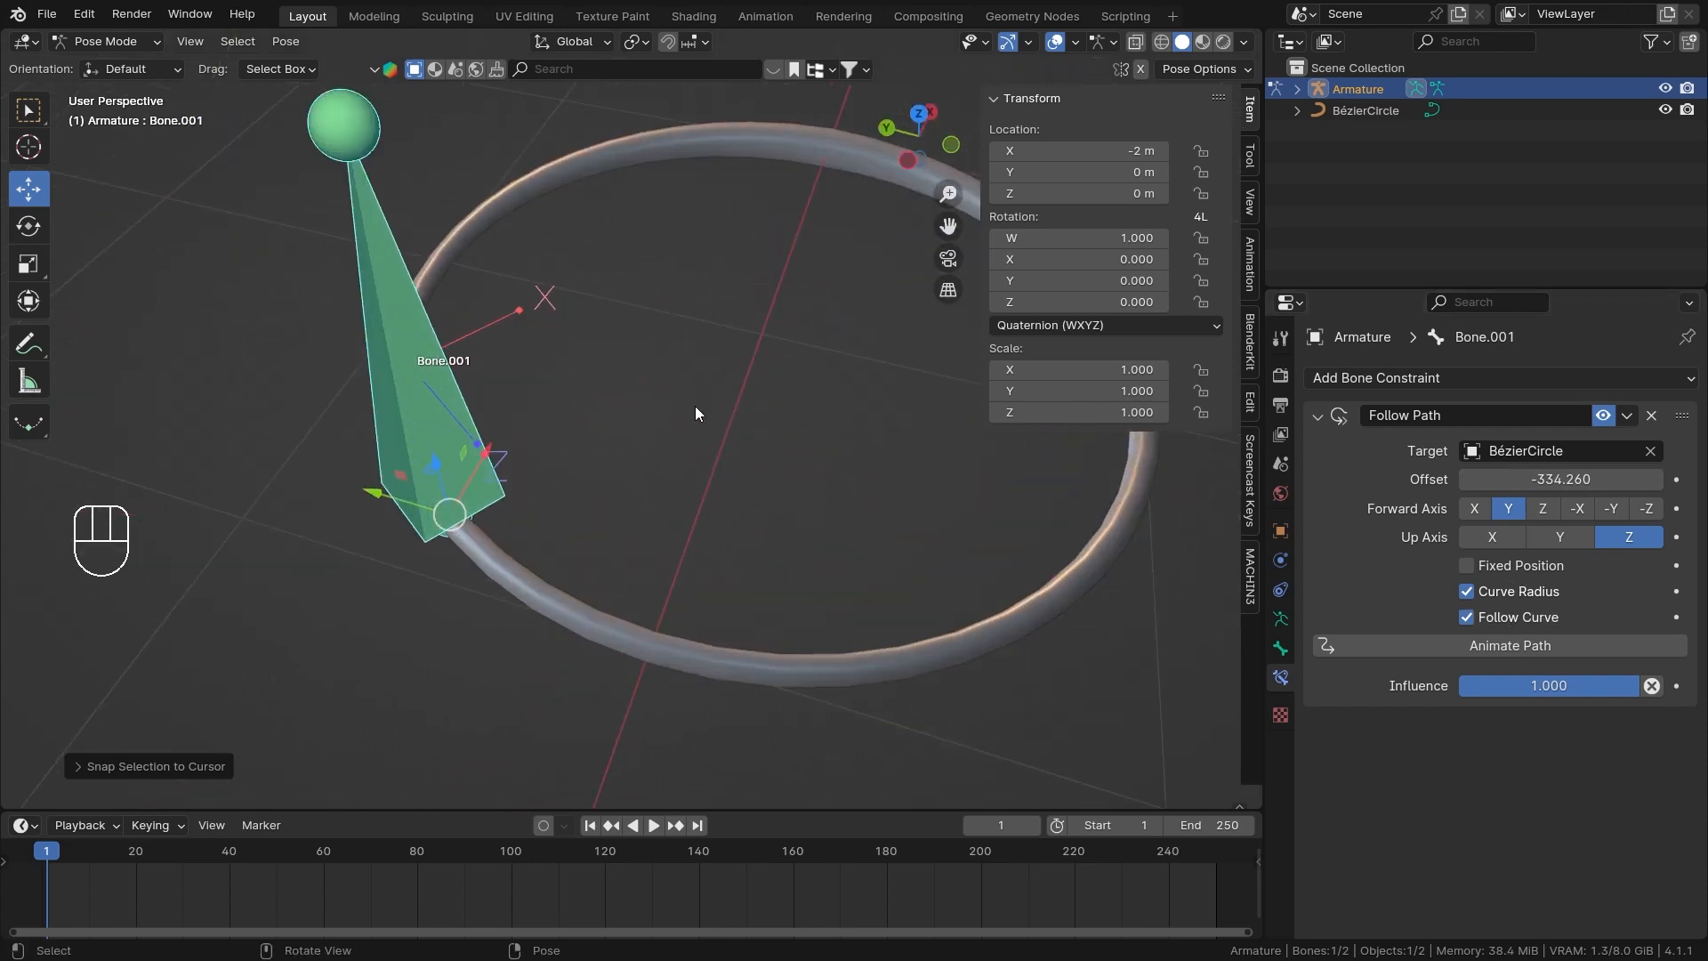
pyautogui.moveTo(480, 450); pyautogui.dragTo(605, 427, button='middle')
pyautogui.moveTo(879, 401); pyautogui.dragTo(594, 481, button='middle')
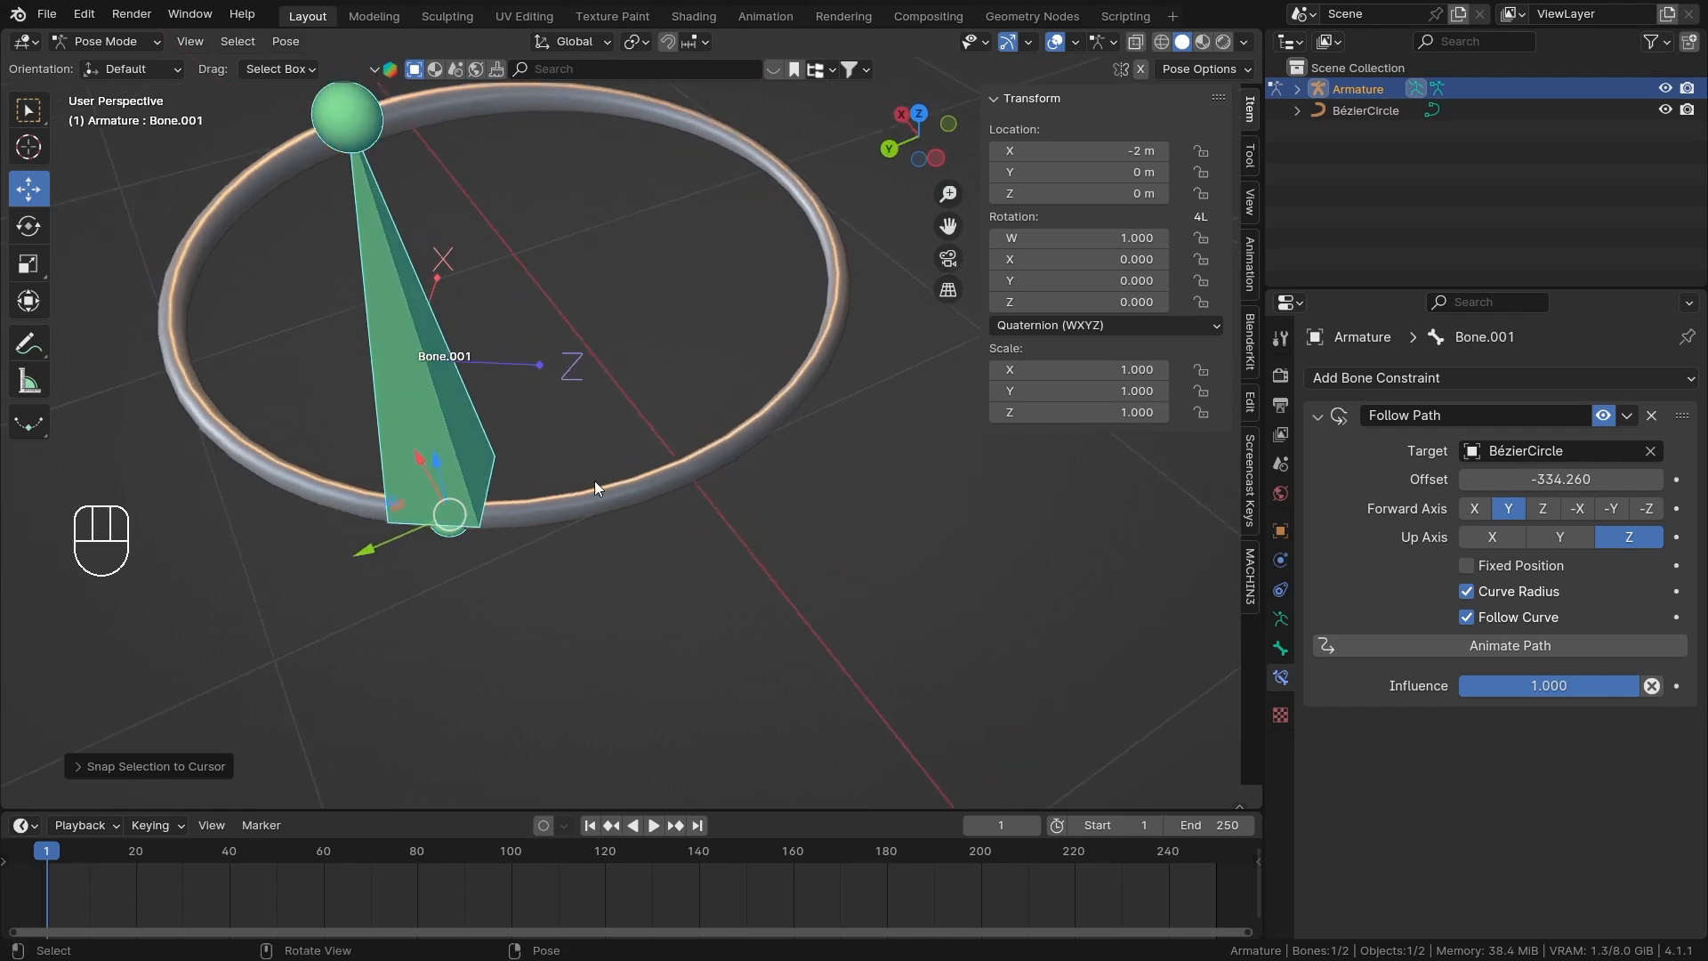
pyautogui.scroll(-2, 802, 372)
pyautogui.moveTo(847, 329); pyautogui.dragTo(671, 388, button='middle')
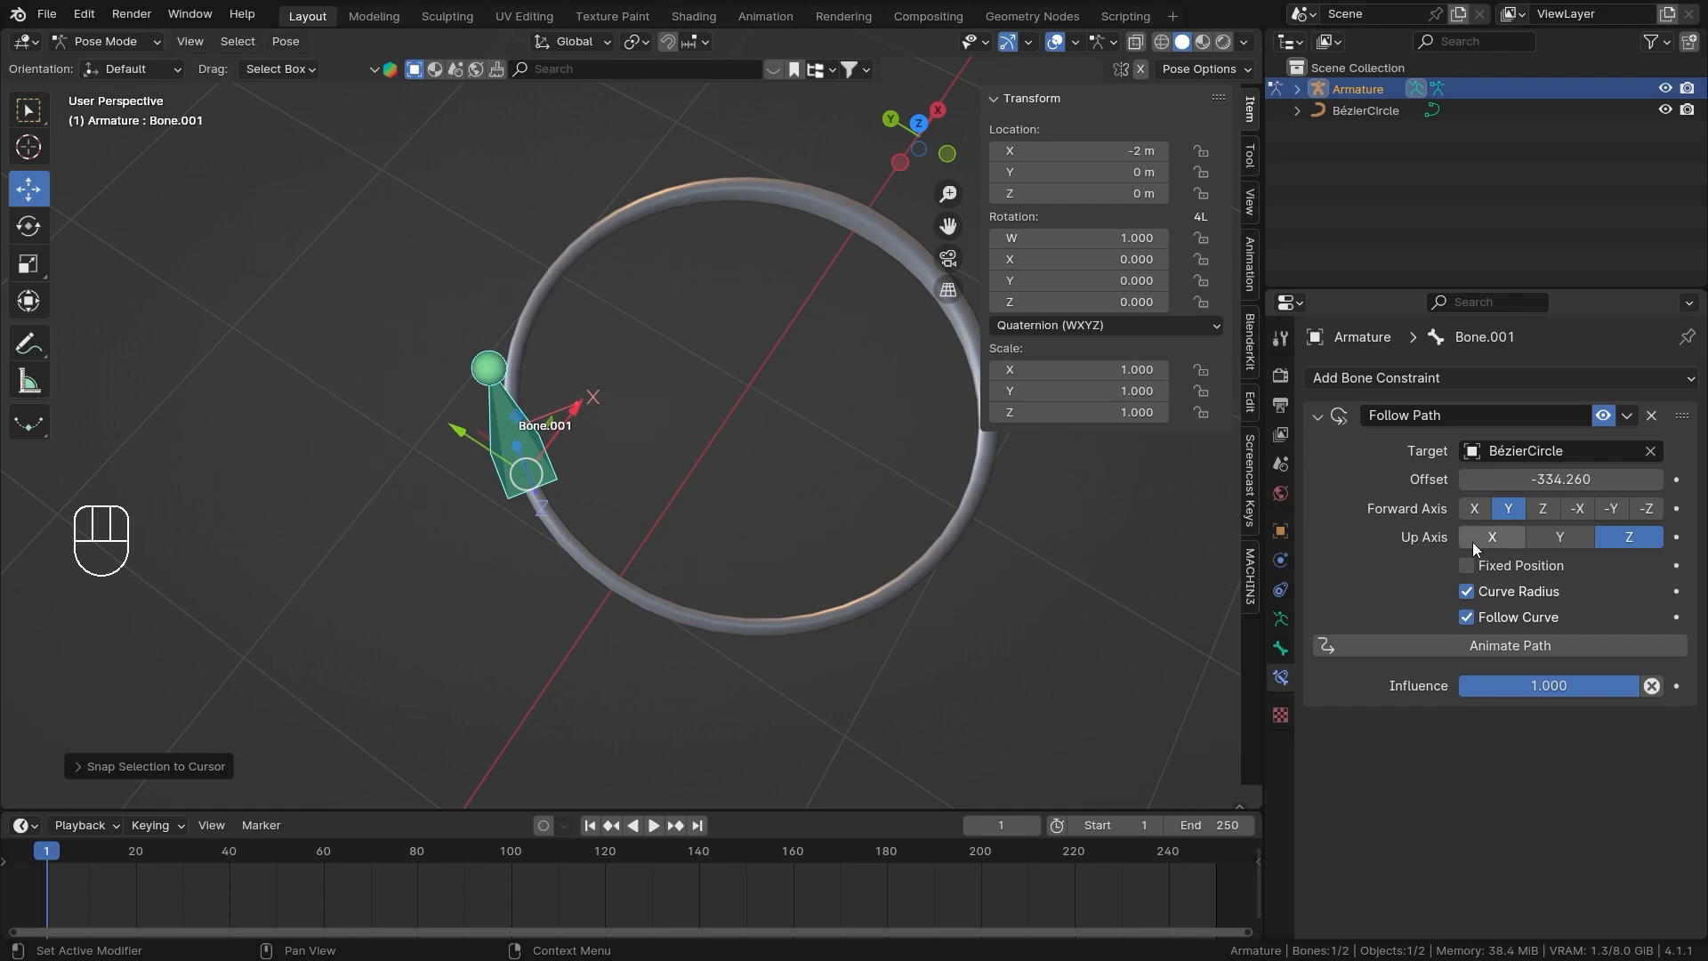
pyautogui.moveTo(968, 541); pyautogui.dragTo(836, 421, button='middle')
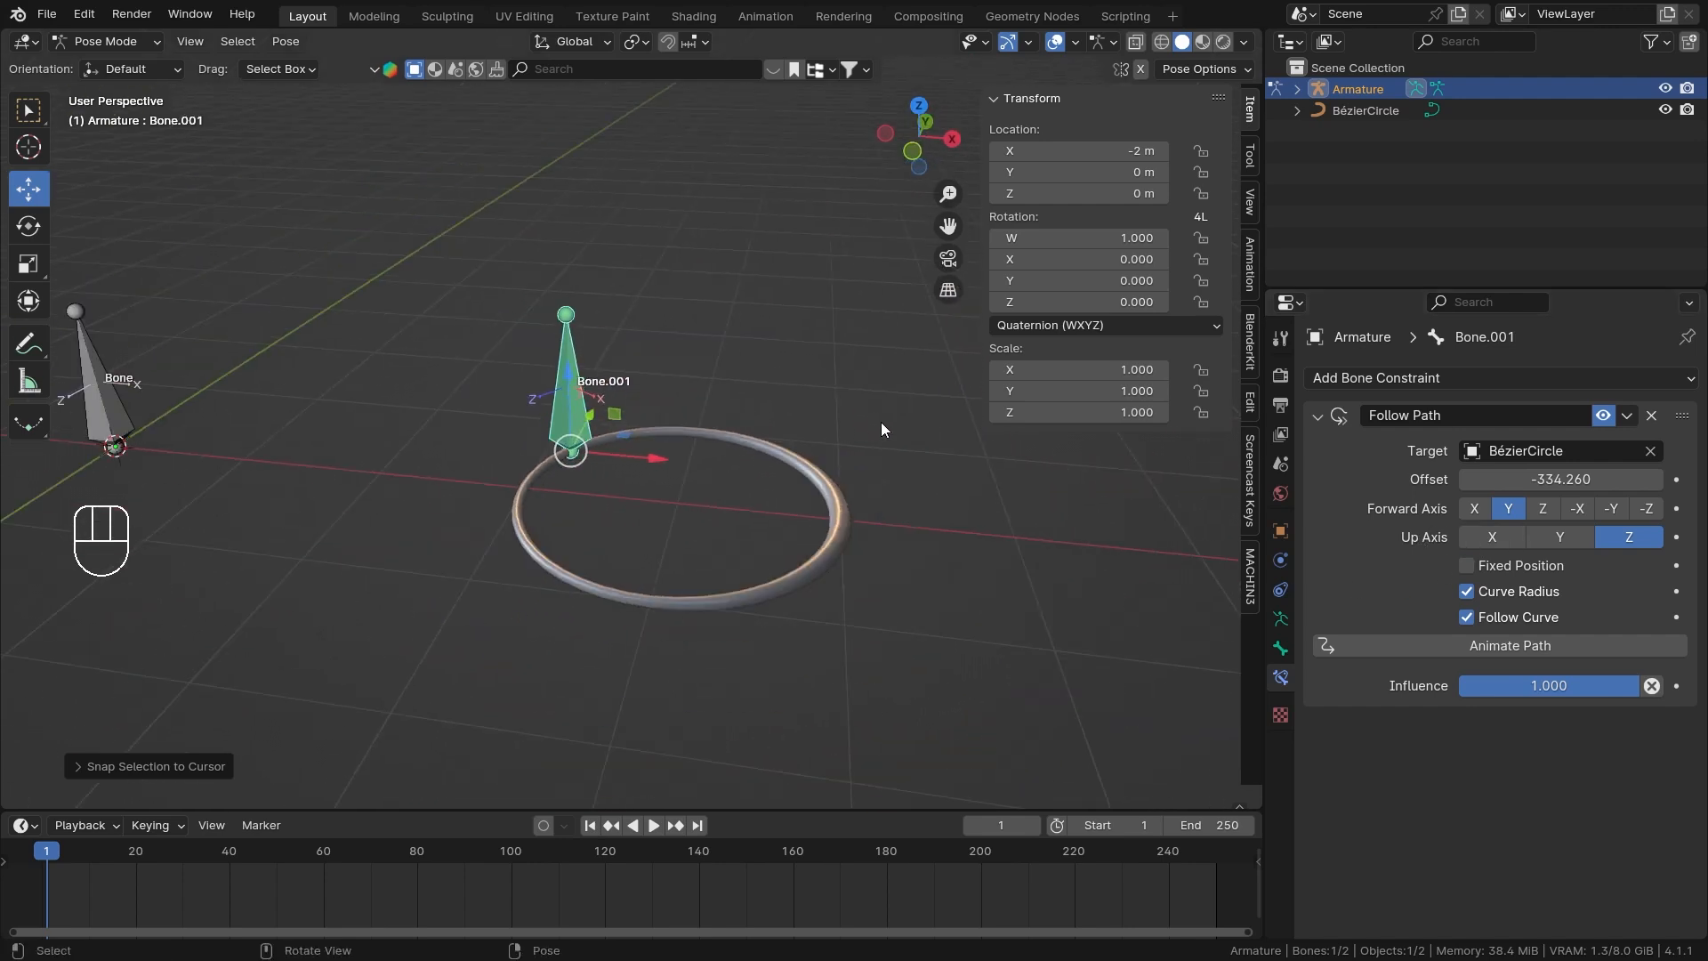
# Hide the sidebar and deselect Bone.001 beside the Bézier circle.
pyautogui.press('n')
pyautogui.scroll(2, 864, 513)
pyautogui.keyDown('shift'); pyautogui.moveTo(891, 490); pyautogui.dragTo(1028, 554, button='middle'); pyautogui.keyUp('shift')
pyautogui.click(889, 478)
pyautogui.scroll(-3, 895, 492)
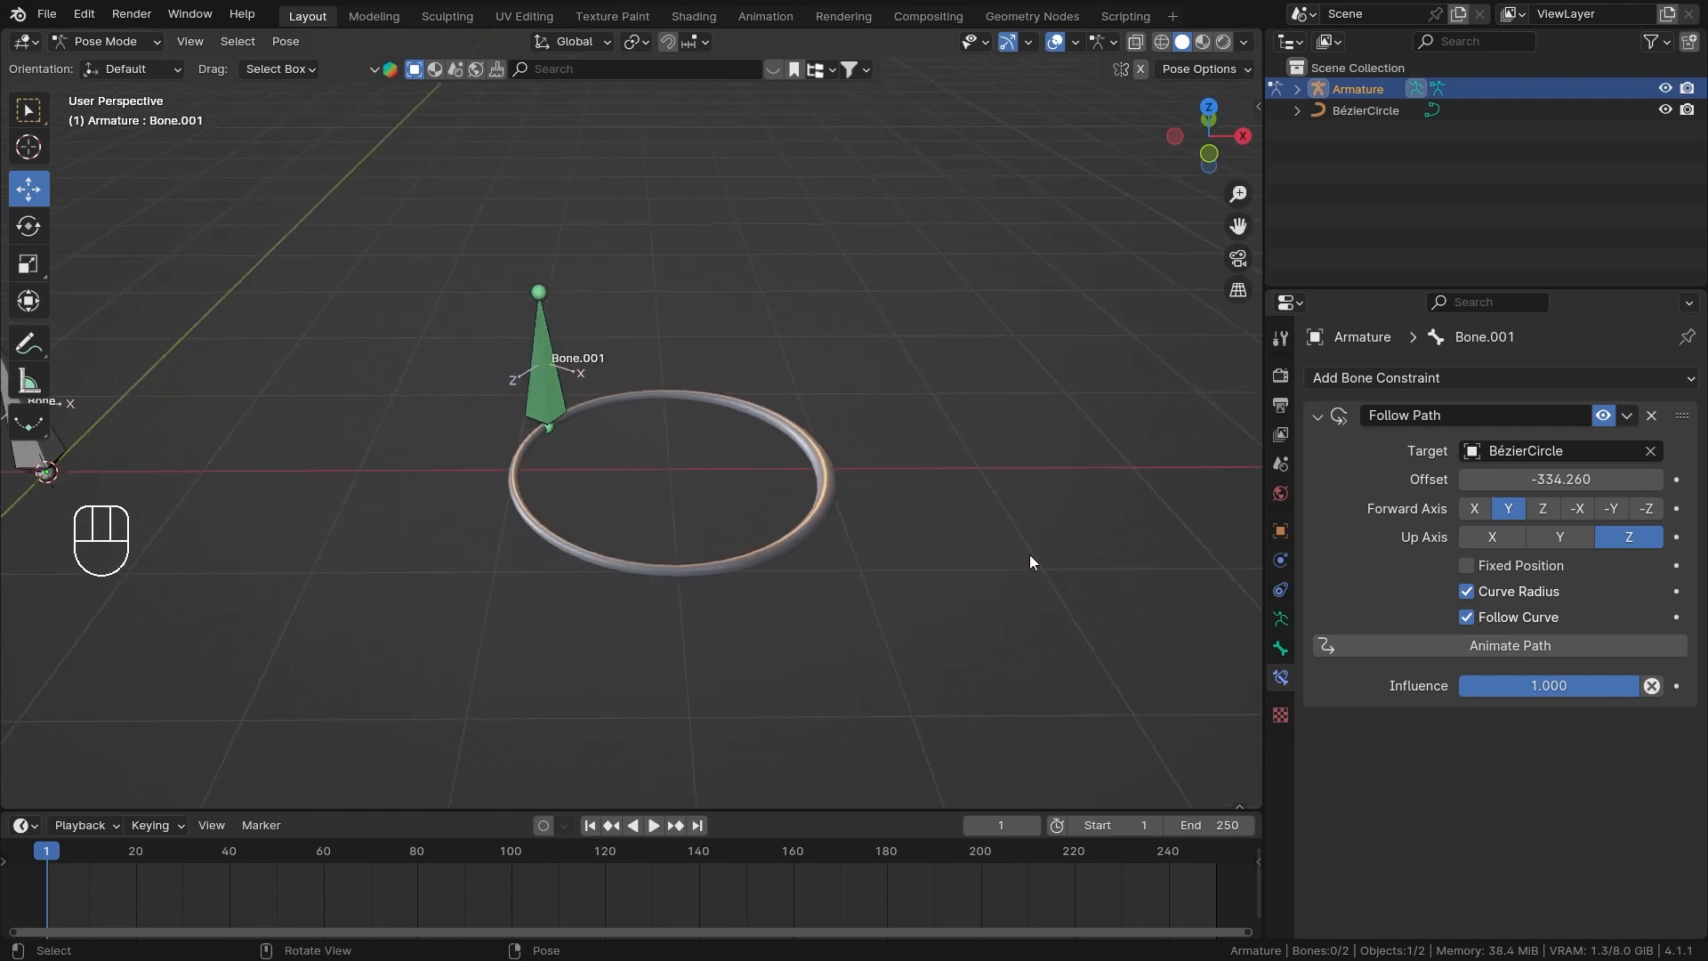
# Select the Bézier circle in Object Mode, set its Extrude to 0.13 m and reduce its bevel depth to make a flat band.
pyautogui.hotkey('ctrl', 'Tab')
pyautogui.click(824, 479)
pyautogui.click(1281, 655)
pyautogui.scroll(-3, 1426, 658)
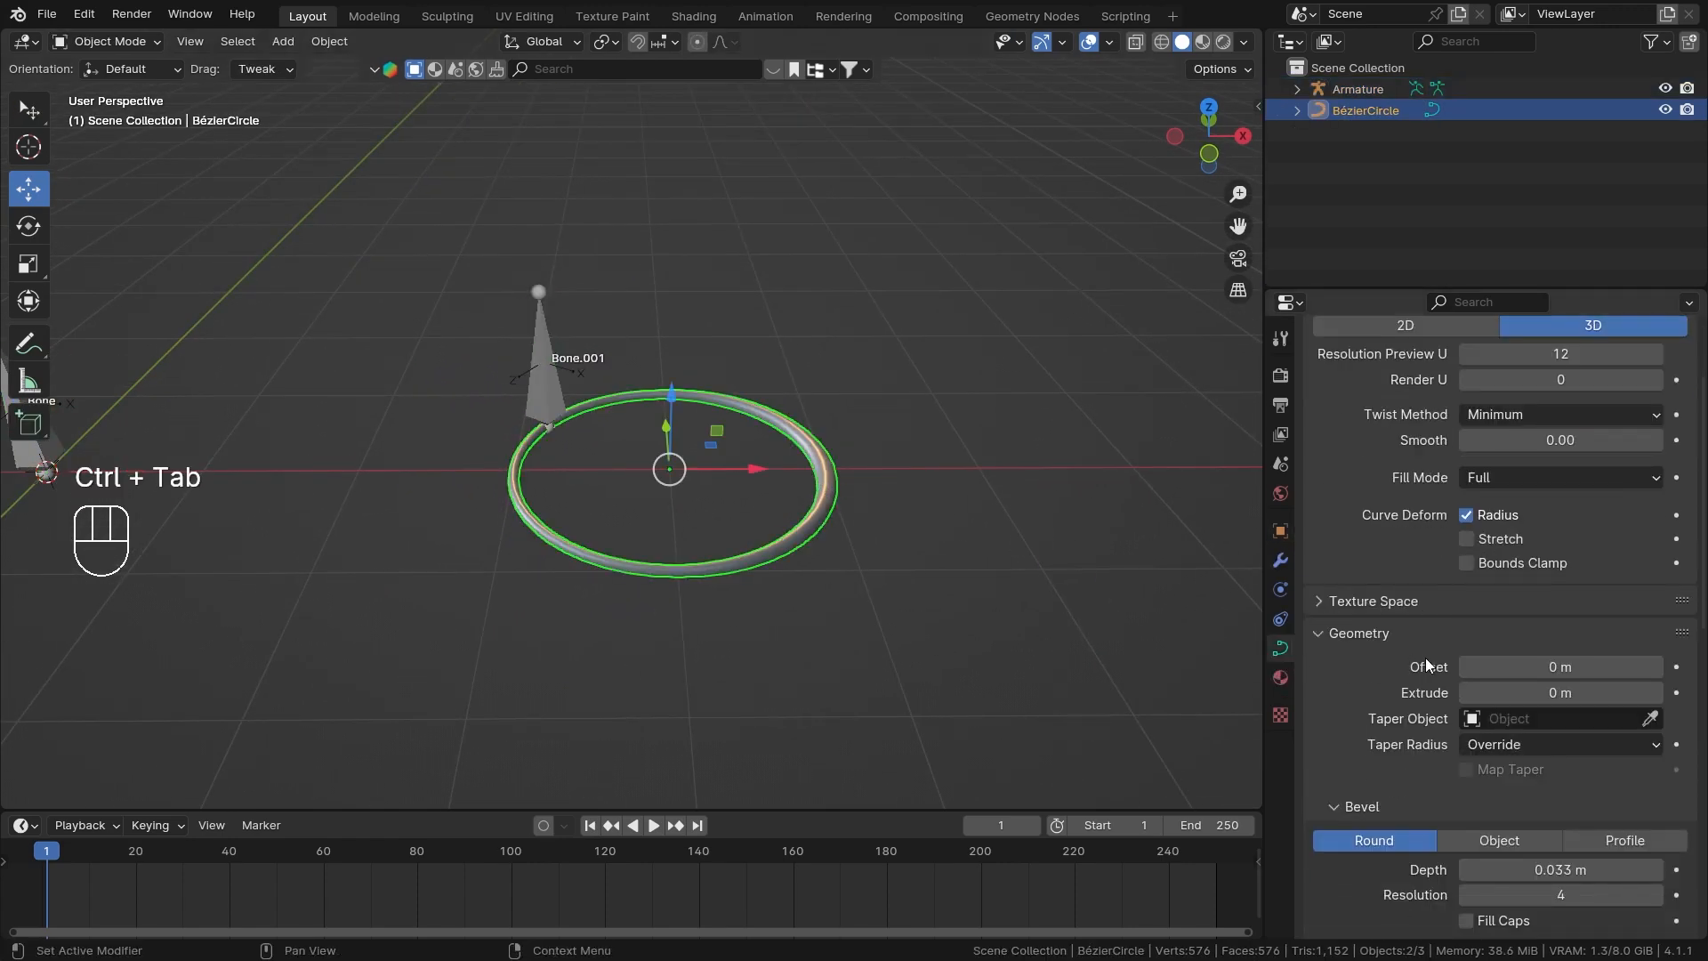
pyautogui.moveTo(1561, 692)
pyautogui.mouseDown()
pyautogui.moveTo(1610, 692)
pyautogui.moveTo(1592, 693)
pyautogui.mouseUp()
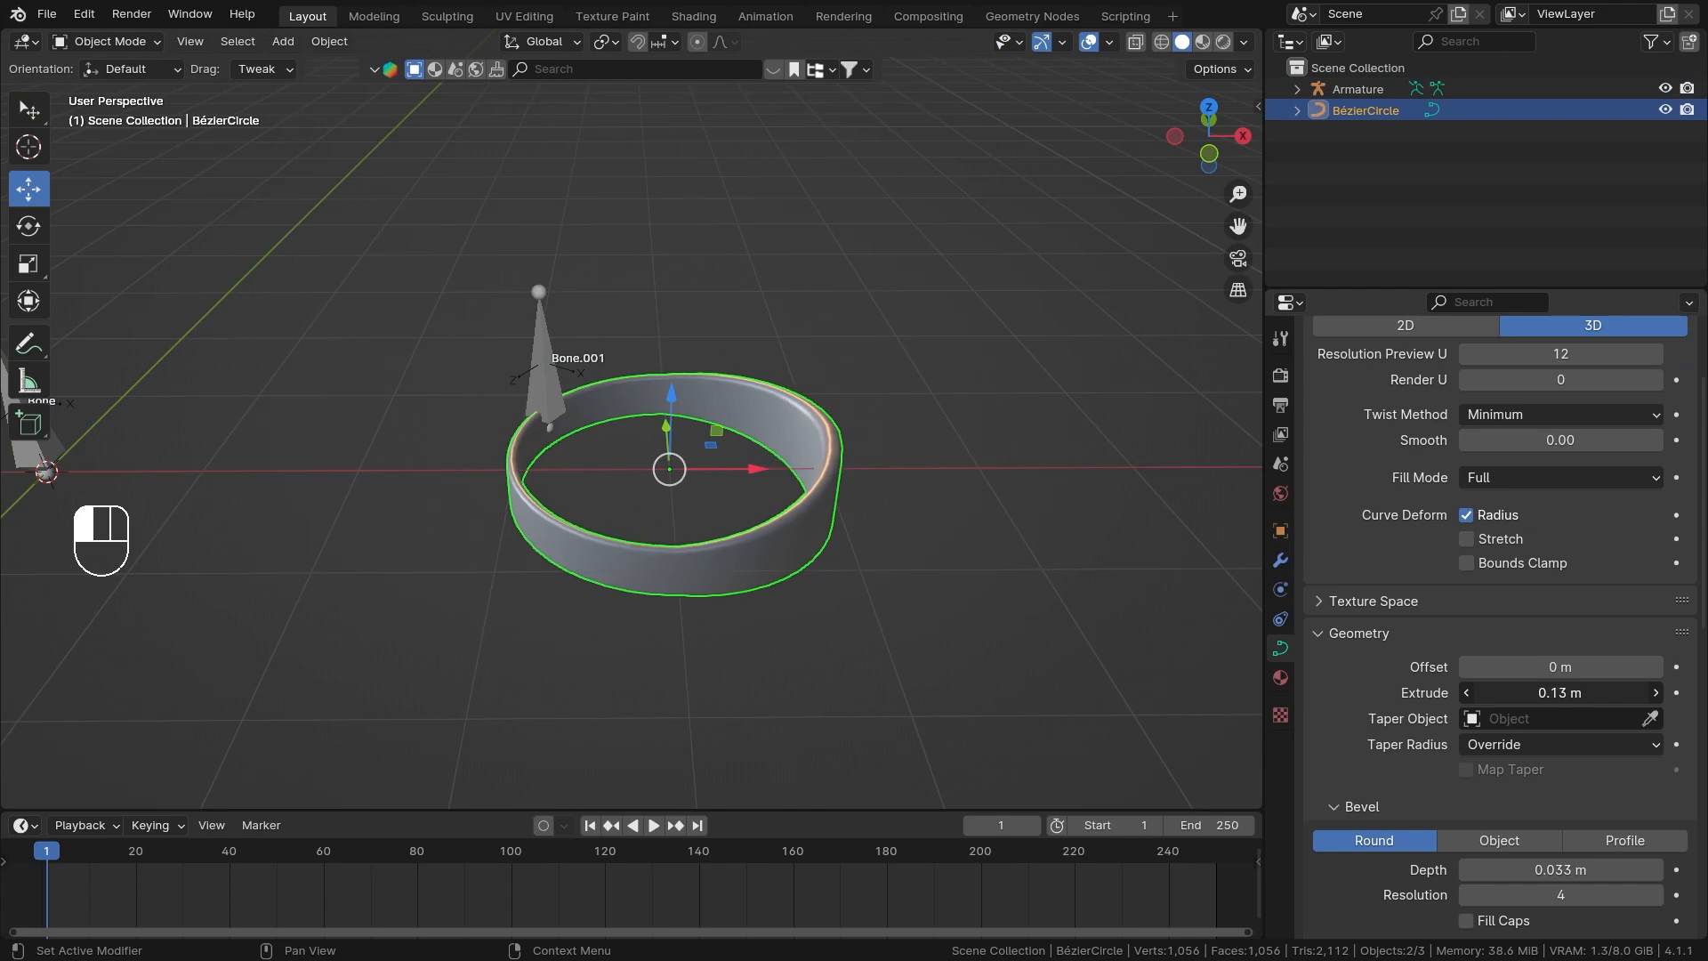
pyautogui.scroll(2, 722, 559)
pyautogui.moveTo(824, 518); pyautogui.dragTo(813, 514, button='middle')
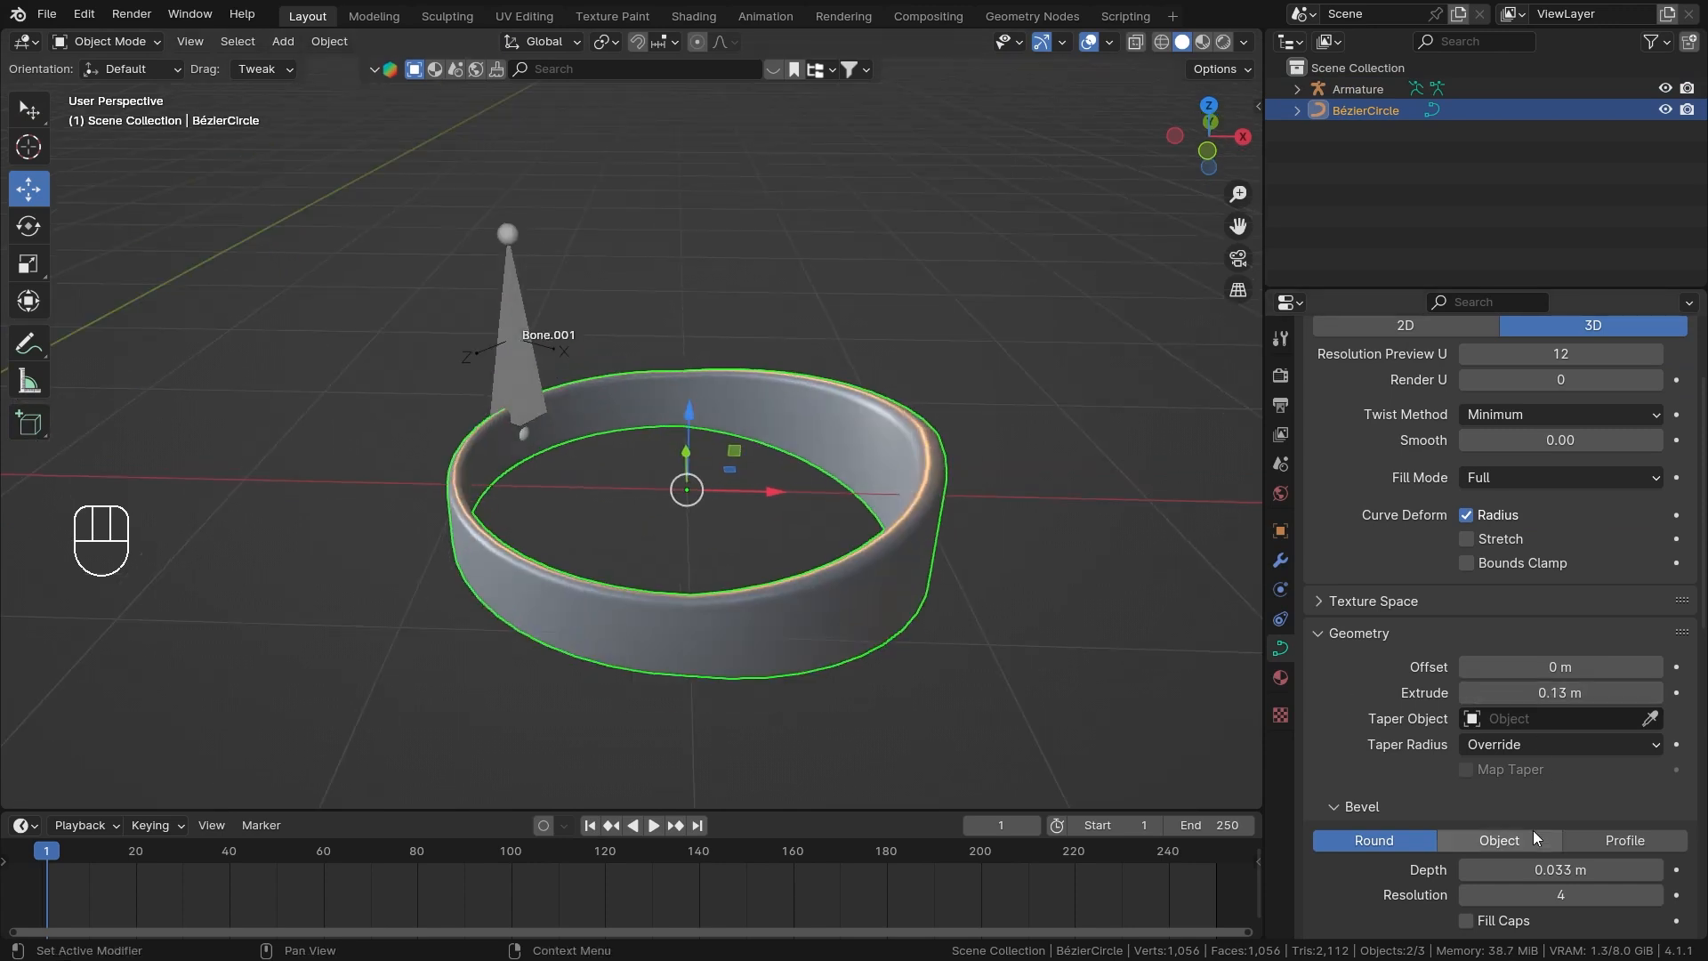
pyautogui.keyDown('shift'); pyautogui.moveTo(1559, 870); pyautogui.dragTo(1499, 869); pyautogui.keyUp('shift')
pyautogui.scroll(1, 623, 445)
# Return the armature to Pose Mode and slide Bone.001's Follow Path Offset to about -231.16.
pyautogui.click(504, 344)
pyautogui.hotkey('ctrl', 'Tab')
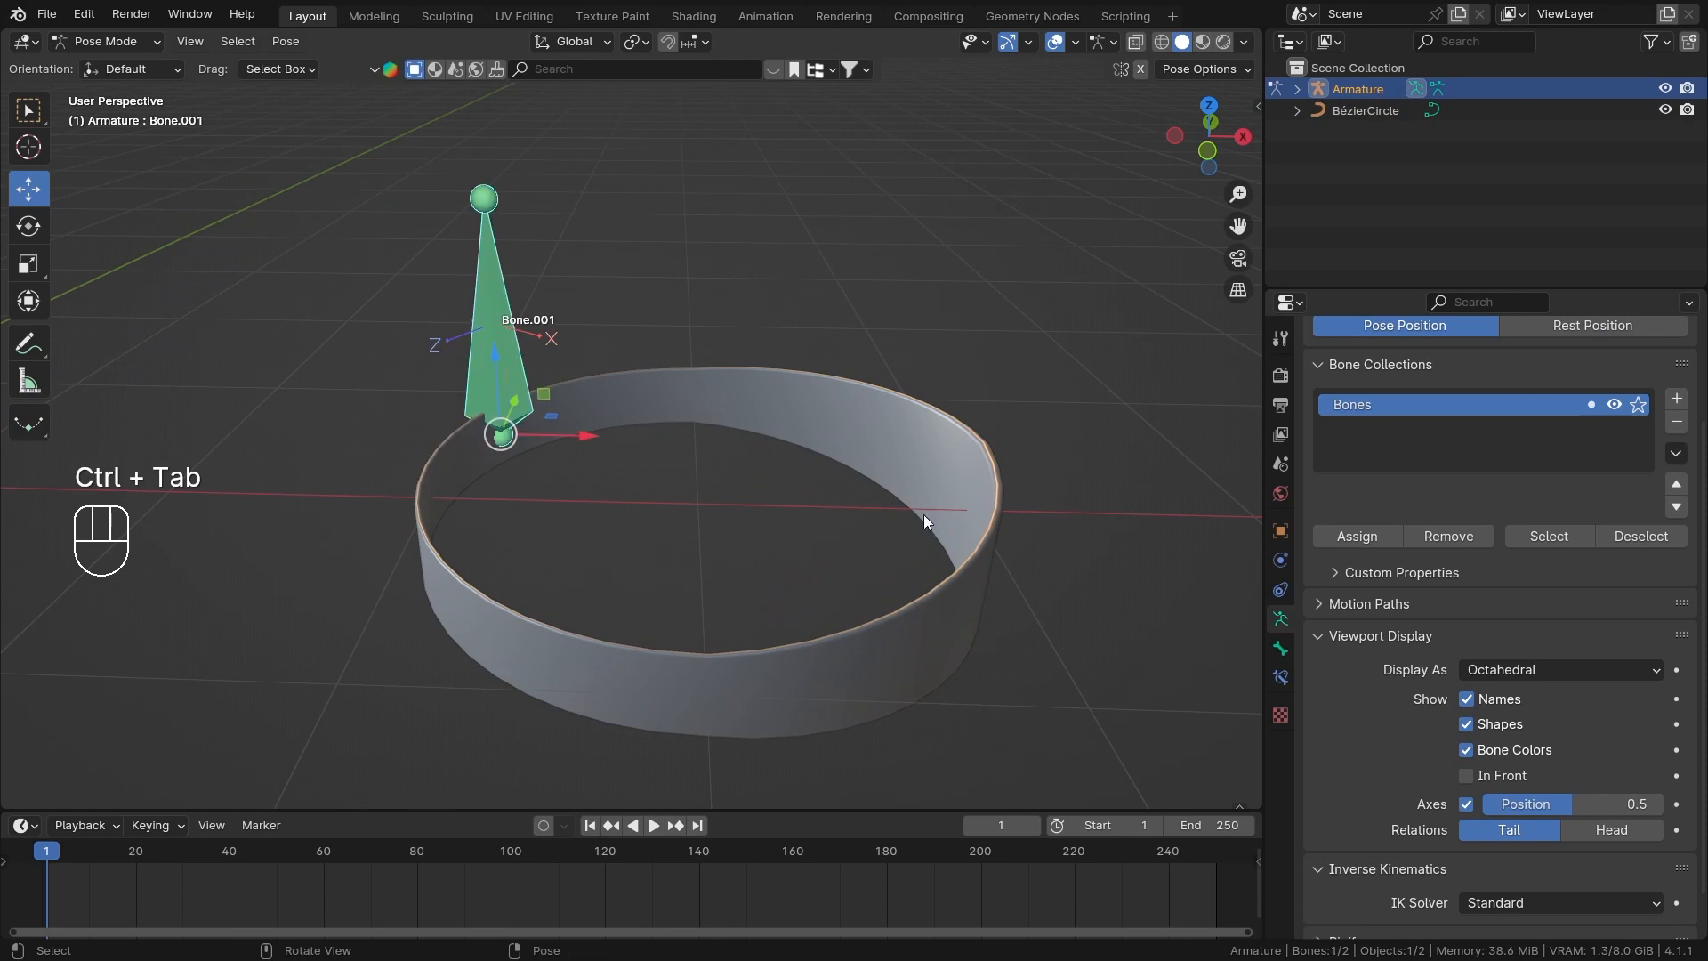
pyautogui.click(1280, 678)
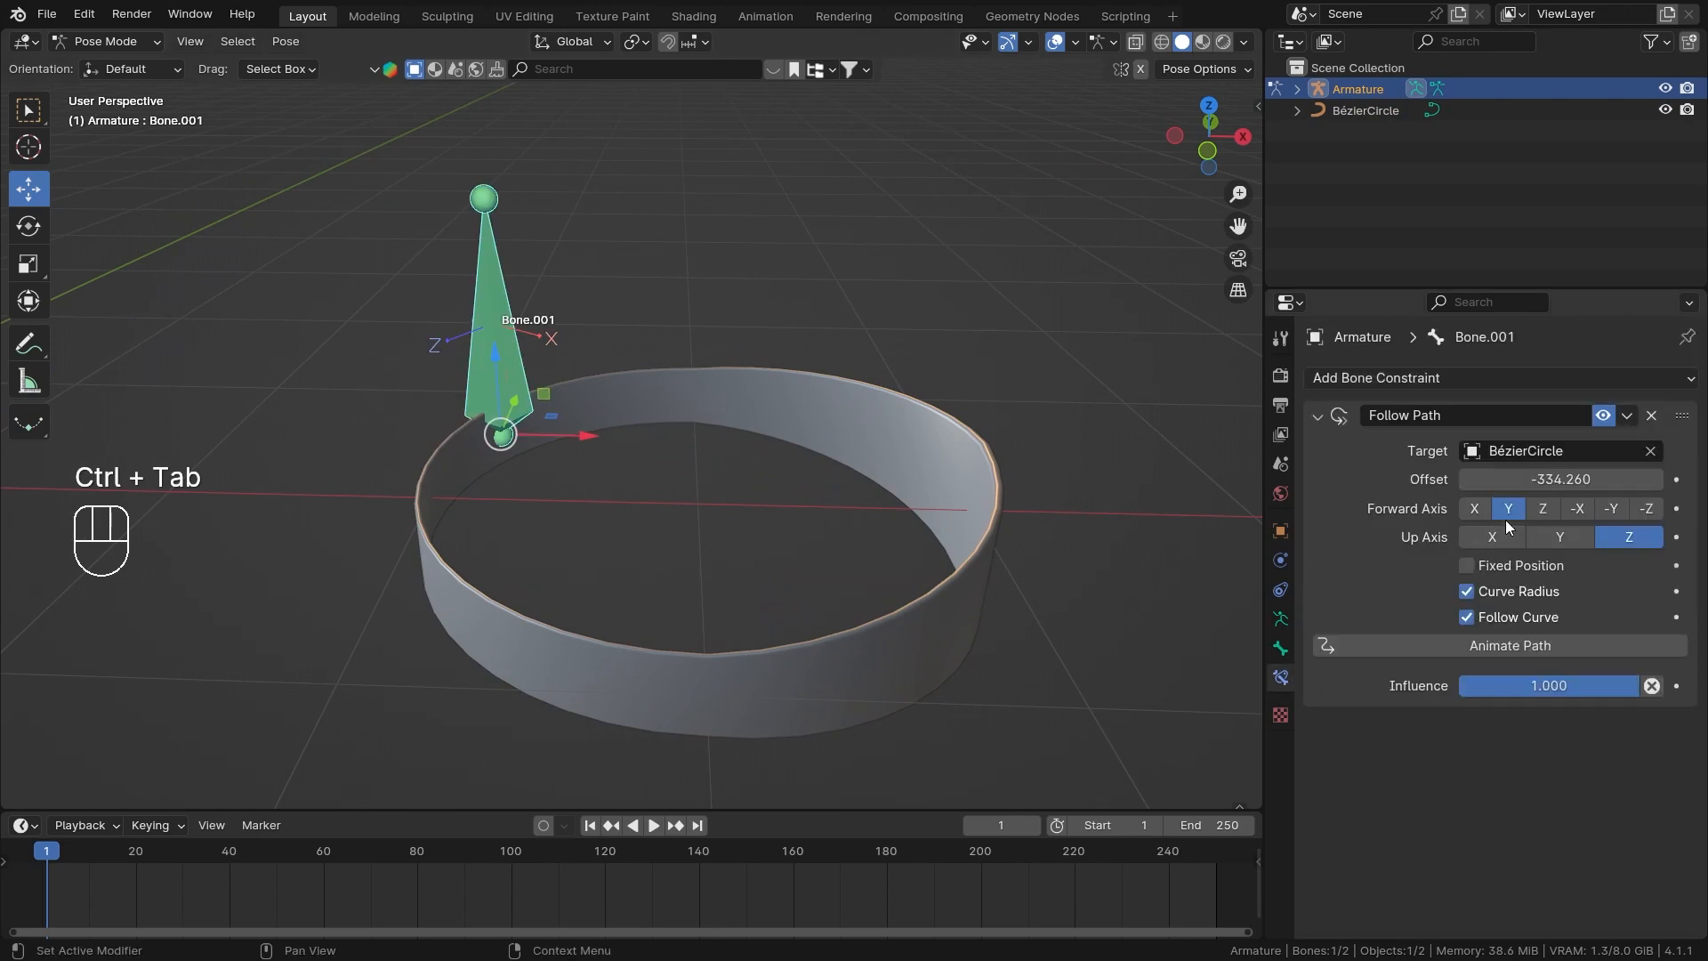
pyautogui.moveTo(1562, 478); pyautogui.dragTo(1646, 478)
pyautogui.scroll(-2, 527, 530)
pyautogui.moveTo(526, 530); pyautogui.dragTo(548, 509, button='middle')
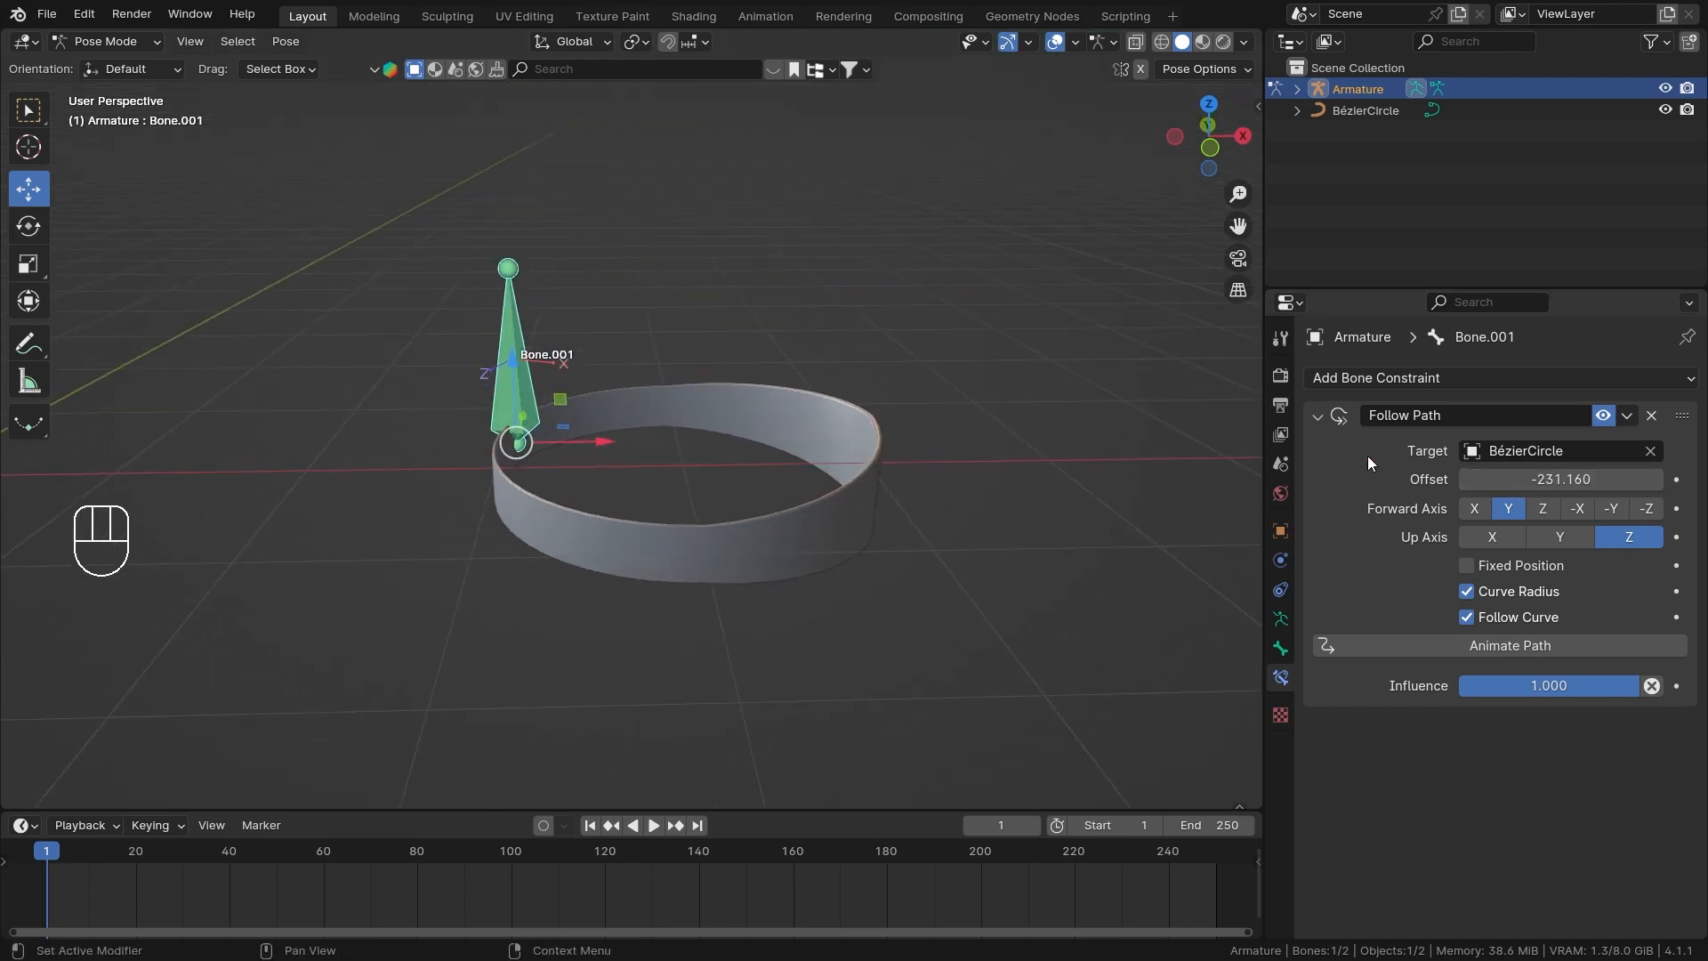
# Set the Follow Path Up Axis to Y and Forward Axis to X, and inspect Bone.001 against the band.
pyautogui.click(1491, 515)
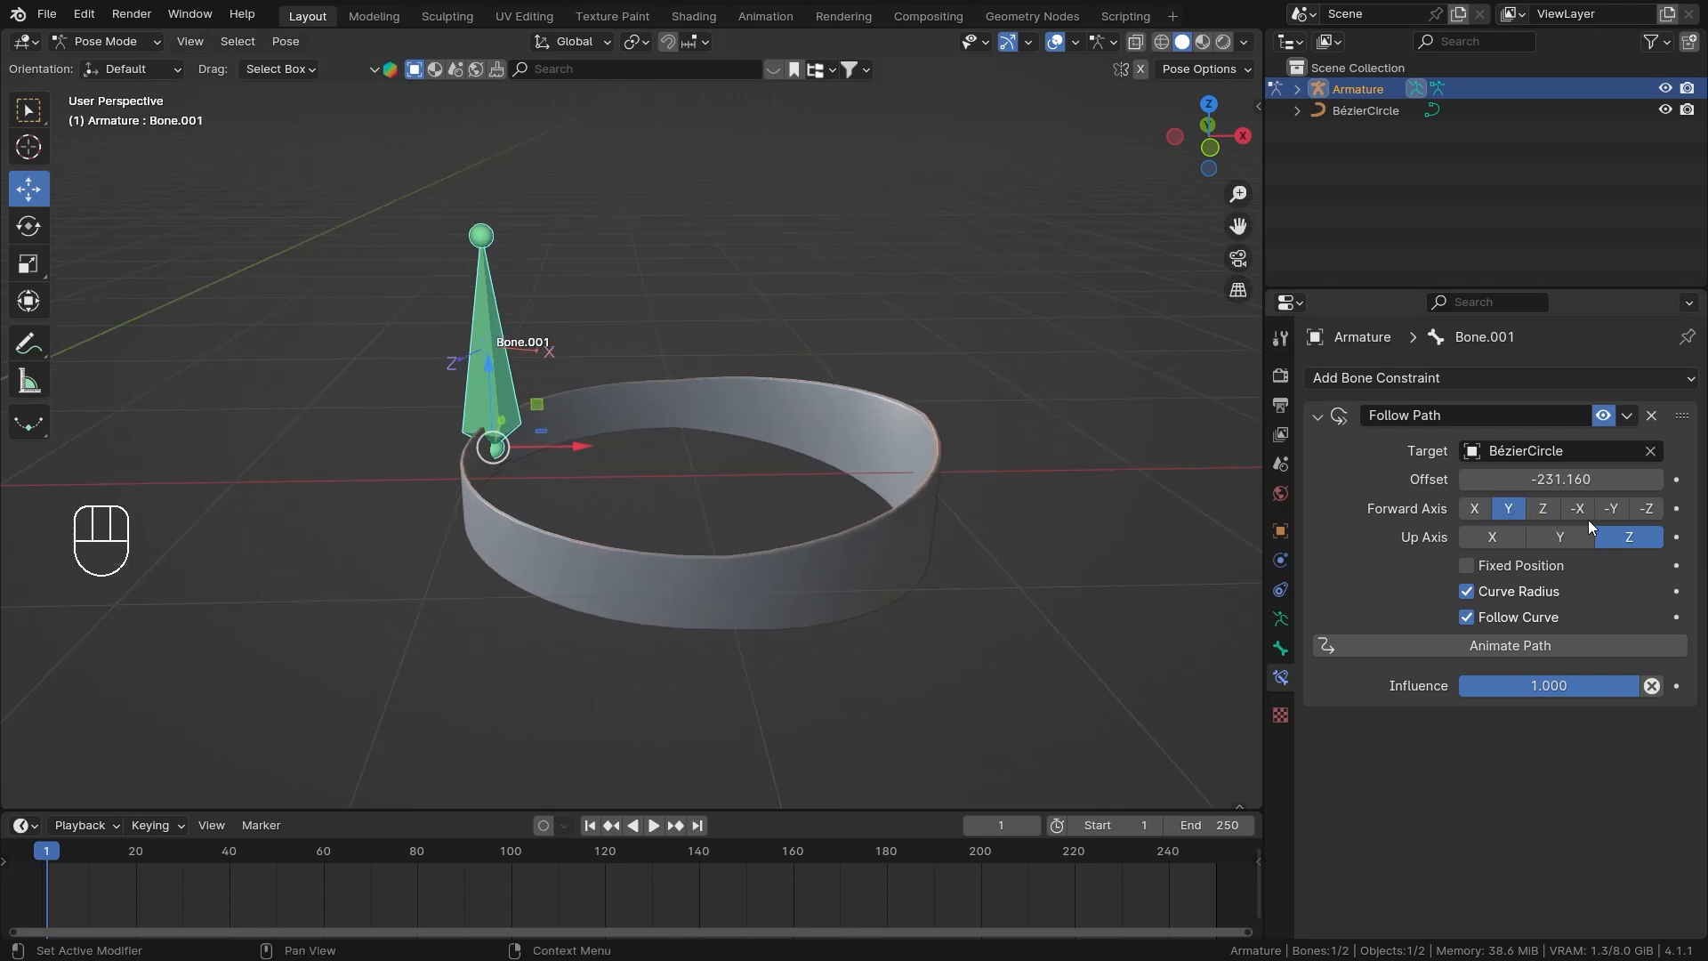
pyautogui.click(1611, 508)
pyautogui.click(1560, 537)
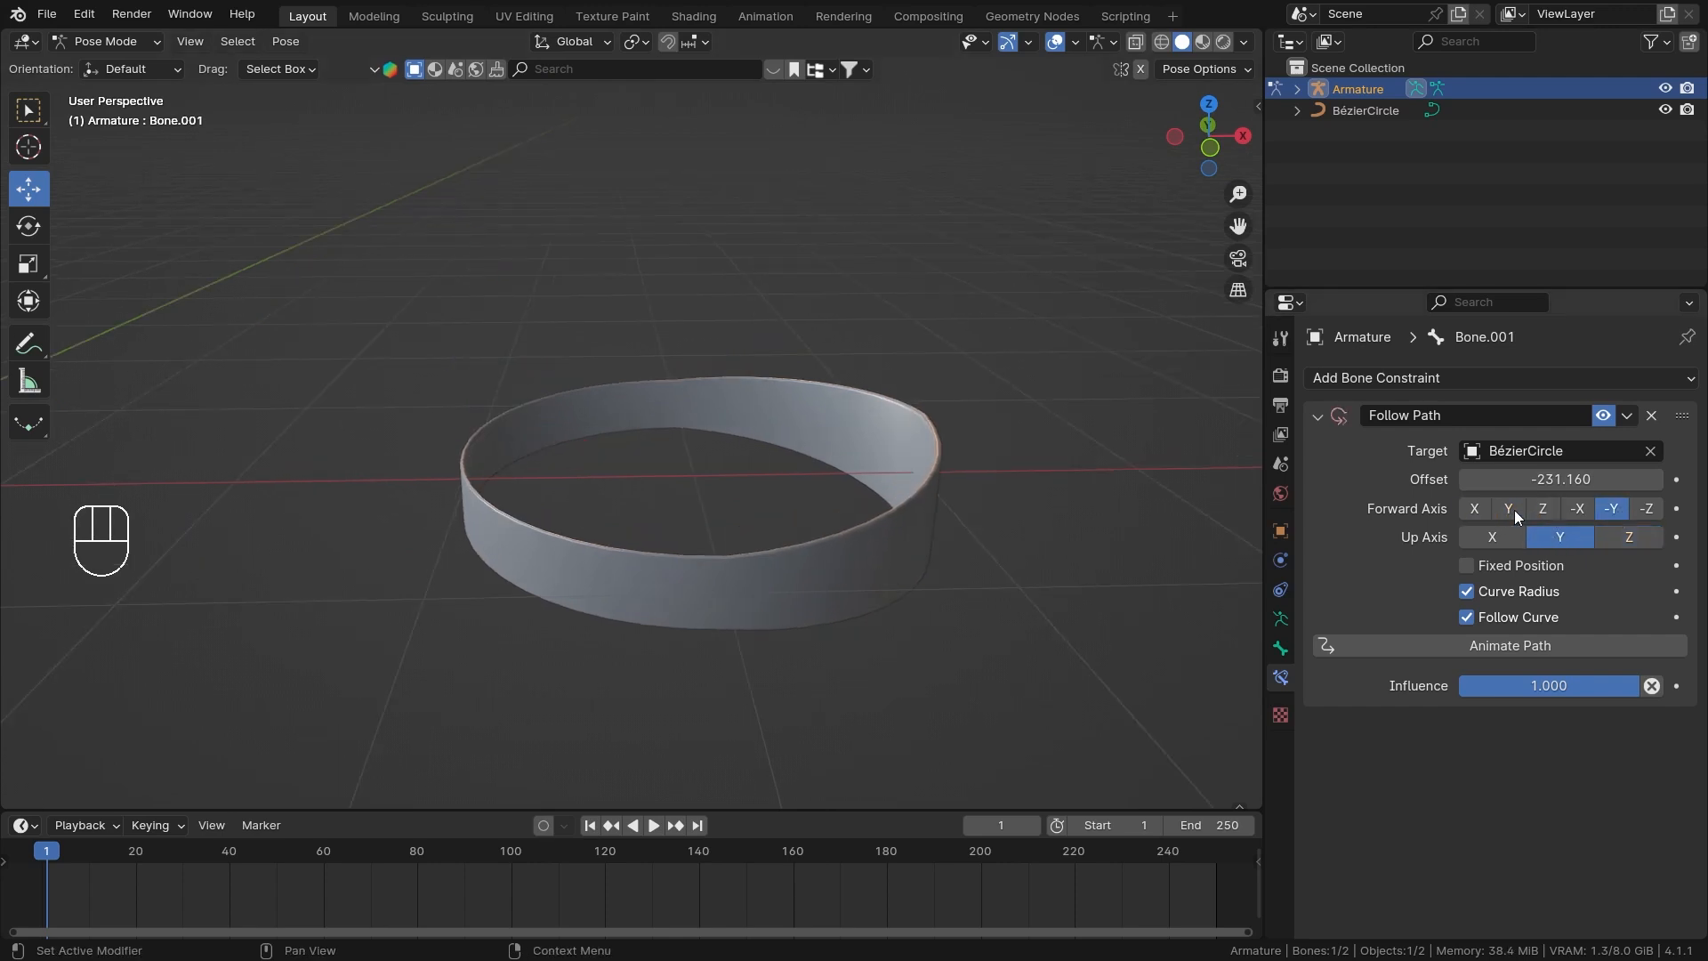
pyautogui.click(1477, 511)
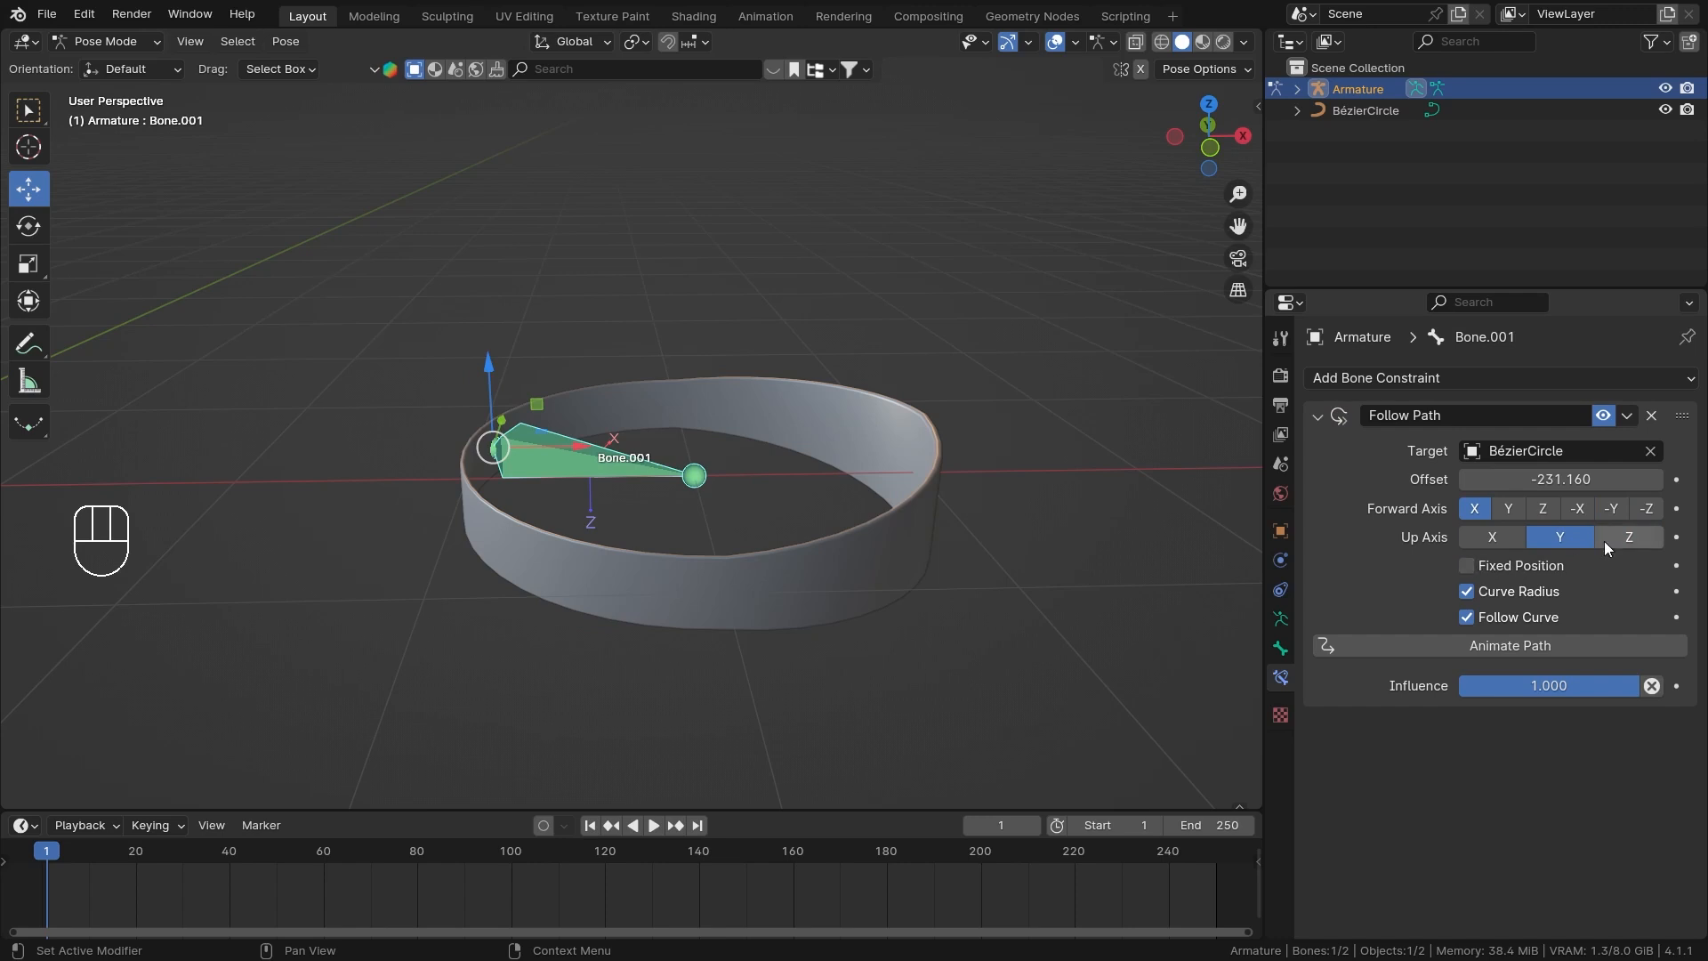
pyautogui.moveTo(659, 478); pyautogui.dragTo(670, 534, button='middle')
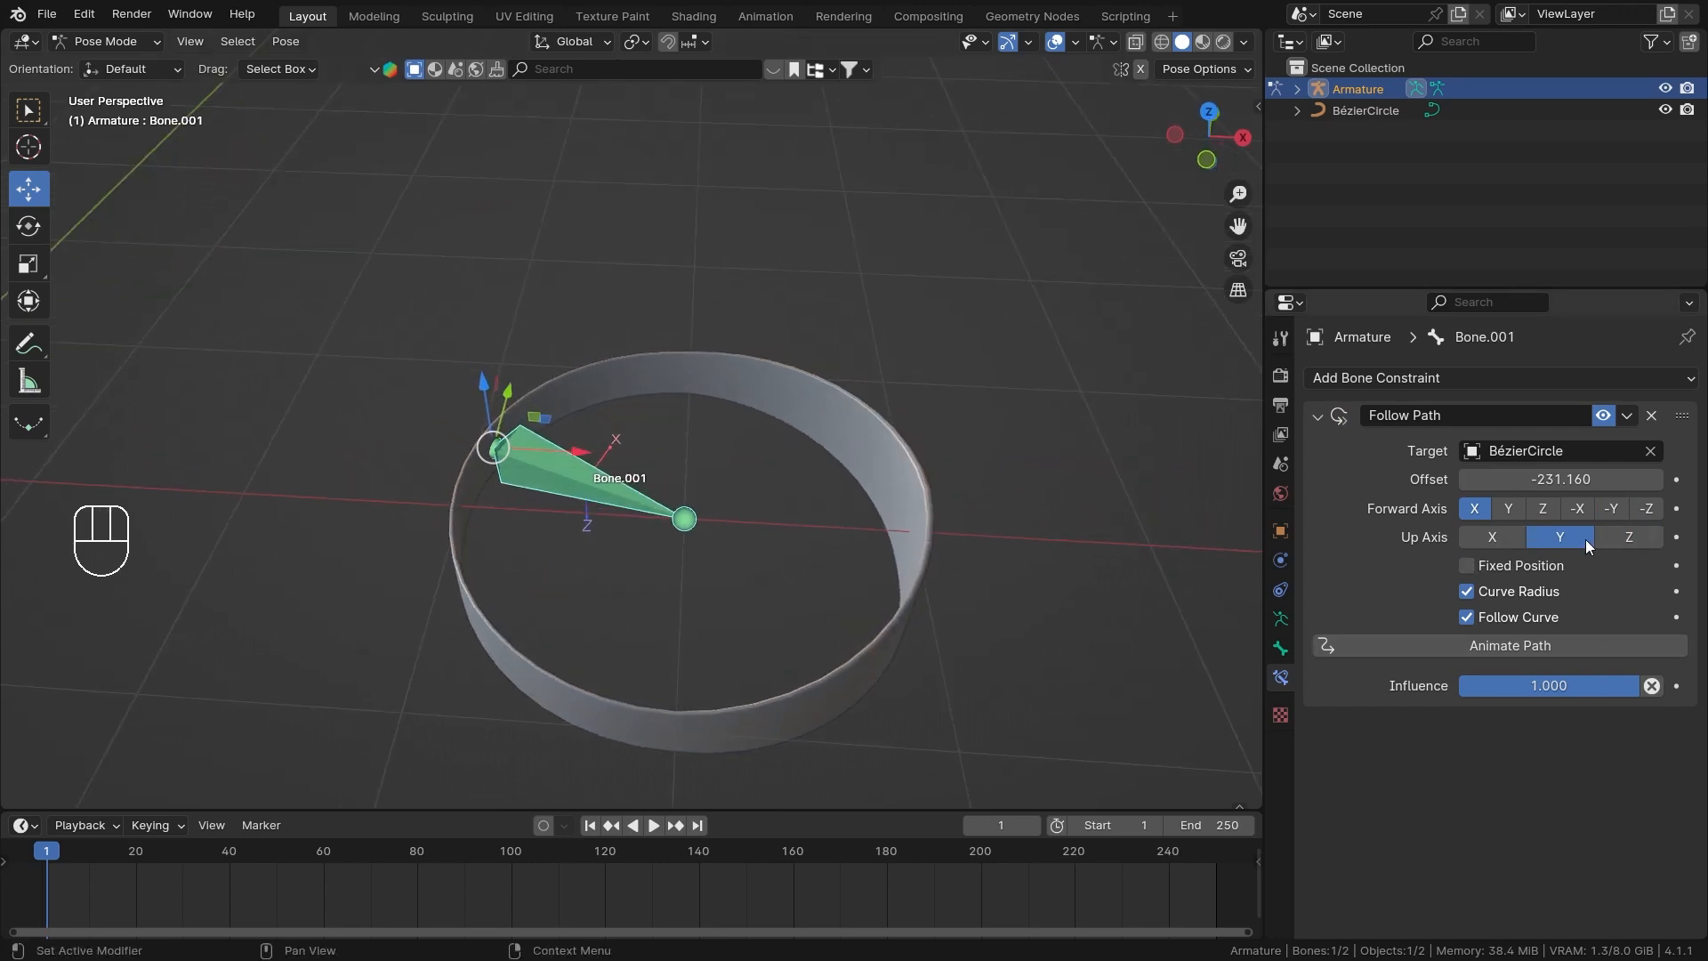
pyautogui.scroll(-1, 837, 554)
pyautogui.moveTo(835, 553); pyautogui.dragTo(849, 536, button='middle')
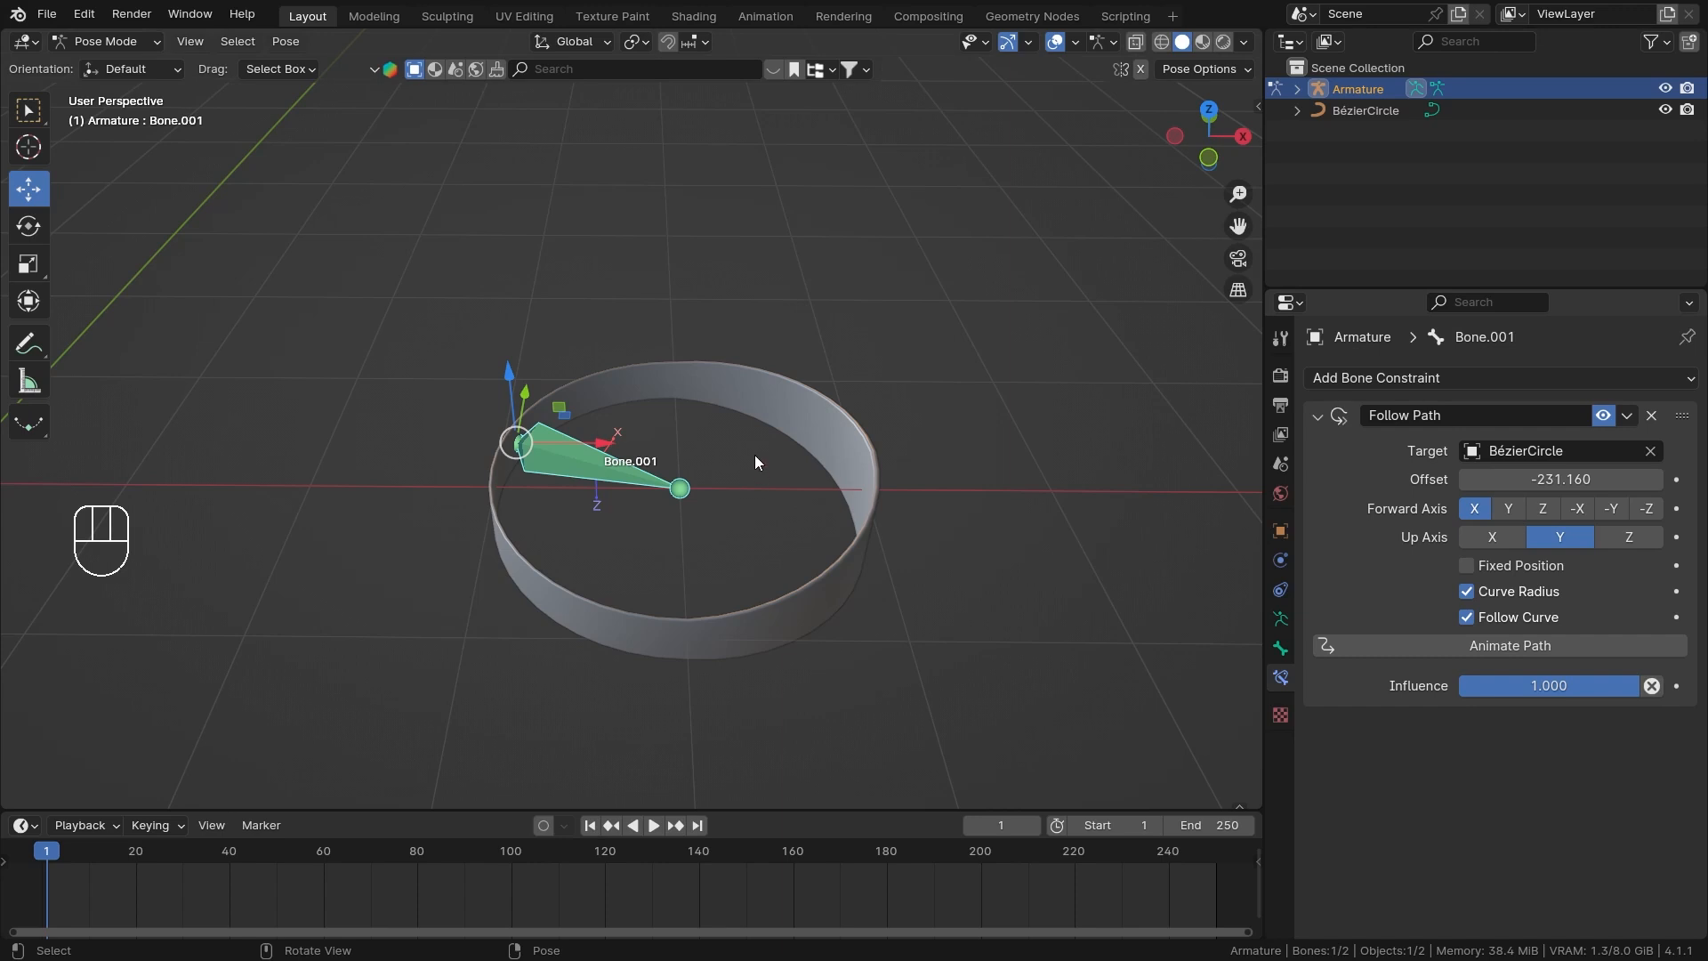
pyautogui.moveTo(754, 455); pyautogui.dragTo(624, 407, button='middle')
pyautogui.scroll(1, 623, 413)
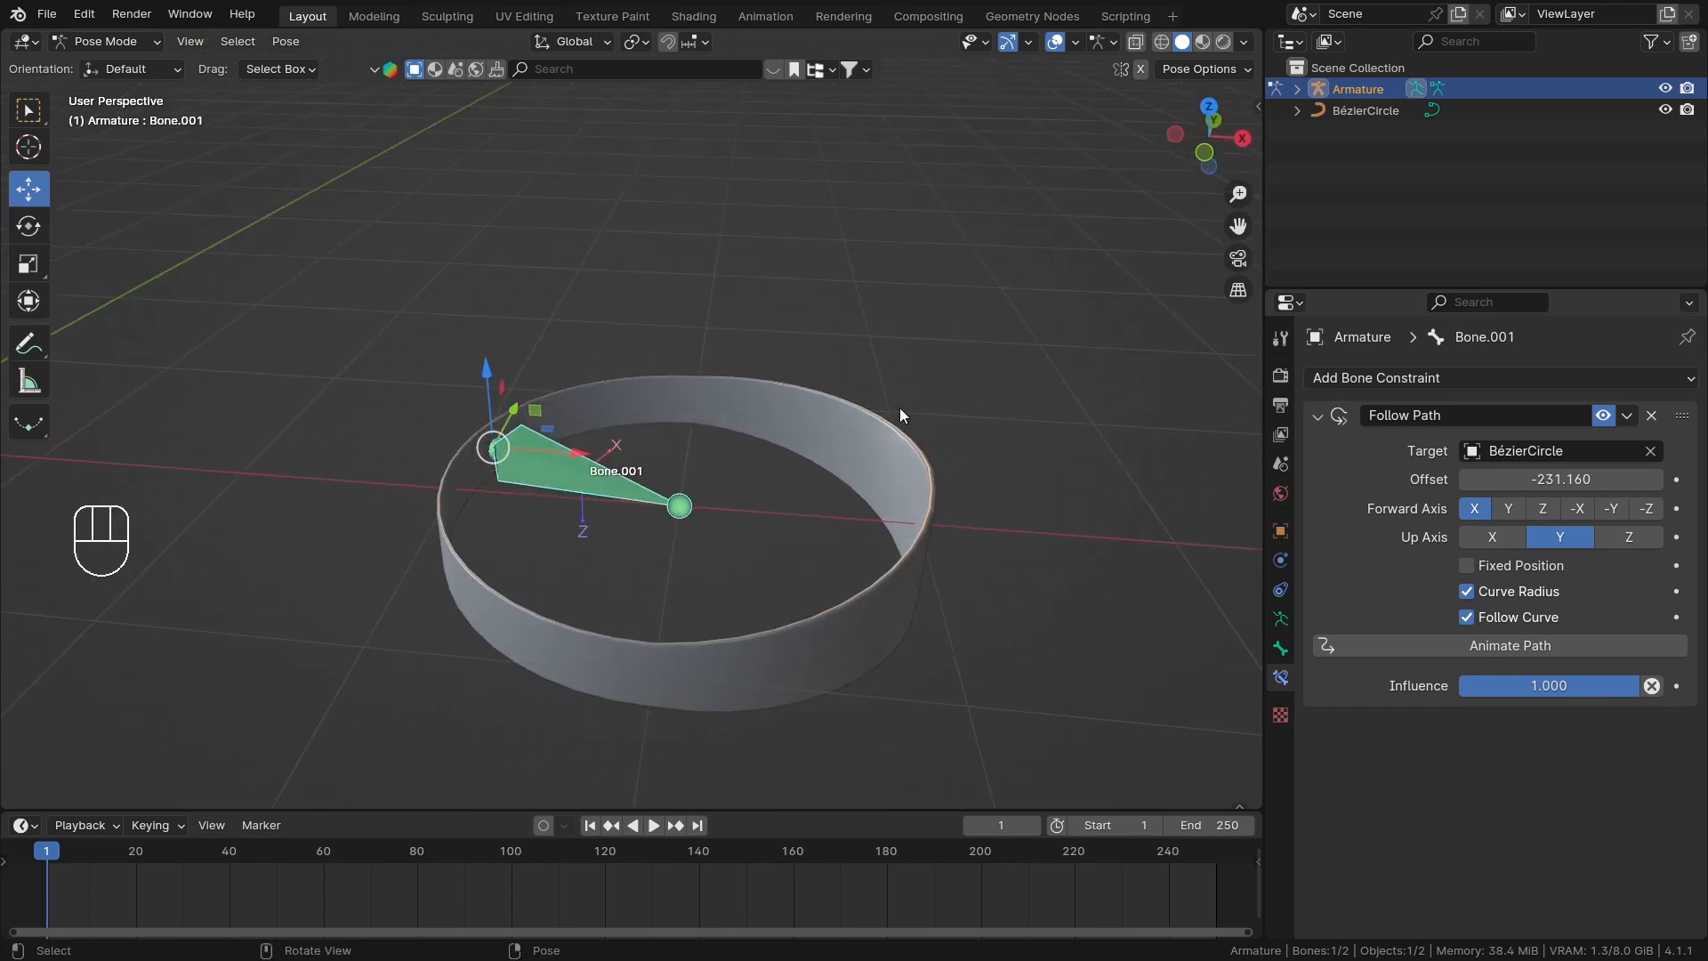
pyautogui.moveTo(781, 468); pyautogui.dragTo(676, 455, button='middle')
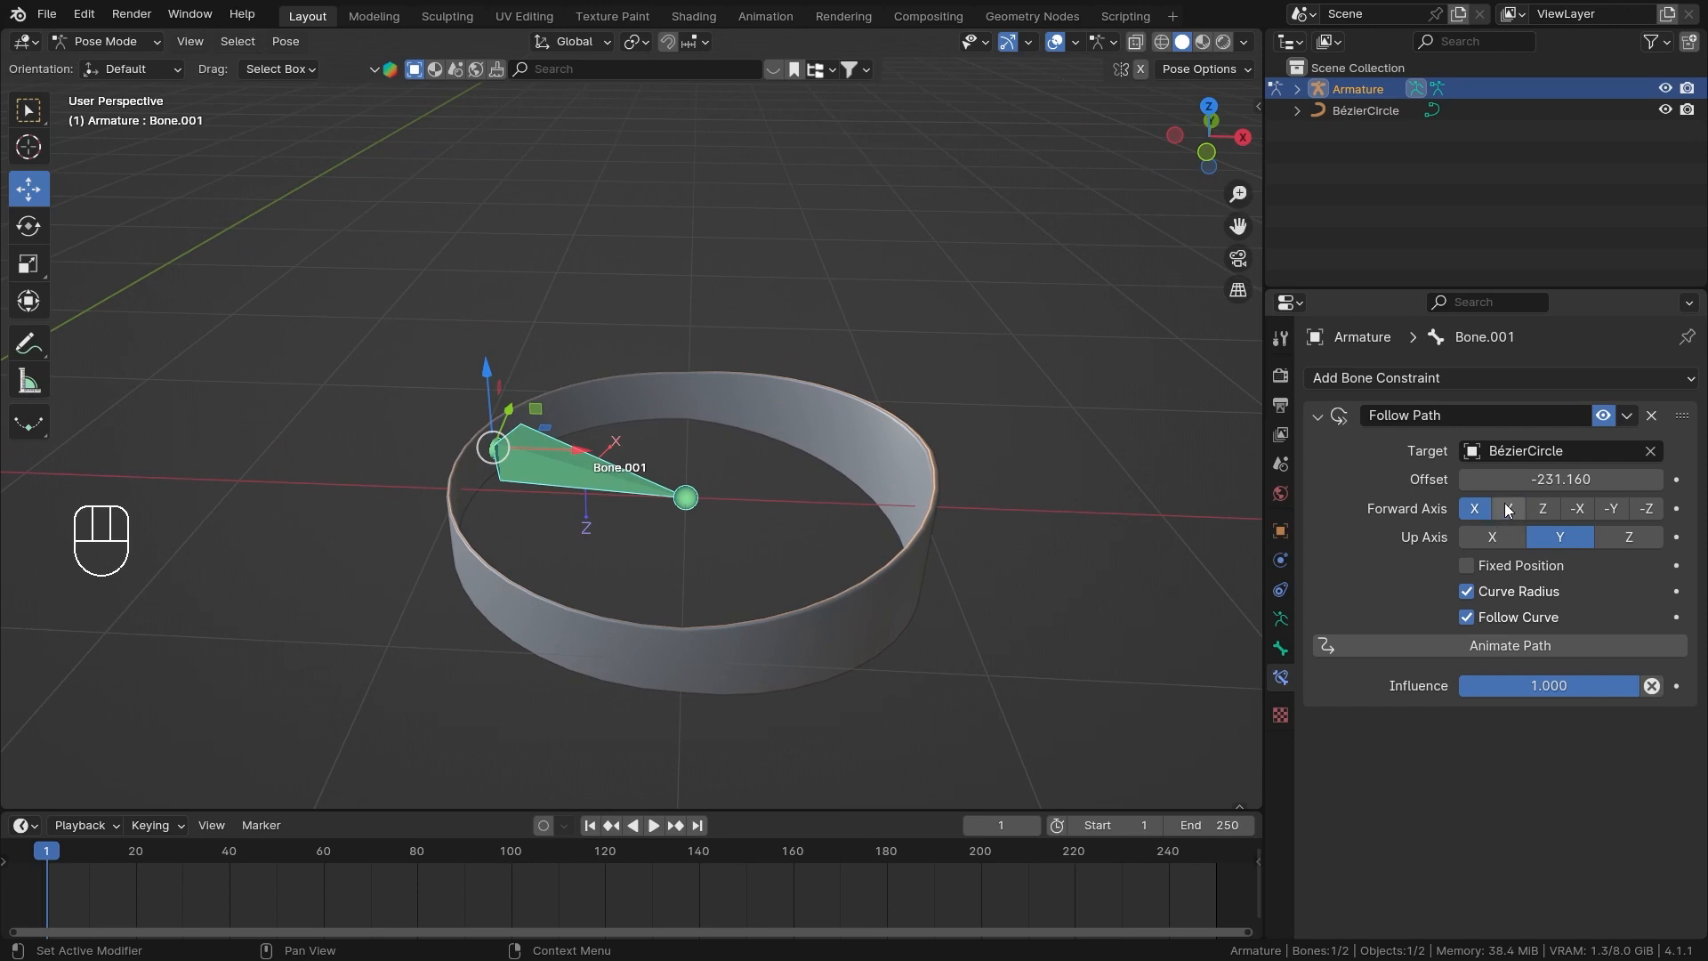
# Set the Follow Path Forward Axis to -X and try sliding the Offset around the band.
pyautogui.click(1576, 509)
pyautogui.moveTo(712, 463); pyautogui.dragTo(568, 479, button='middle')
pyautogui.moveTo(1561, 479); pyautogui.dragTo(1676, 479)
pyautogui.rightClick(1561, 479)
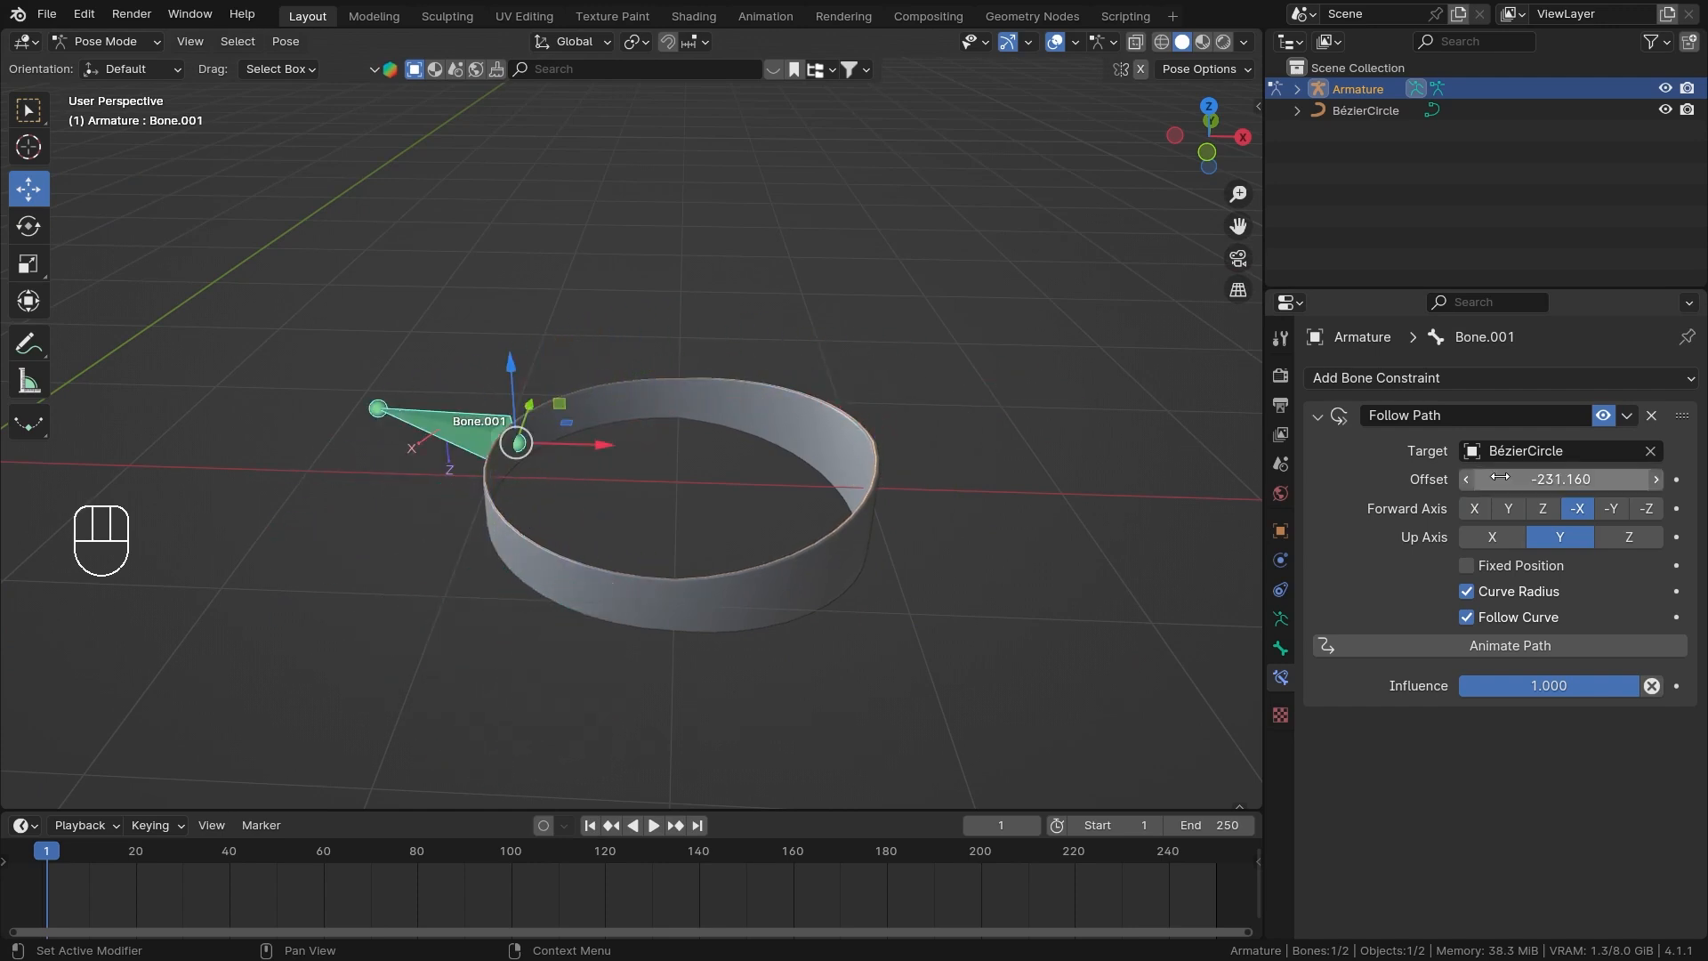
# Take the armature out of Pose Mode and open the Bézier circle in Edit Mode.
pyautogui.click(865, 468)
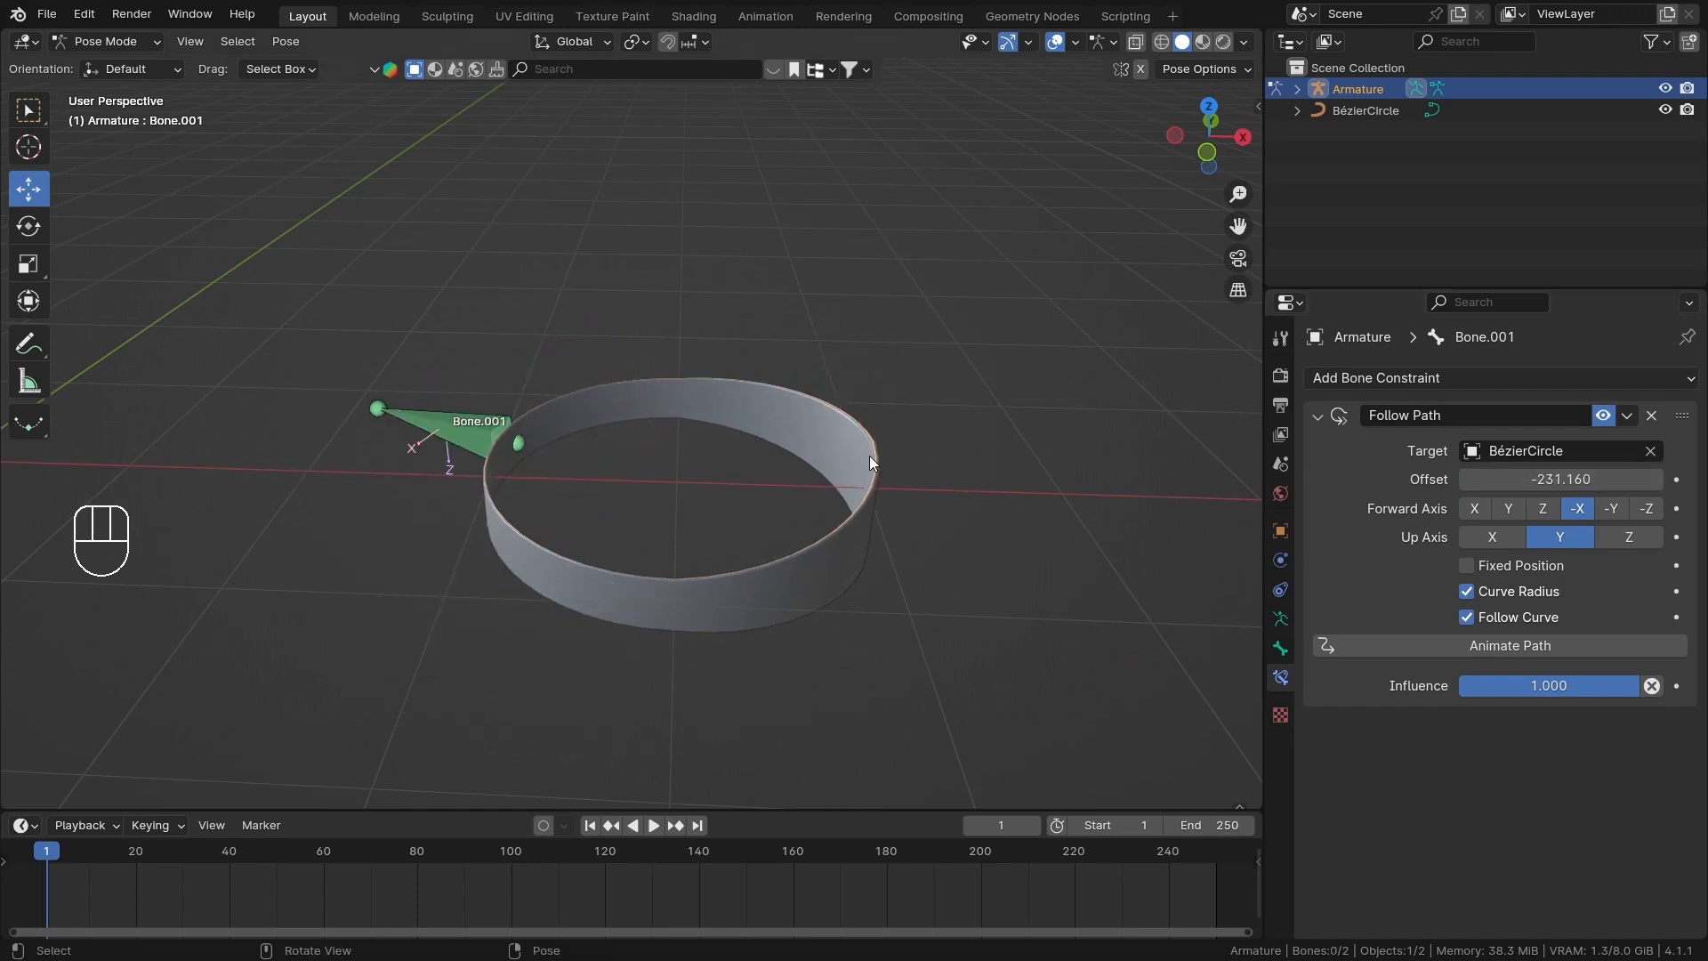
pyautogui.hotkey('ctrl', 'Tab')
pyautogui.click(869, 456)
pyautogui.press('Tab')
pyautogui.keyDown('shift'); pyautogui.moveTo(970, 458); pyautogui.dragTo(872, 457, button='middle'); pyautogui.keyUp('shift')
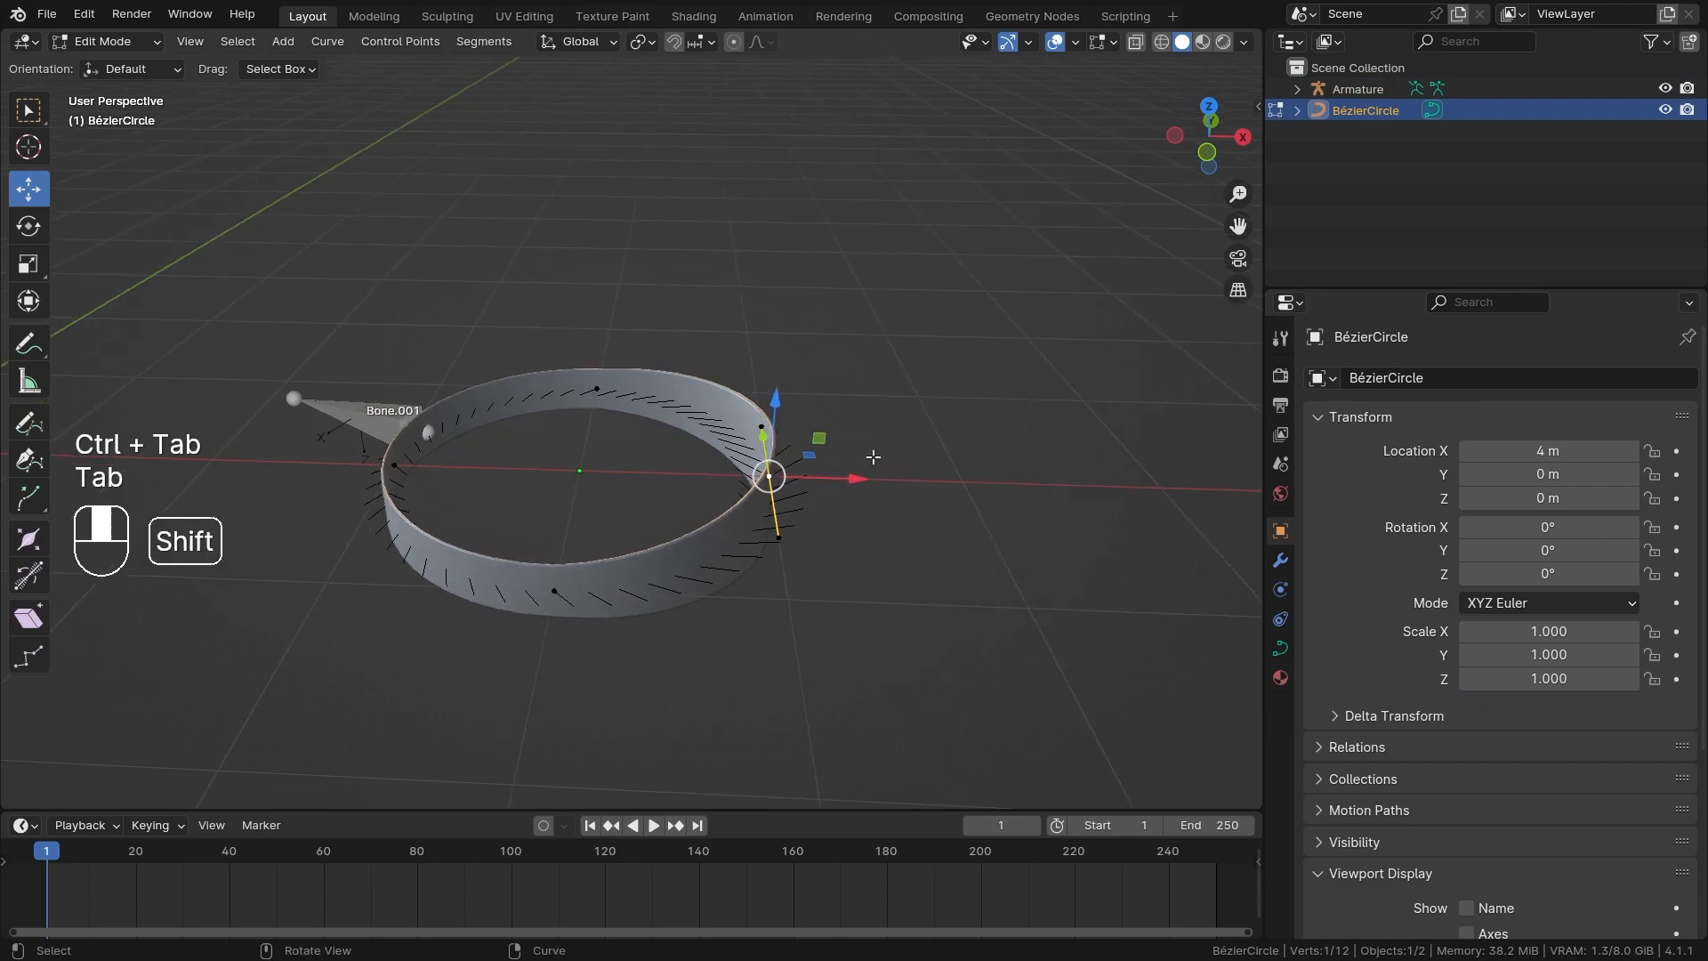
pyautogui.scroll(-2, 731, 487)
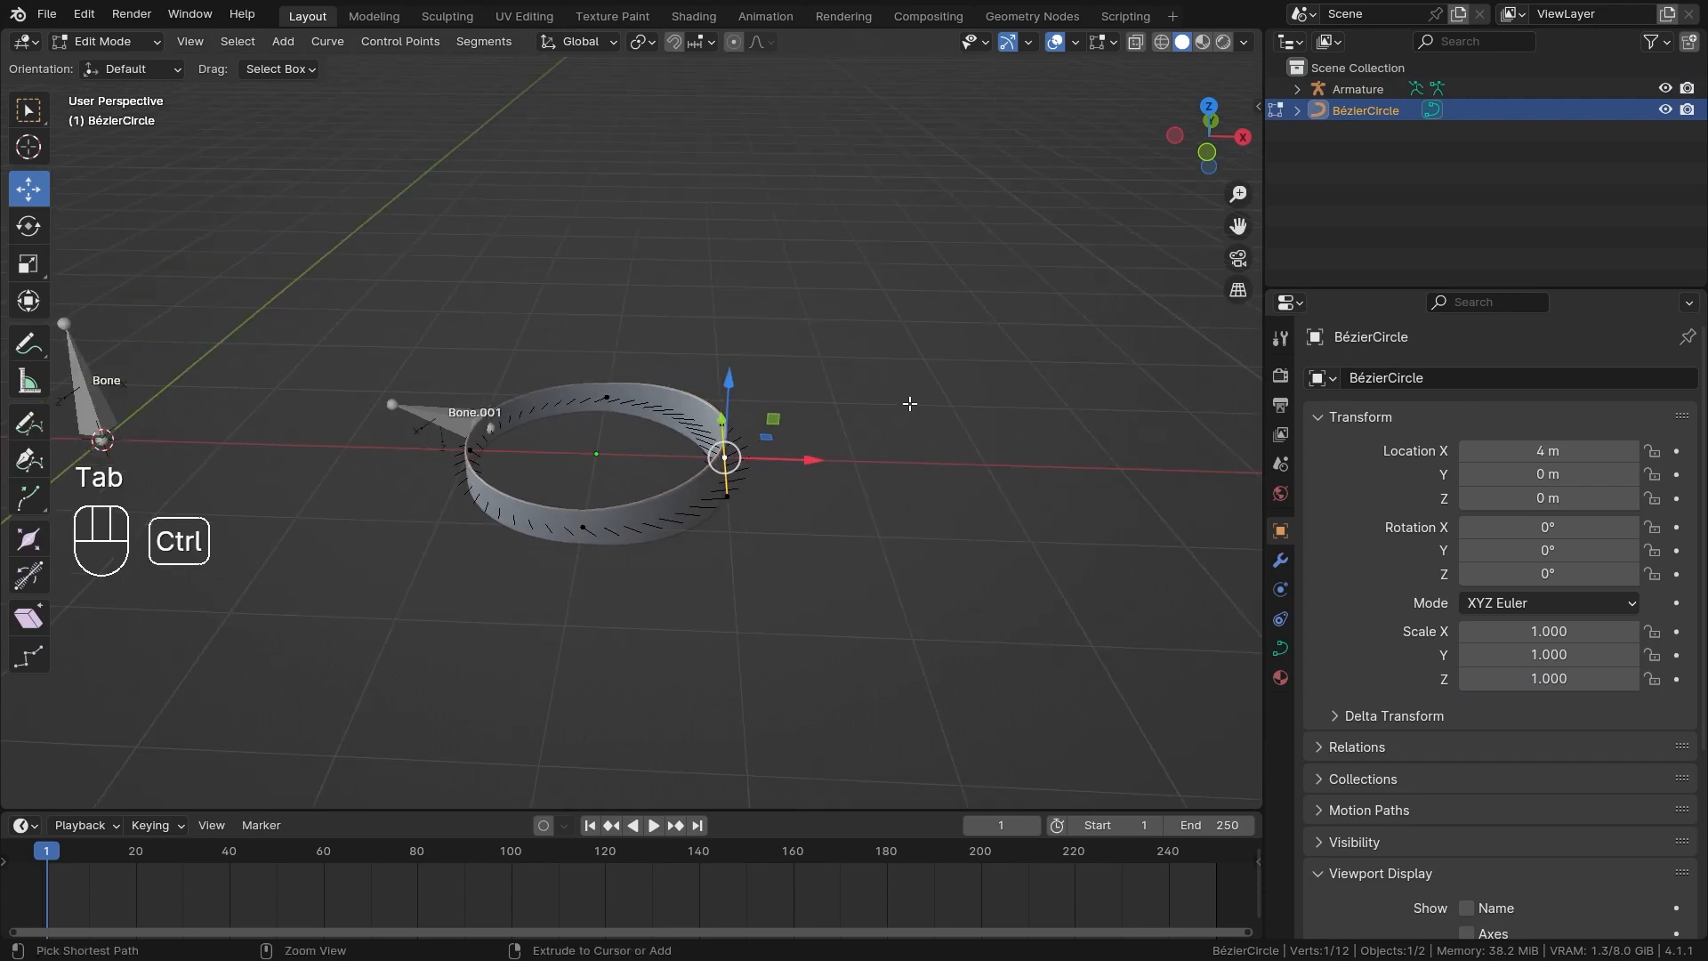
# Set the Tilt of the Bézier circle's selected control point to 90°.
pyautogui.hotkey('ctrl', 't')
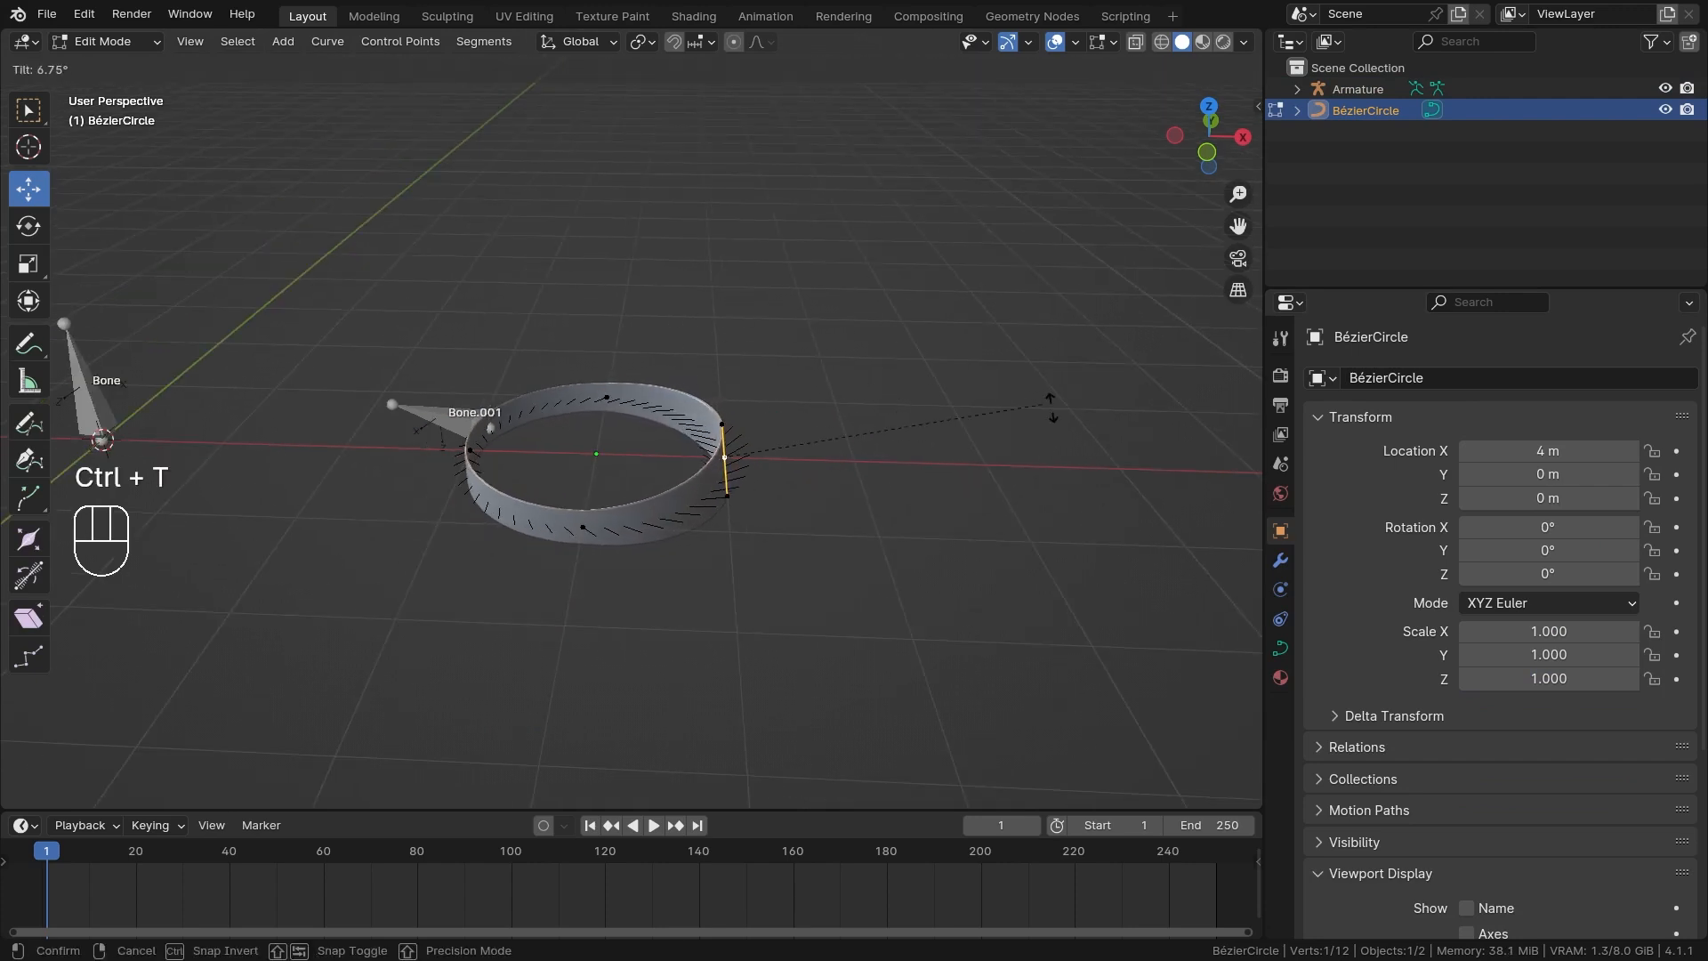
pyautogui.rightClick(782, 700)
pyautogui.scroll(1, 823, 444)
pyautogui.press('n')
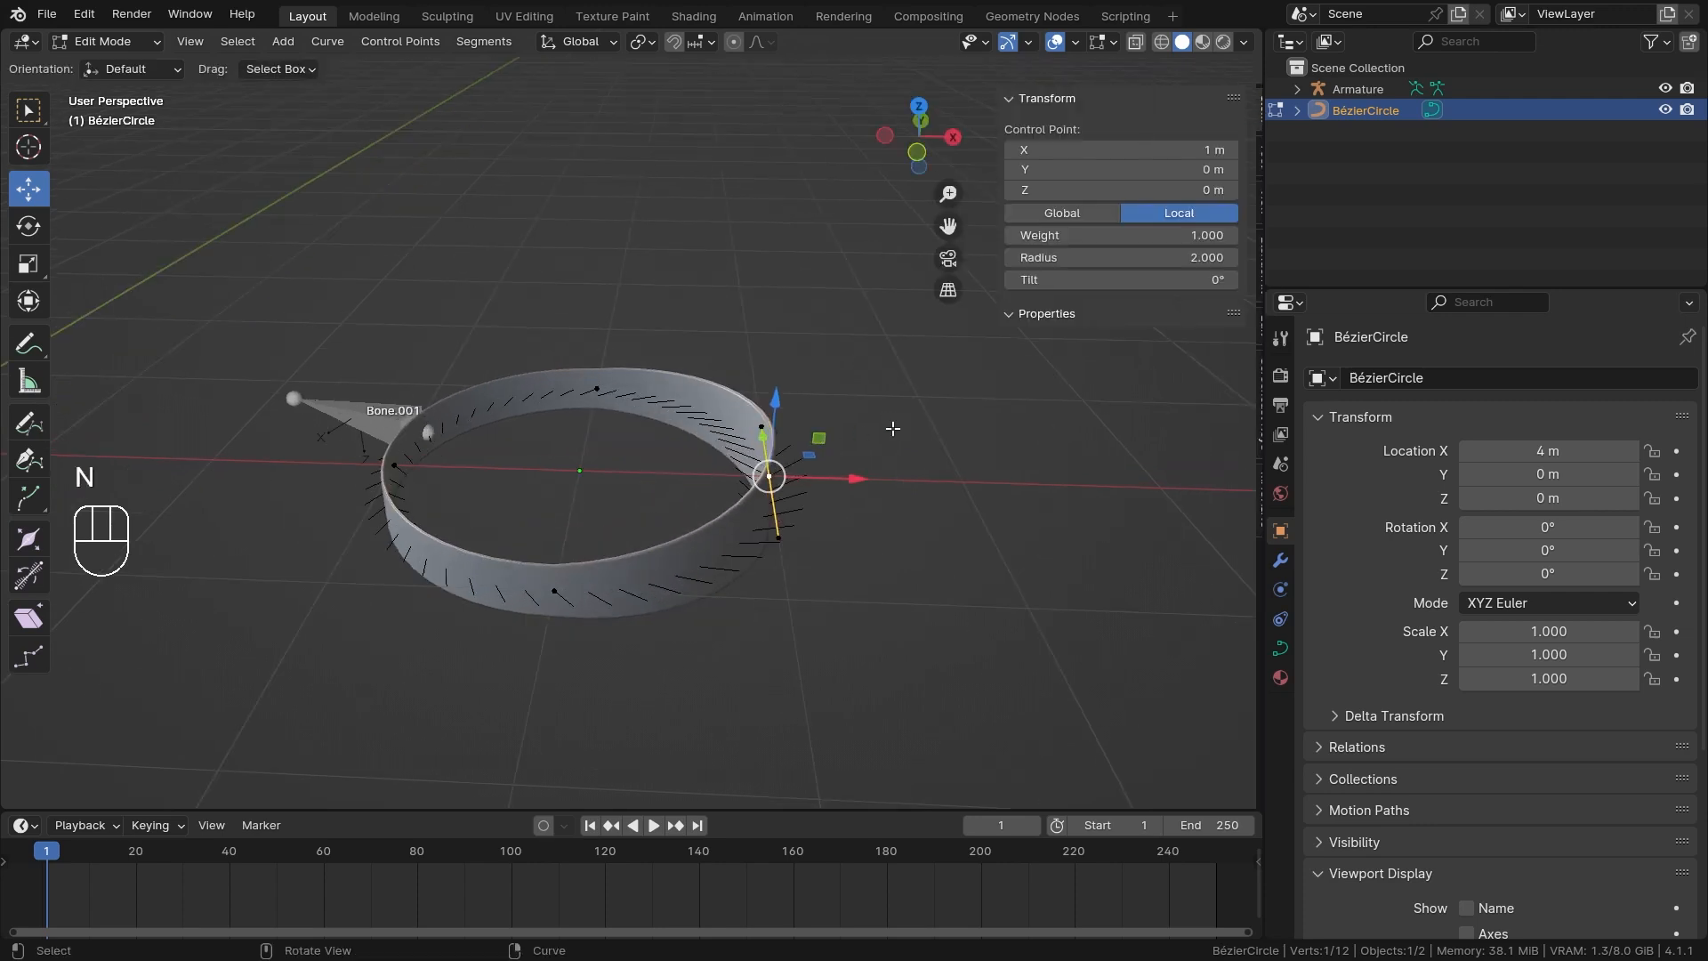
pyautogui.click(1112, 279)
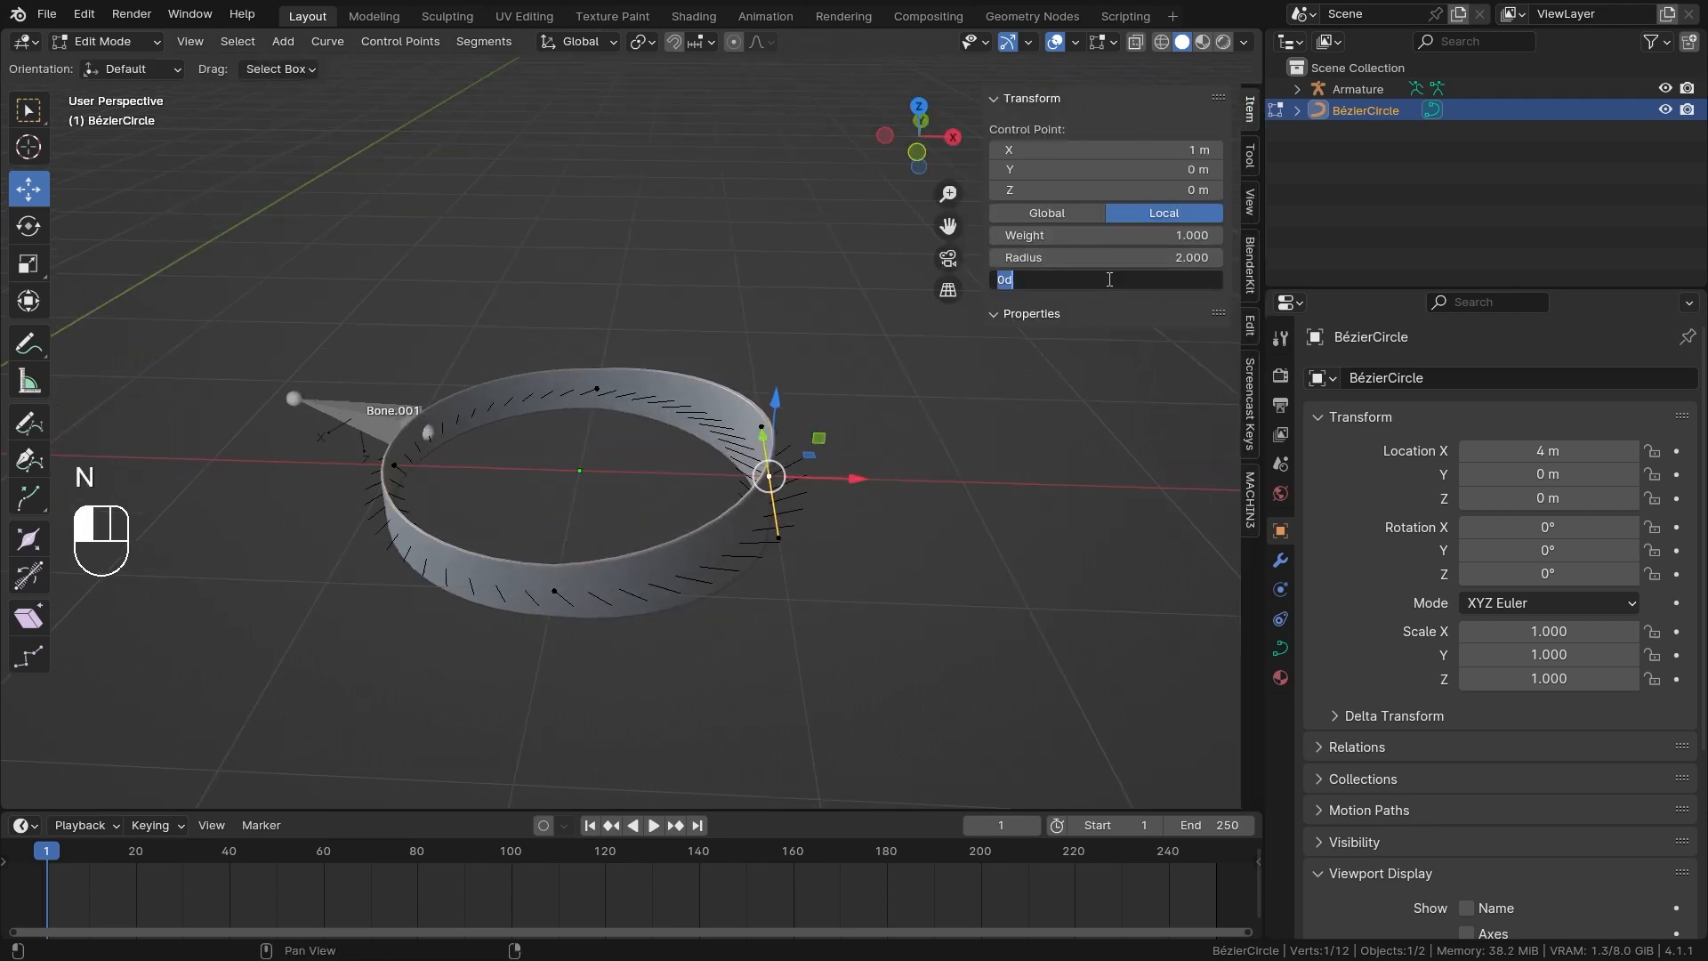
pyautogui.write('90')
pyautogui.press('Return')
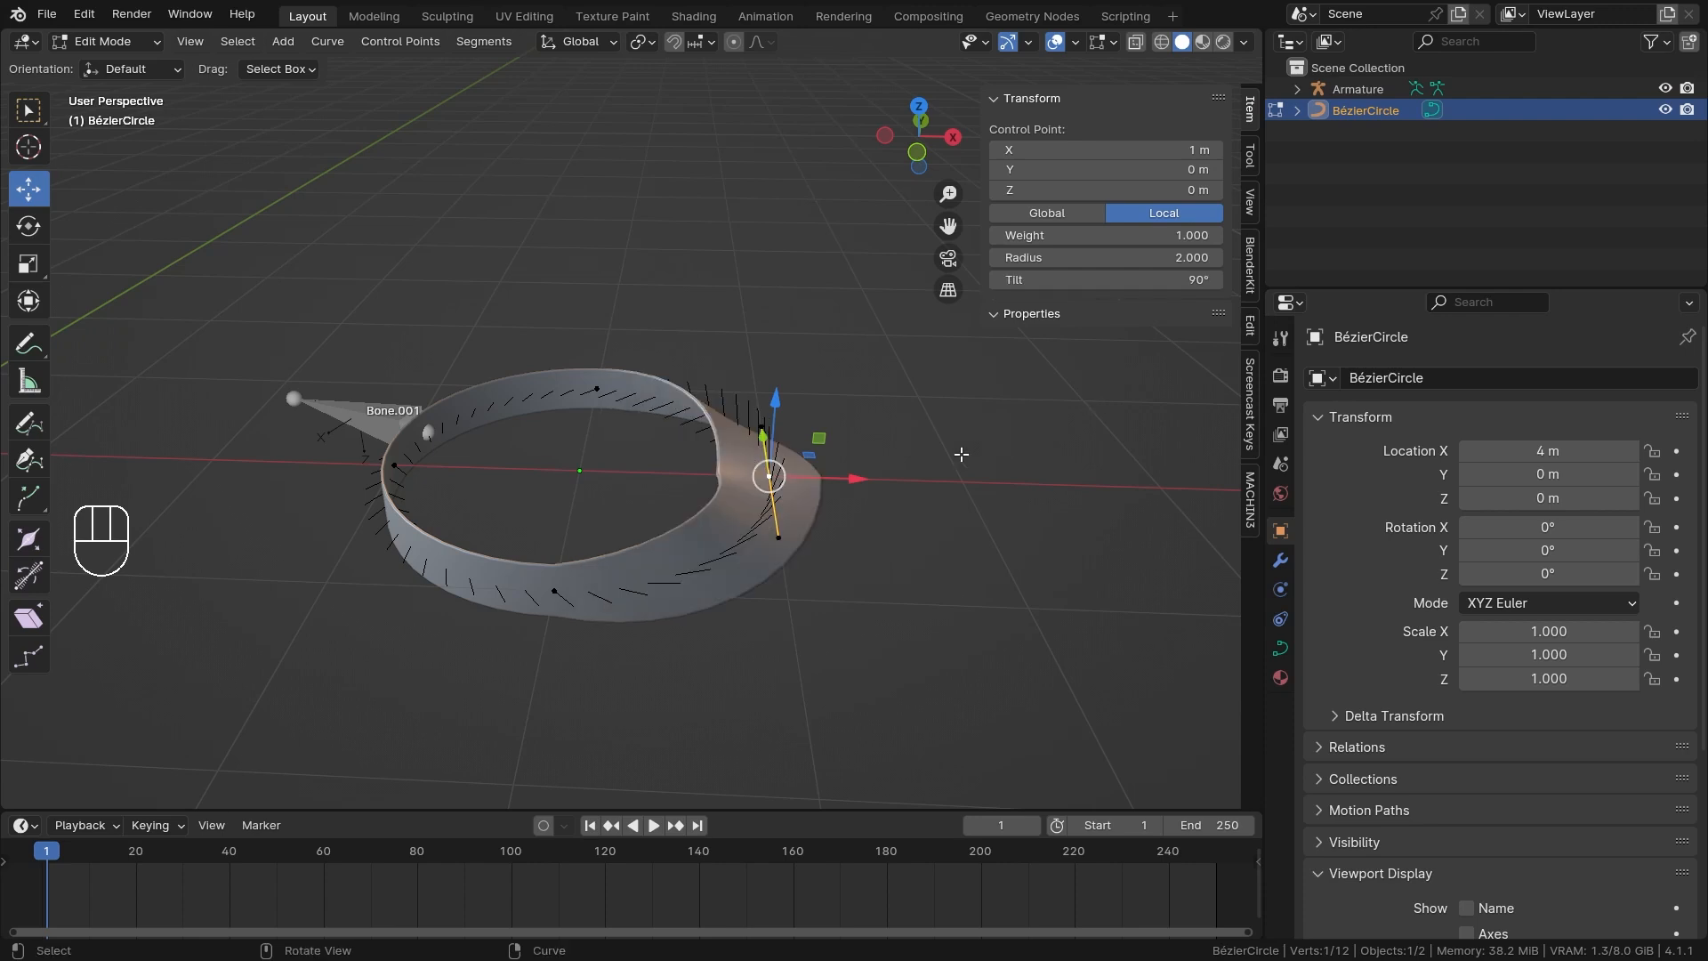
# Select the armature in Object Mode and try sliding Bone.001's Follow Path Offset along the tilted band.
pyautogui.hotkey('ctrl', 'Tab')
pyautogui.click(676, 402)
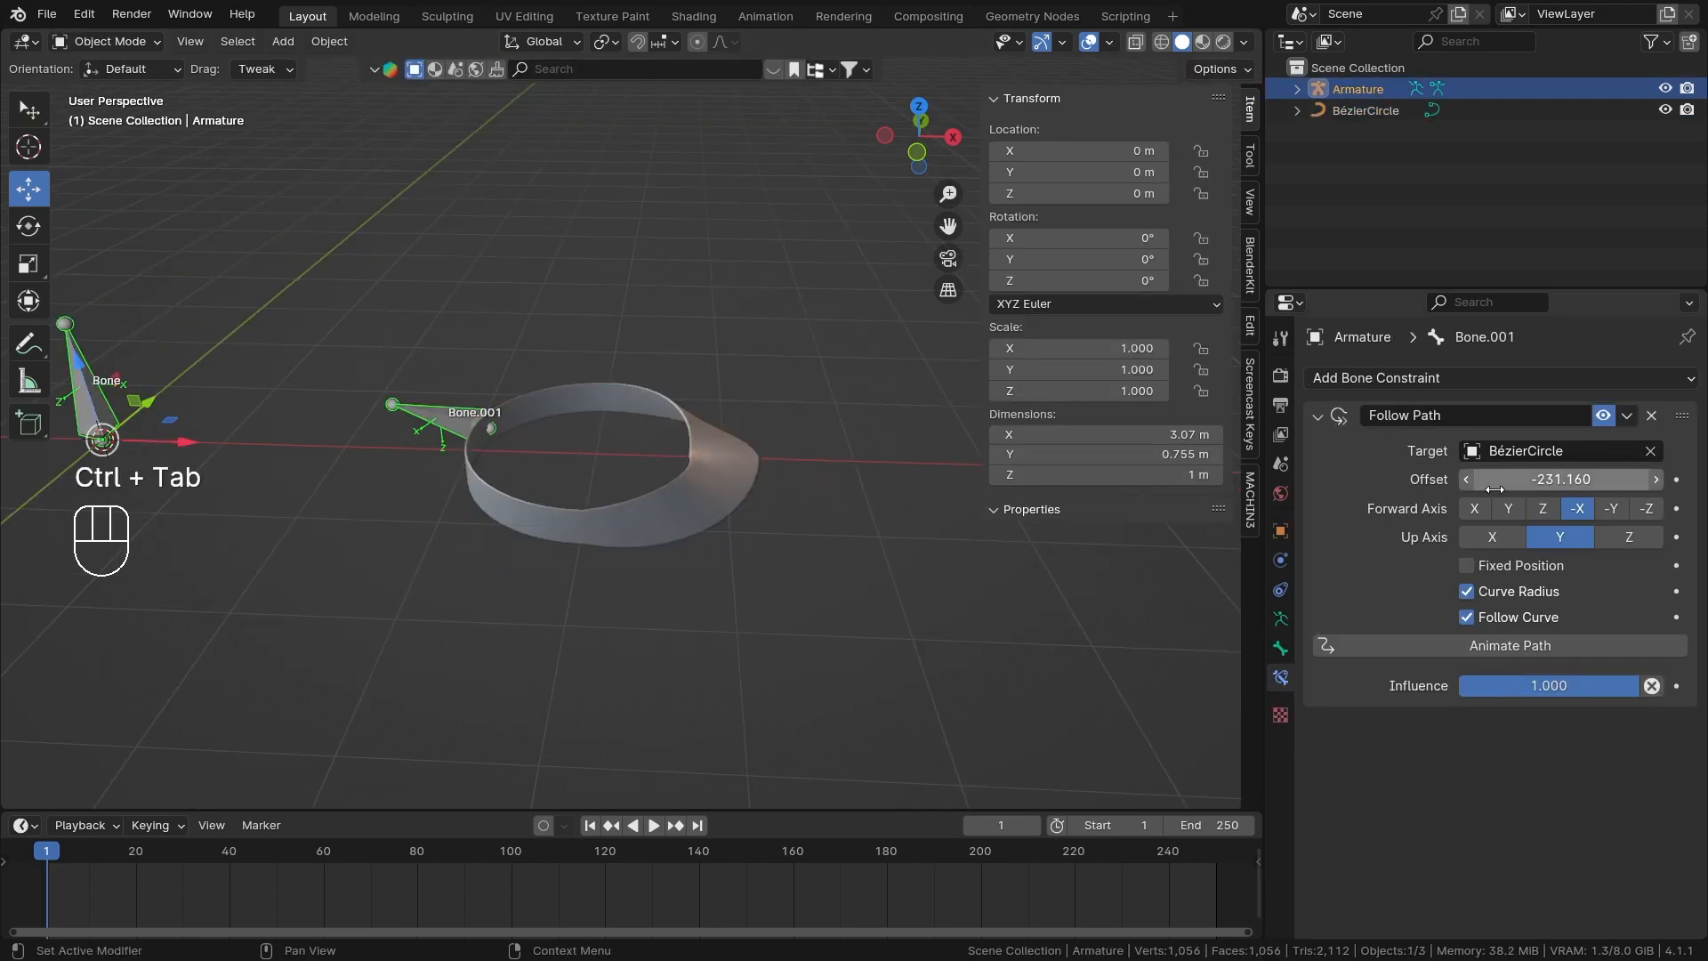
pyautogui.moveTo(1562, 479); pyautogui.dragTo(1622, 479)
pyautogui.rightClick(1623, 479)
# Edit the Bézier circle and set the tilted control point's Radius to 1.
pyautogui.click(744, 463)
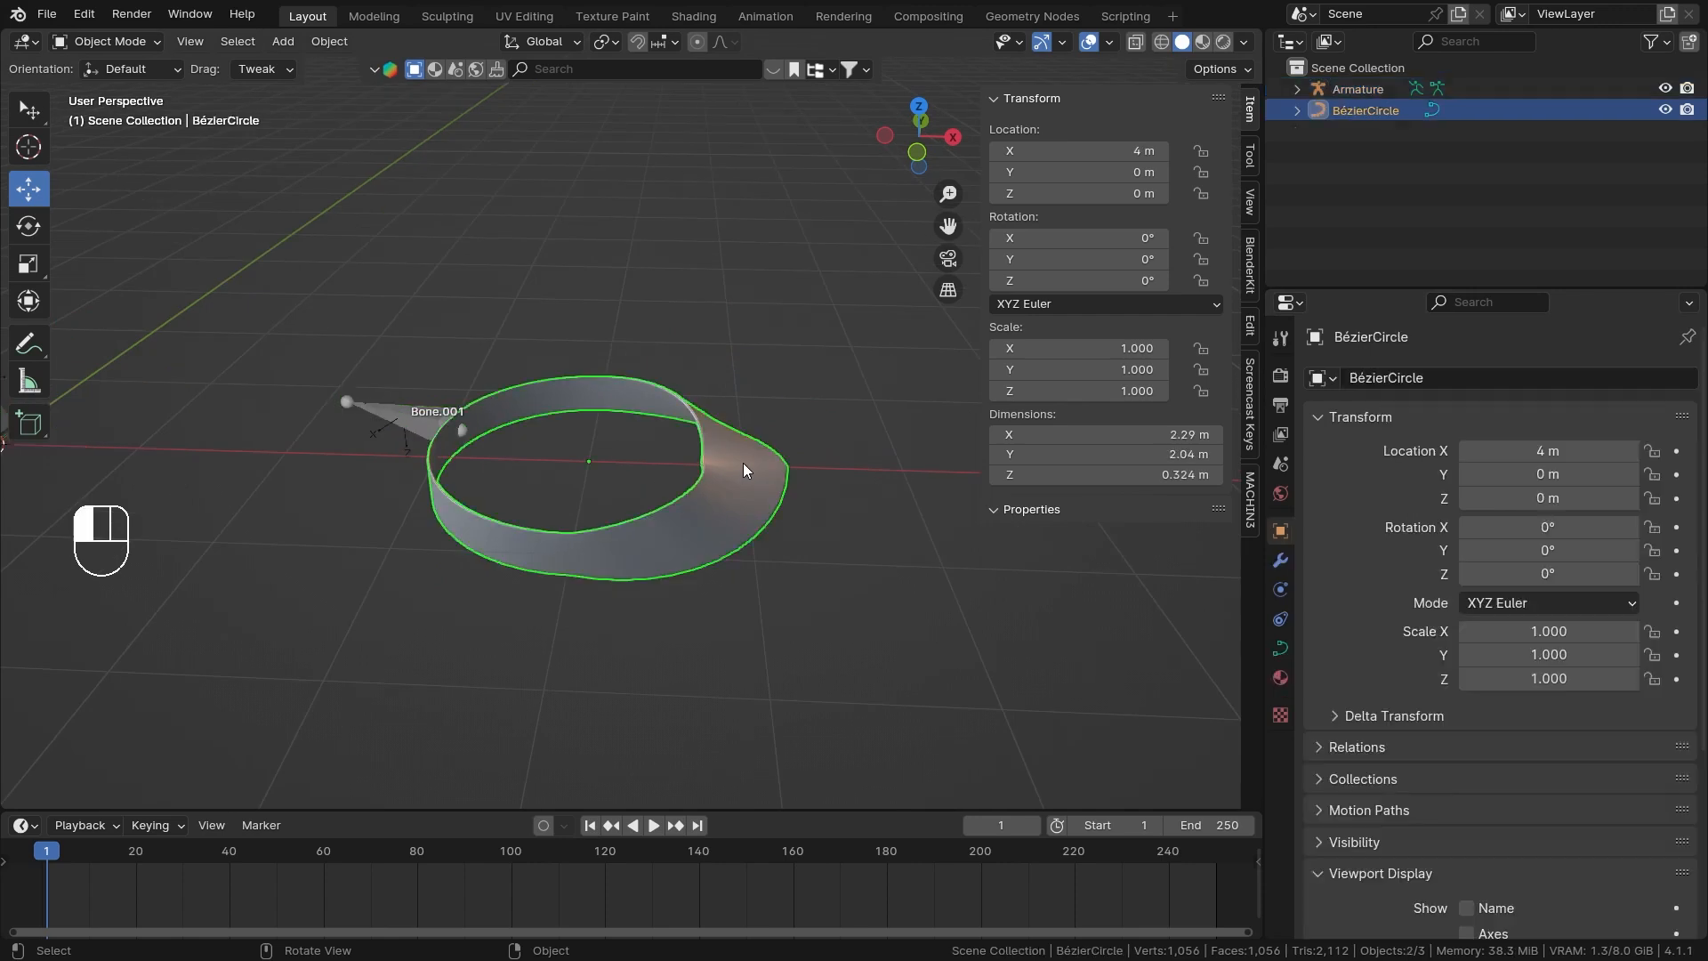
pyautogui.press('Tab')
pyautogui.click(1074, 260)
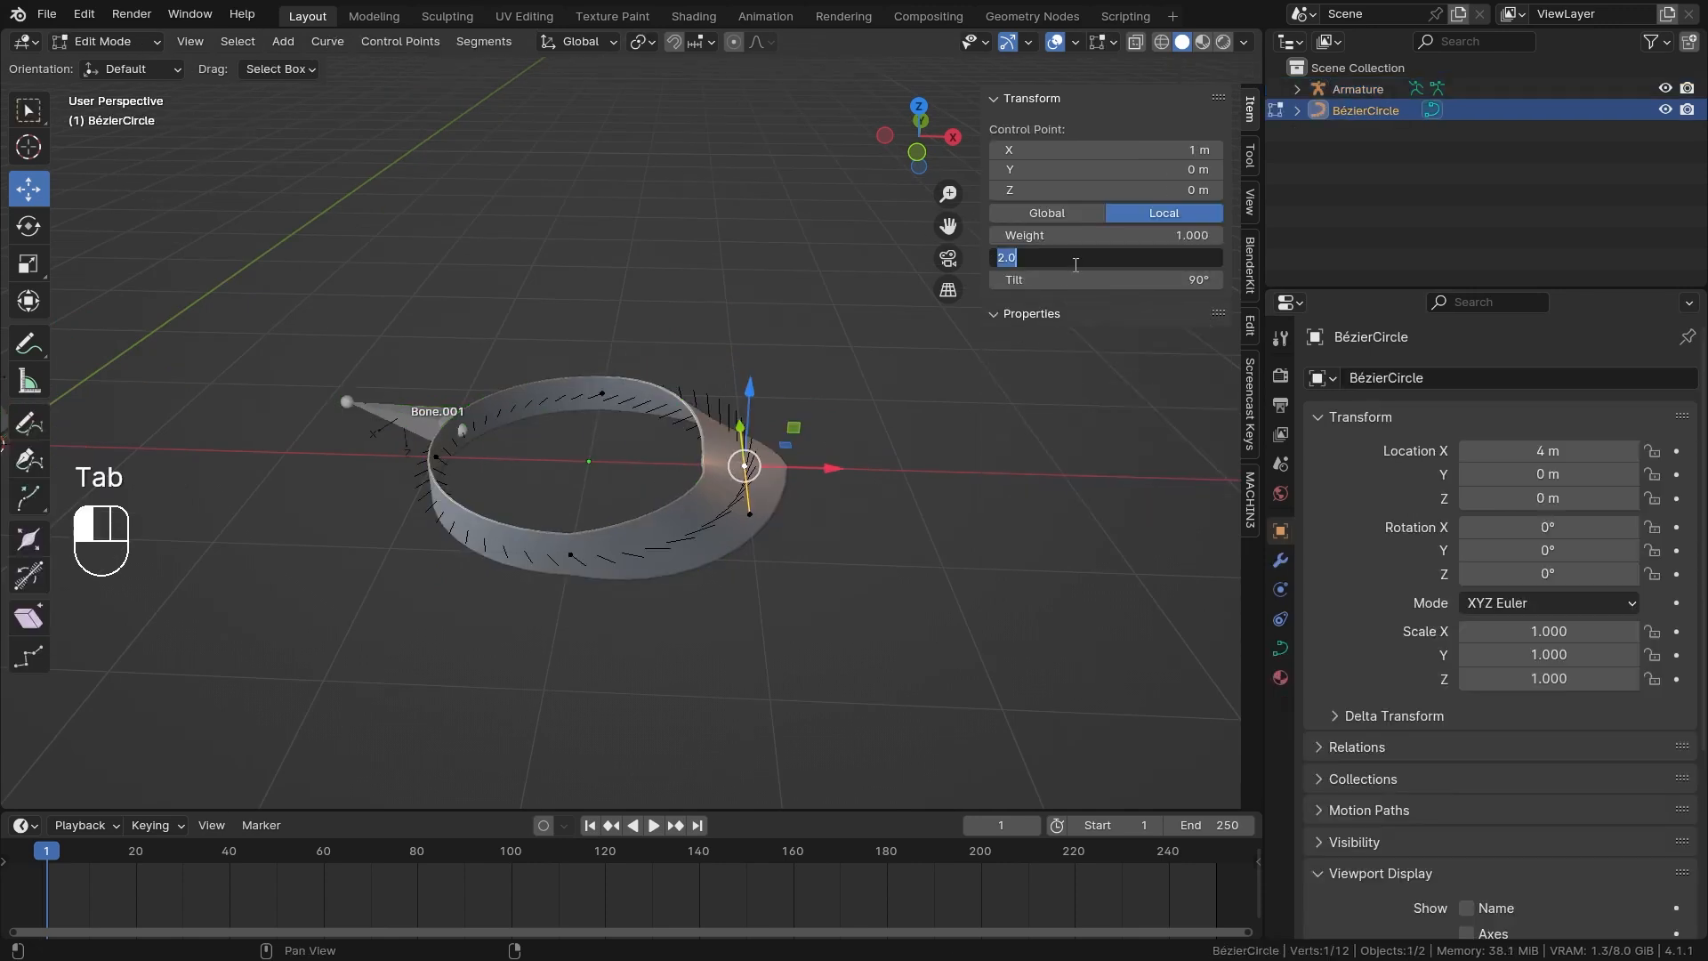
pyautogui.click(1053, 468)
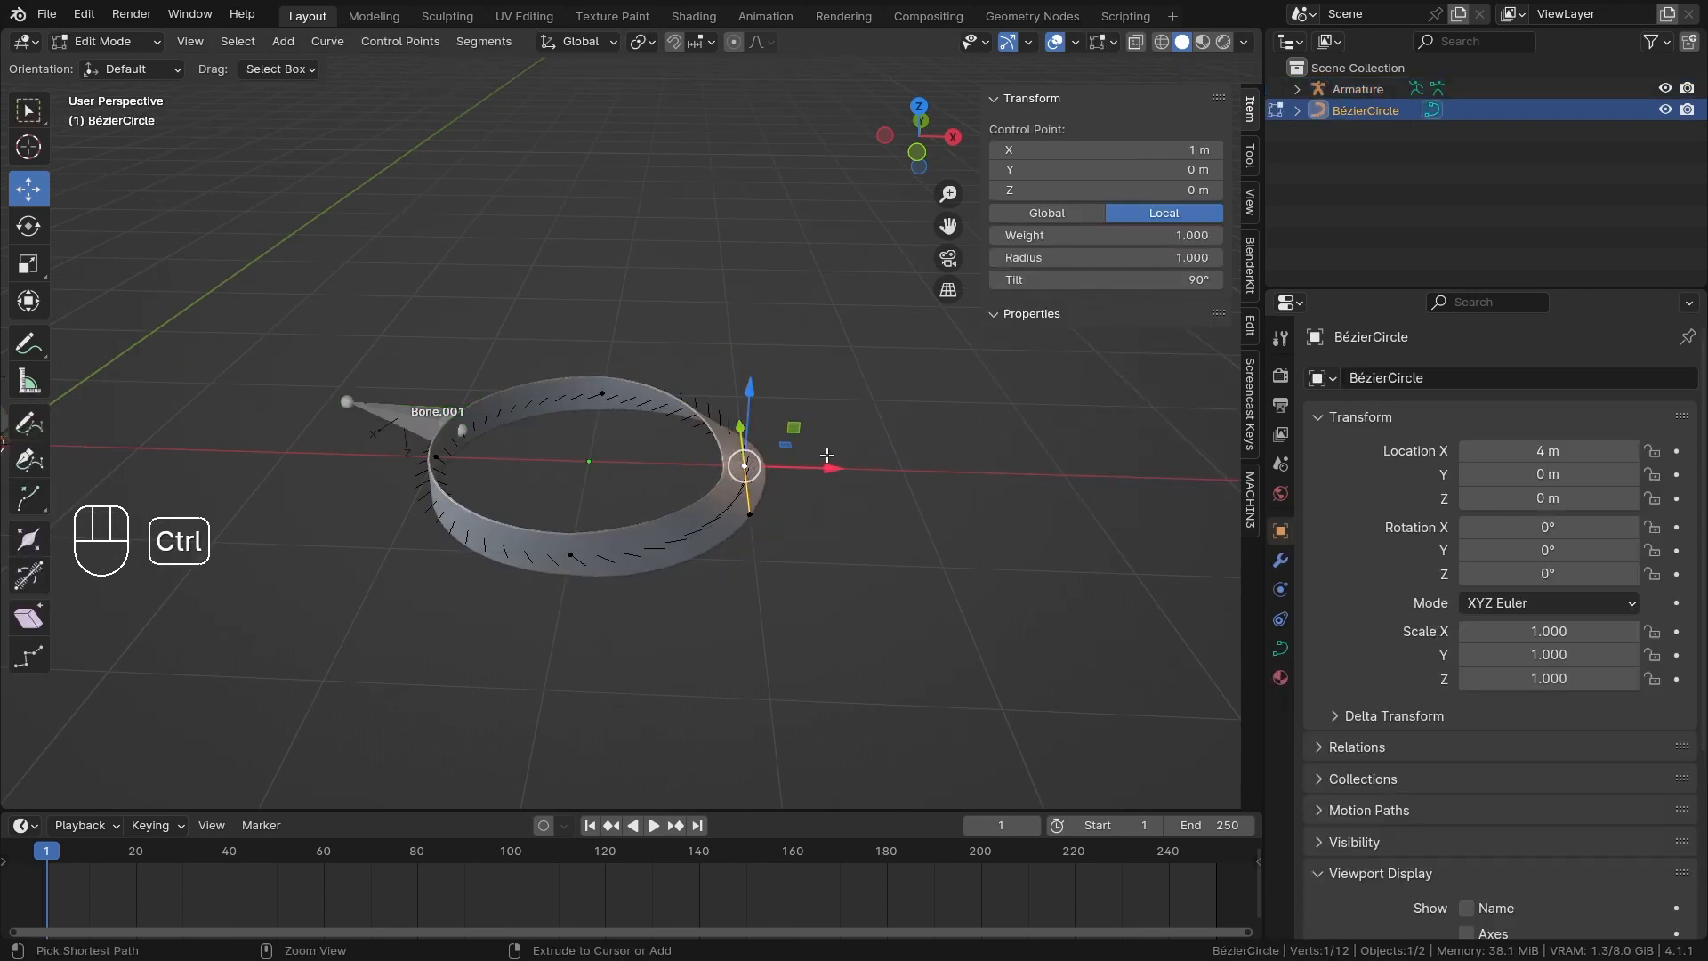
# Leave Edit Mode, select the armature and switch it to Pose Mode.
pyautogui.hotkey('ctrl', 'Tab')
pyautogui.hotkey('ctrl', 'Tab')
pyautogui.click(637, 485)
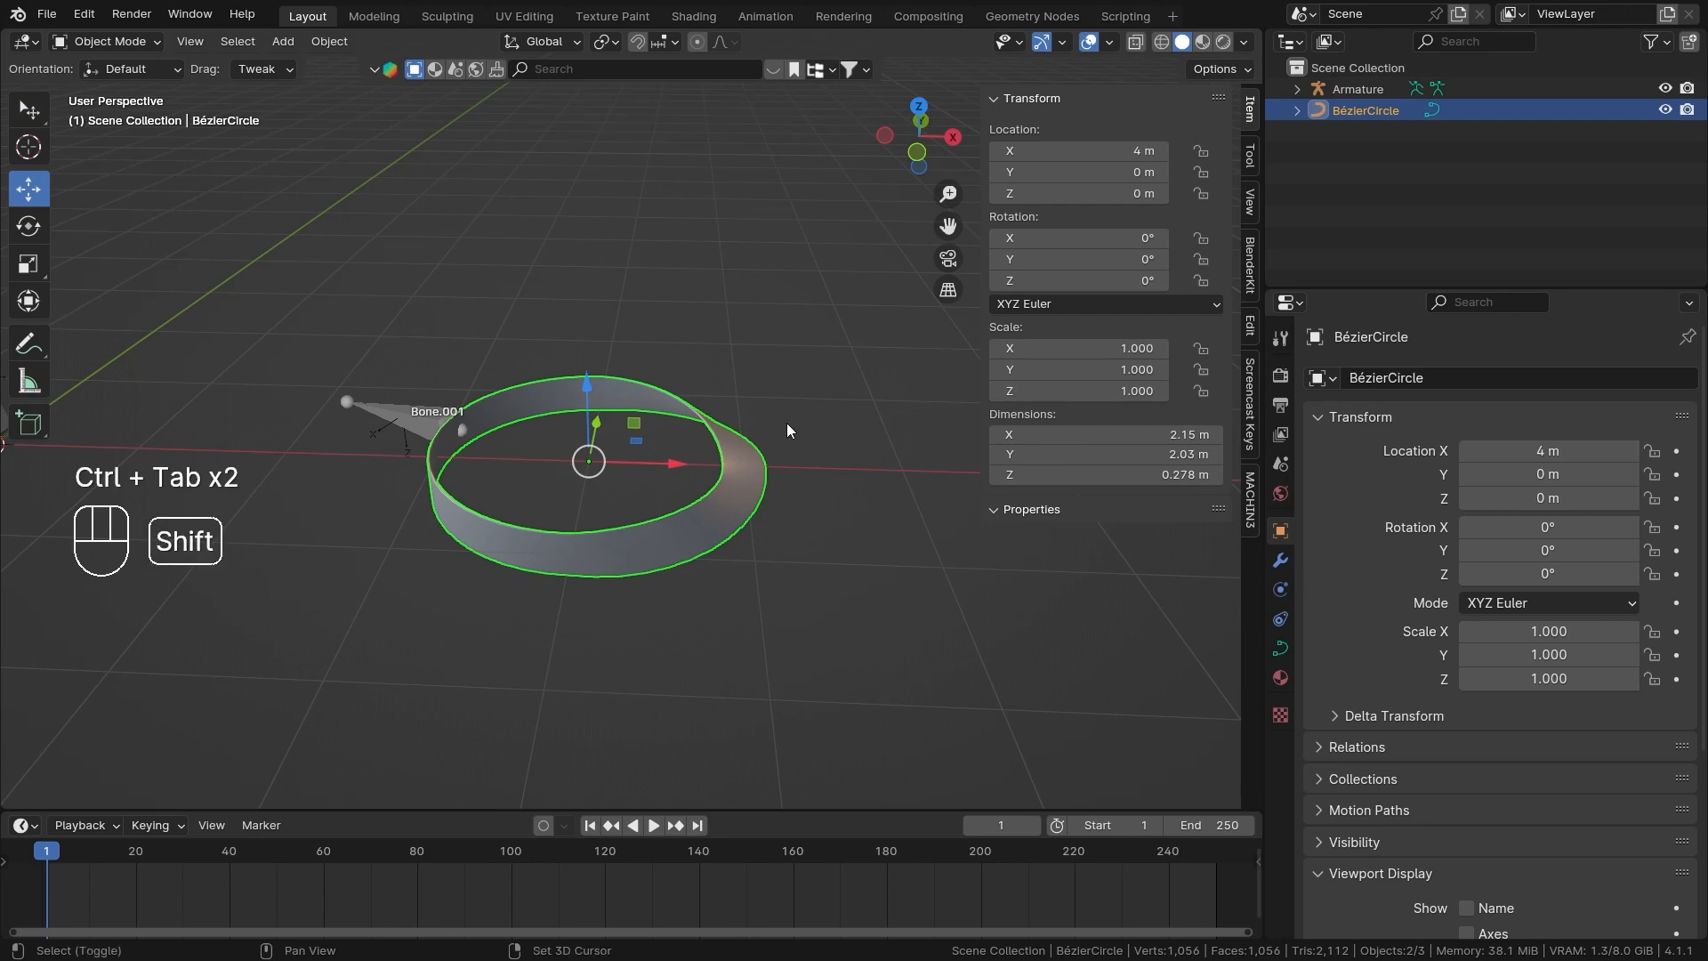
pyautogui.click(428, 419)
pyautogui.hotkey('ctrl', 'Tab')
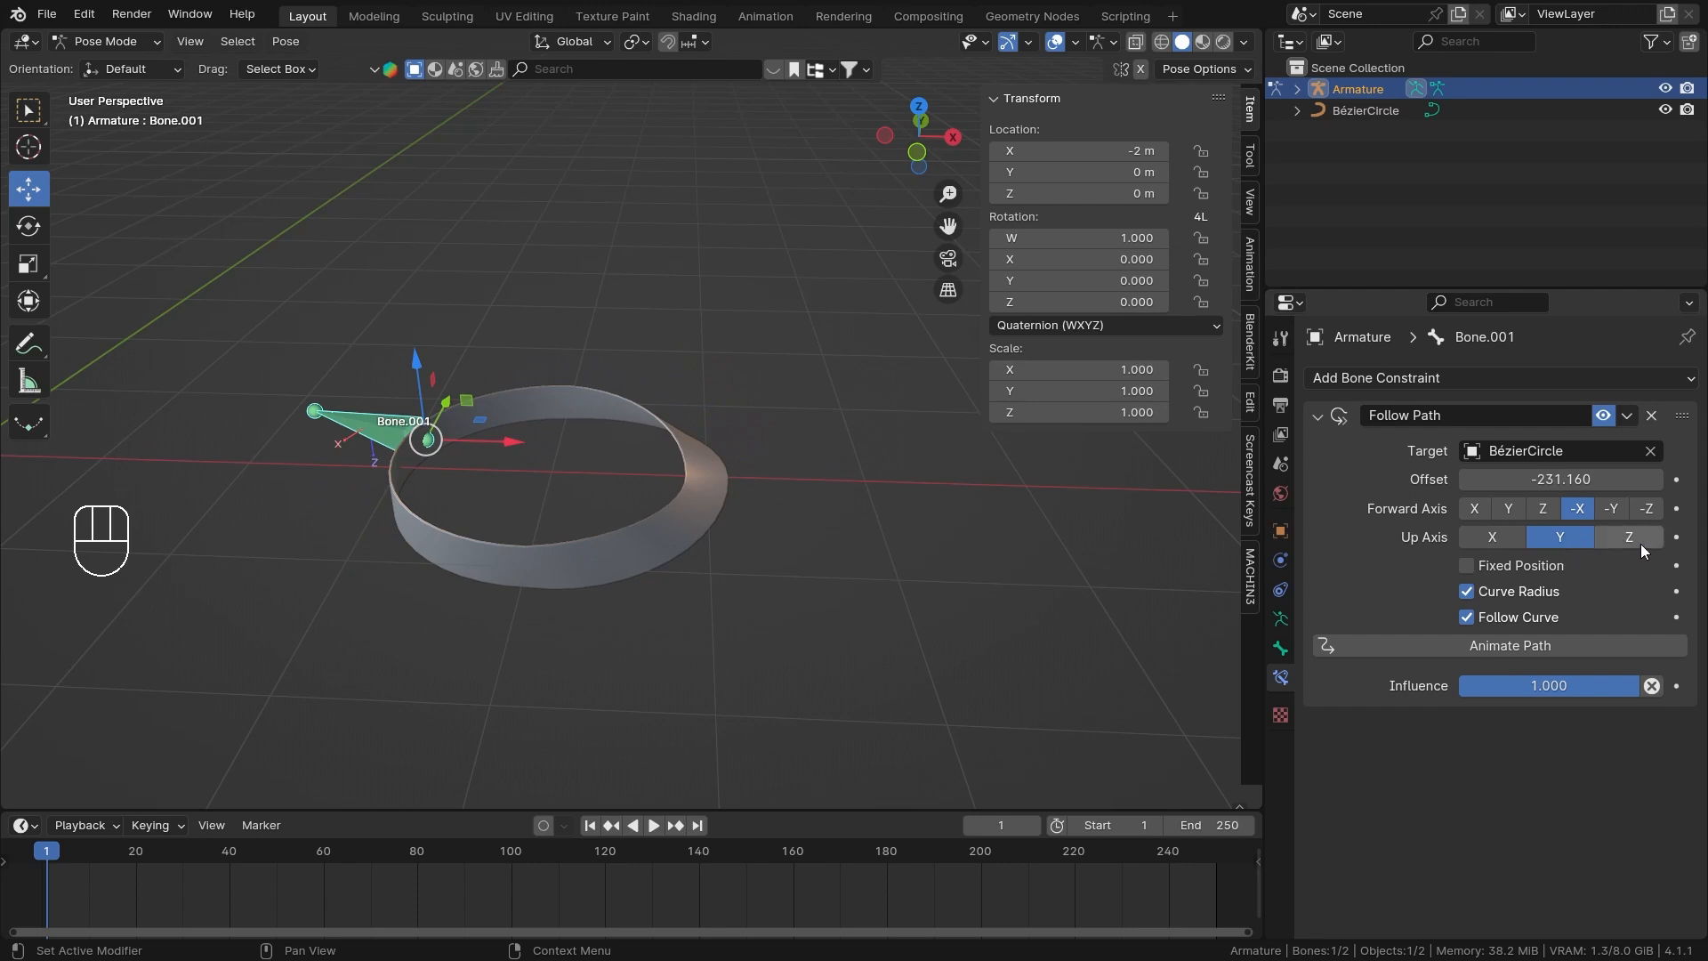
# Try sliding Bone.001's Follow Path Offset over the reduced-radius twist of the band.
pyautogui.scroll(1, 526, 489)
pyautogui.moveTo(526, 490); pyautogui.dragTo(537, 474, button='middle')
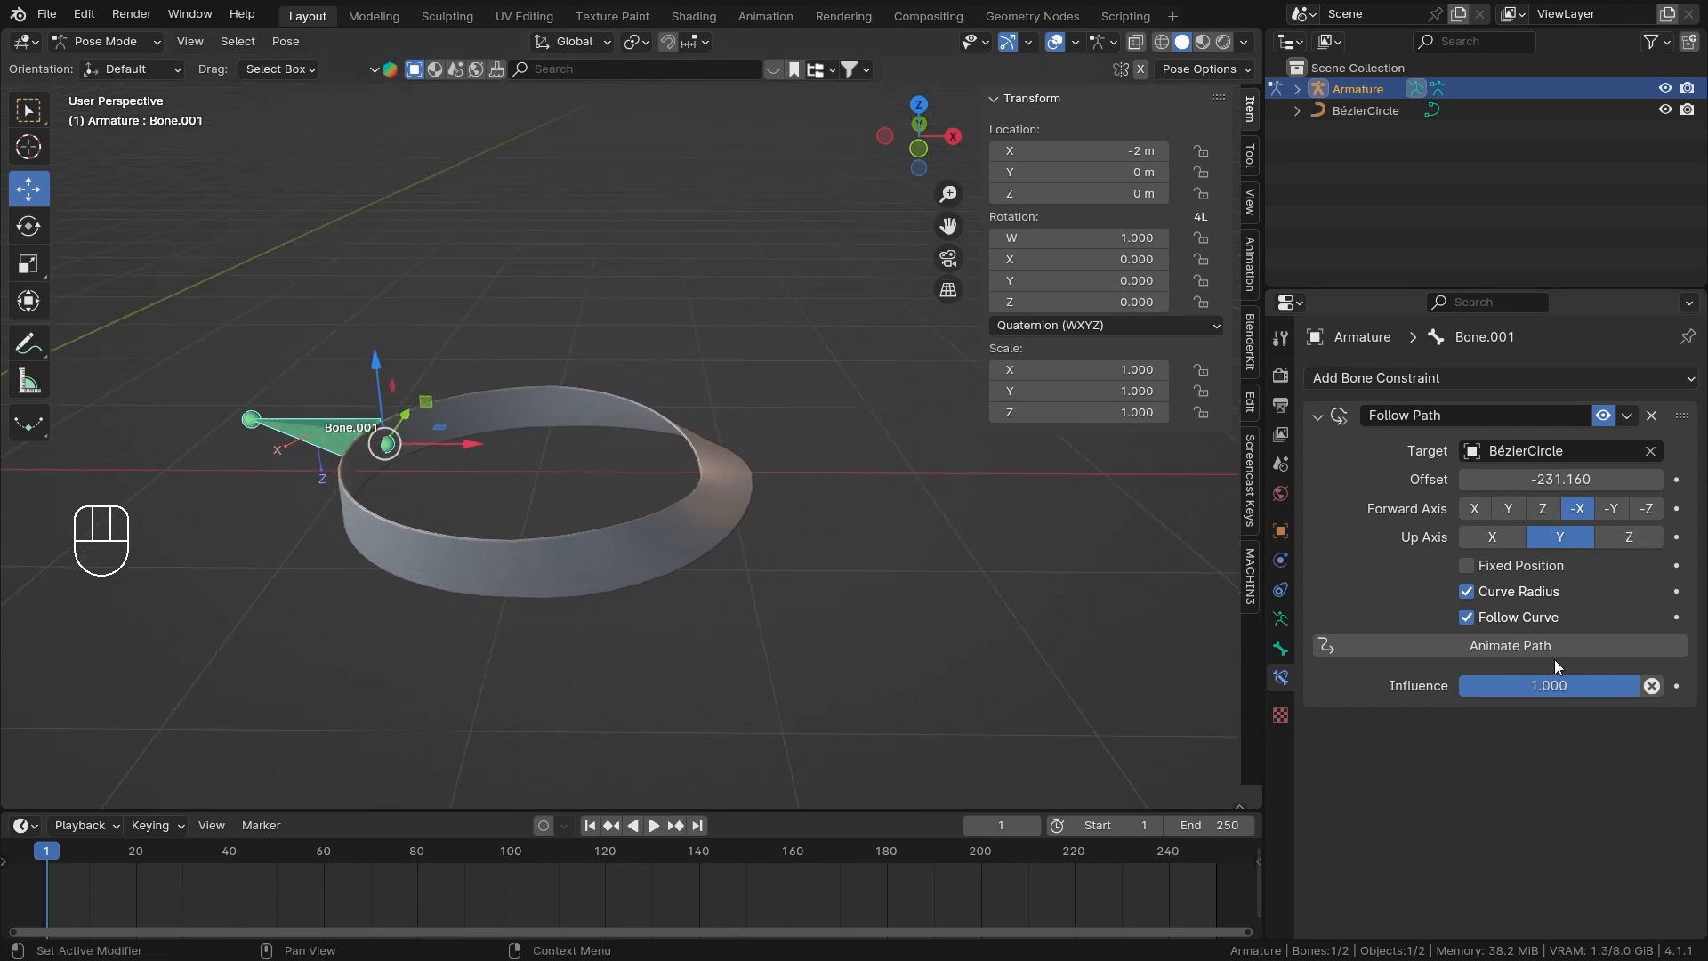
pyautogui.moveTo(1561, 478); pyautogui.dragTo(1692, 478)
pyautogui.rightClick(1562, 479)
# Open the Bézier circle in Edit Mode and move the tilted control point along X to 4 m.
pyautogui.click(672, 449)
pyautogui.hotkey('ctrl', 'Tab')
pyautogui.click(677, 469)
pyautogui.press('Tab')
pyautogui.moveTo(801, 407); pyautogui.dragTo(772, 496, button='middle')
pyautogui.moveTo(737, 467); pyautogui.dragTo(1108, 516)
pyautogui.keyDown('shift'); pyautogui.moveTo(1059, 467); pyautogui.dragTo(717, 458, button='middle'); pyautogui.keyUp('shift')
pyautogui.scroll(-2, 717, 457)
# Return the stretched curve to Object Mode and select the armature.
pyautogui.hotkey('ctrl', 'Tab')
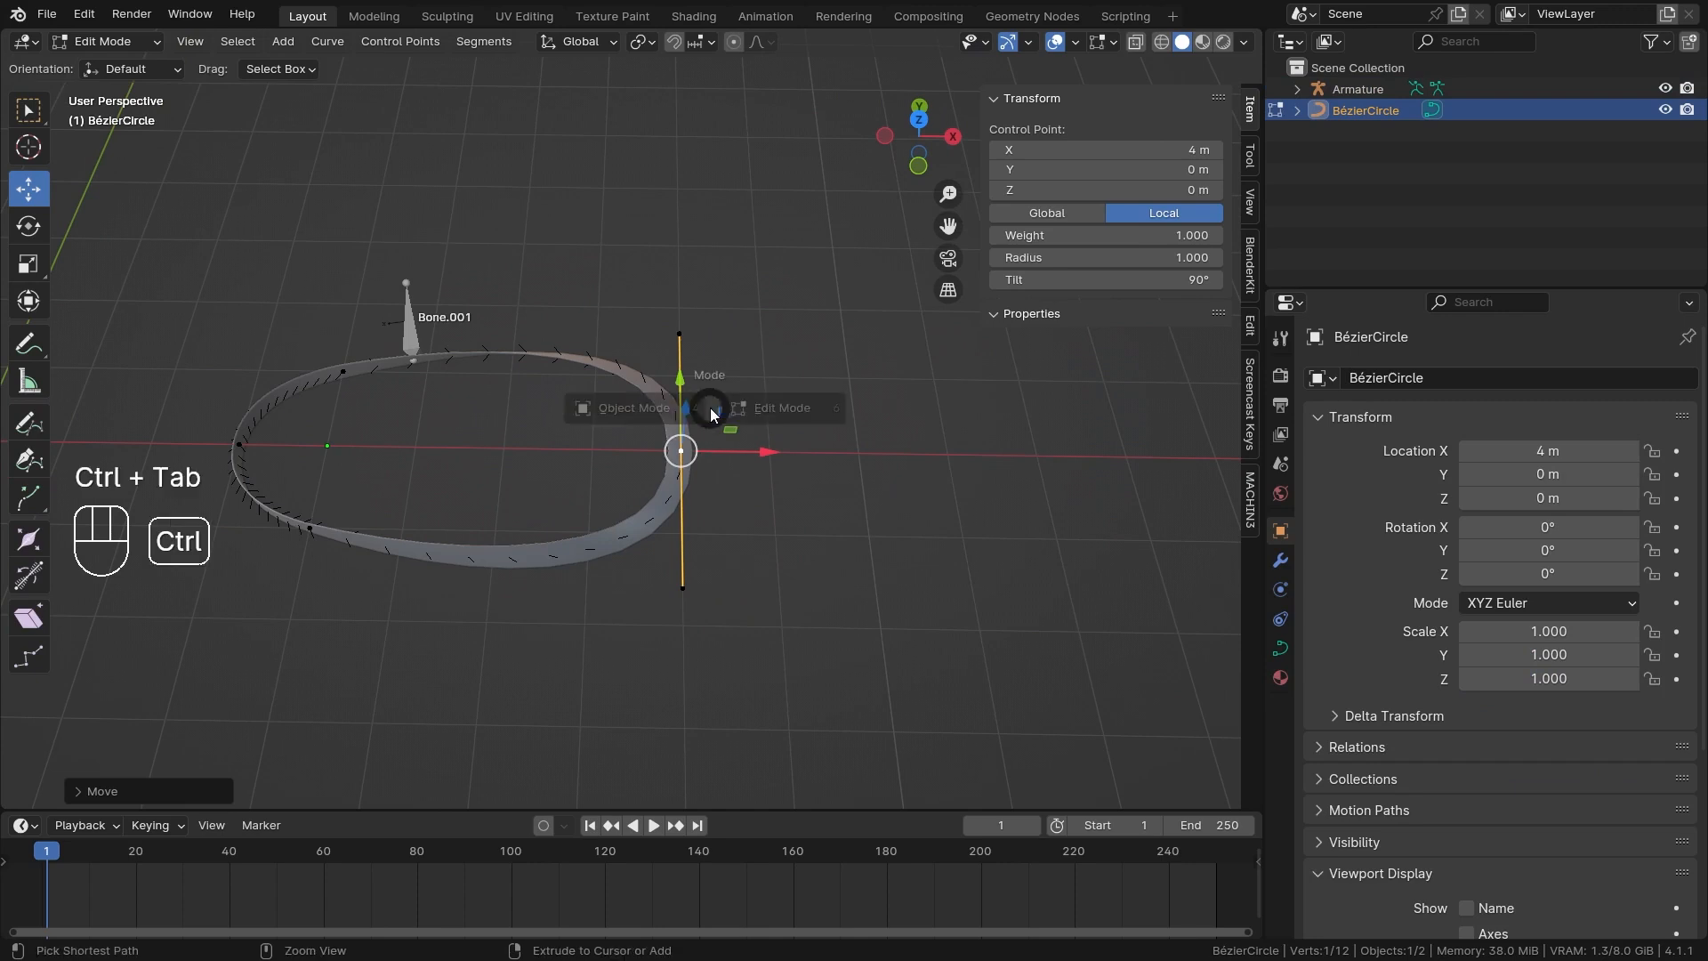
pyautogui.hotkey('ctrl', 'Tab')
pyautogui.moveTo(361, 402); pyautogui.dragTo(390, 358, button='middle')
pyautogui.keyDown('shift'); pyautogui.moveTo(390, 357); pyautogui.dragTo(472, 386, button='middle'); pyautogui.keyUp('shift')
pyautogui.click(473, 387)
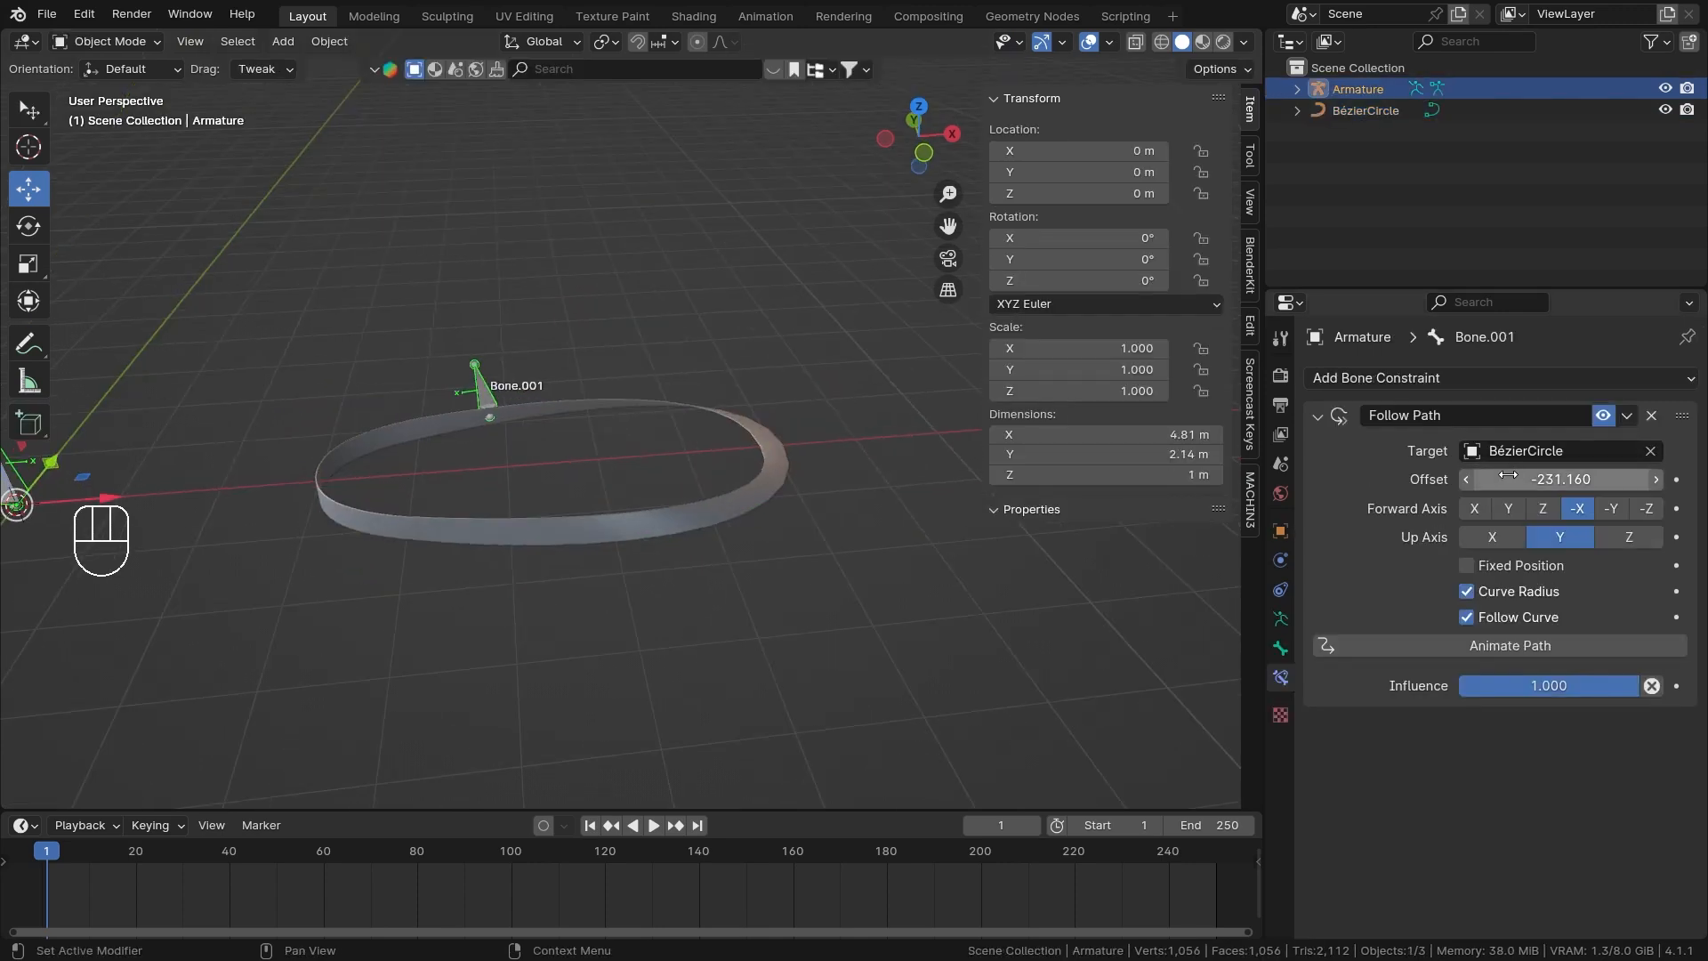
# Try sliding the Follow Path Offset to run Bone.001 along the stretched loop.
pyautogui.moveTo(1512, 479); pyautogui.dragTo(1555, 478)
pyautogui.moveTo(1562, 480); pyautogui.dragTo(1650, 479)
pyautogui.rightClick(1561, 480)
pyautogui.scroll(2, 664, 502)
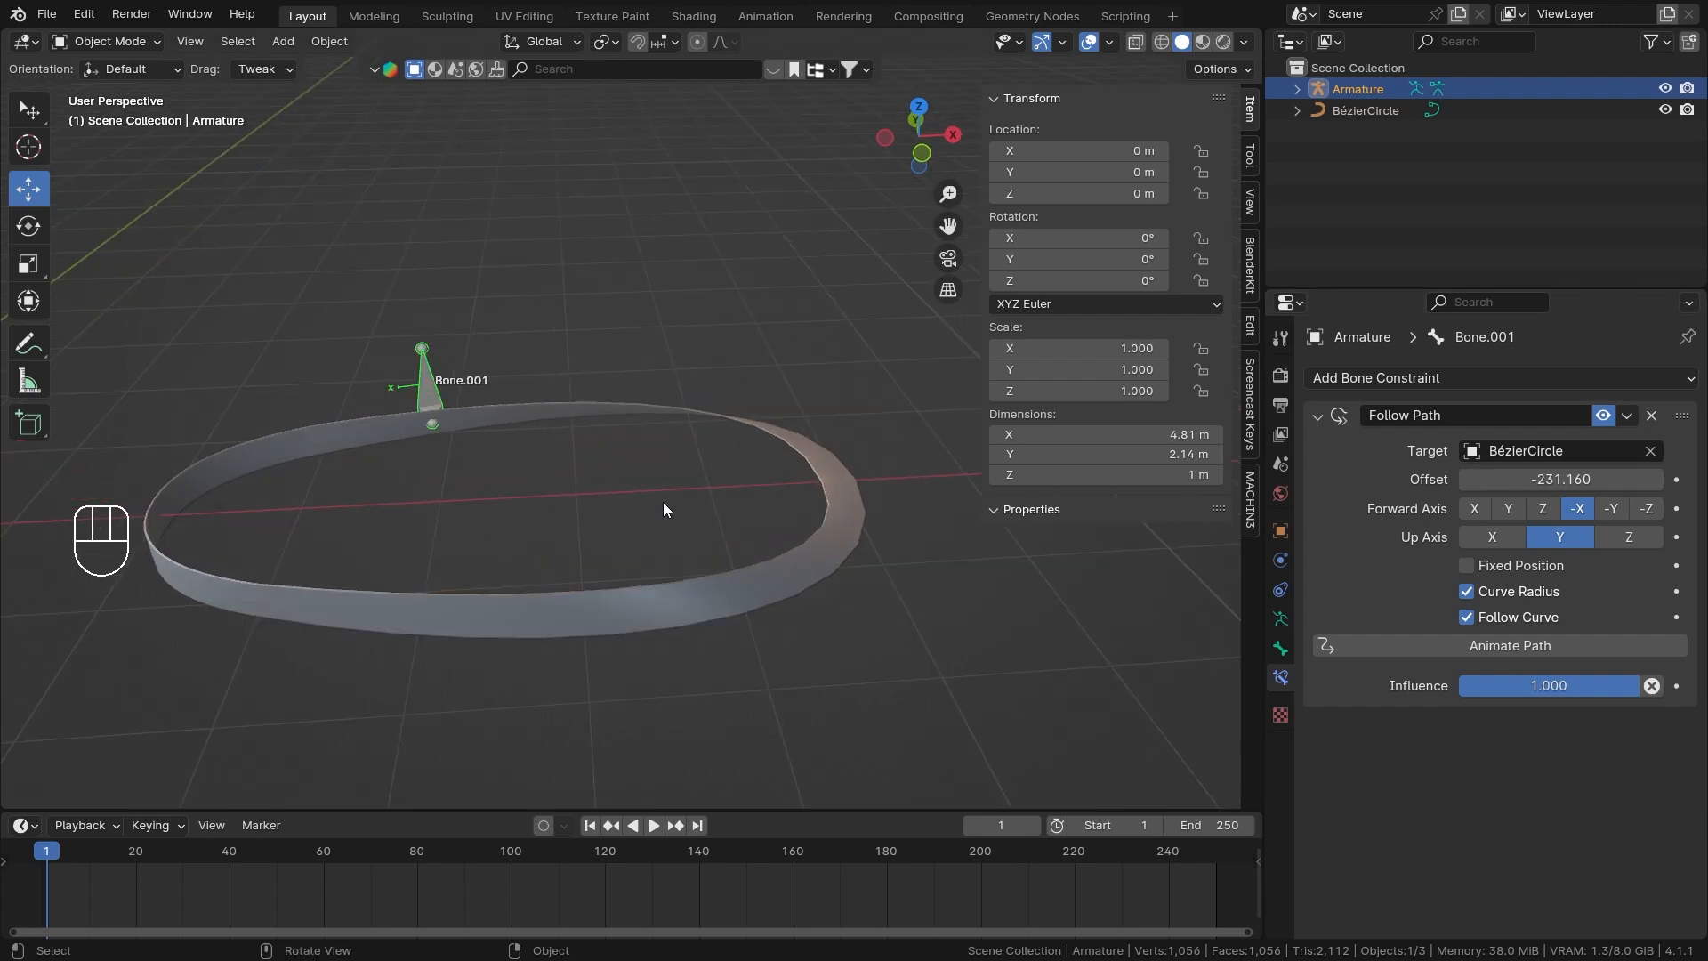
pyautogui.keyDown('shift'); pyautogui.moveTo(661, 485); pyautogui.dragTo(847, 488, button='middle'); pyautogui.keyUp('shift')
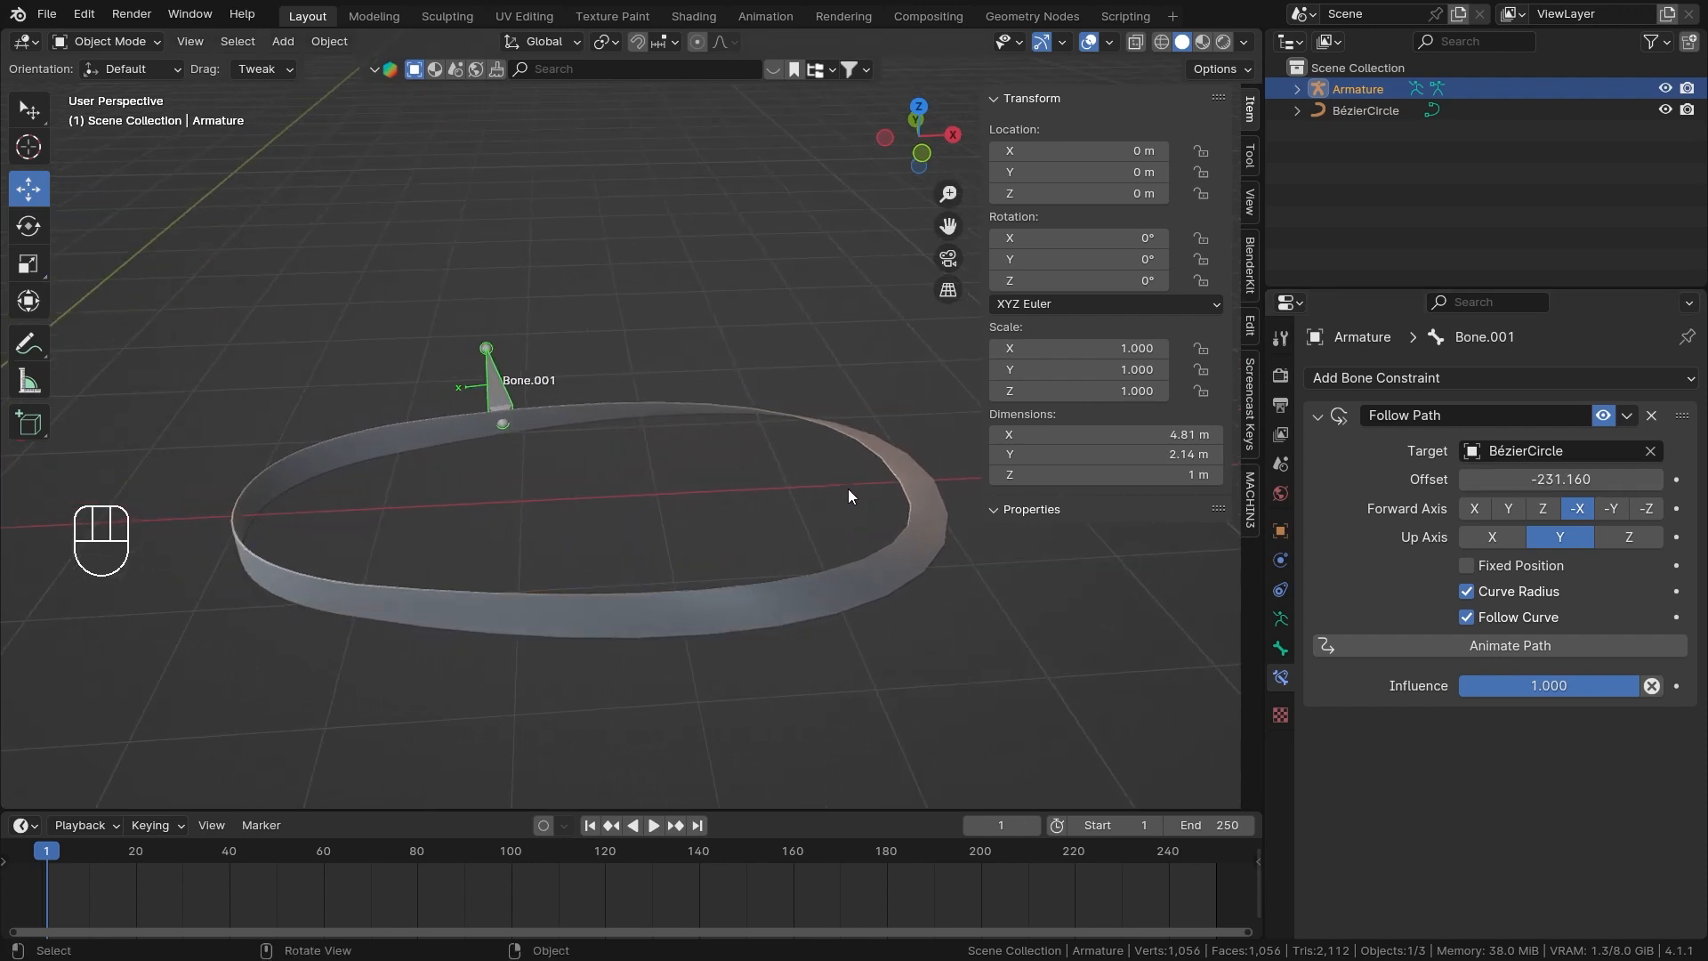
# Set the Follow Path Offset to 0 and play the animation to watch Bone.001 travel around the loop.
pyautogui.click(1562, 480)
pyautogui.write('0')
pyautogui.press('Return')
pyautogui.scroll(-2, 828, 582)
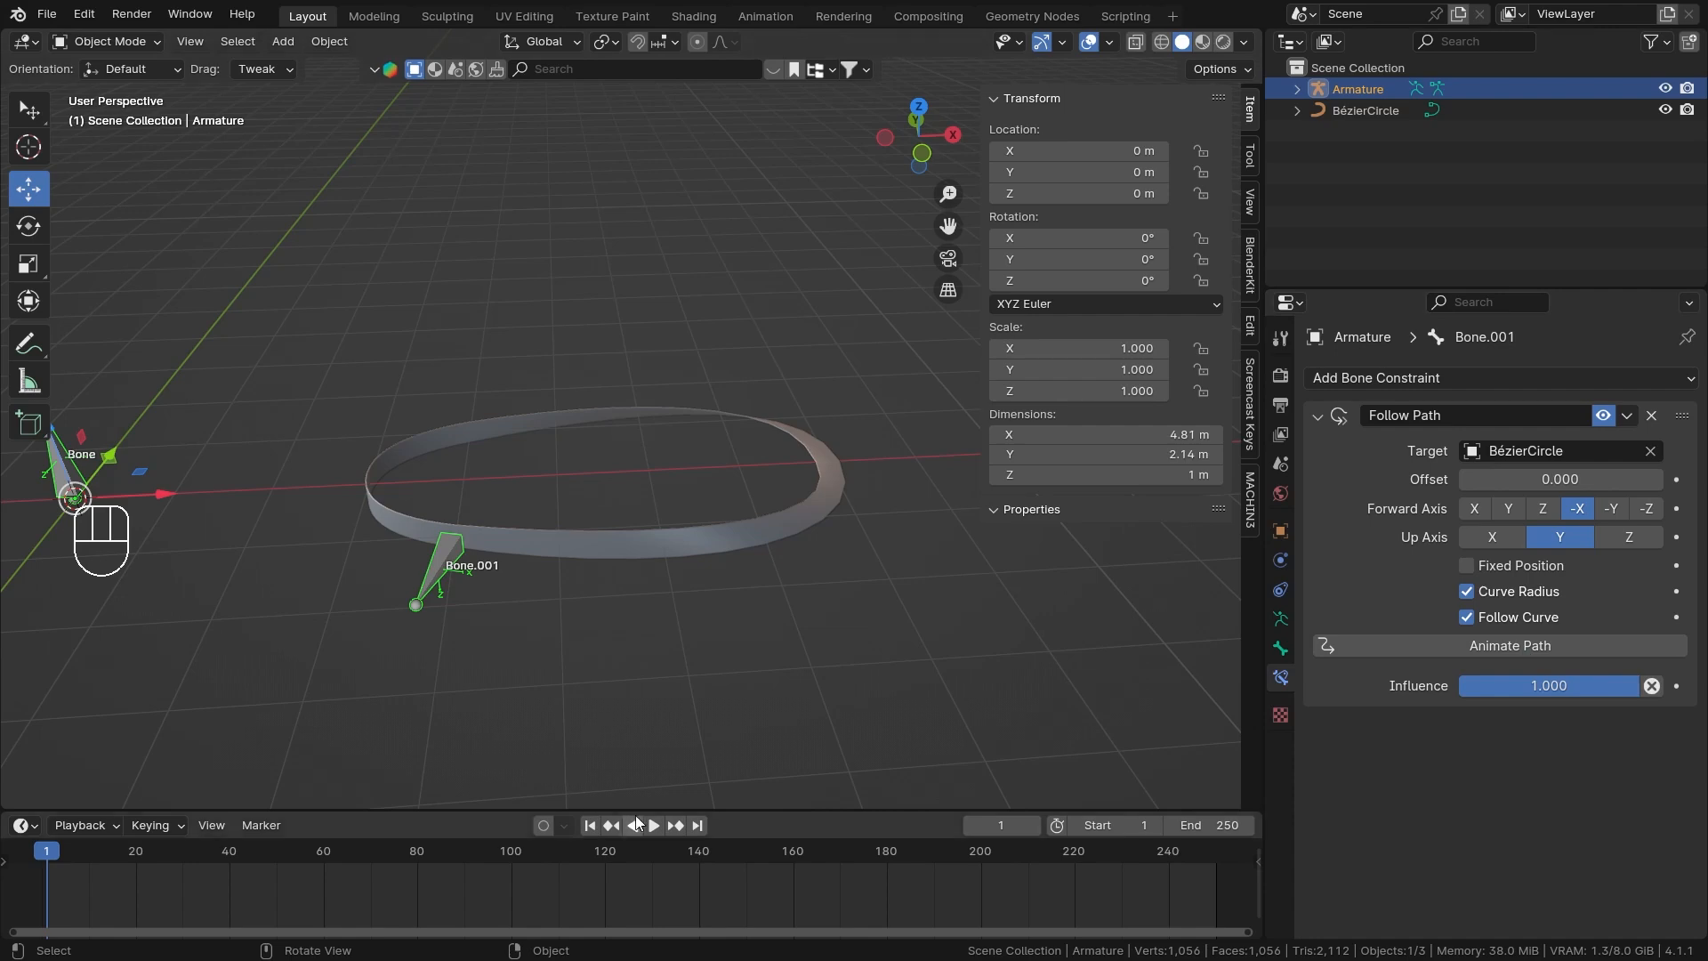
pyautogui.click(666, 826)
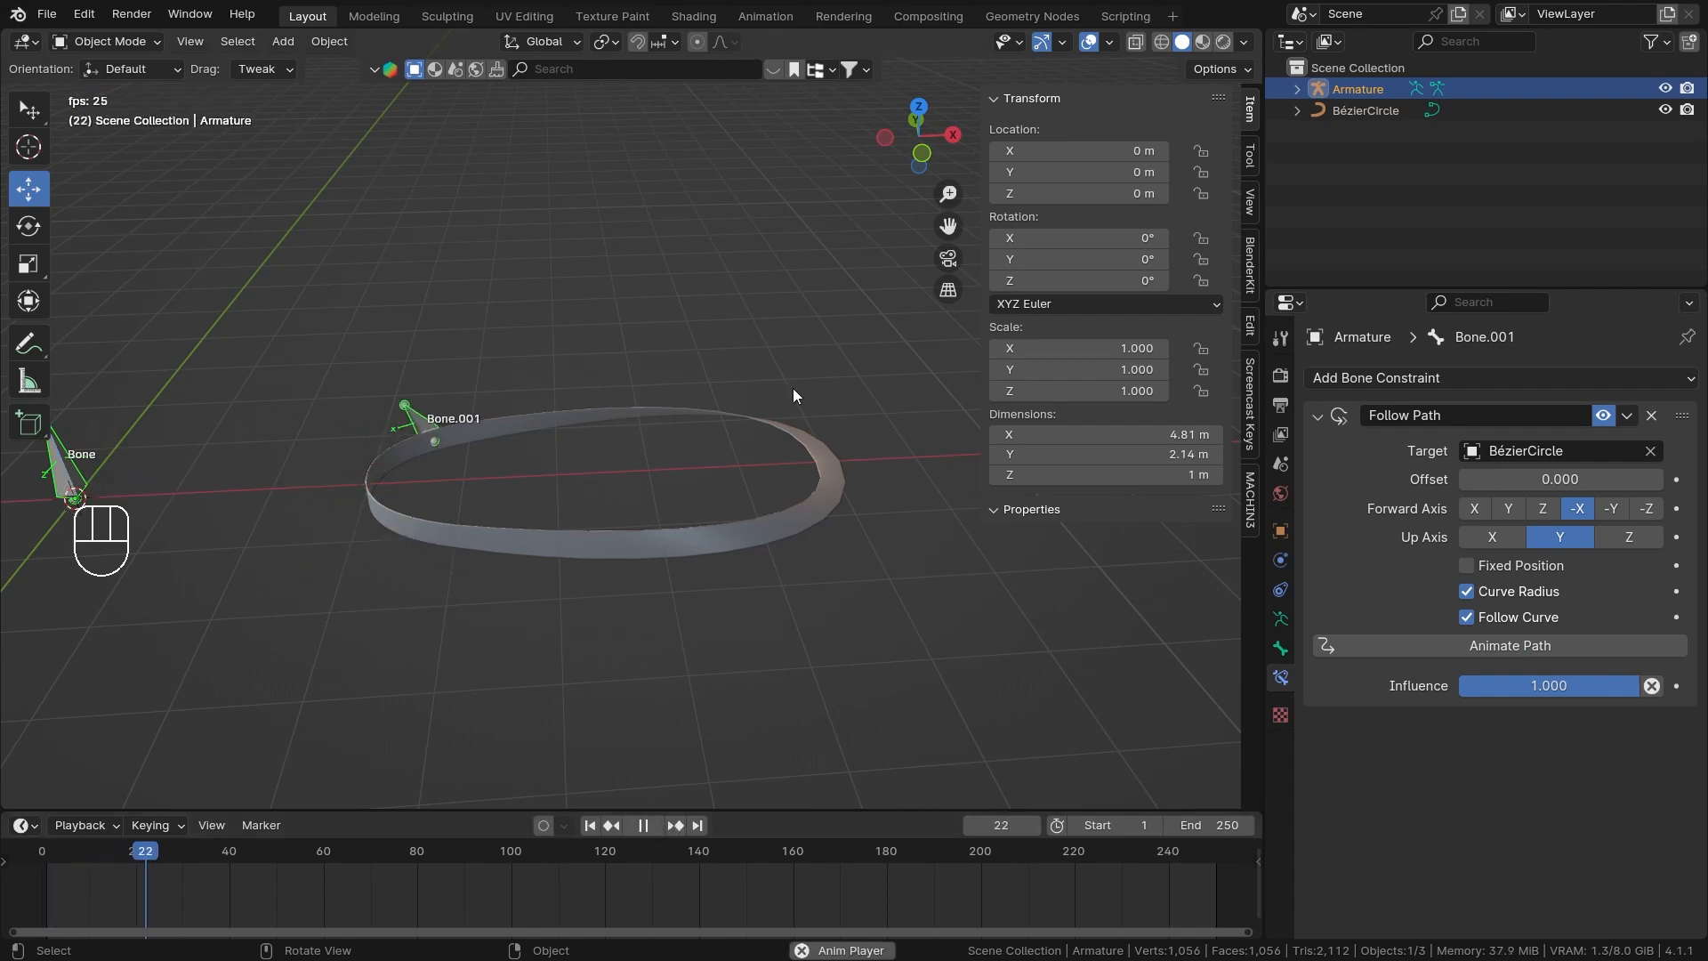
pyautogui.moveTo(793, 388); pyautogui.dragTo(633, 538, button='middle')
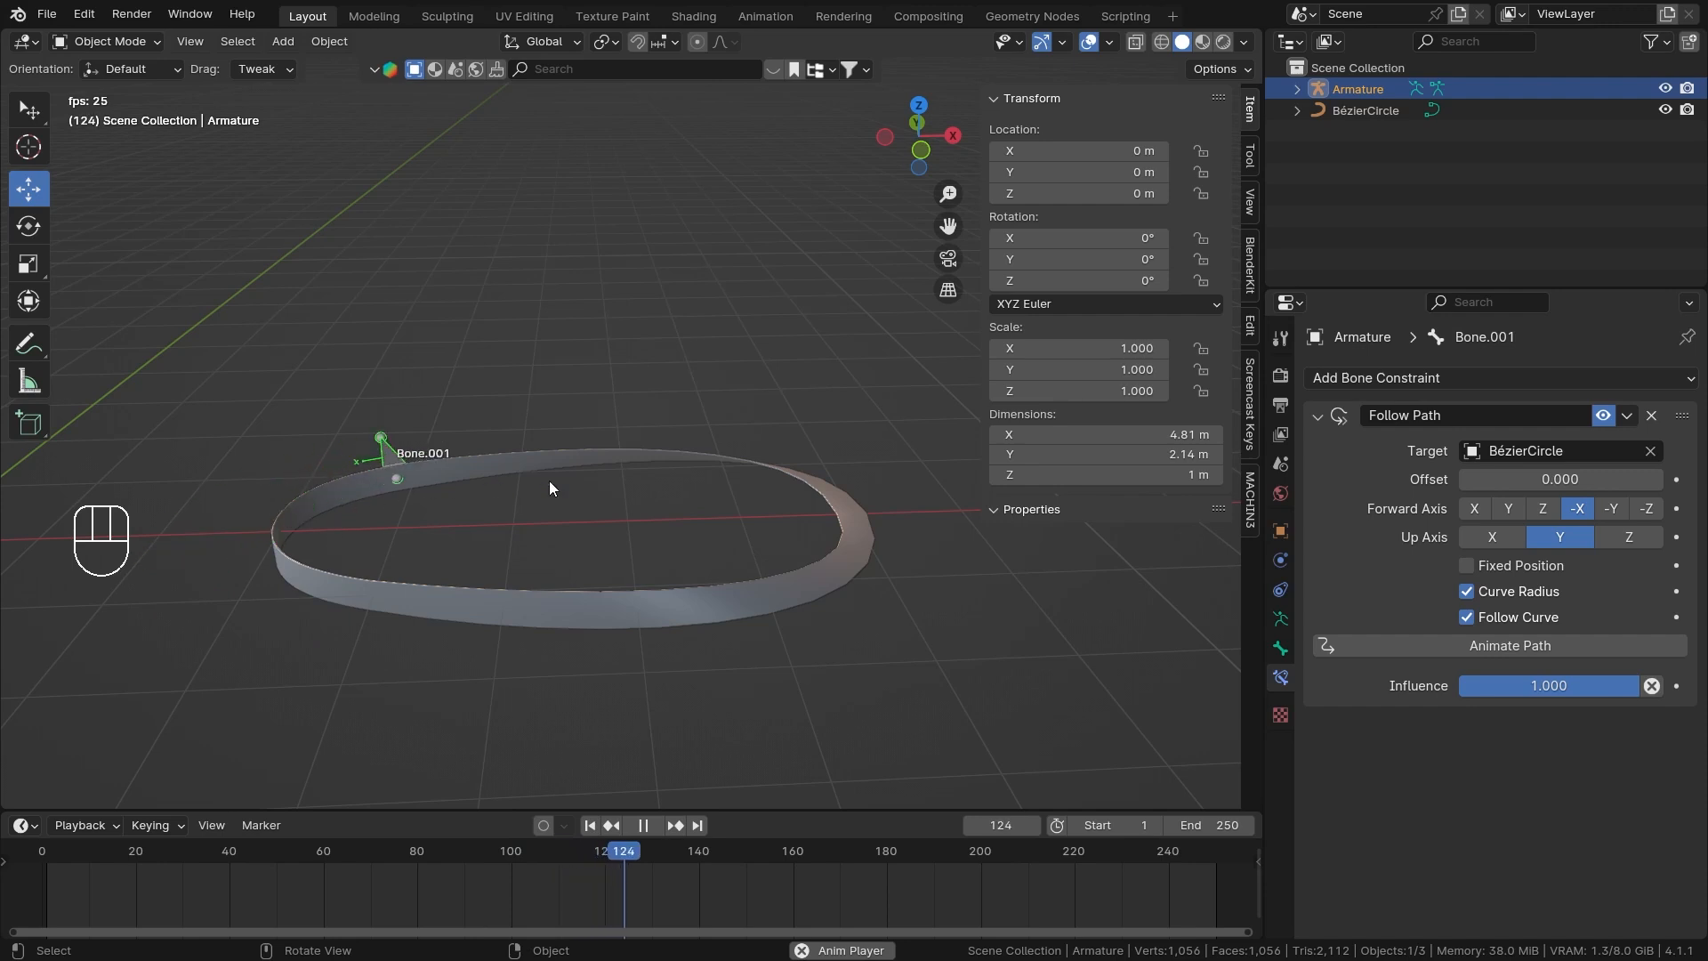
# Check the stretched Bézier circle in Edit Mode during playback, return to Object Mode and stop the animation.
pyautogui.click(852, 516)
pyautogui.press('Tab')
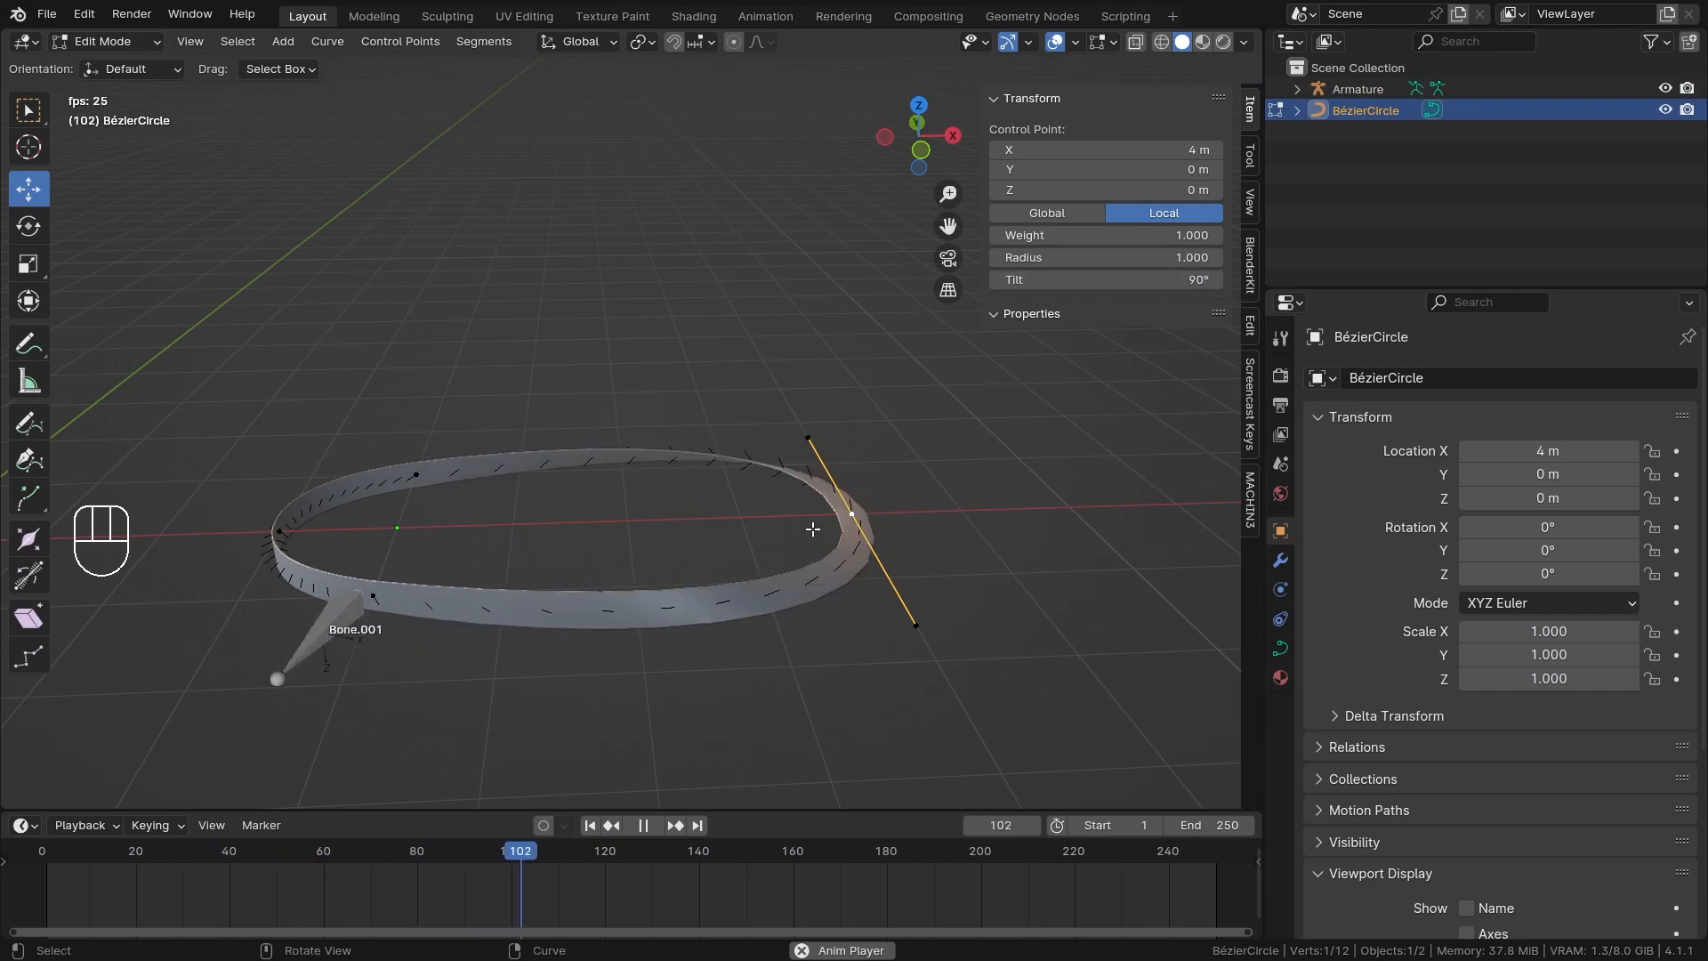
pyautogui.hotkey('ctrl', 'Tab')
pyautogui.click(712, 494)
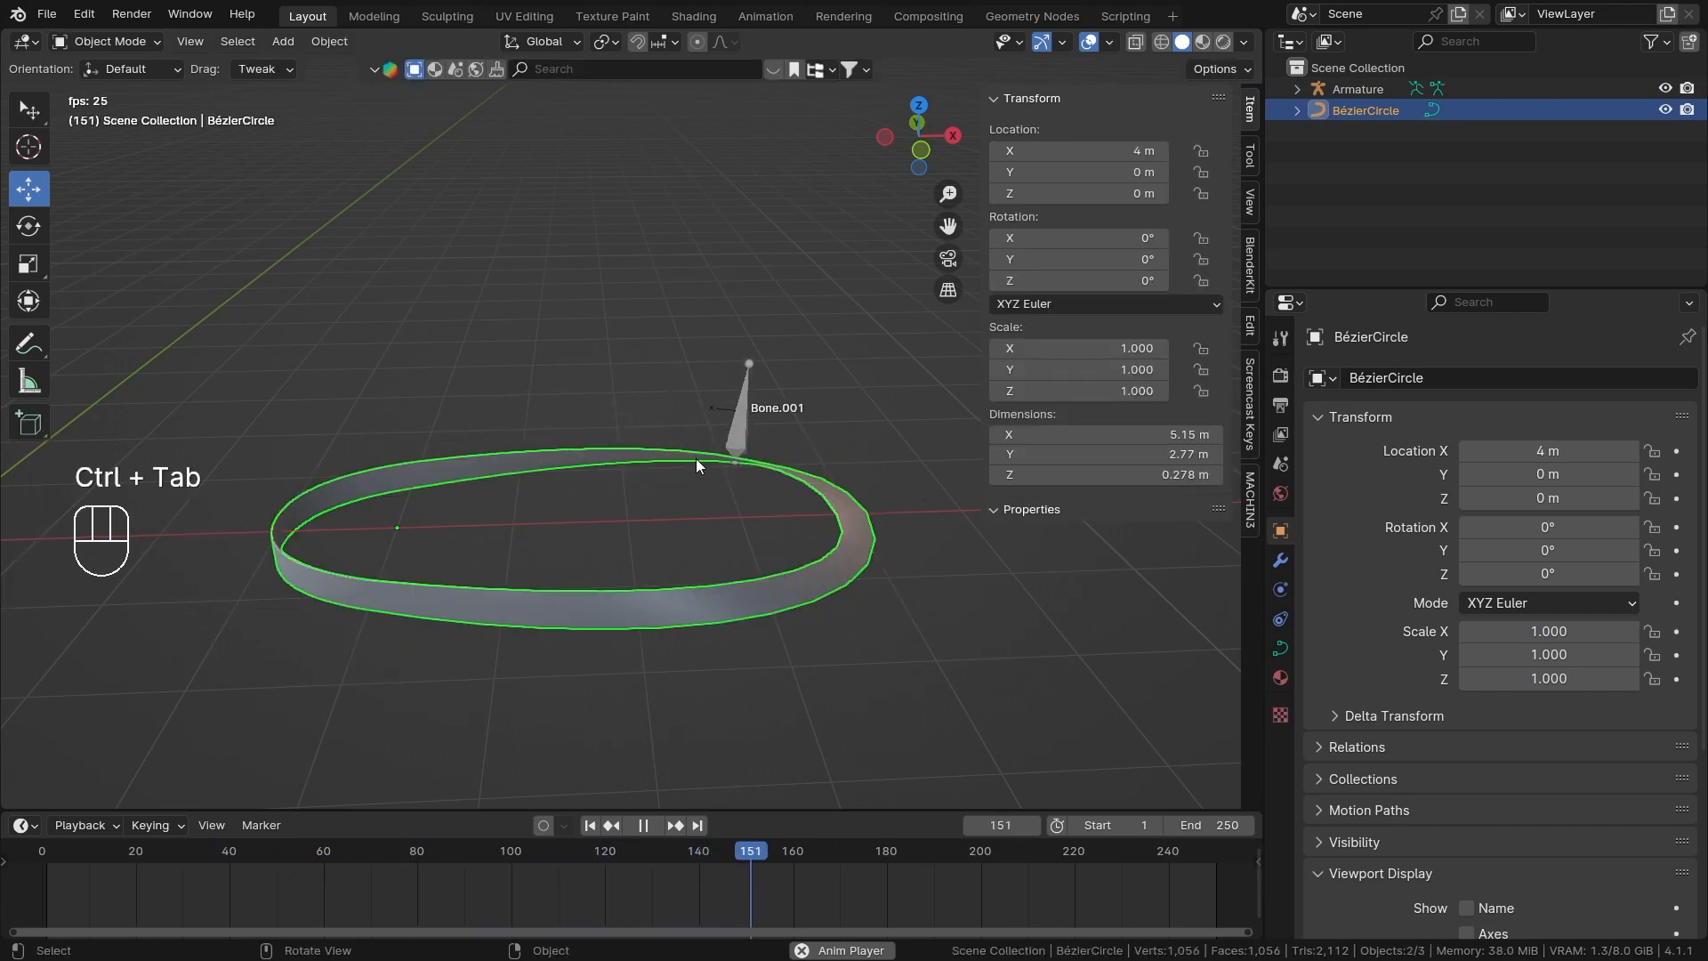
pyautogui.press('space')
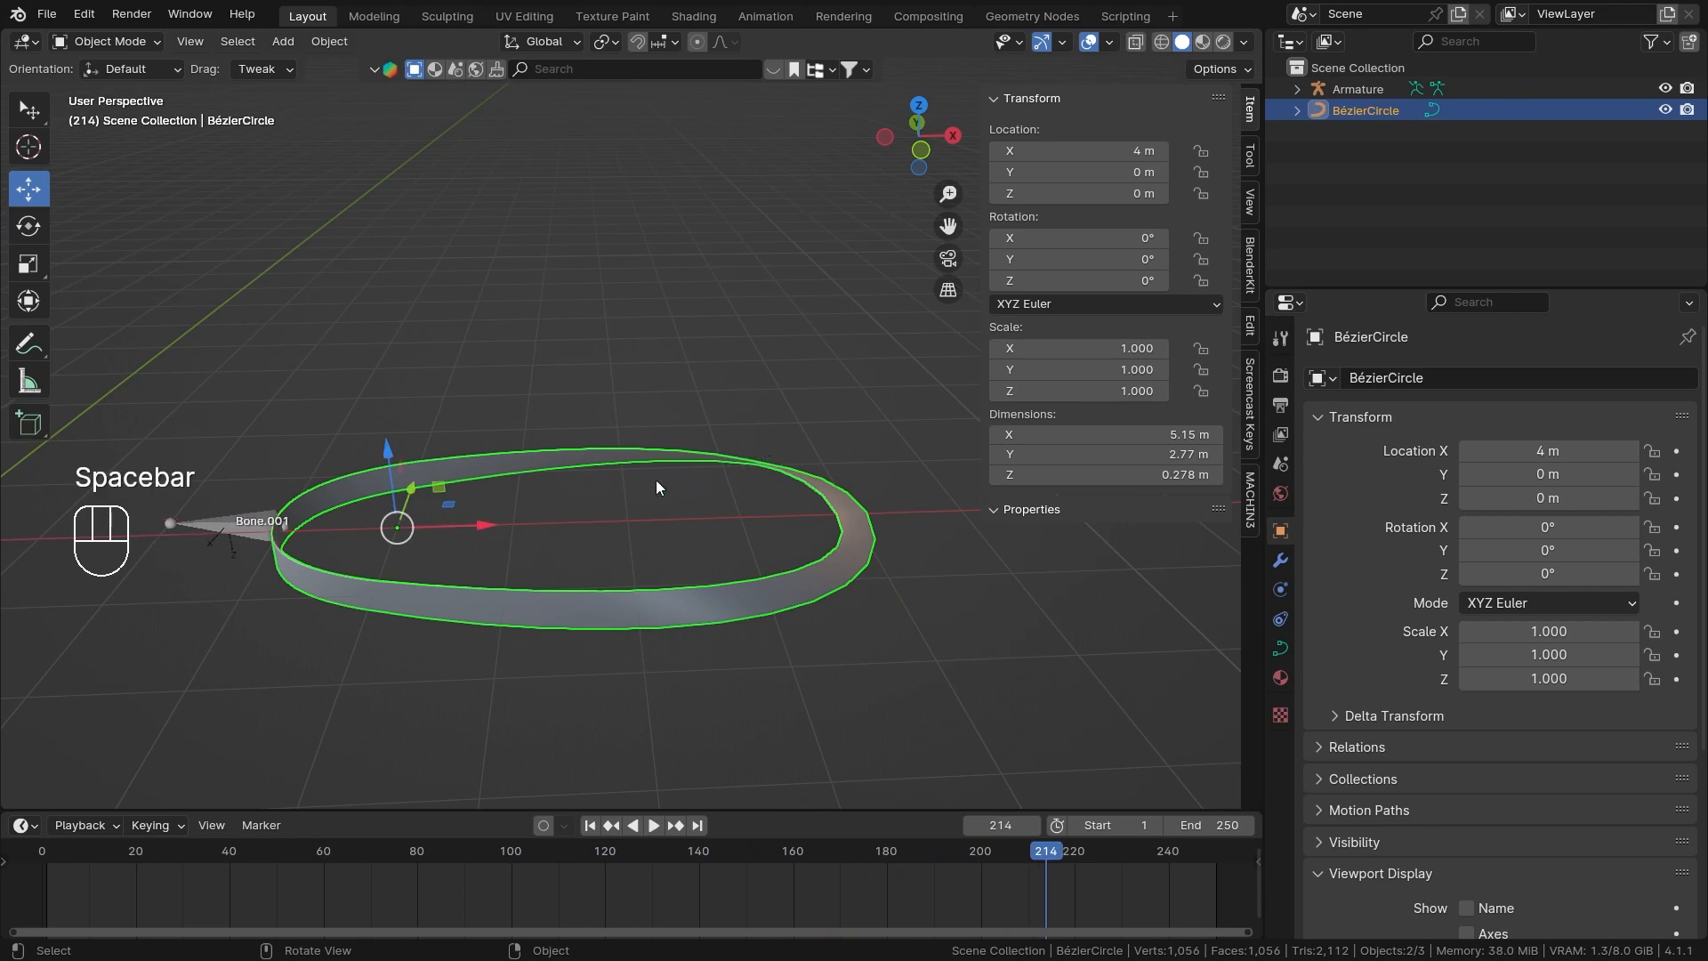
# Expand BézierCircle in the Outliner, select it, and turn the enlarged timeline area into a Graph Editor.
pyautogui.click(251, 538)
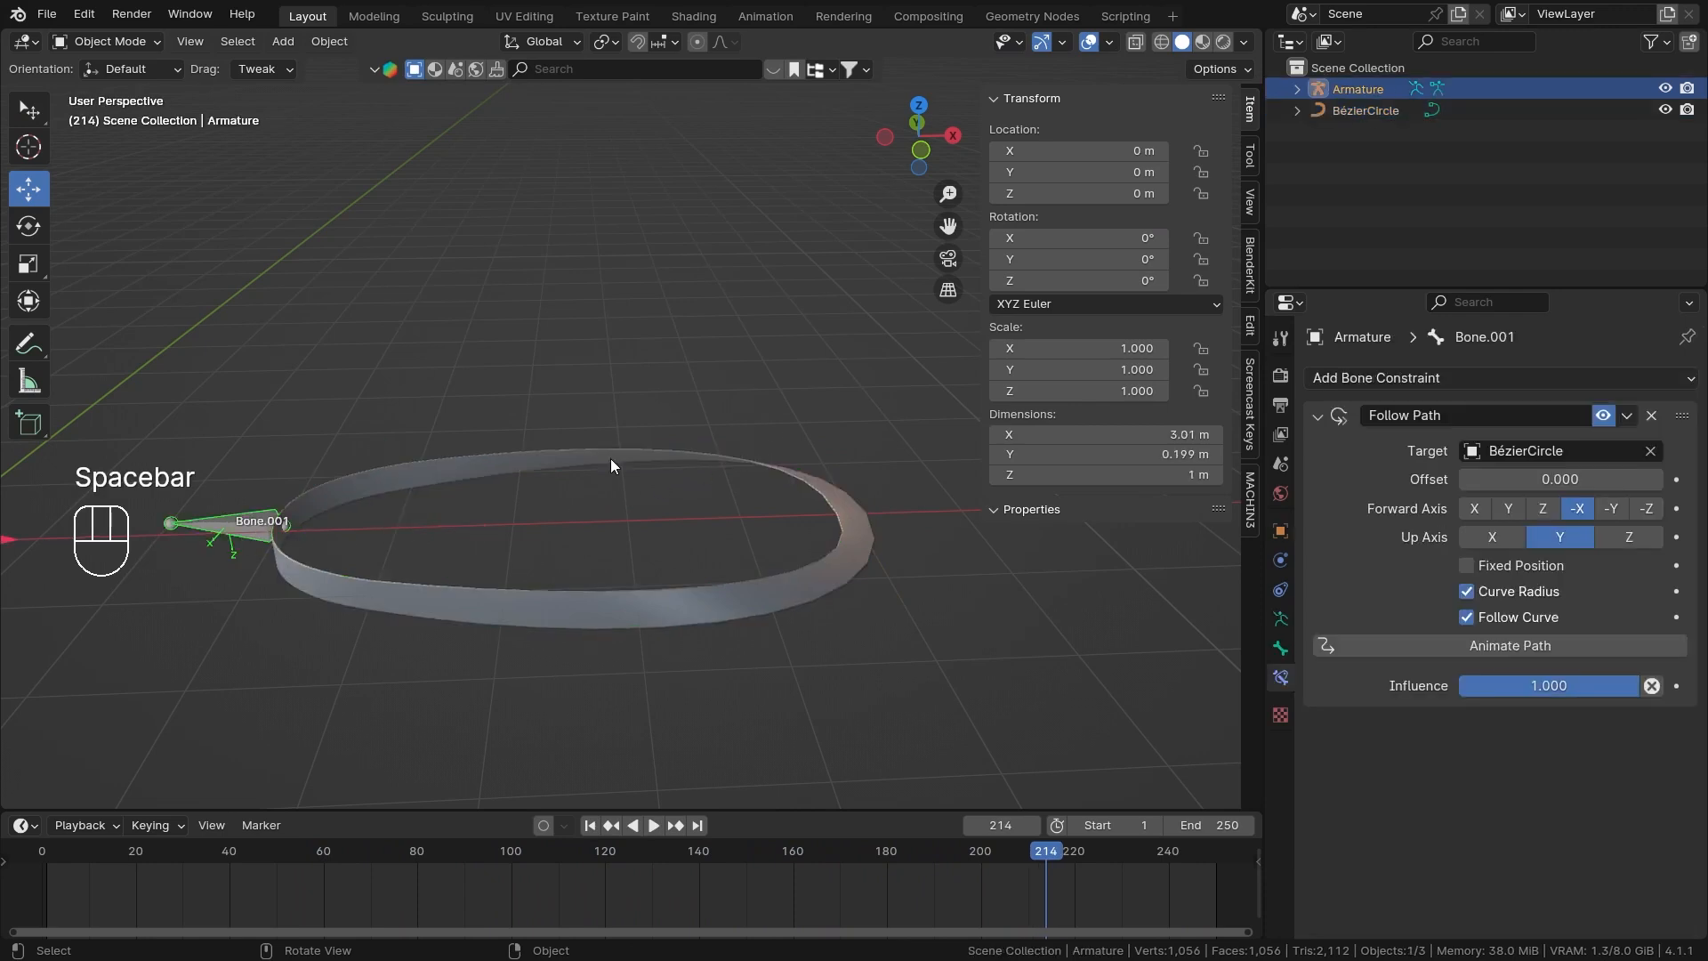
pyautogui.click(1297, 111)
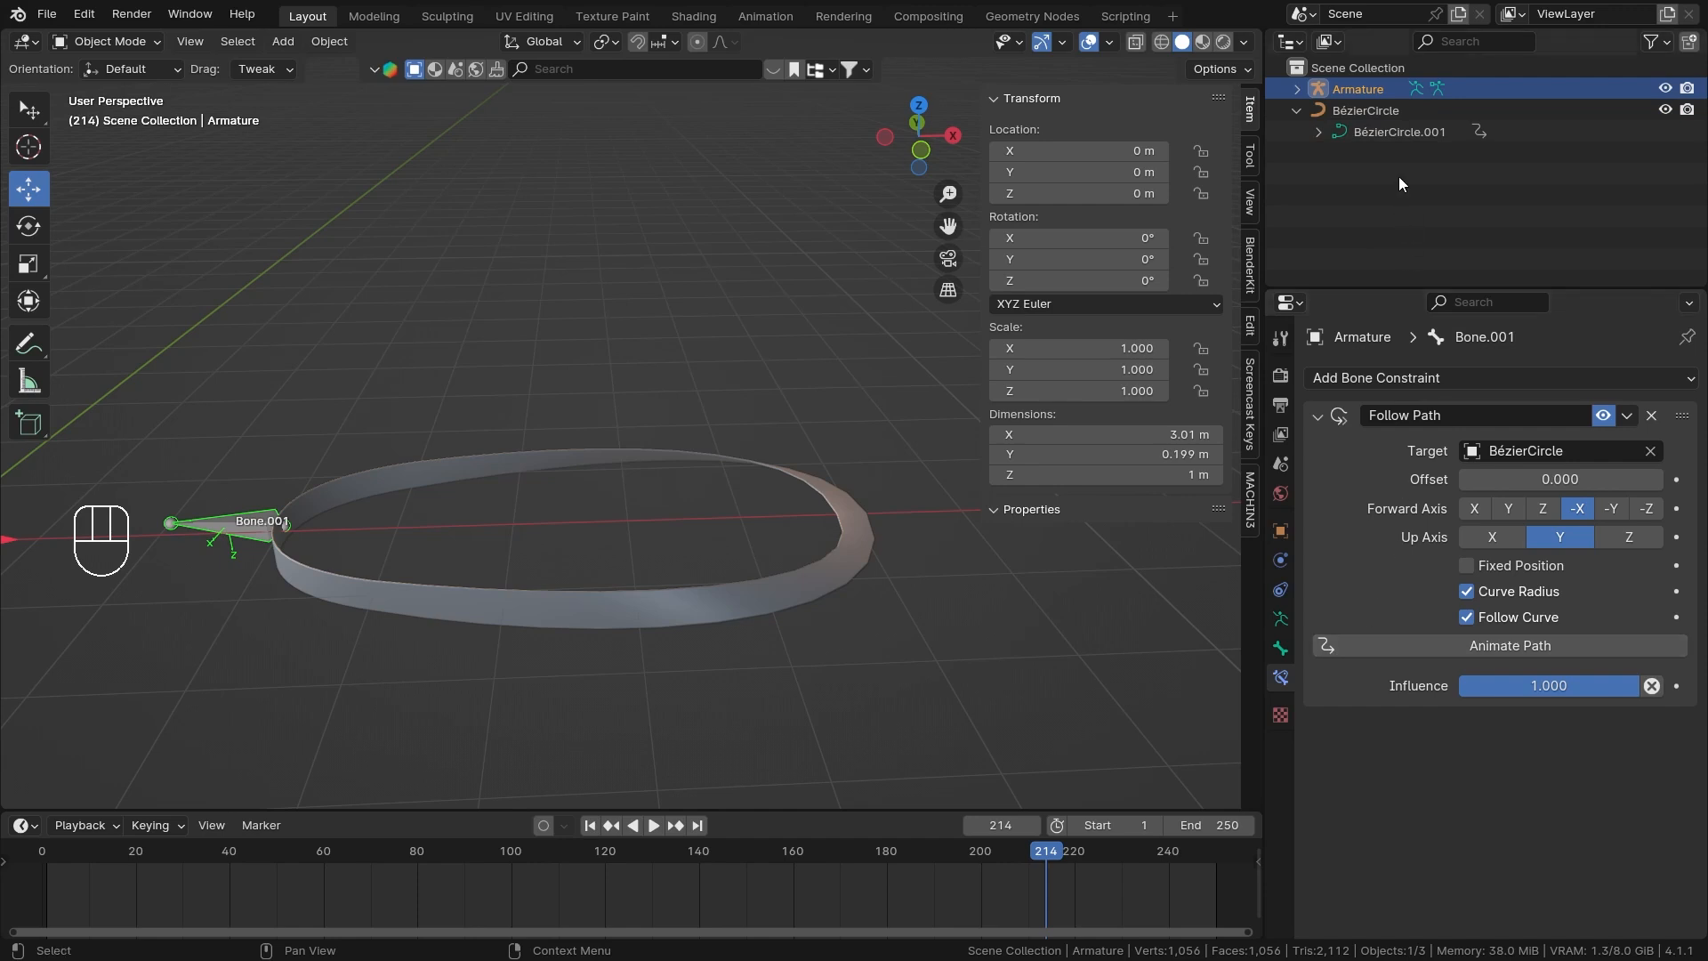
pyautogui.click(1477, 132)
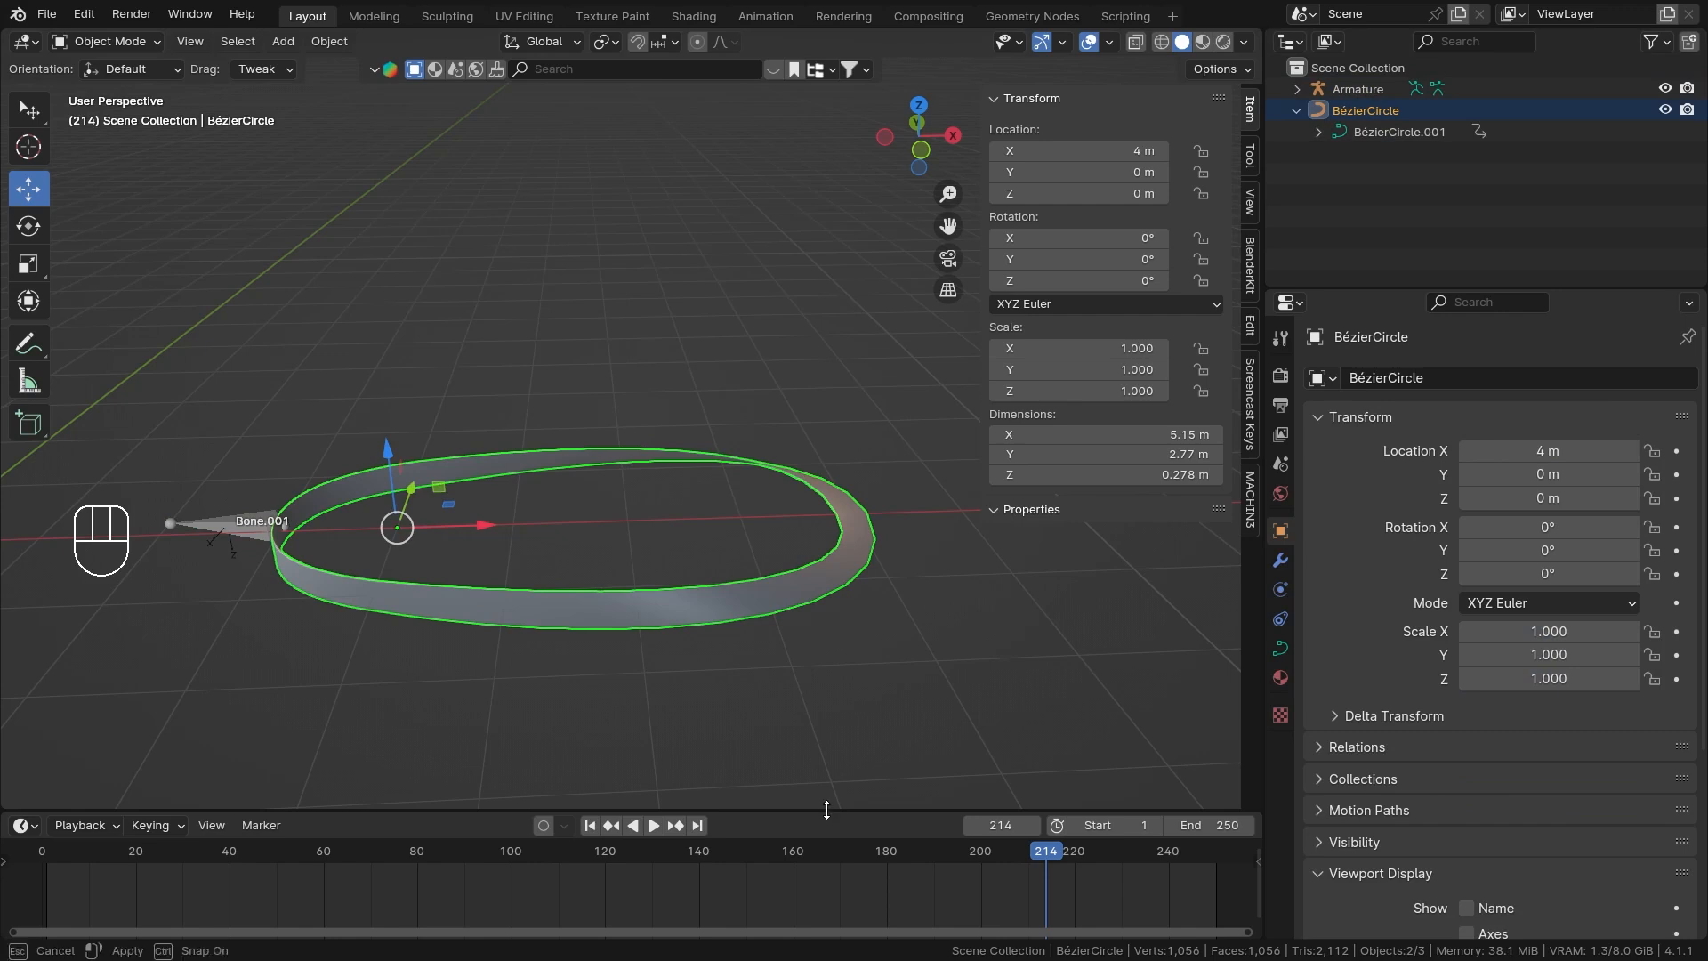
pyautogui.moveTo(822, 812); pyautogui.dragTo(822, 613)
pyautogui.click(30, 628)
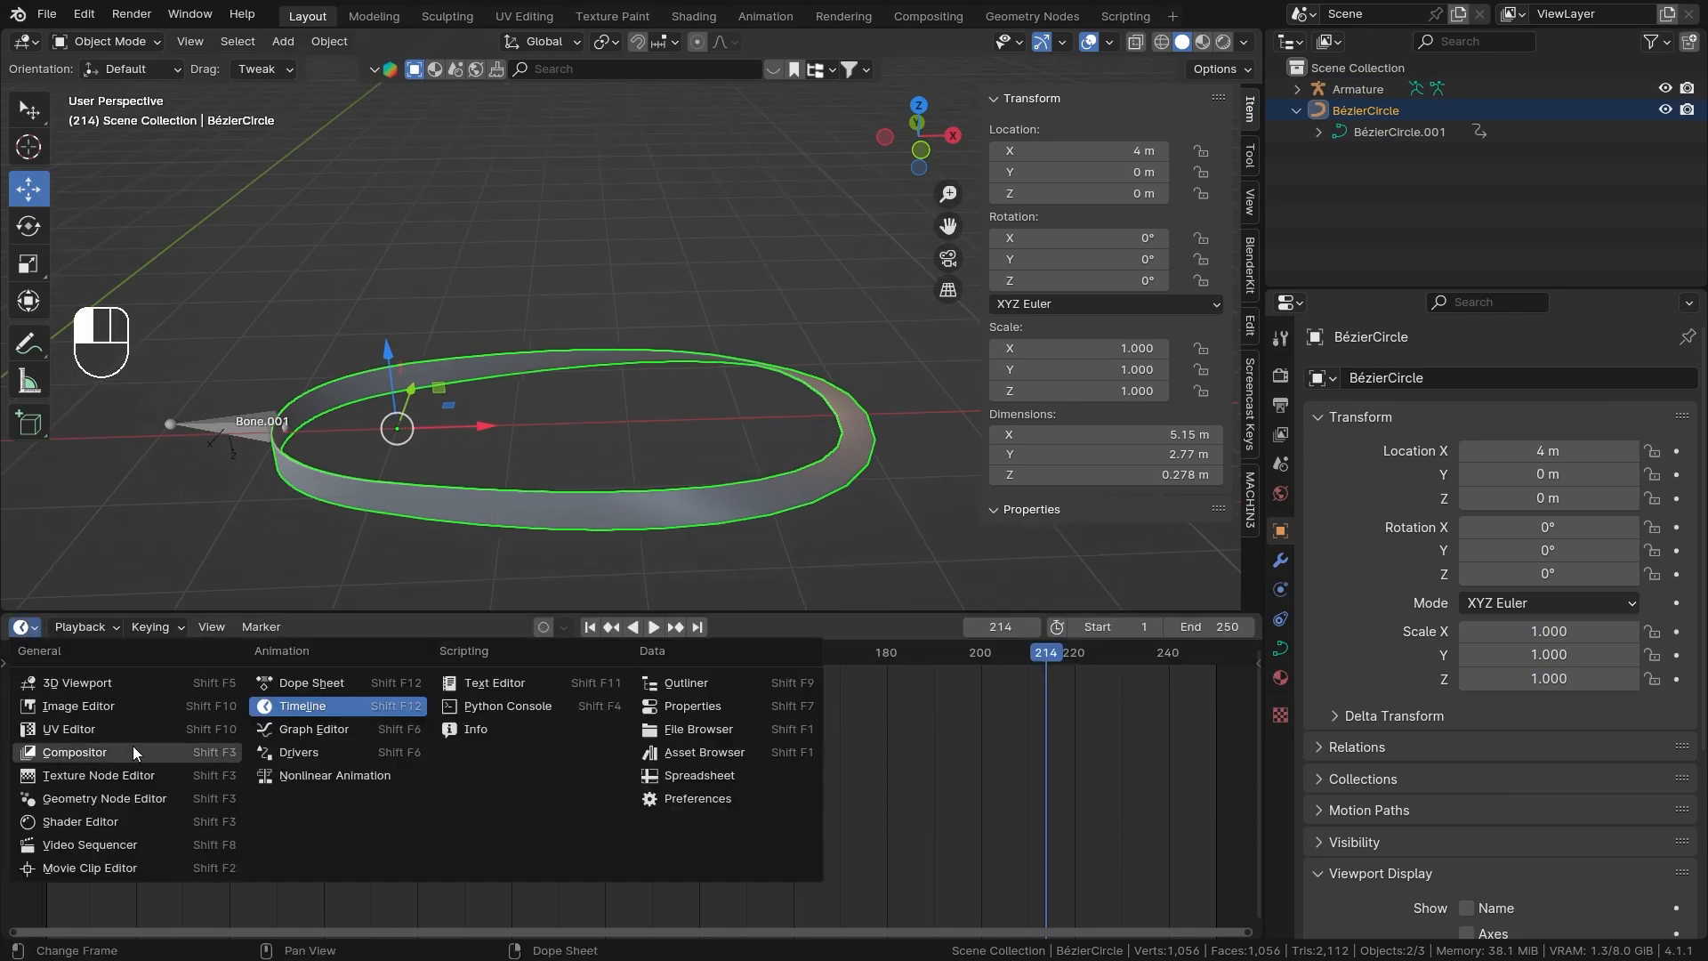
pyautogui.click(345, 729)
pyautogui.scroll(-1, 666, 762)
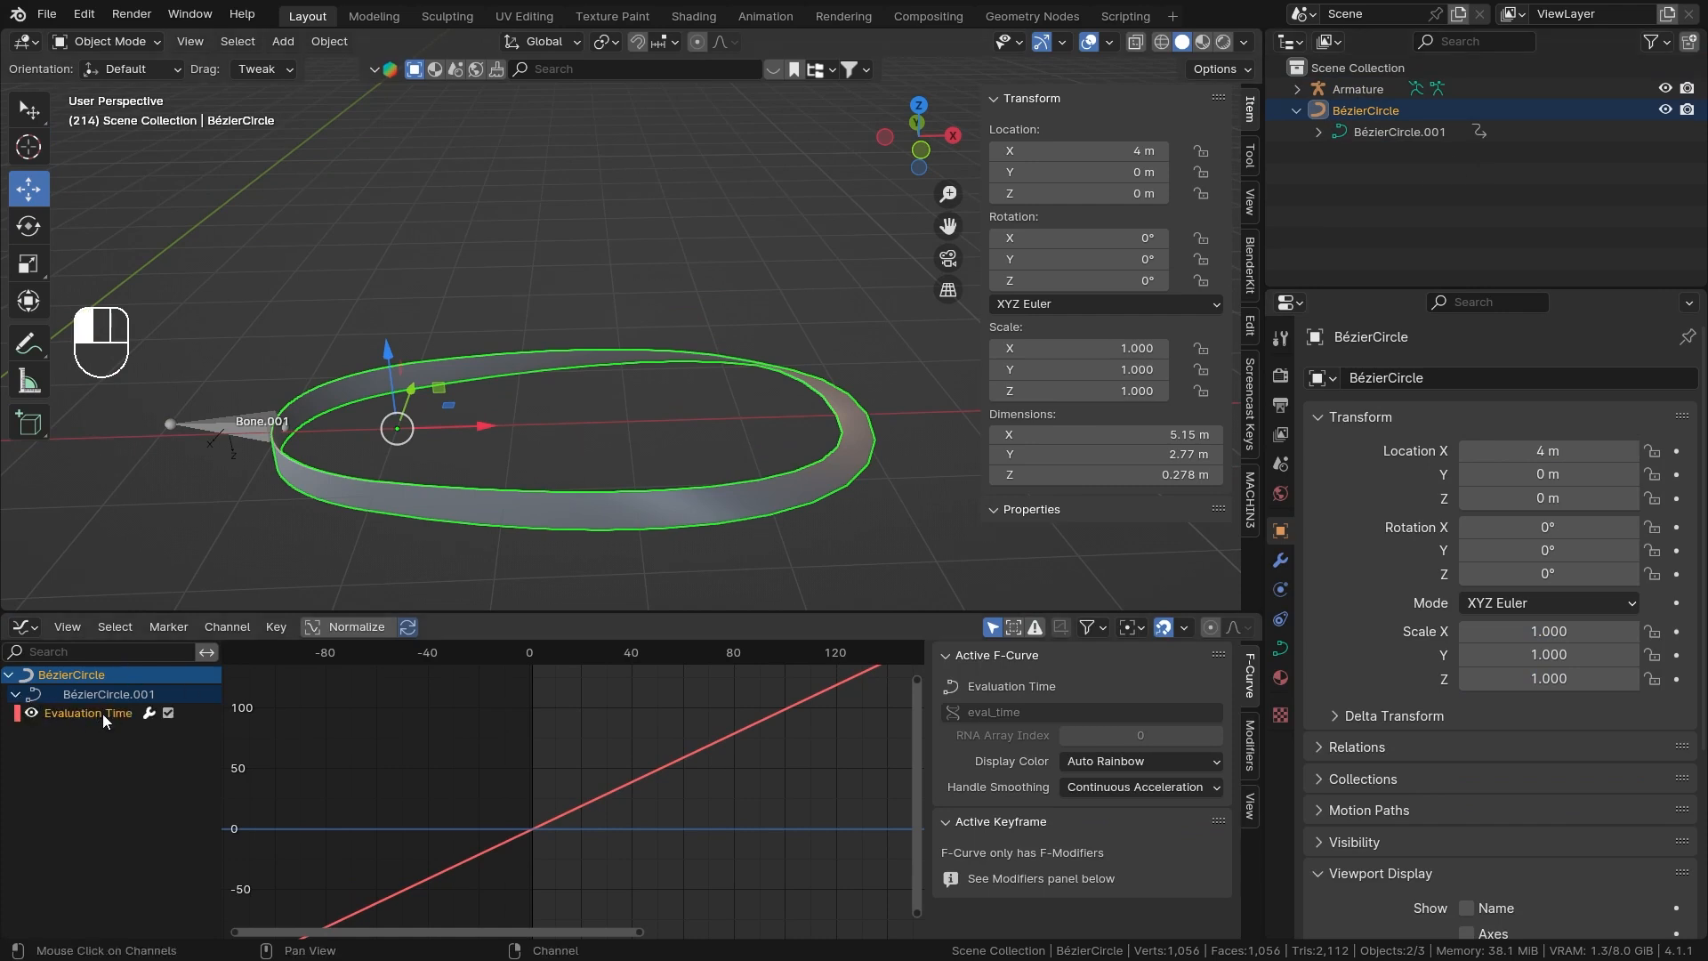
# Show the Evaluation Time curve's modifiers and compare the playing animation with the Generator modifier disabled and enabled.
pyautogui.click(1251, 745)
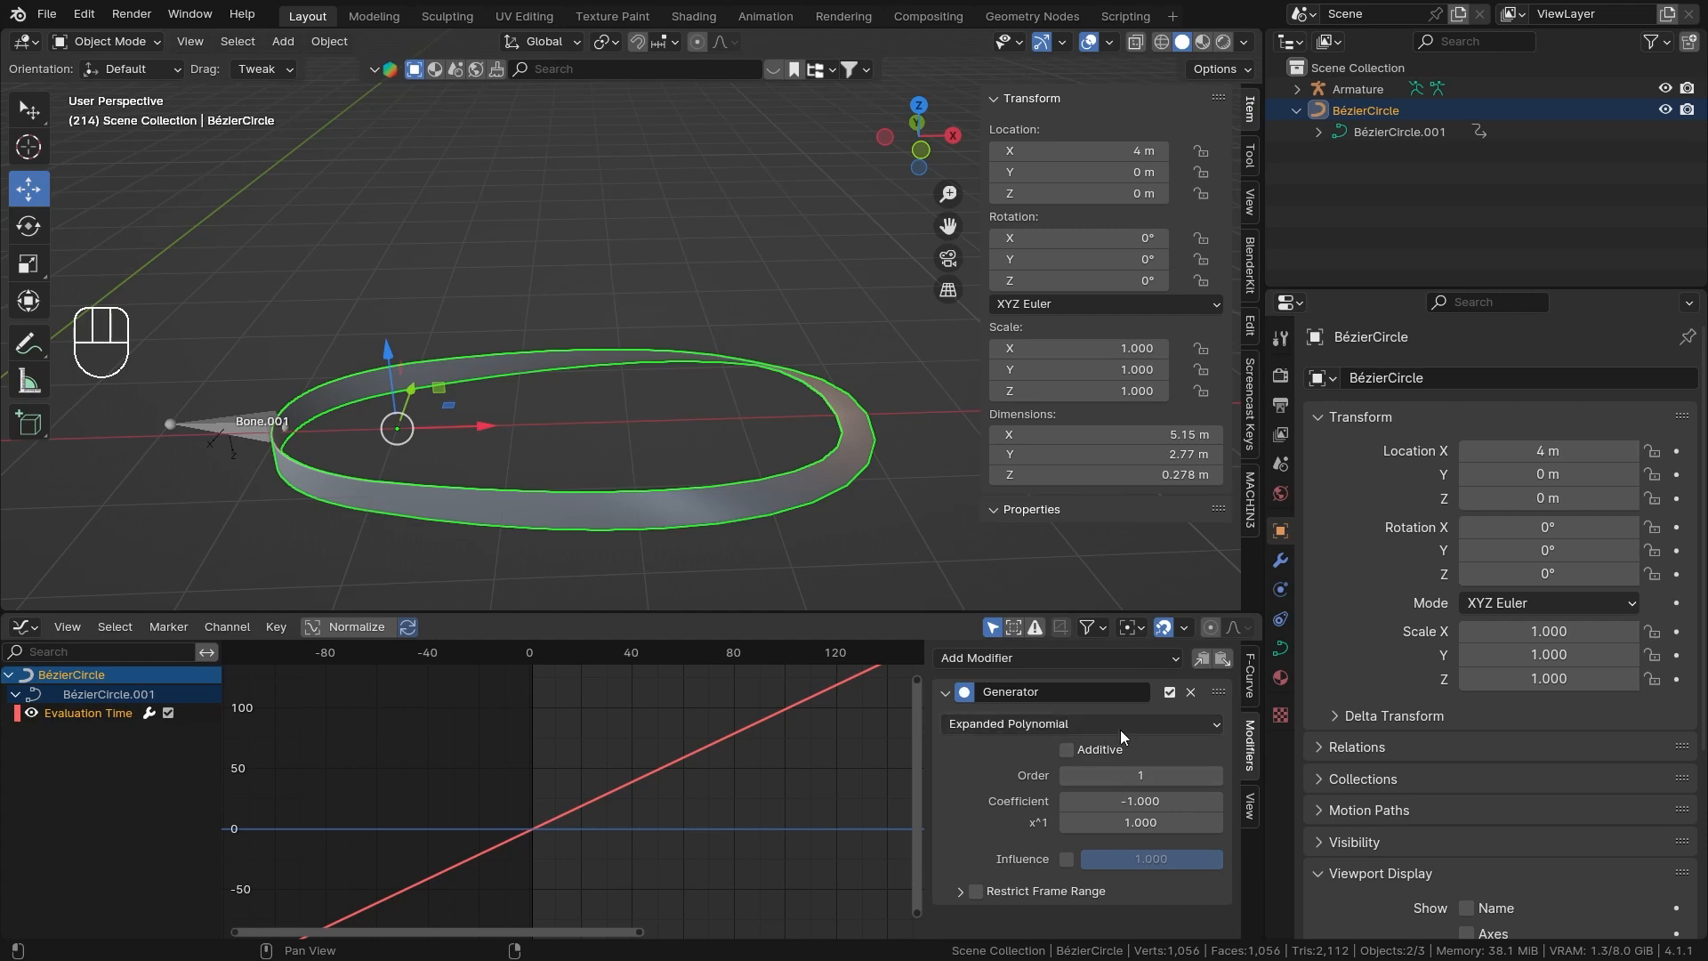
pyautogui.click(1169, 693)
pyautogui.press('space')
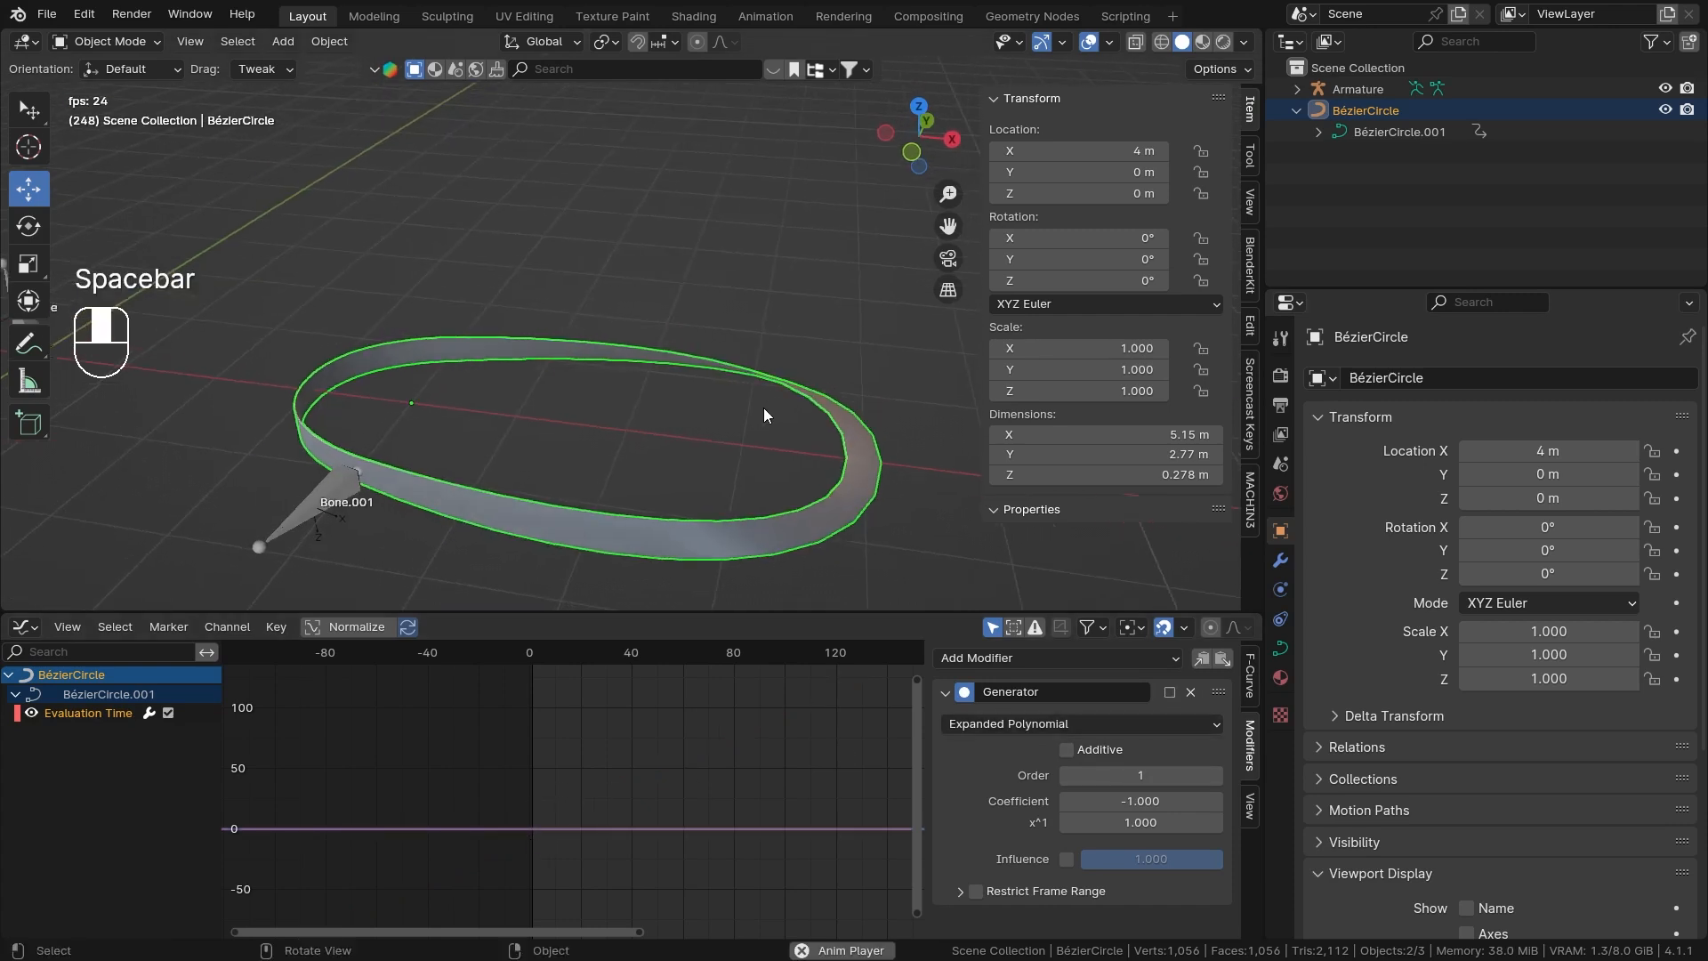
pyautogui.click(1169, 693)
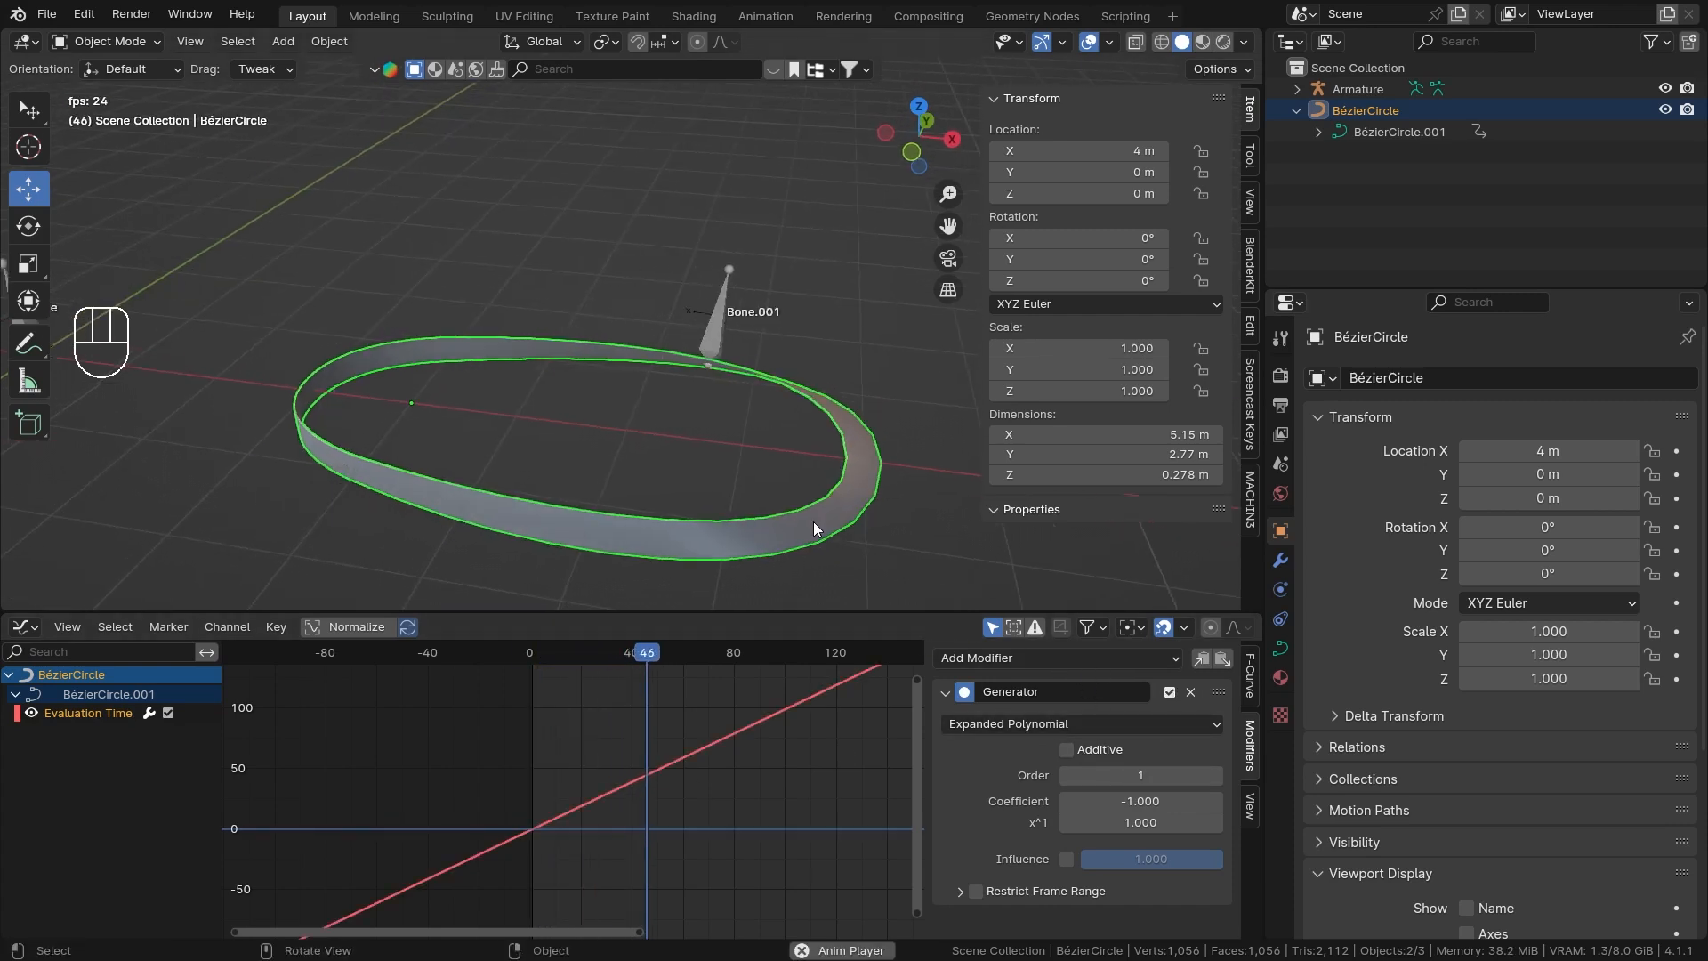
pyautogui.moveTo(813, 521); pyautogui.dragTo(709, 405, button='middle')
pyautogui.keyDown('ctrl'); pyautogui.moveTo(788, 764); pyautogui.dragTo(782, 801, button='middle'); pyautogui.keyUp('ctrl')
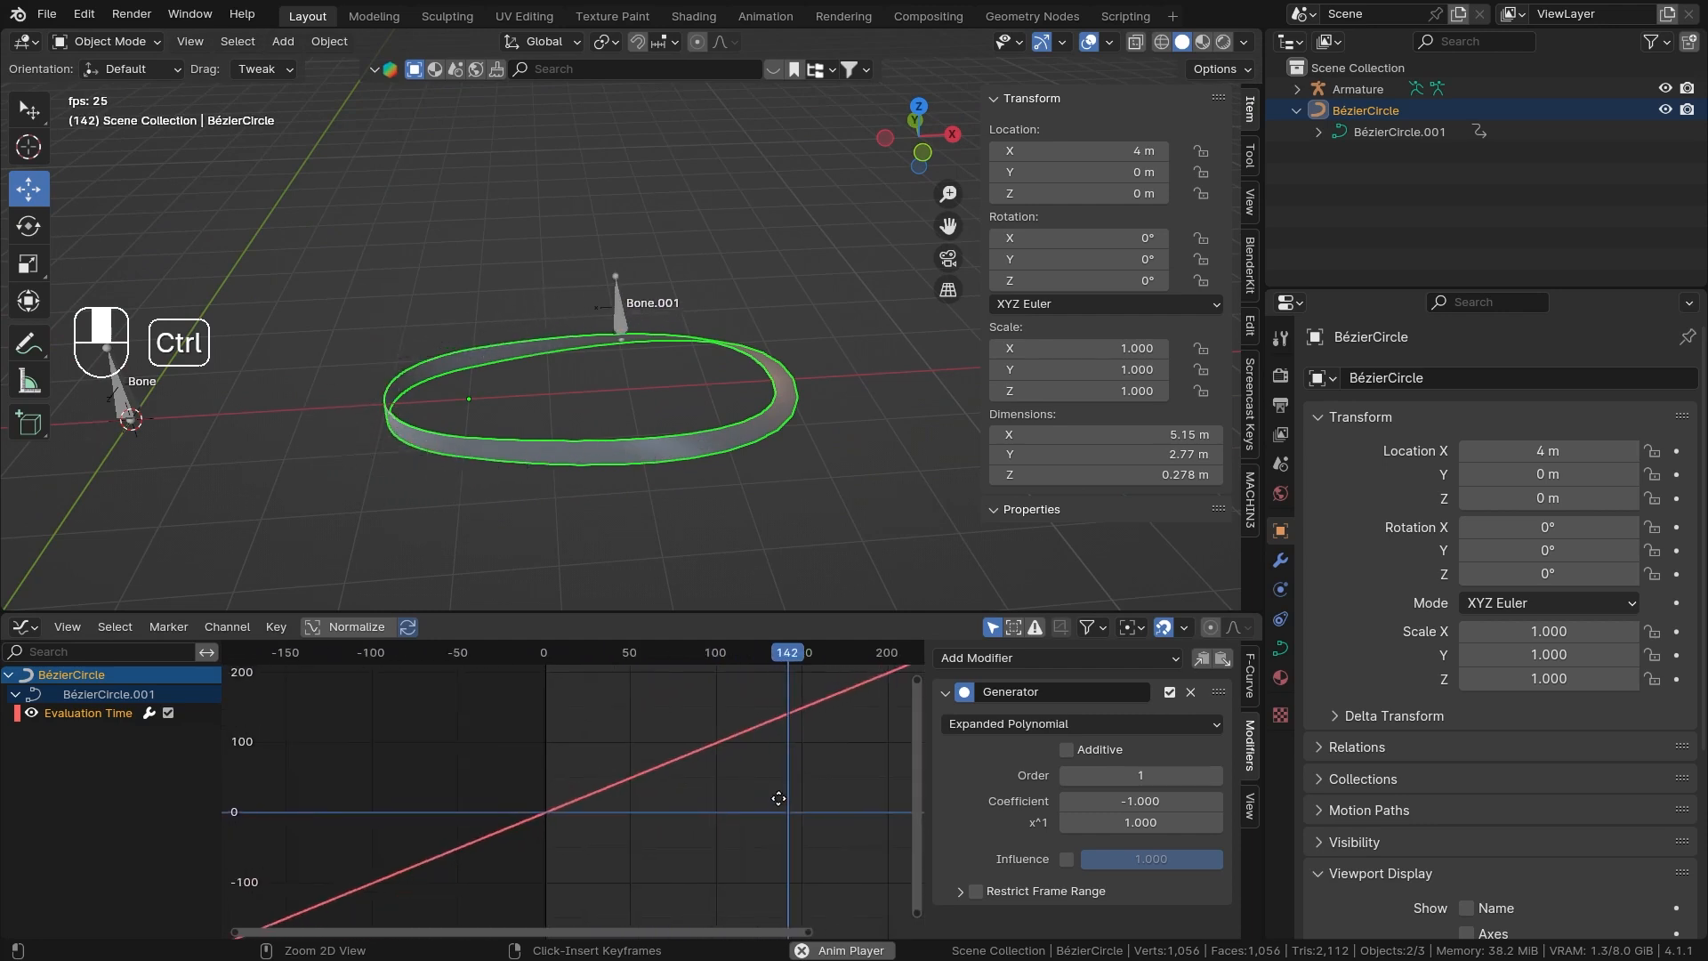
# Raise the Generator modifier's Order to 2 and set its x^2 coefficient to 0.1.
pyautogui.moveTo(1122, 805)
pyautogui.mouseDown()
pyautogui.moveTo(1183, 806)
pyautogui.moveTo(1085, 805)
pyautogui.moveTo(1193, 824)
pyautogui.moveTo(1139, 824)
pyautogui.mouseUp()
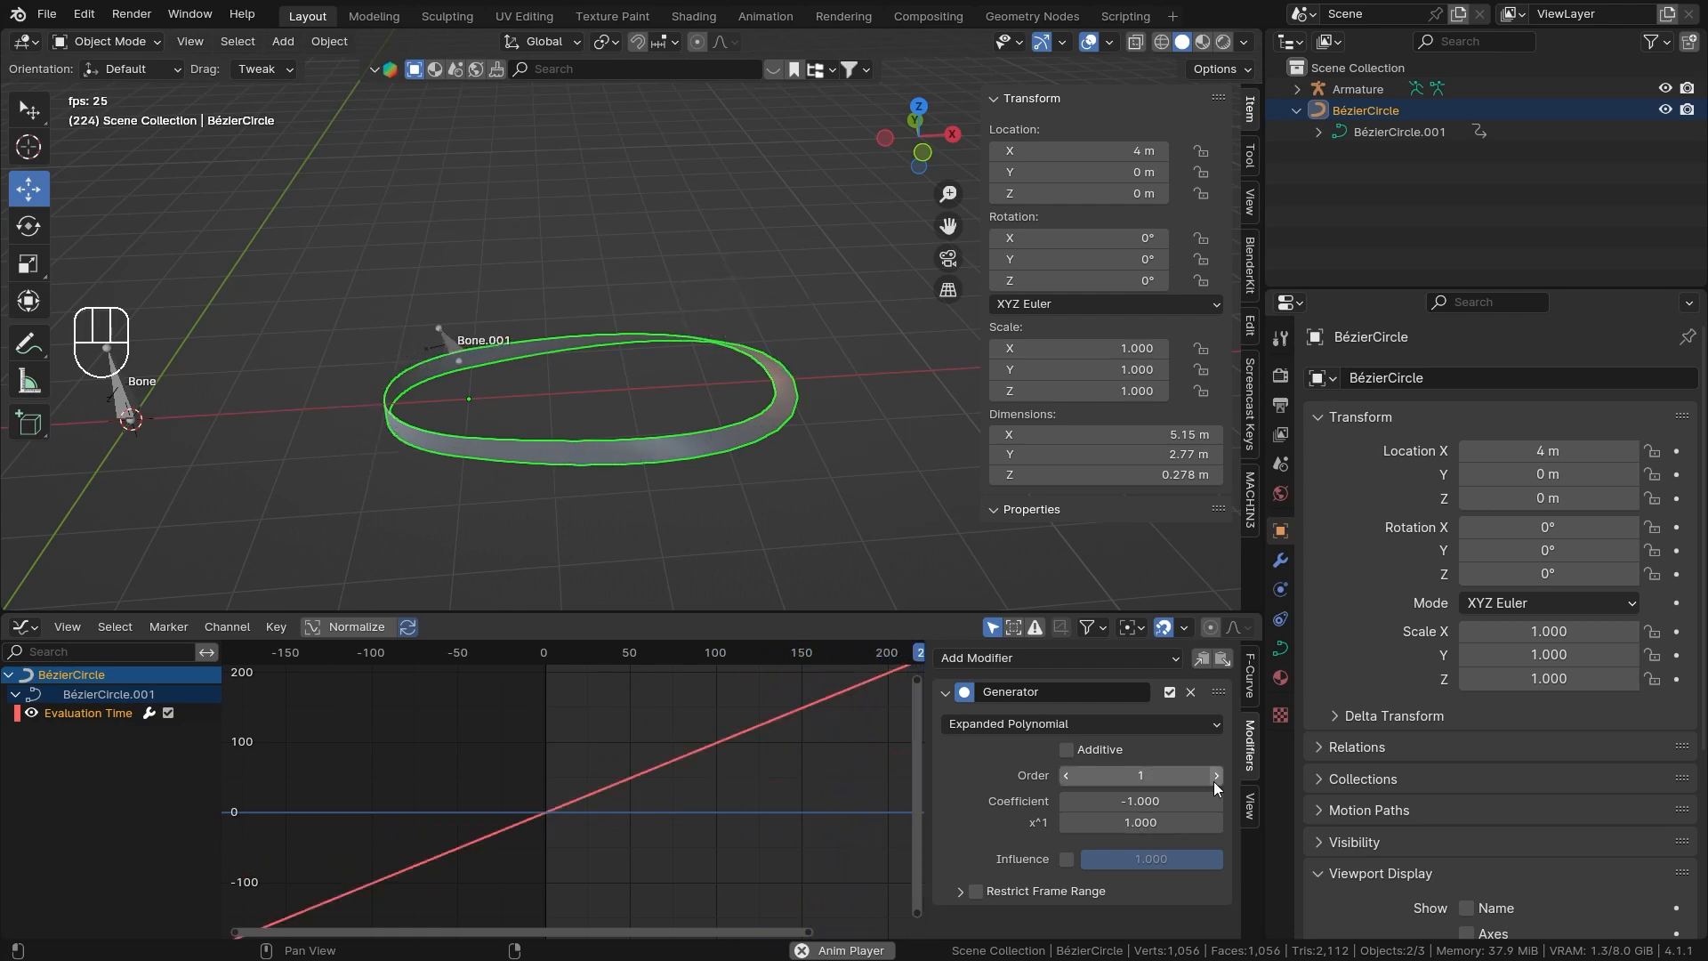
pyautogui.click(1215, 778)
pyautogui.moveTo(1130, 843)
pyautogui.mouseDown()
pyautogui.moveTo(1149, 843)
pyautogui.moveTo(1132, 843)
pyautogui.mouseUp()
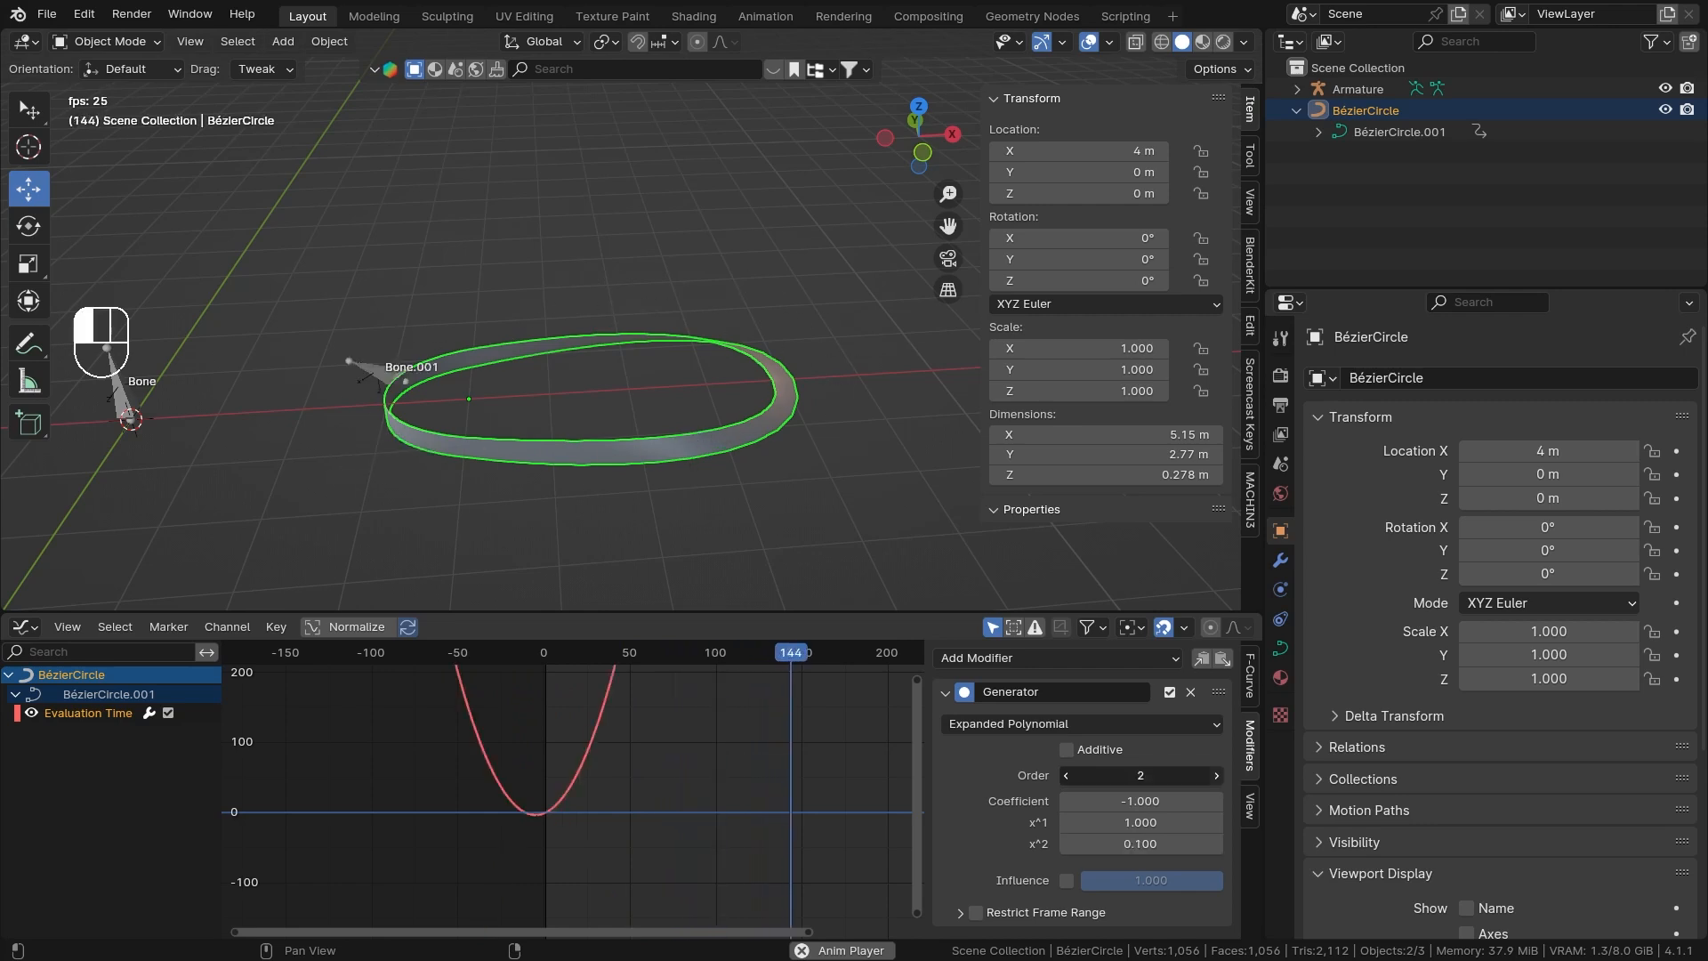
# Raise the Generator modifier's Order to 3, and reduce it to 1.
pyautogui.click(1216, 774)
pyautogui.moveTo(1179, 865); pyautogui.dragTo(1176, 865)
pyautogui.click(1065, 781)
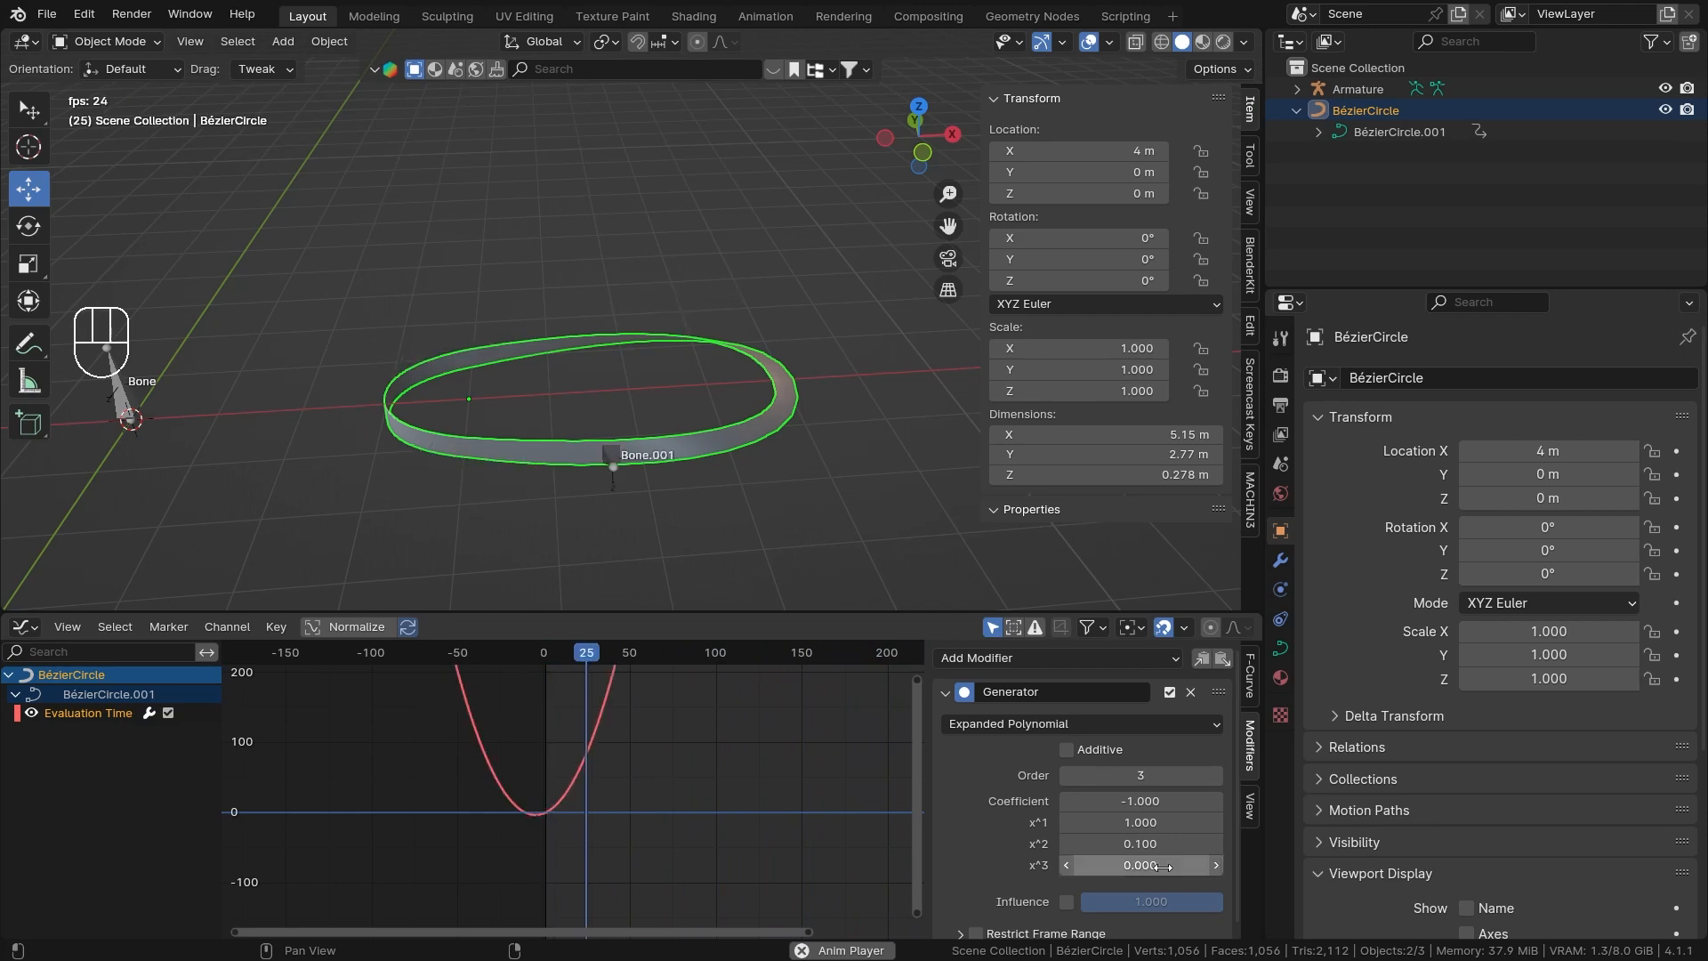
pyautogui.click(1065, 783)
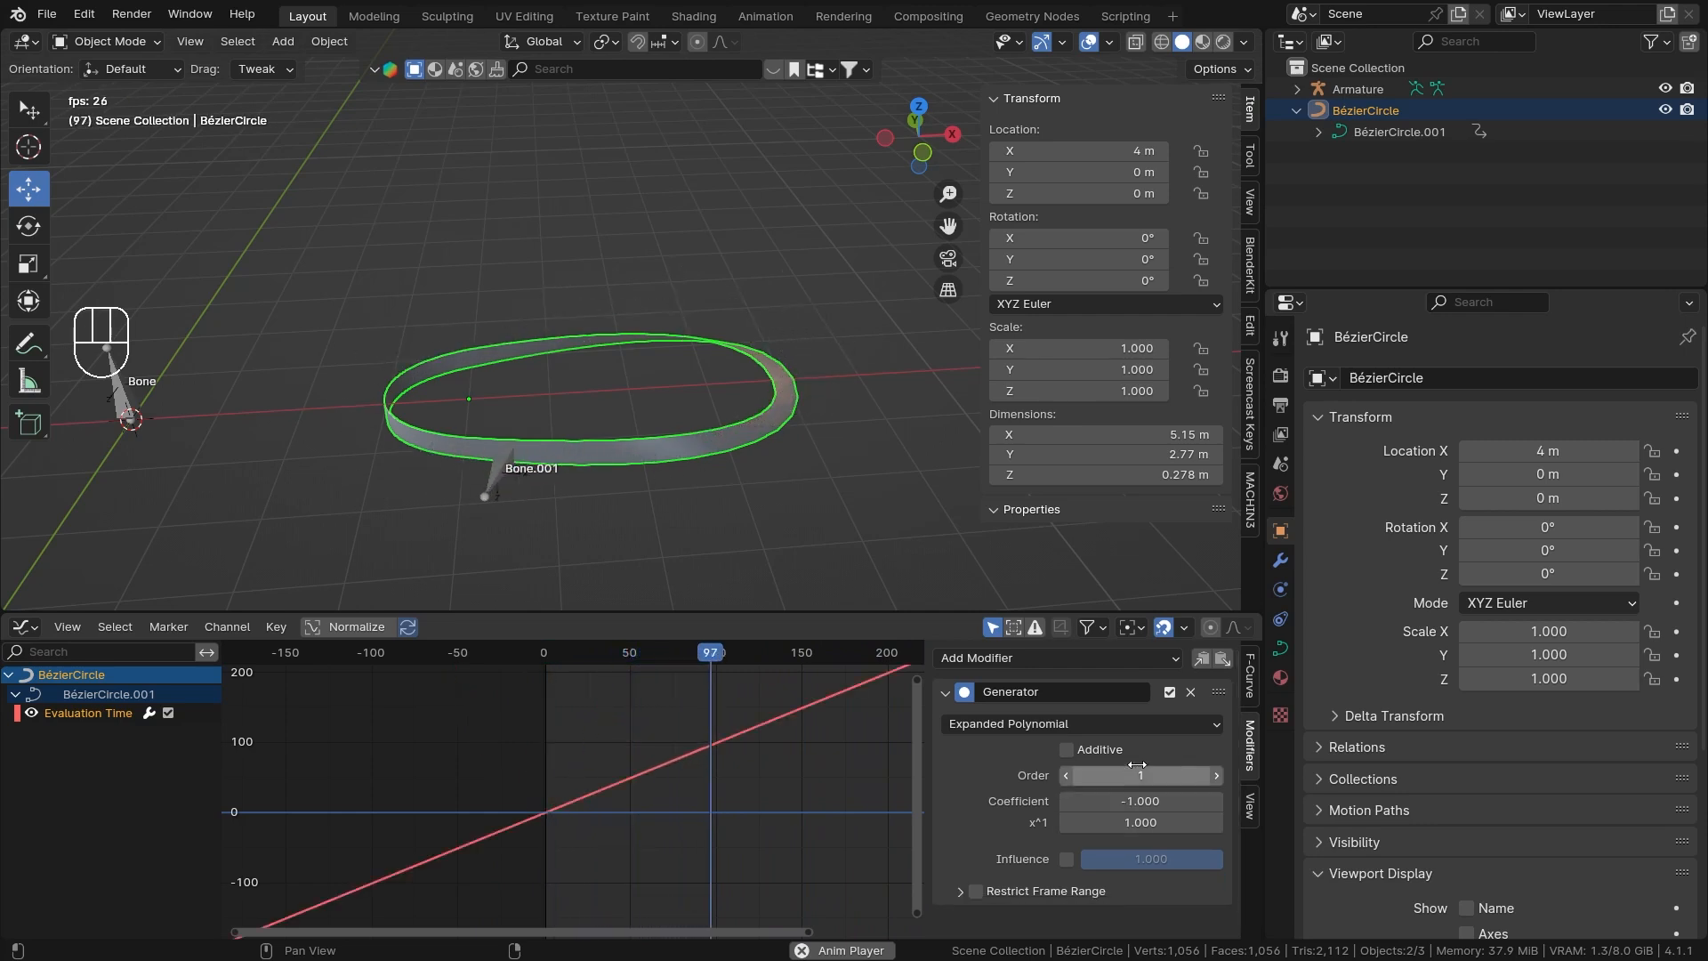
# Delete the Generator modifier and the Evaluation Time animation channel of BézierCircle, and stop the playback.
pyautogui.click(1190, 691)
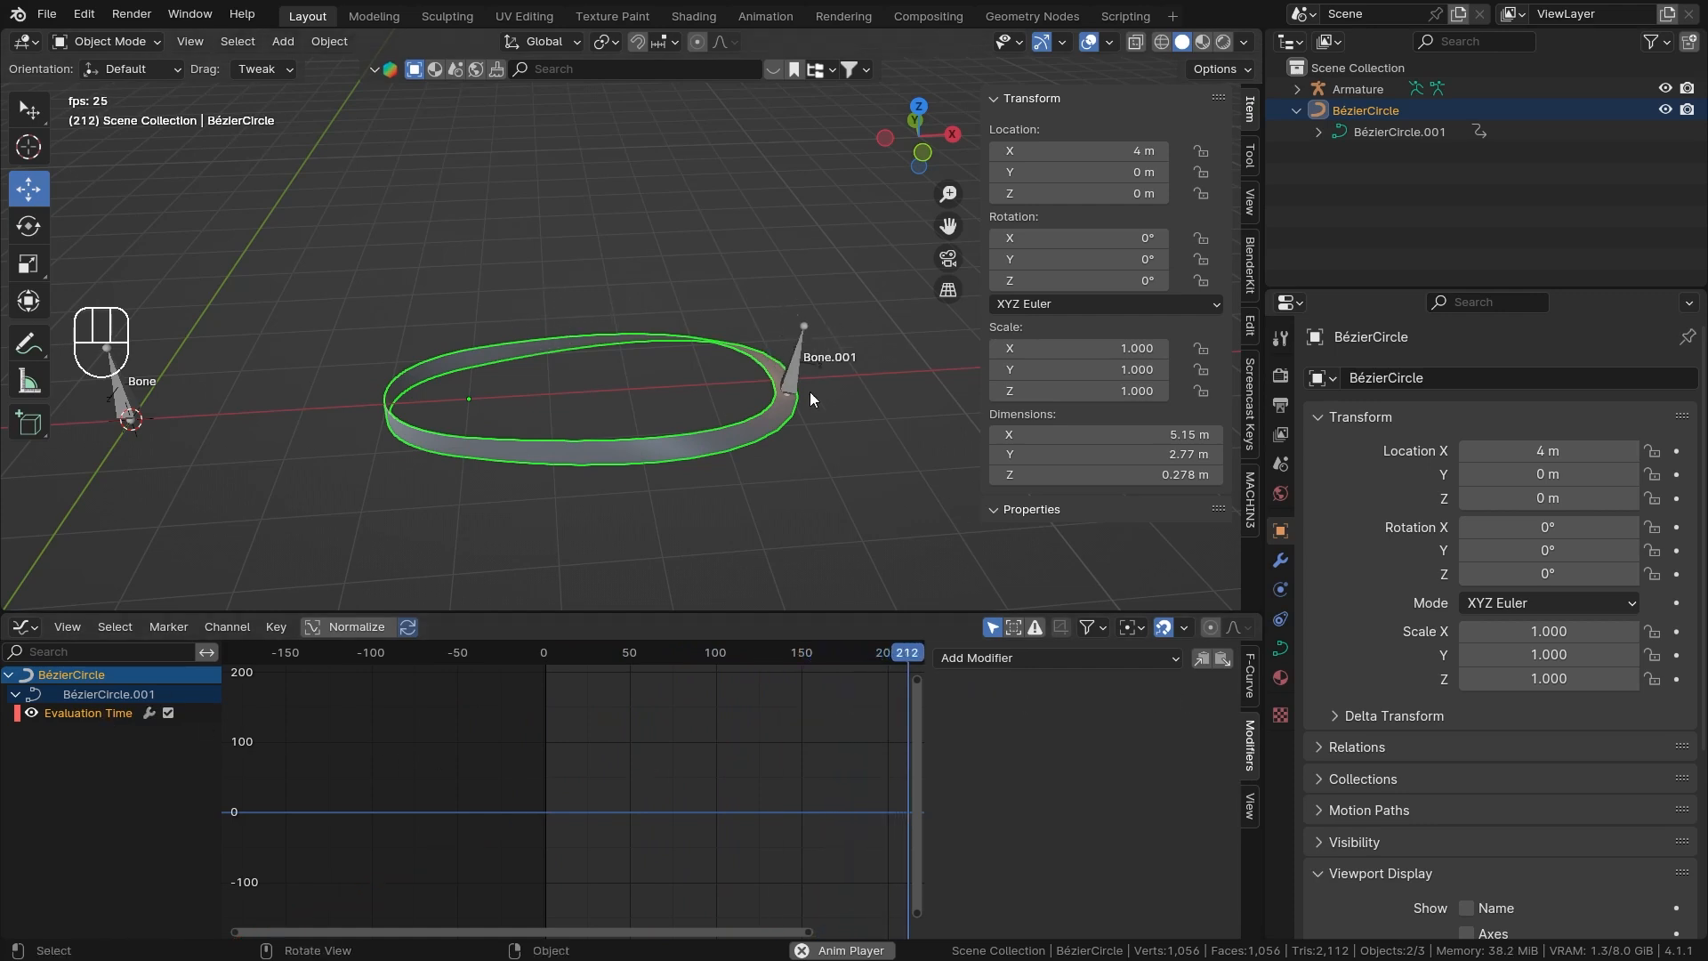
pyautogui.hotkey('ctrl', 'Tab')
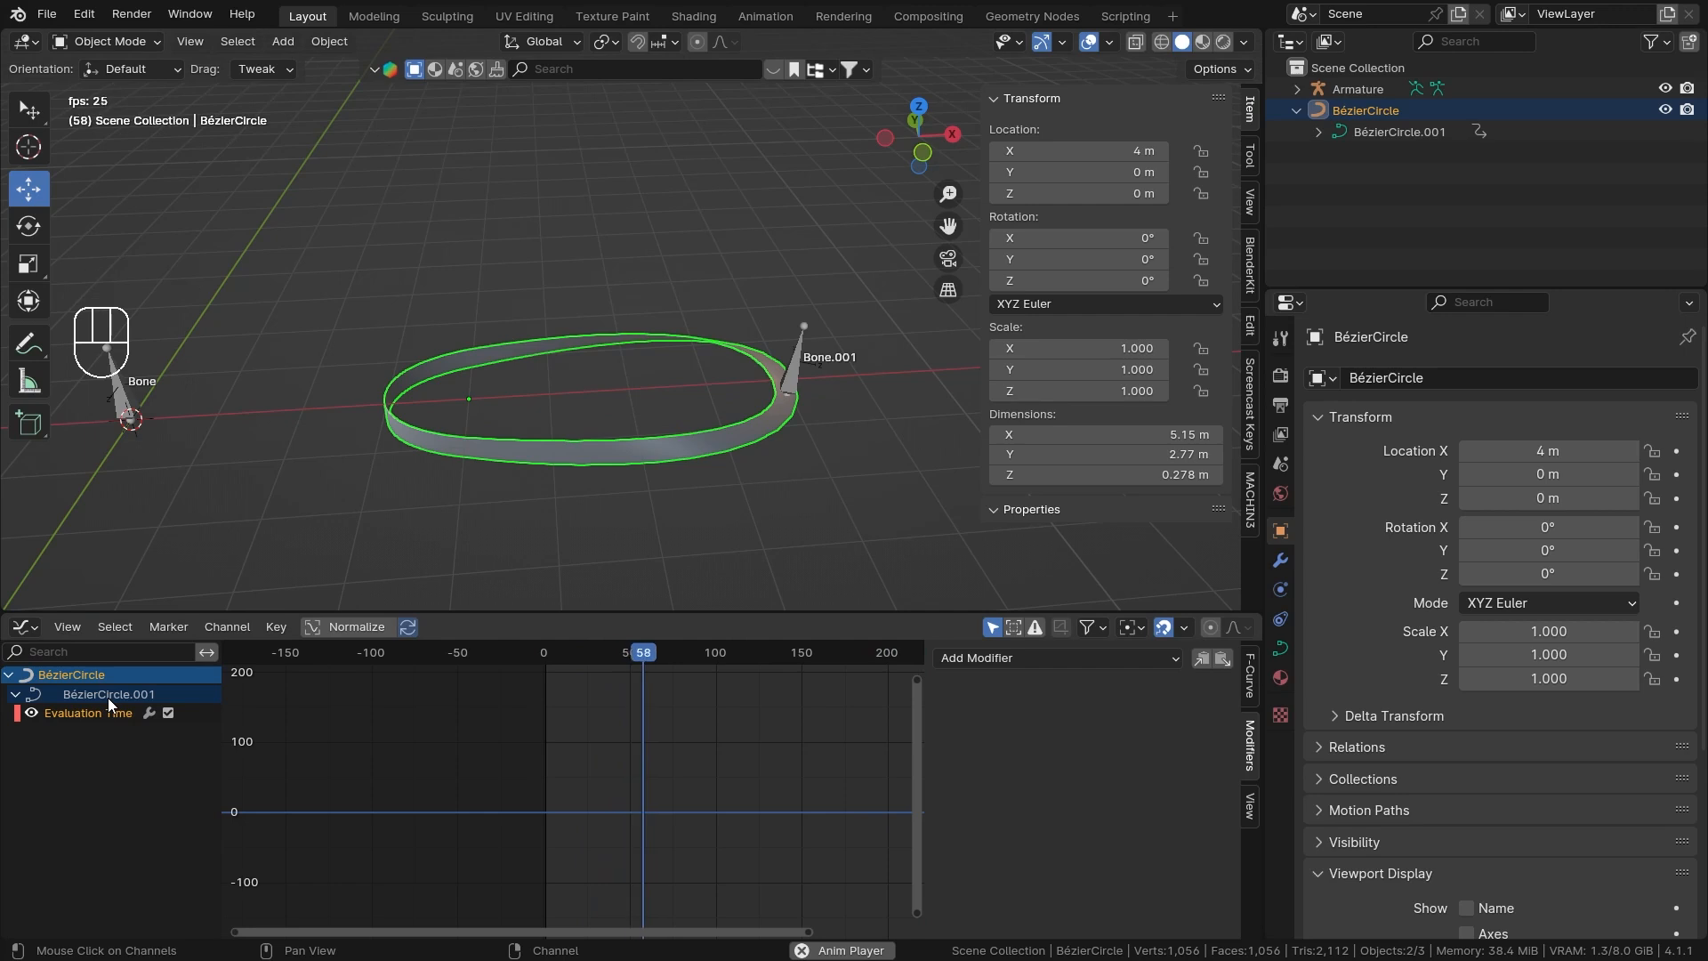
pyautogui.press('x')
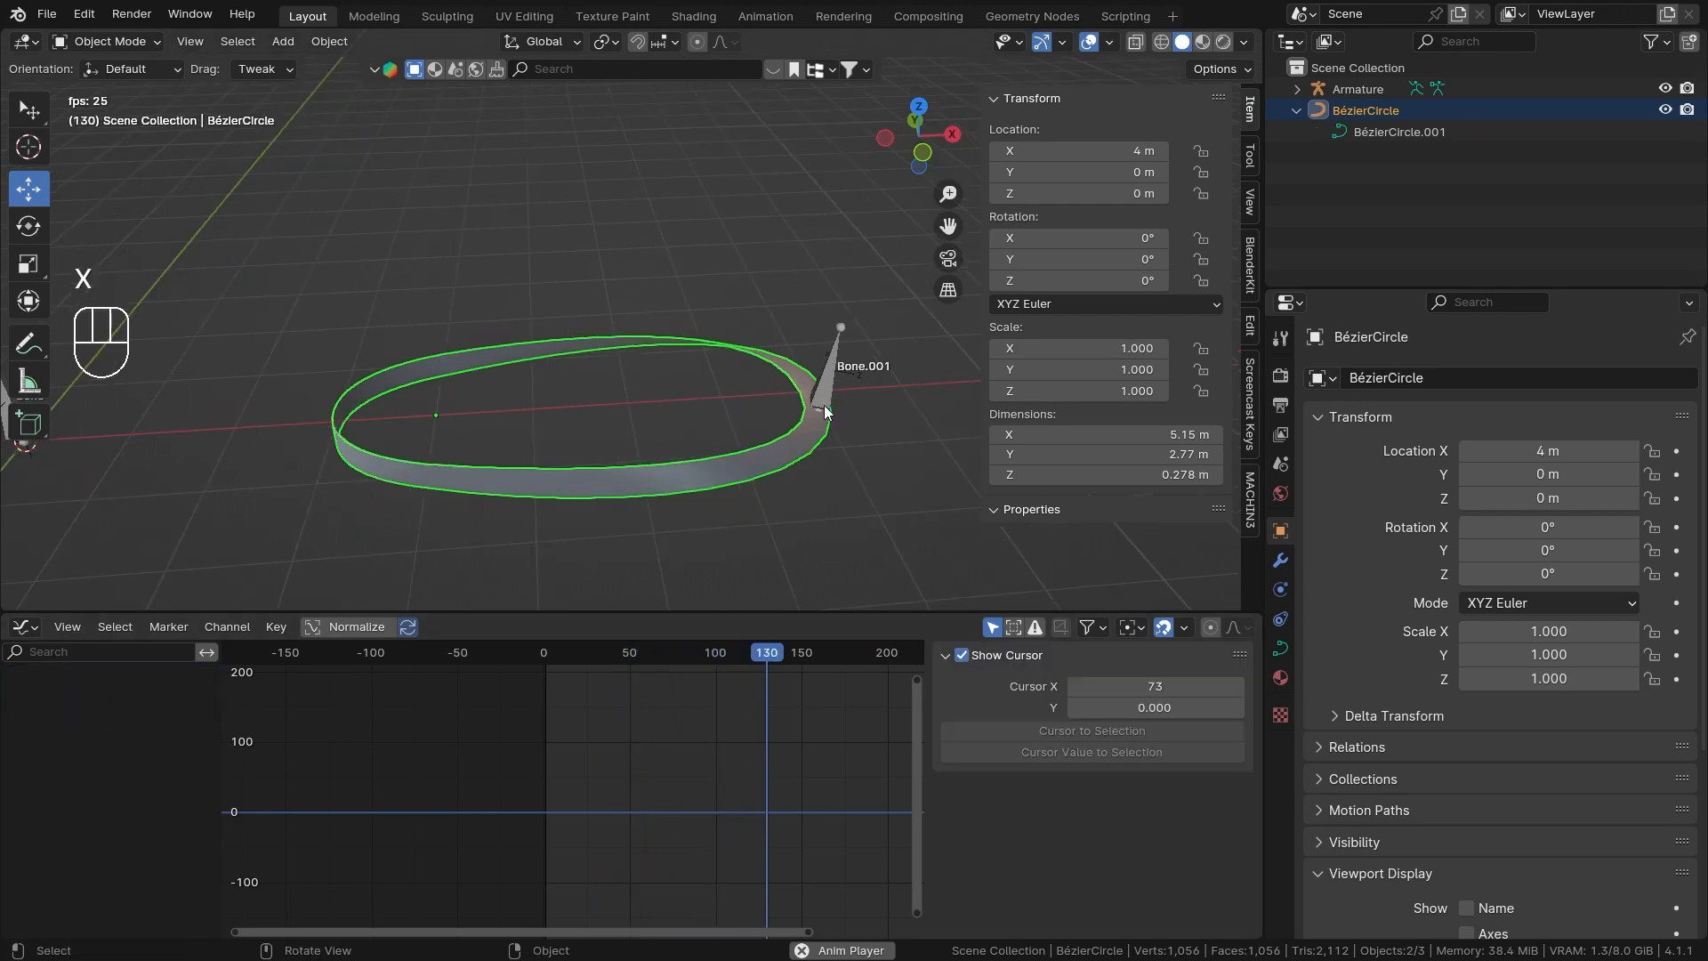
pyautogui.press('space')
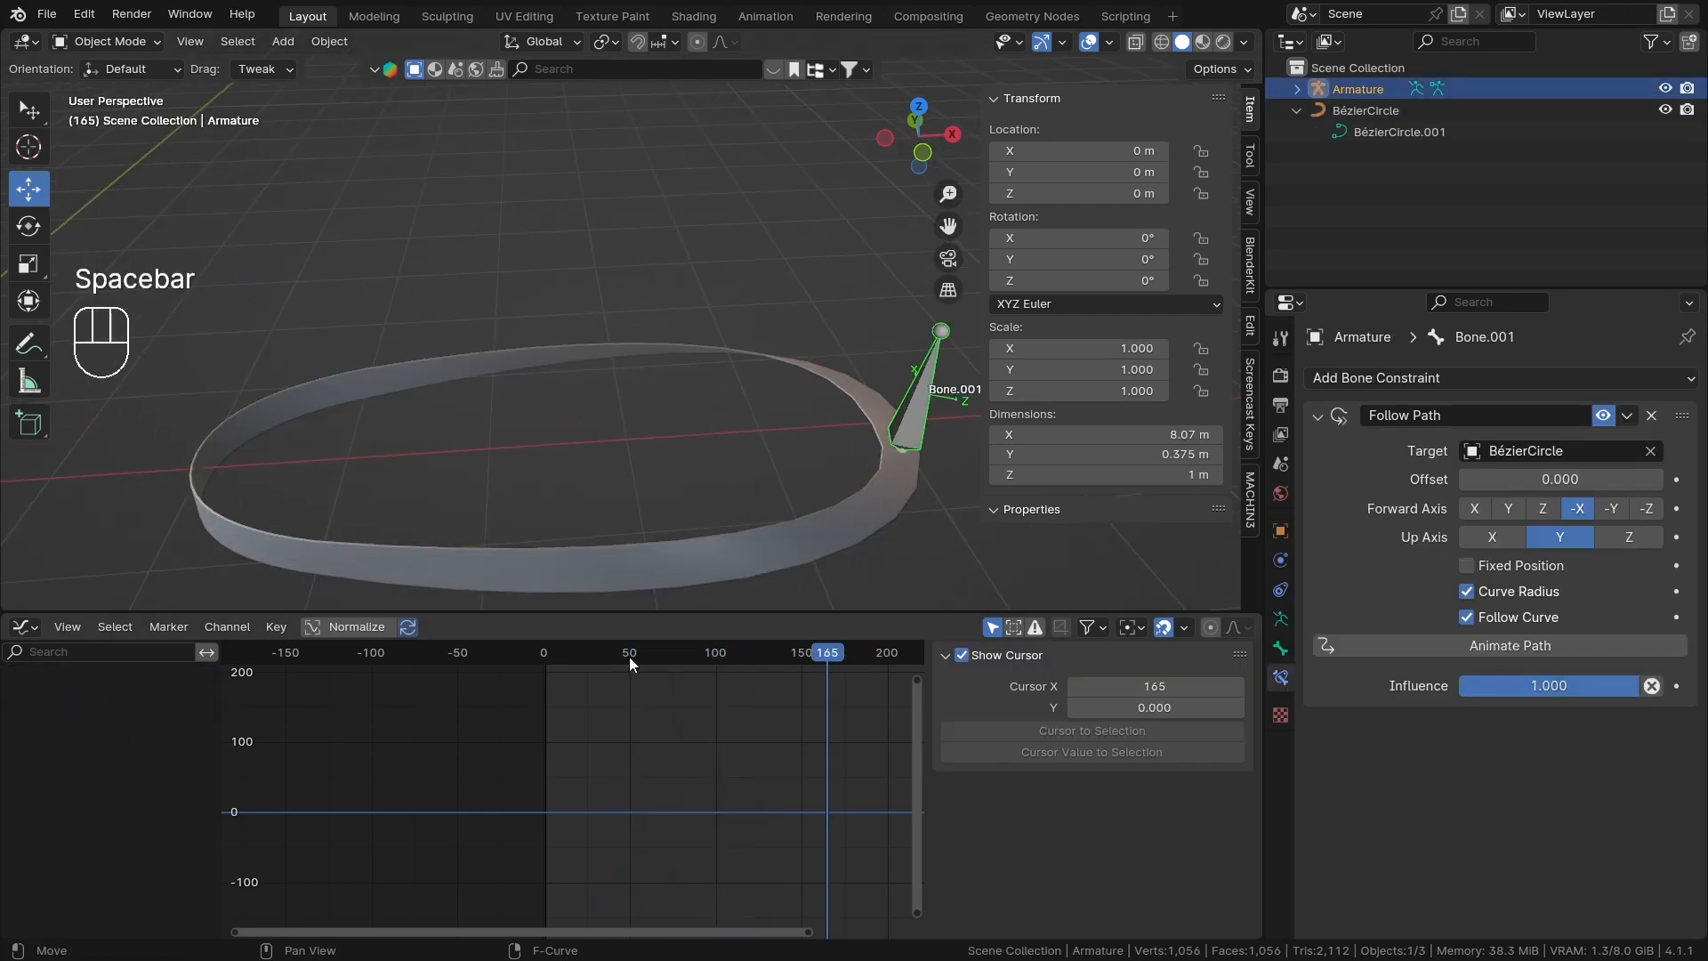
# Turn the Graph Editor area back into a Timeline and return to frame 1.
pyautogui.click(19, 626)
pyautogui.click(436, 736)
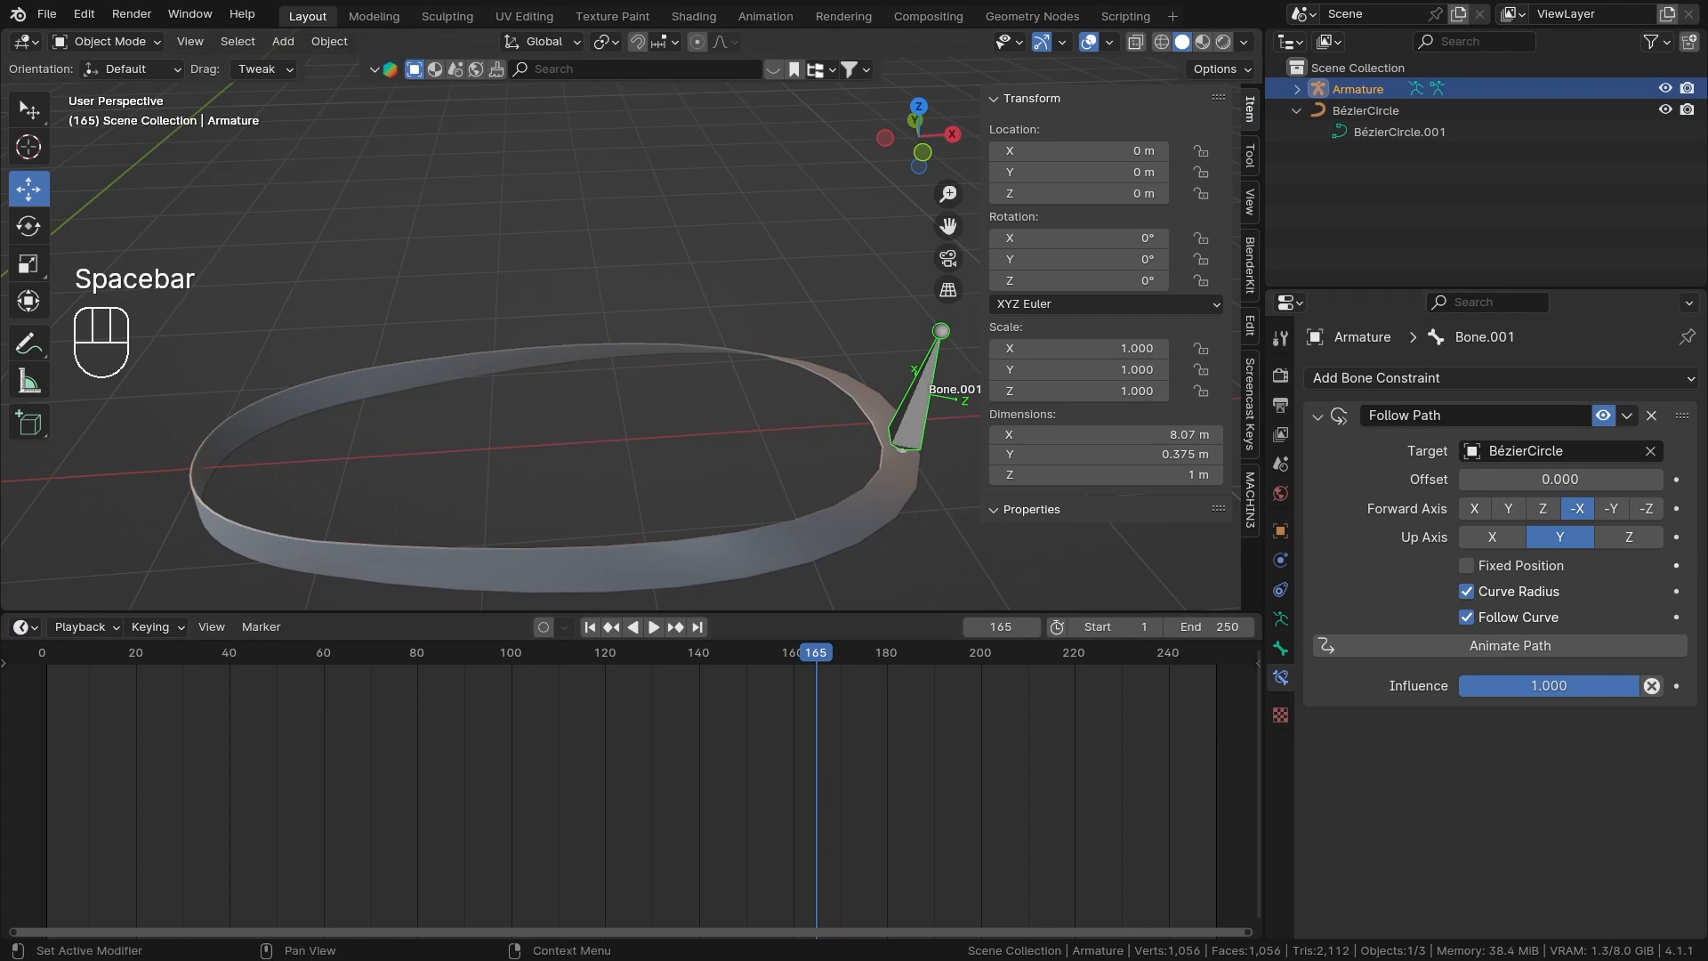
pyautogui.click(590, 626)
# Try sliding Bone.001 along the curve with the Follow Path Offset and cancel the change.
pyautogui.scroll(-3, 788, 417)
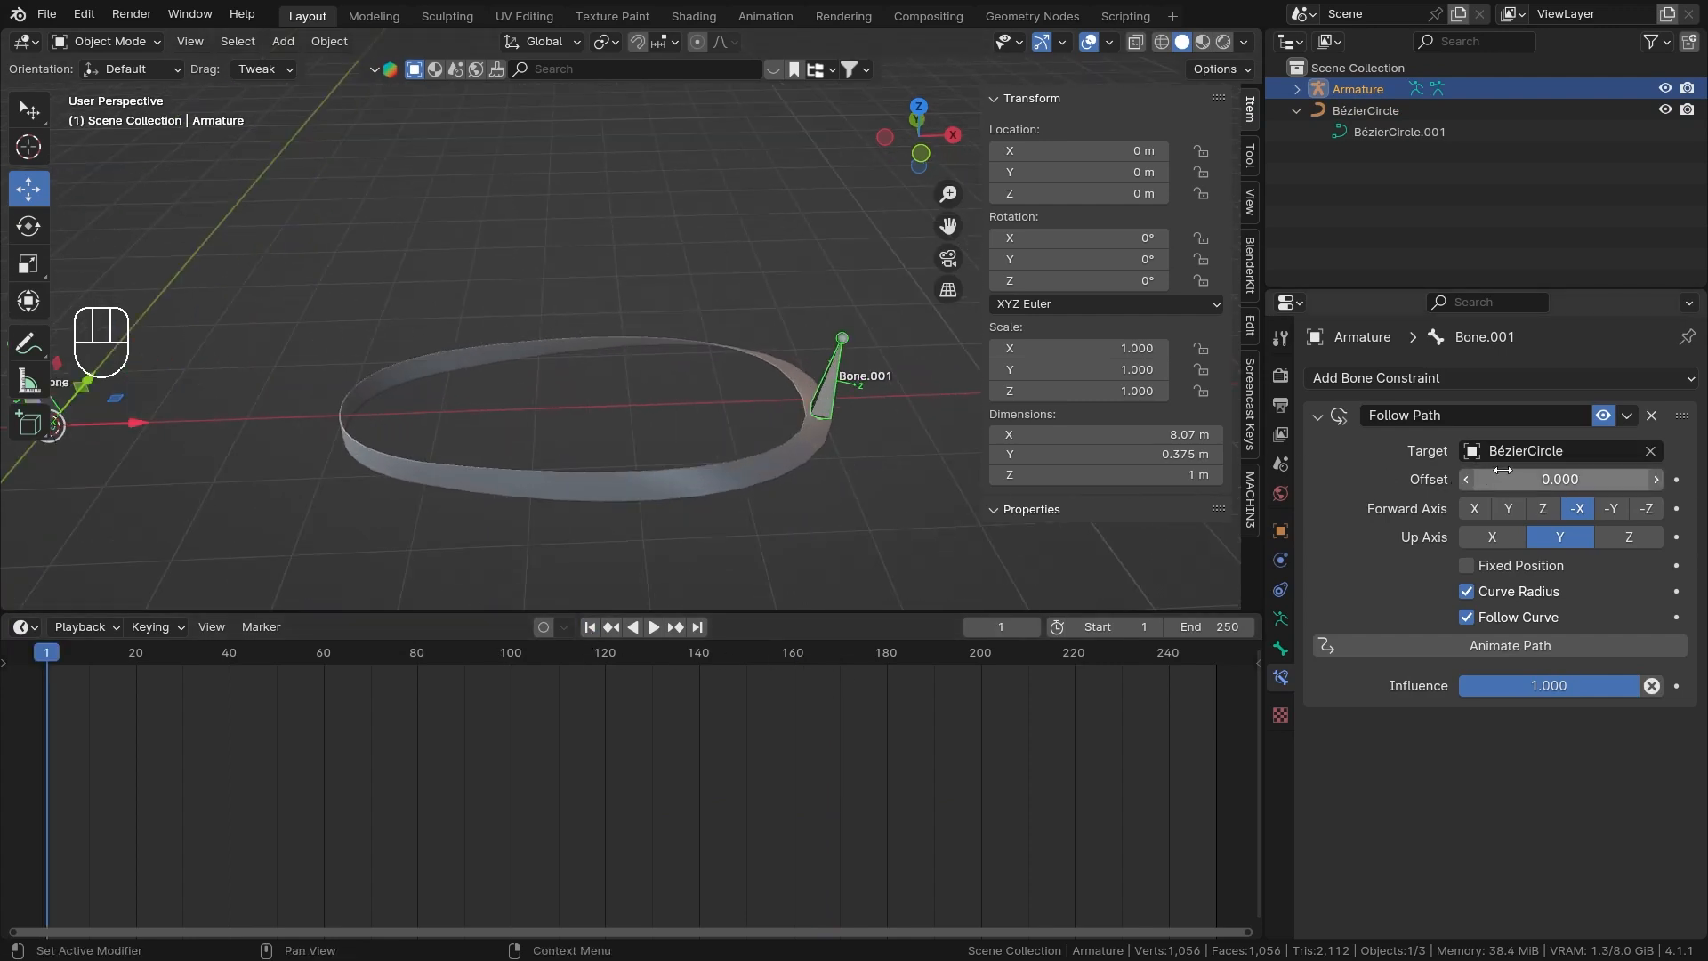
pyautogui.moveTo(1529, 489); pyautogui.dragTo(1584, 489)
pyautogui.rightClick(1561, 484)
pyautogui.scroll(-3, 809, 492)
pyautogui.moveTo(699, 411); pyautogui.dragTo(691, 403, button='middle')
pyautogui.scroll(2, 724, 402)
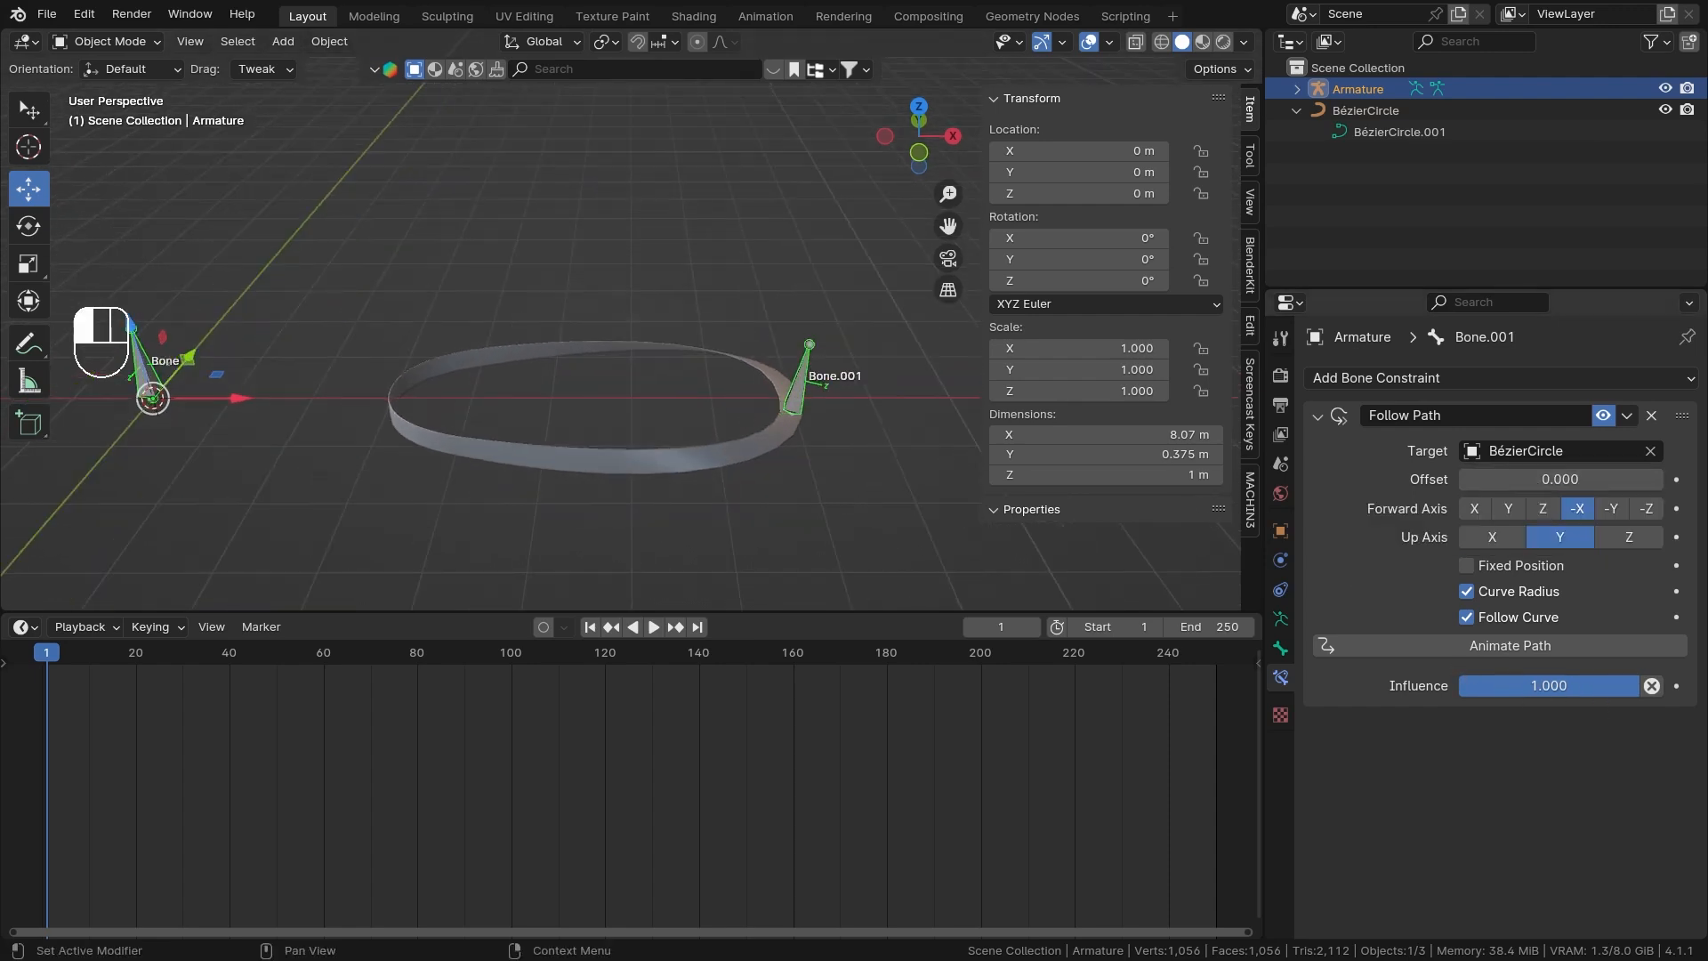
# Test the Follow Path constraint at Influence 0.500 with a trial Offset, and restore the Influence to 1.000.
pyautogui.moveTo(1629, 686); pyautogui.dragTo(1582, 685)
pyautogui.rightClick(1582, 686)
pyautogui.moveTo(1592, 687); pyautogui.dragTo(1548, 686)
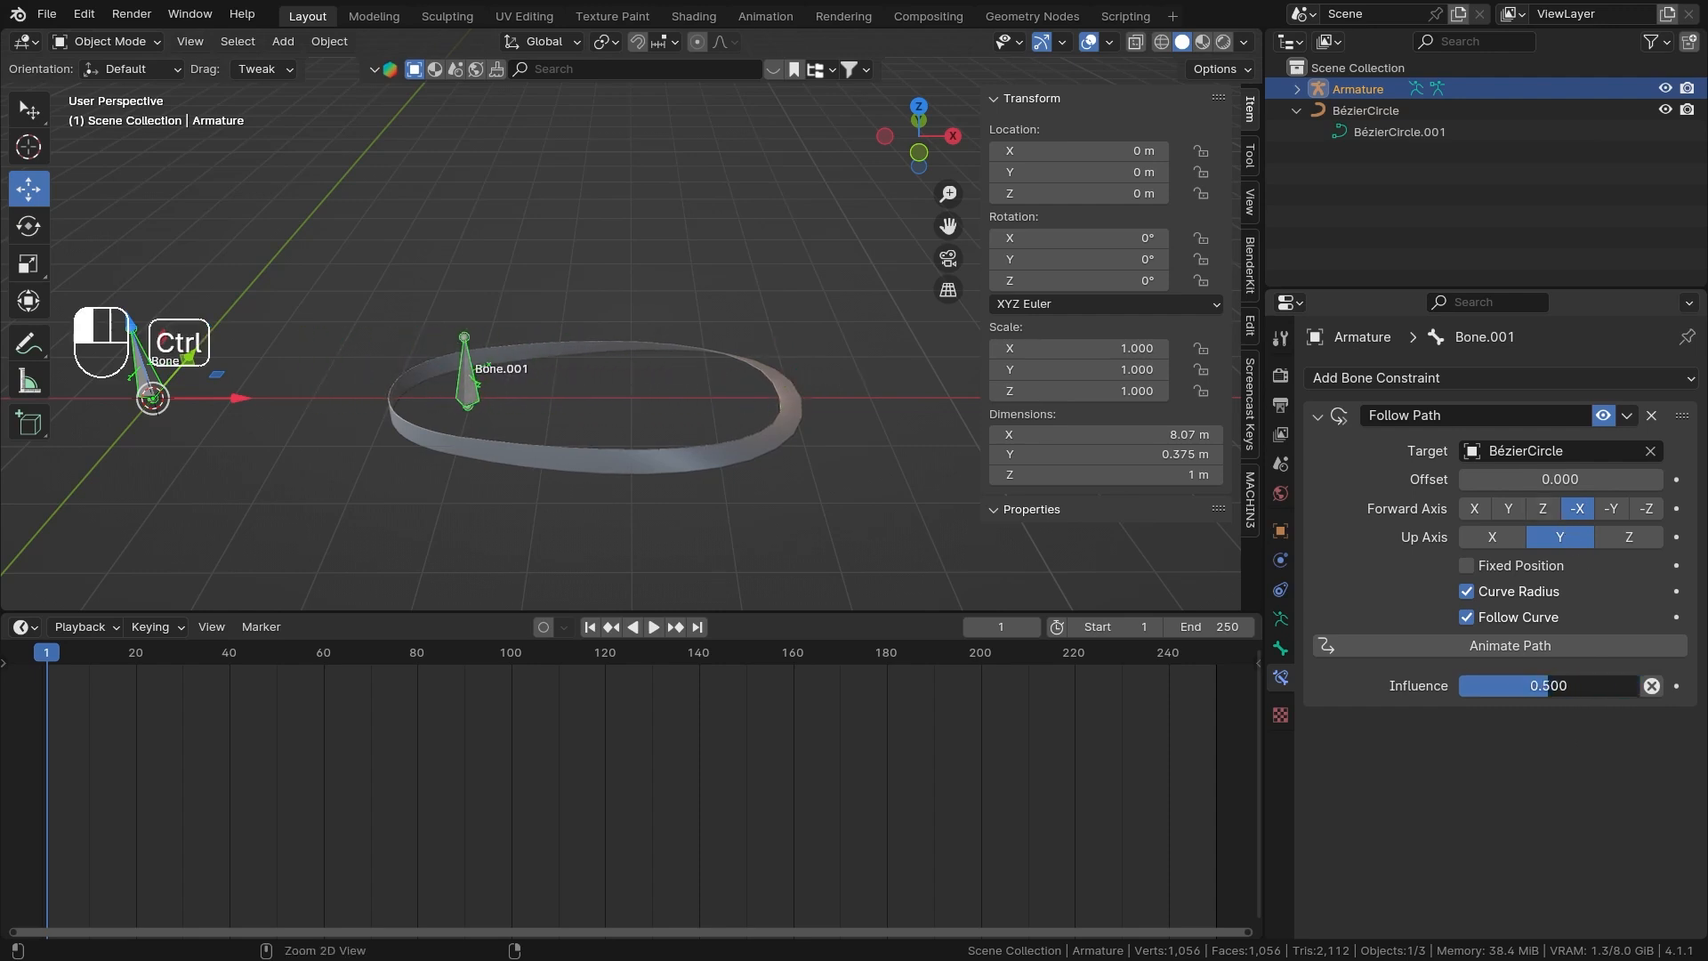
pyautogui.moveTo(1498, 480); pyautogui.dragTo(1610, 480)
pyautogui.rightClick(1498, 481)
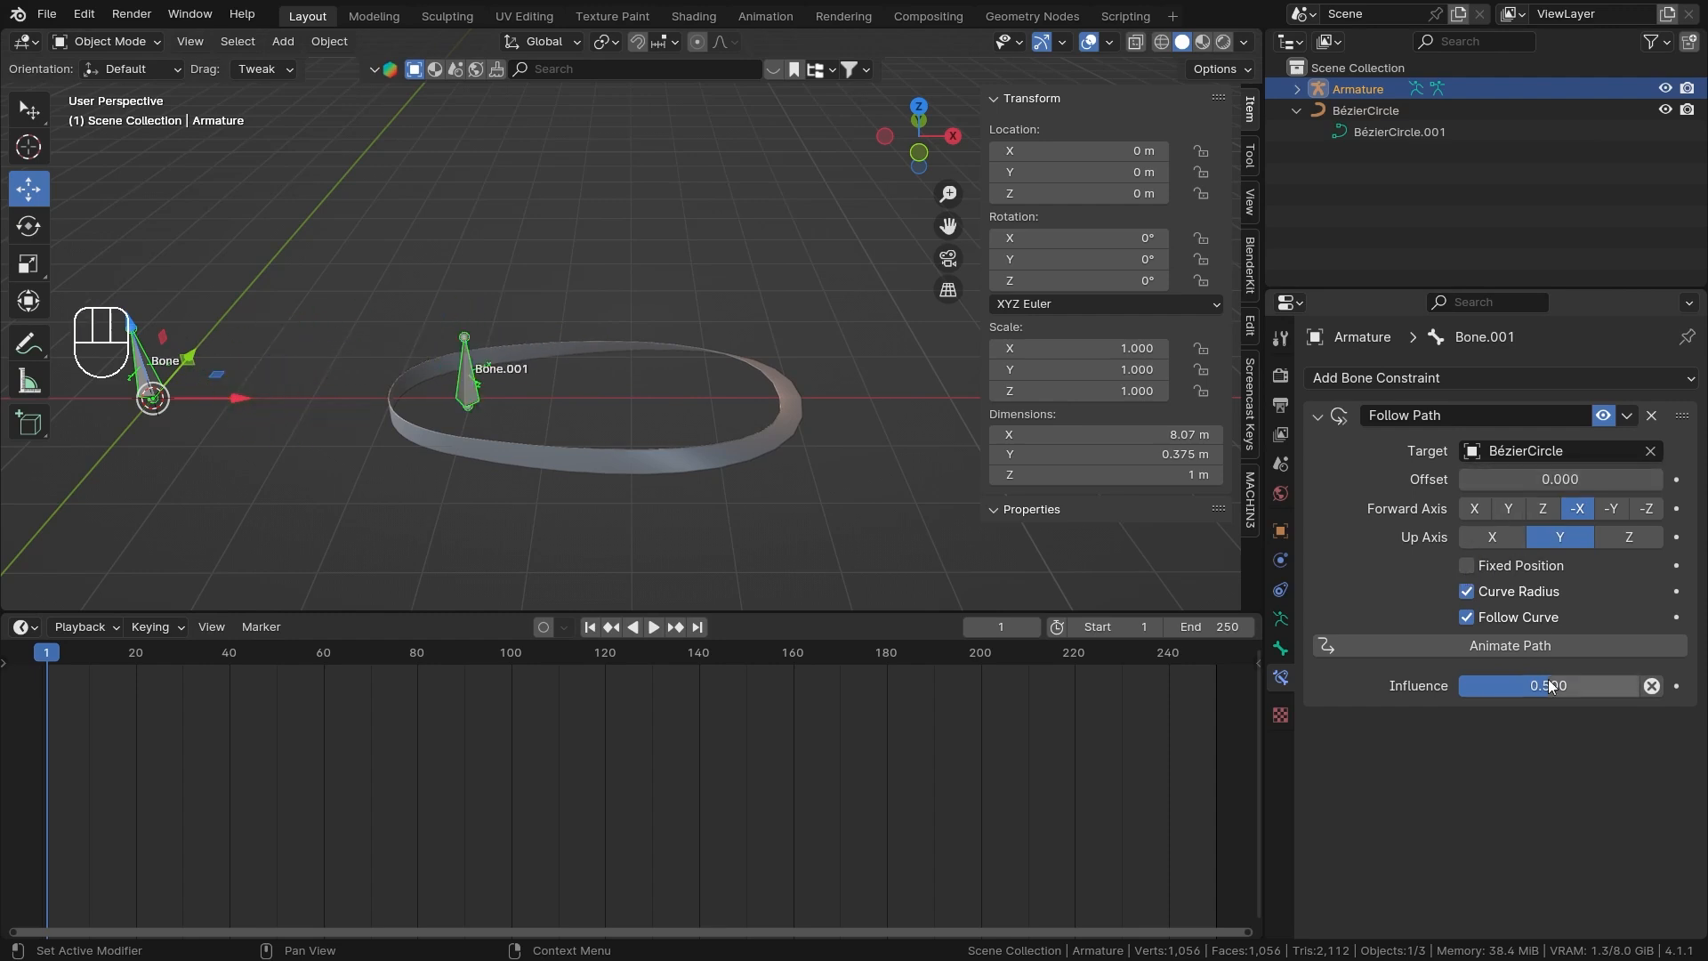
pyautogui.moveTo(1549, 685); pyautogui.dragTo(1638, 685)
# Hide the 3D viewport's sidebar to leave more room around the armature and curve.
pyautogui.moveTo(669, 454); pyautogui.dragTo(799, 463, button='middle')
pyautogui.press('n')
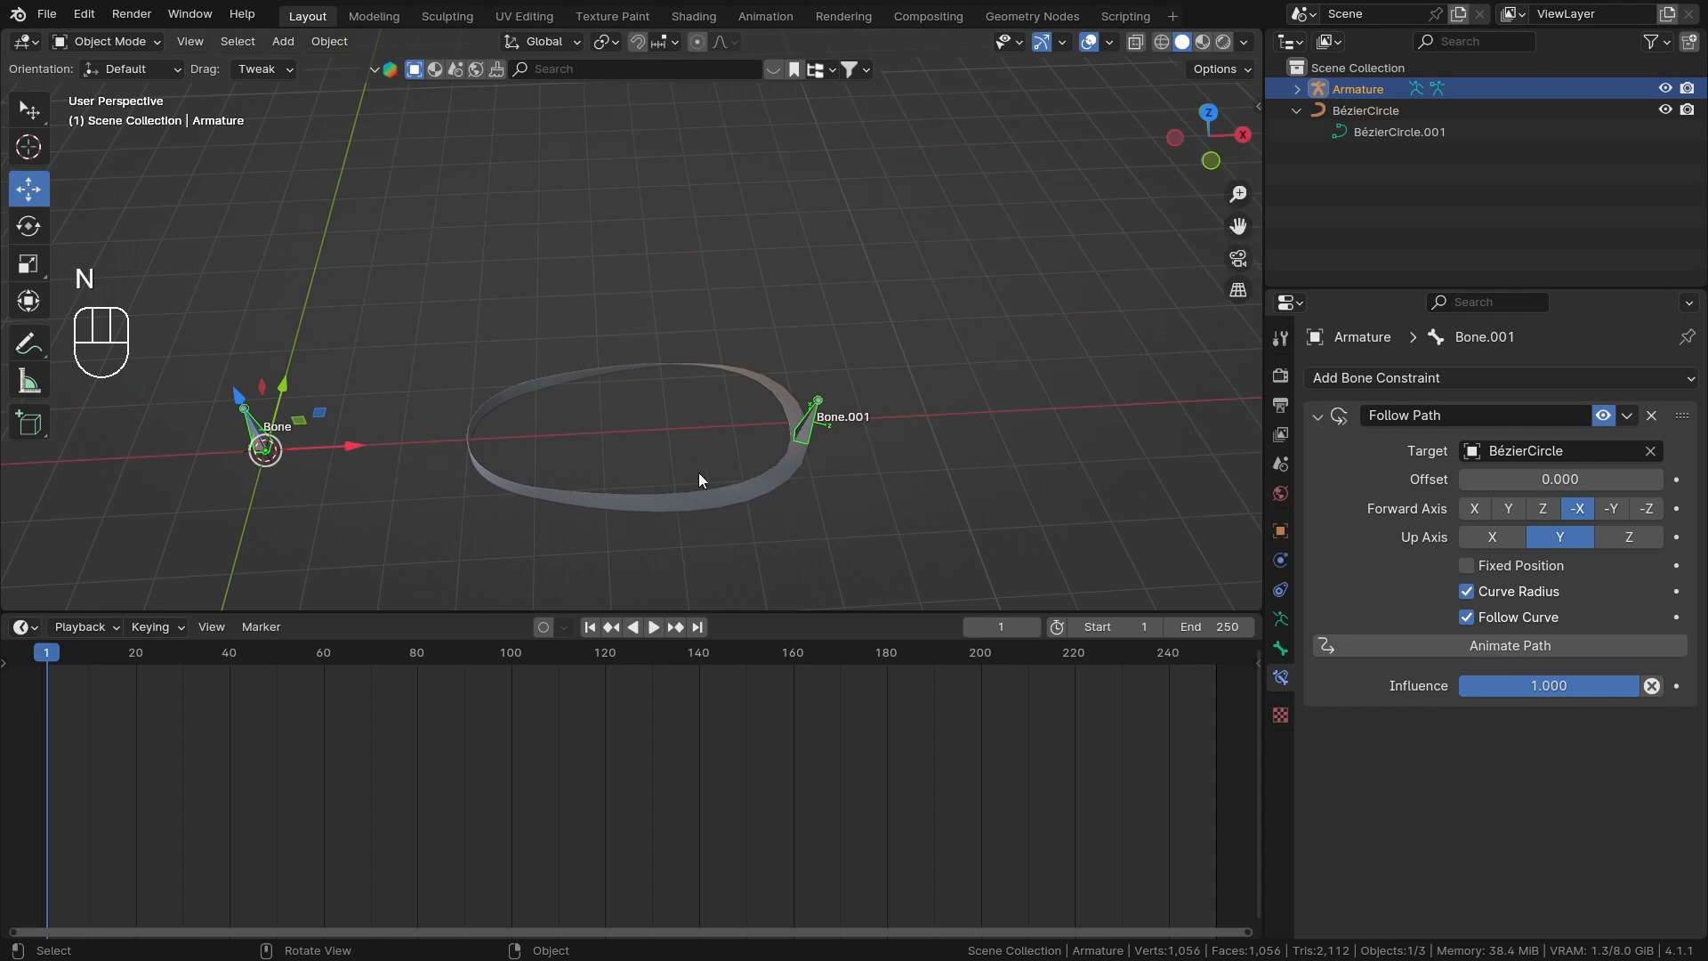
pyautogui.keyDown('shift'); pyautogui.moveTo(697, 473); pyautogui.dragTo(756, 388, button='middle'); pyautogui.keyUp('shift')
pyautogui.scroll(2, 801, 418)
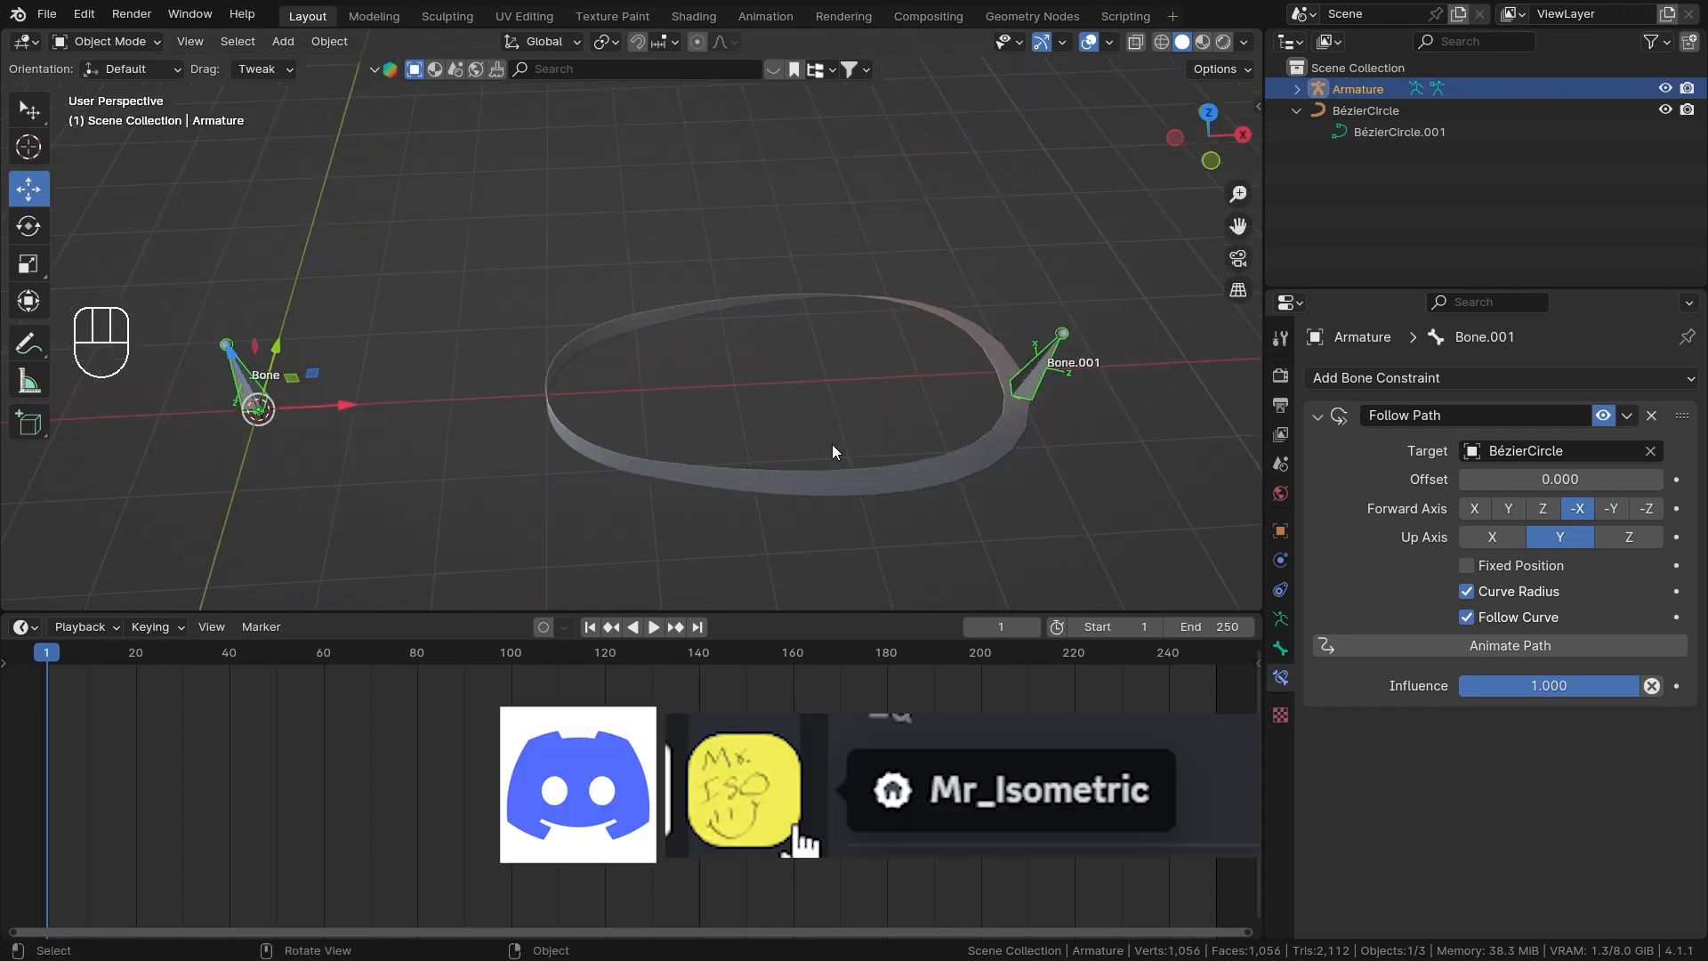
# Open the list of available bone constraints for Bone.001.
pyautogui.click(1523, 377)
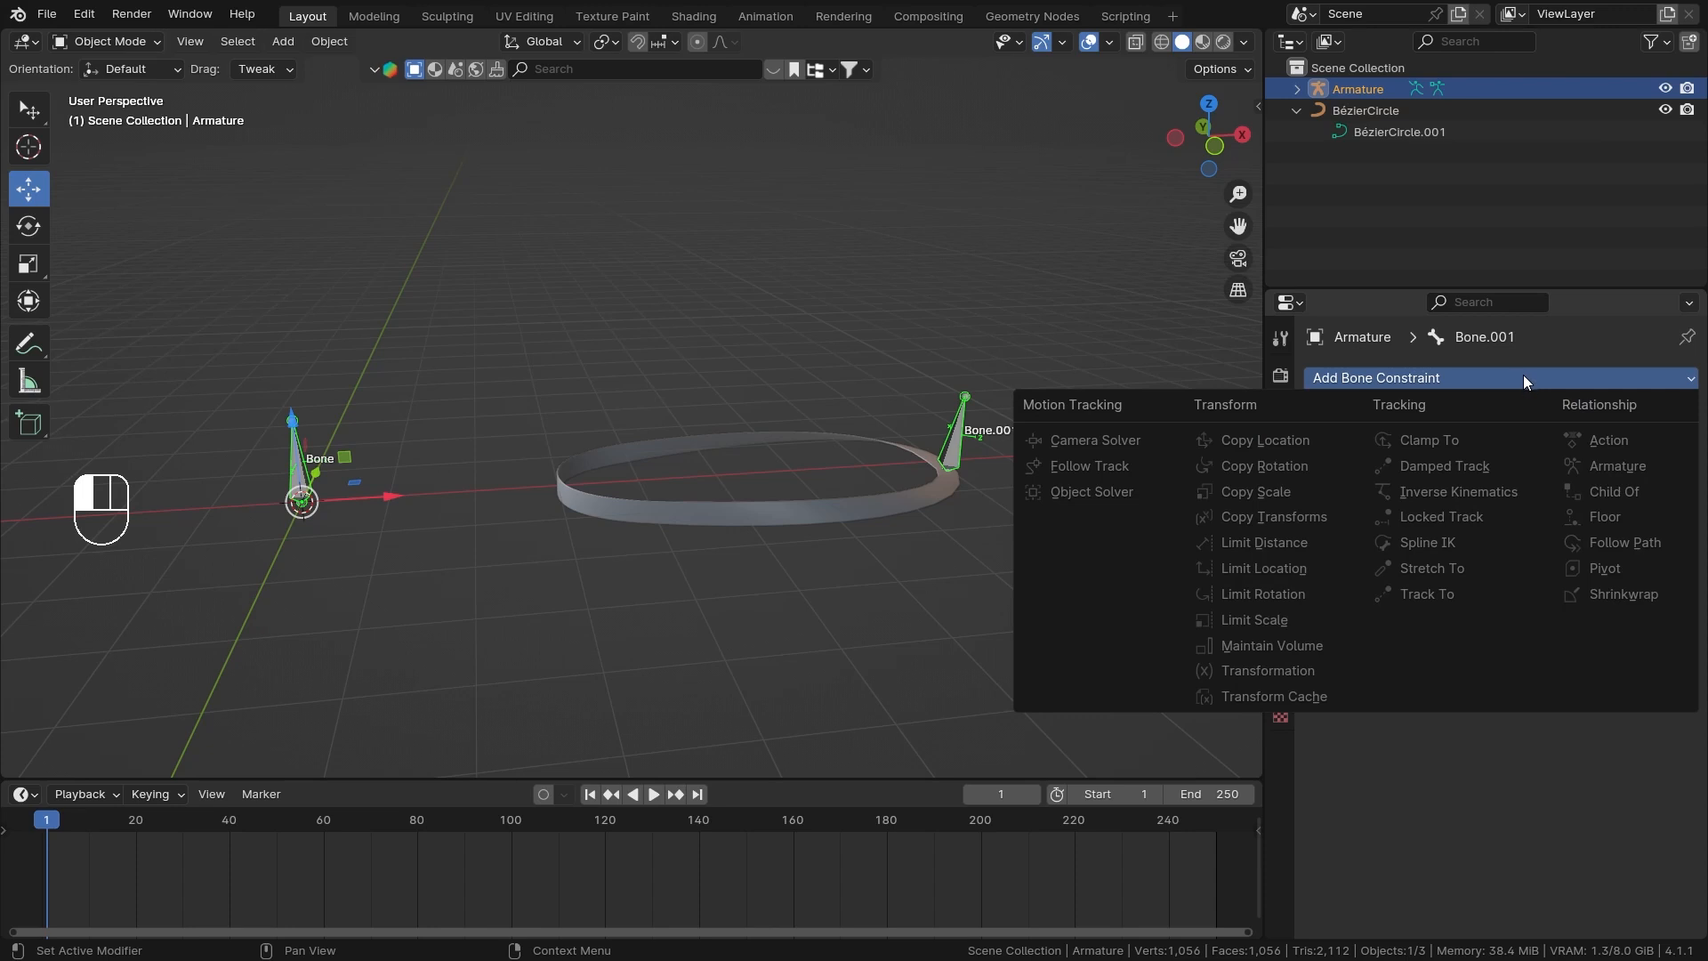